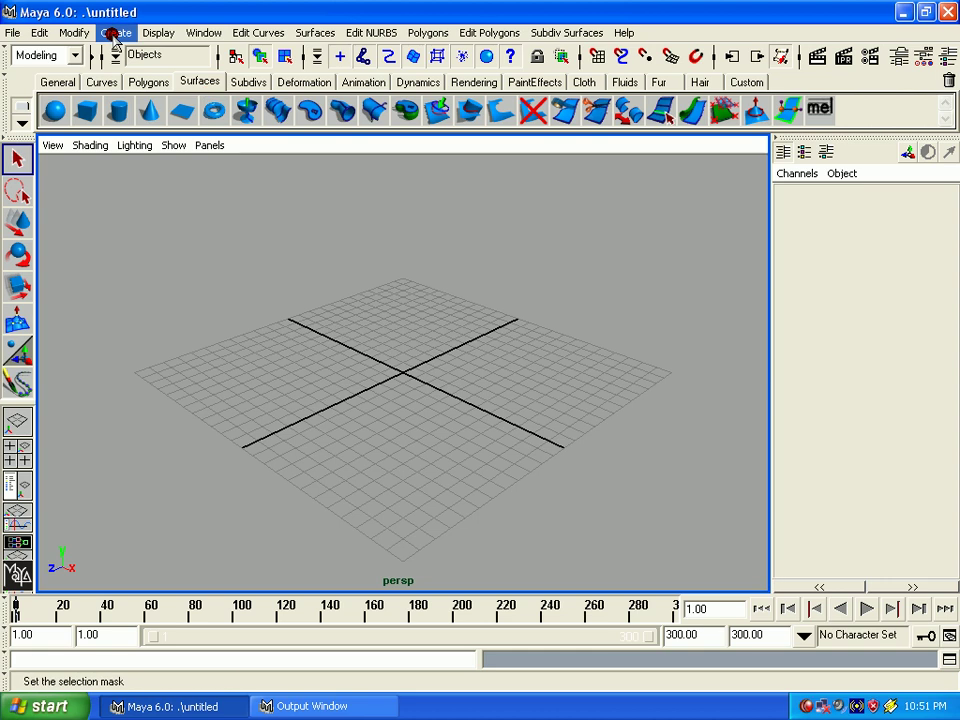
Step: Tear off the Create menu into a floating window beside the viewport and expand NURBS Primitives
click(115, 33)
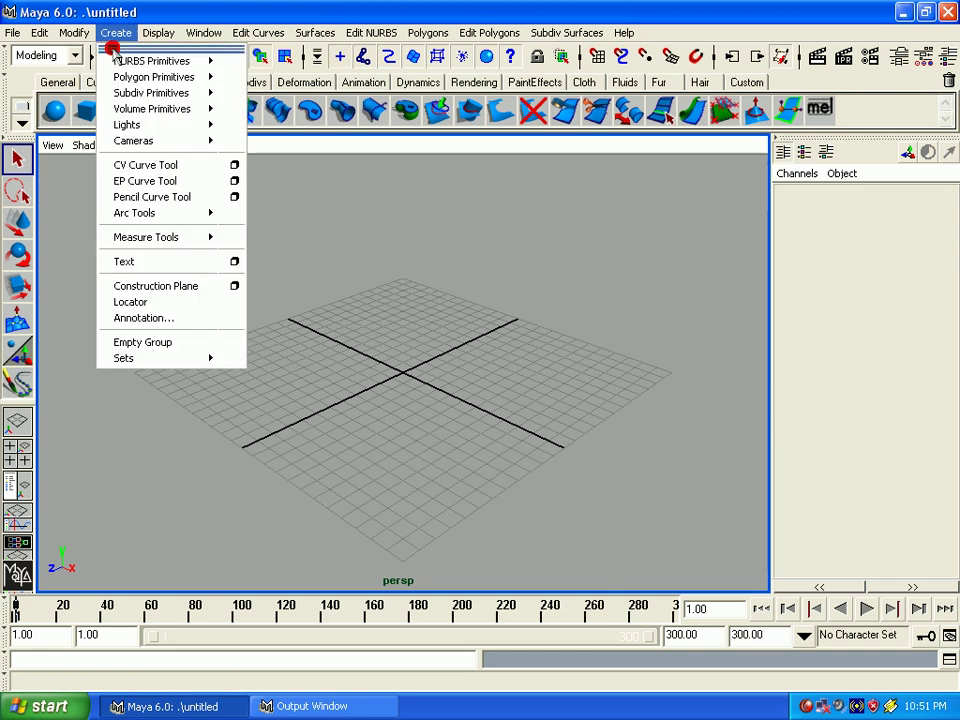
click(112, 48)
drag(161, 36, 626, 130)
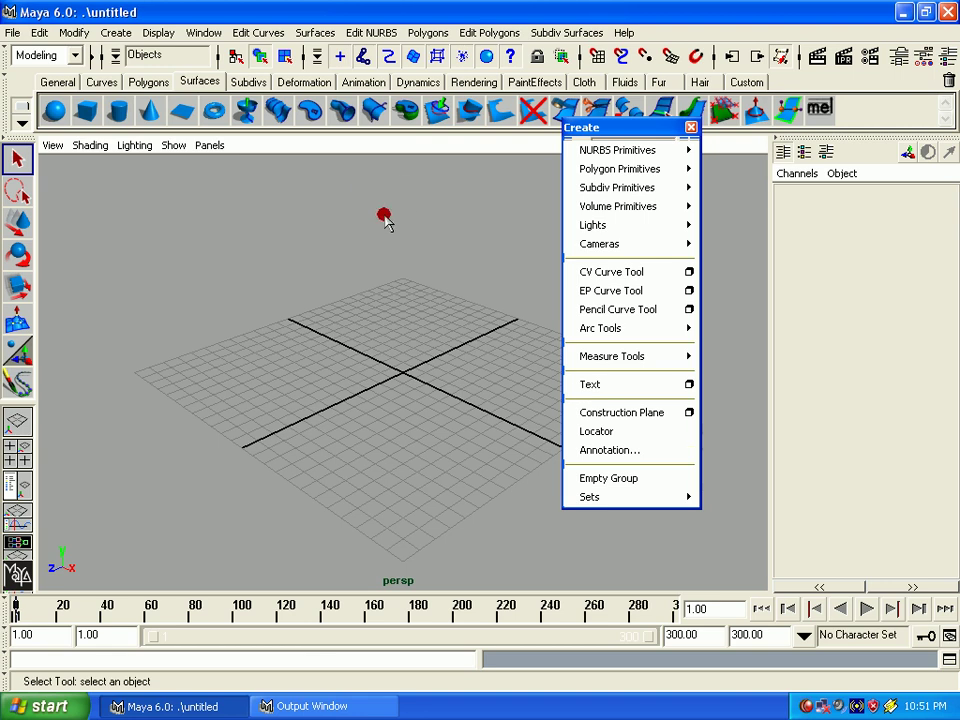
click(584, 152)
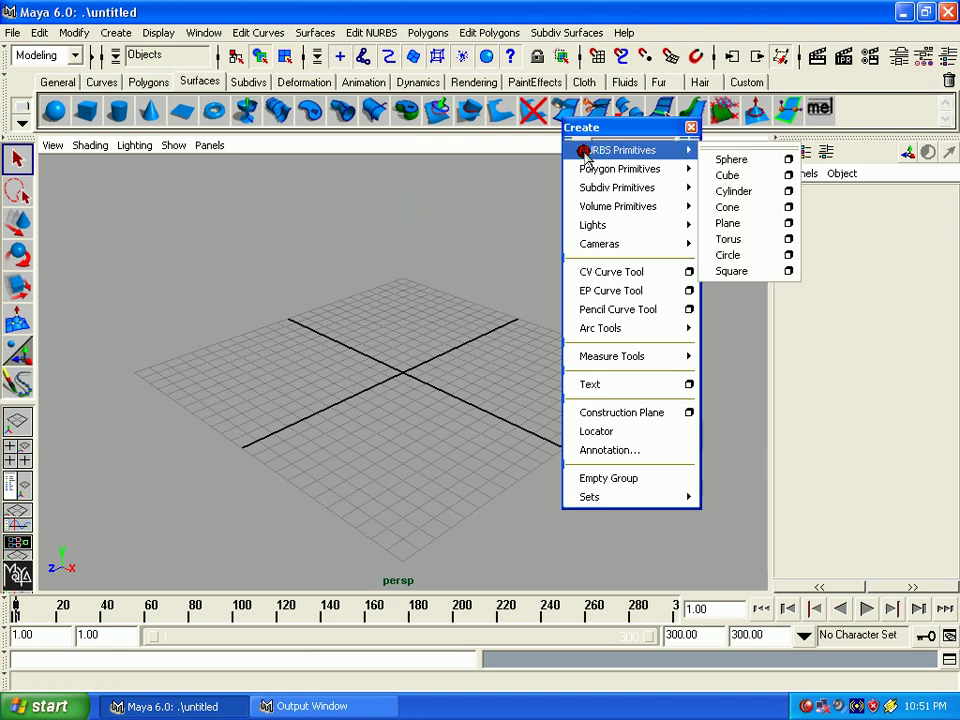
Step: Create a NURBS sphere, tear off the NURBS Primitives list, and move the sphere left of the origin
click(733, 162)
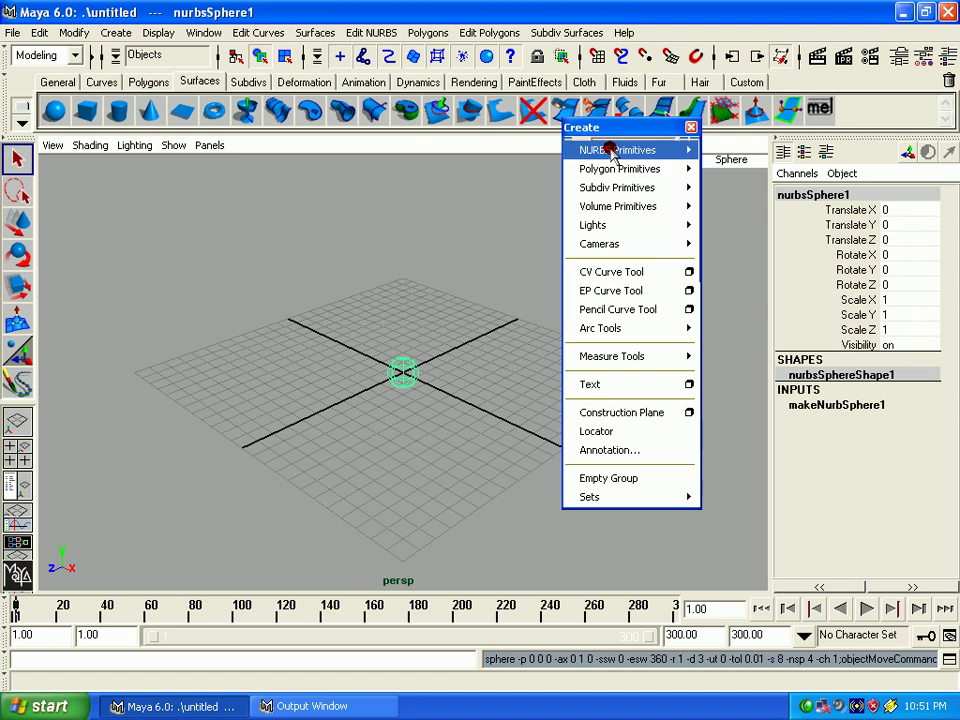
mouse_move(617, 150)
click(720, 145)
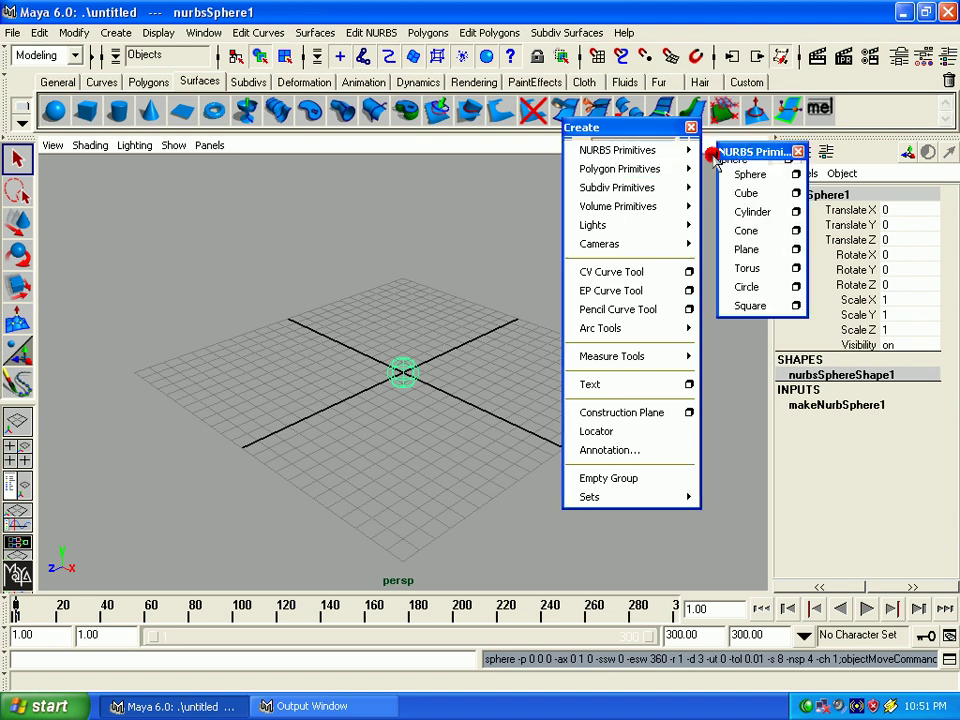
drag(716, 152, 137, 160)
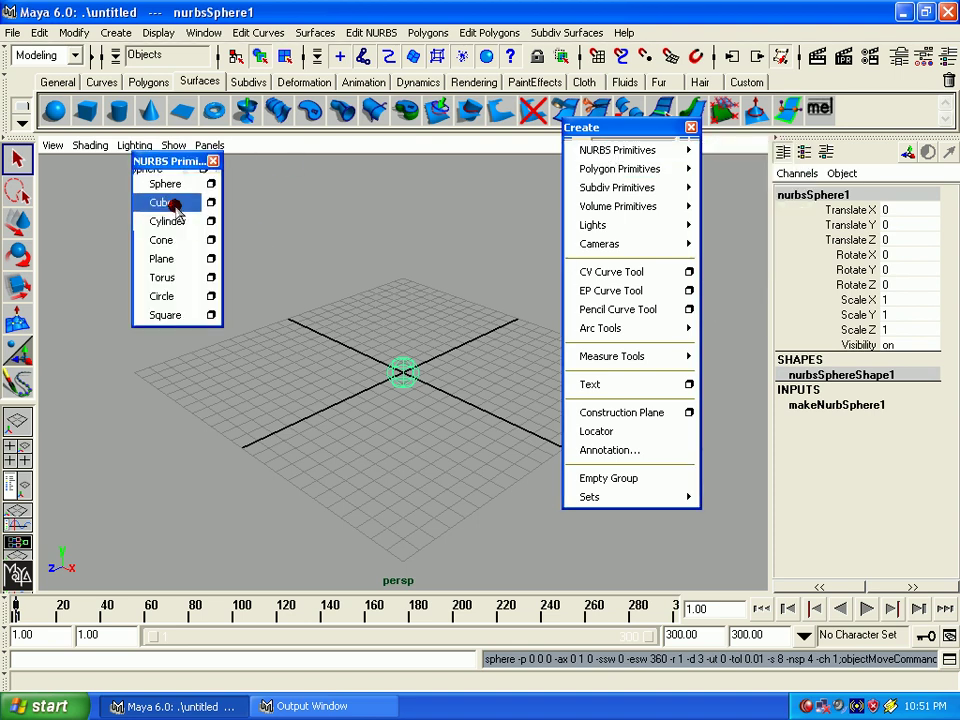
click(404, 374)
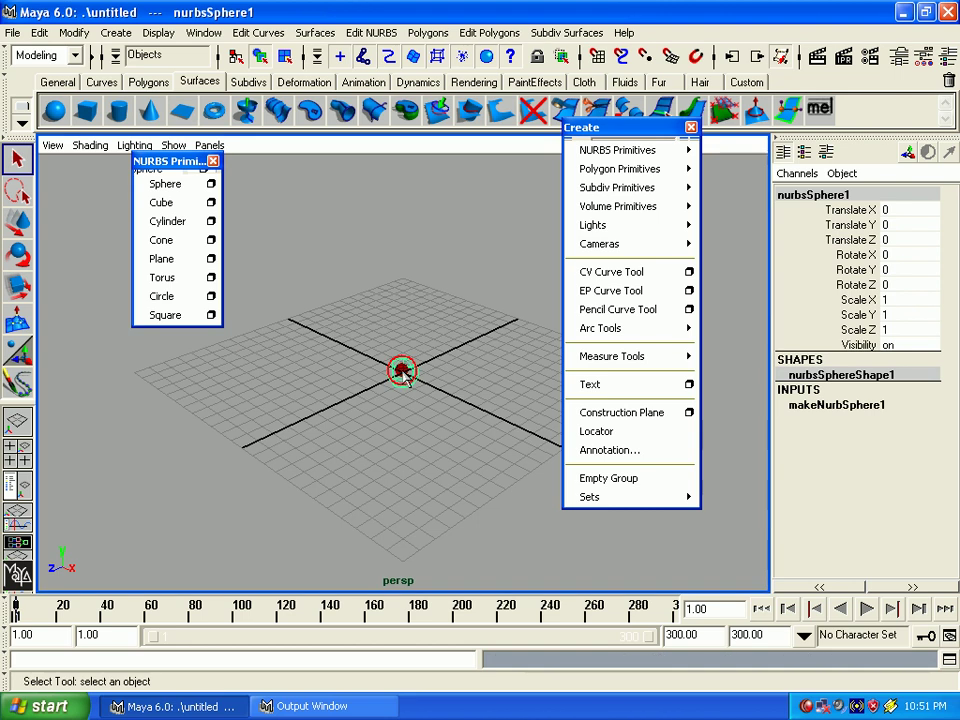
key(w)
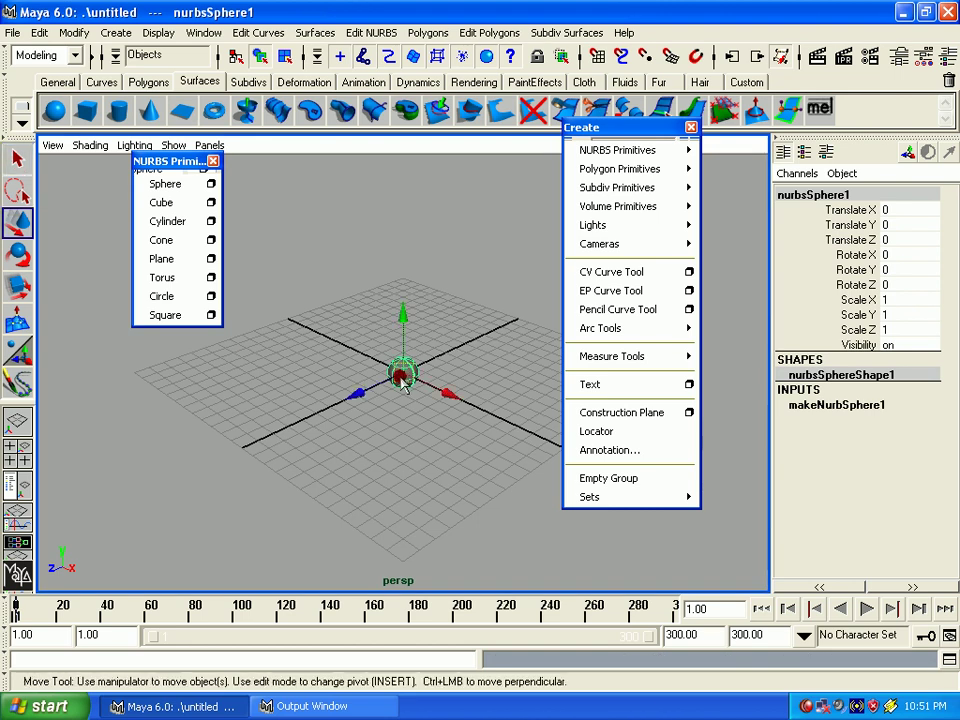
mouse_move(400, 372)
mouse_down()
mouse_move(287, 386)
mouse_move(279, 354)
mouse_up()
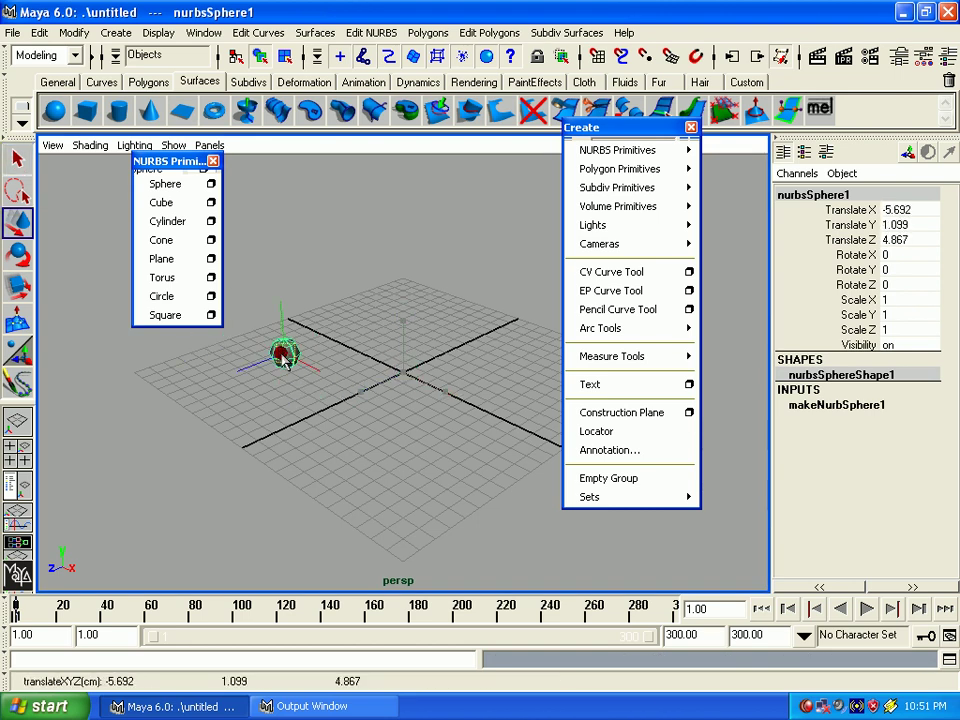
Step: Add a NURBS cube at the origin and click its individual faces while orbiting around it
click(158, 204)
click(450, 360)
mouse_move(450, 360)
alt+right_down()
mouse_move(450, 512)
mouse_move(452, 480)
mouse_move(426, 454)
alt+right_up()
alt+middle_drag(426, 454, 424, 290)
click(424, 290)
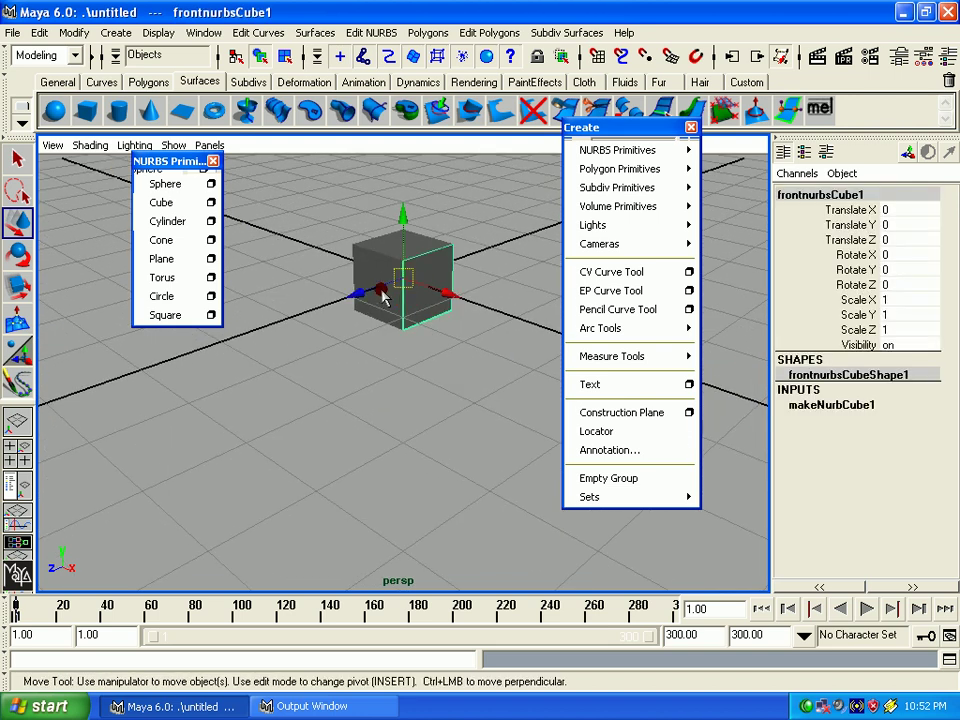
alt+drag(386, 296, 439, 369)
click(378, 284)
mouse_move(378, 284)
alt+mouse_down()
mouse_move(448, 390)
mouse_move(281, 208)
alt+mouse_up()
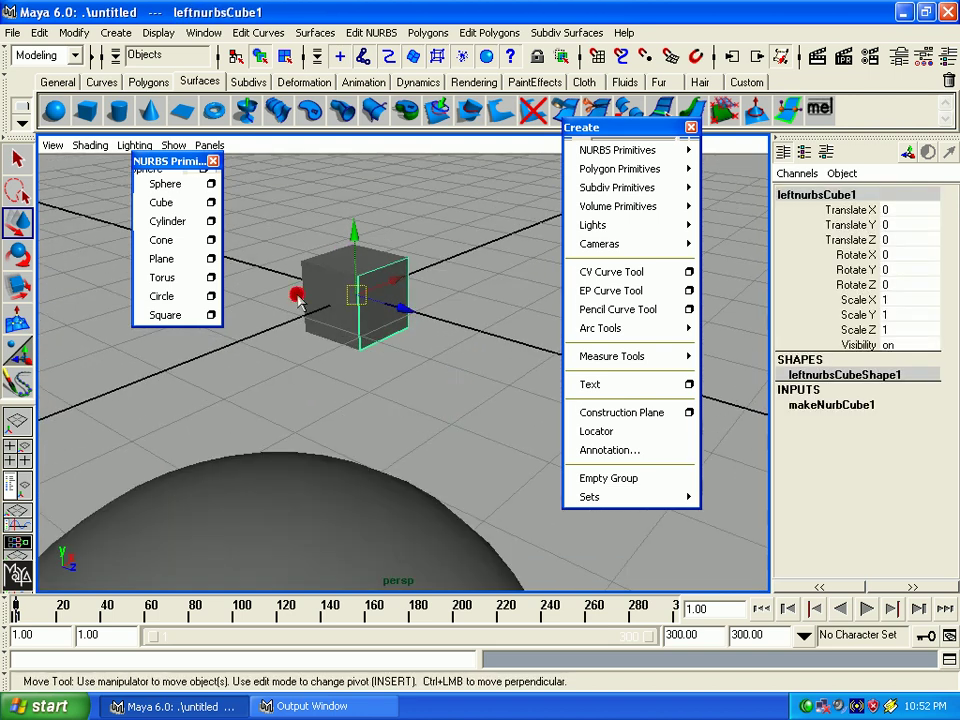
click(321, 304)
mouse_move(321, 304)
alt+mouse_down()
mouse_move(130, 355)
mouse_move(295, 297)
mouse_move(407, 336)
alt+mouse_up()
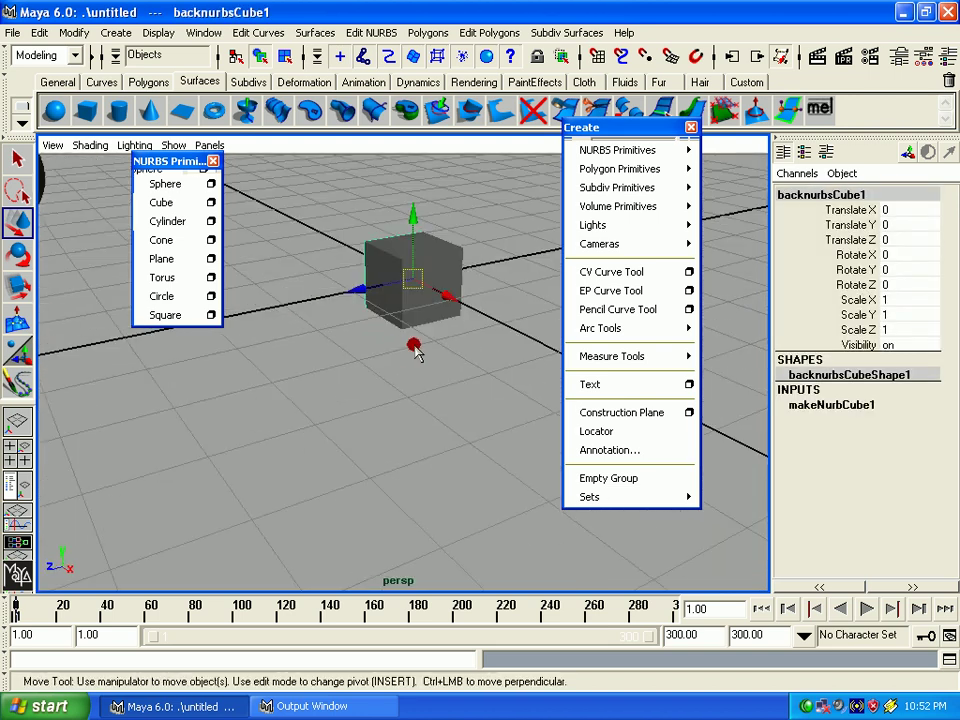
Step: Drag-select all six cube faces, then switch to the Persp/Outliner layout
click(447, 290)
click(447, 290)
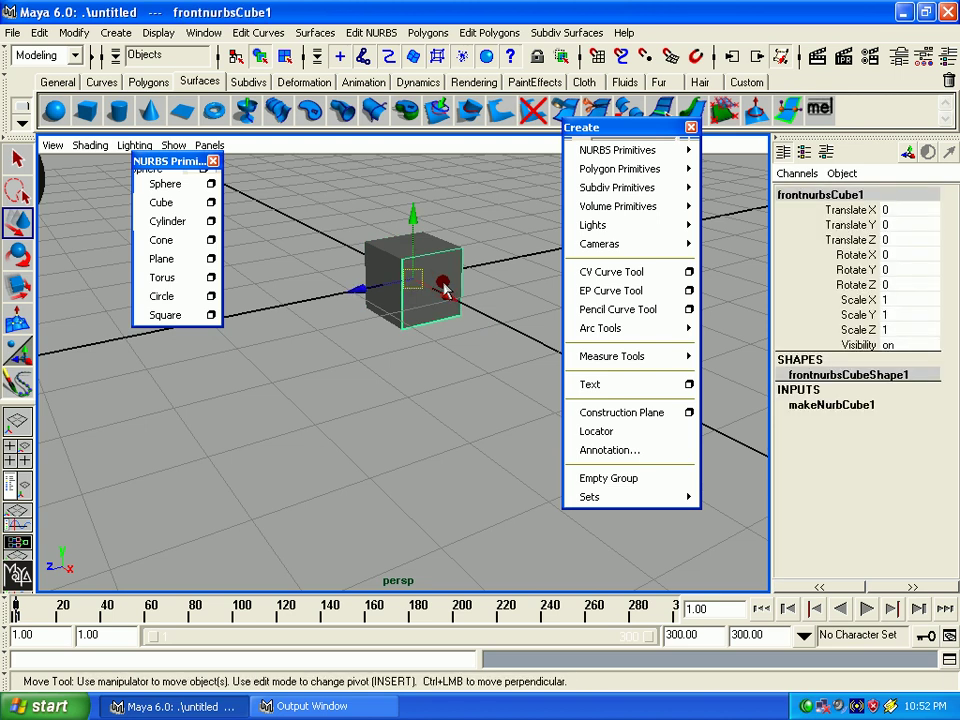
drag(362, 185, 484, 370)
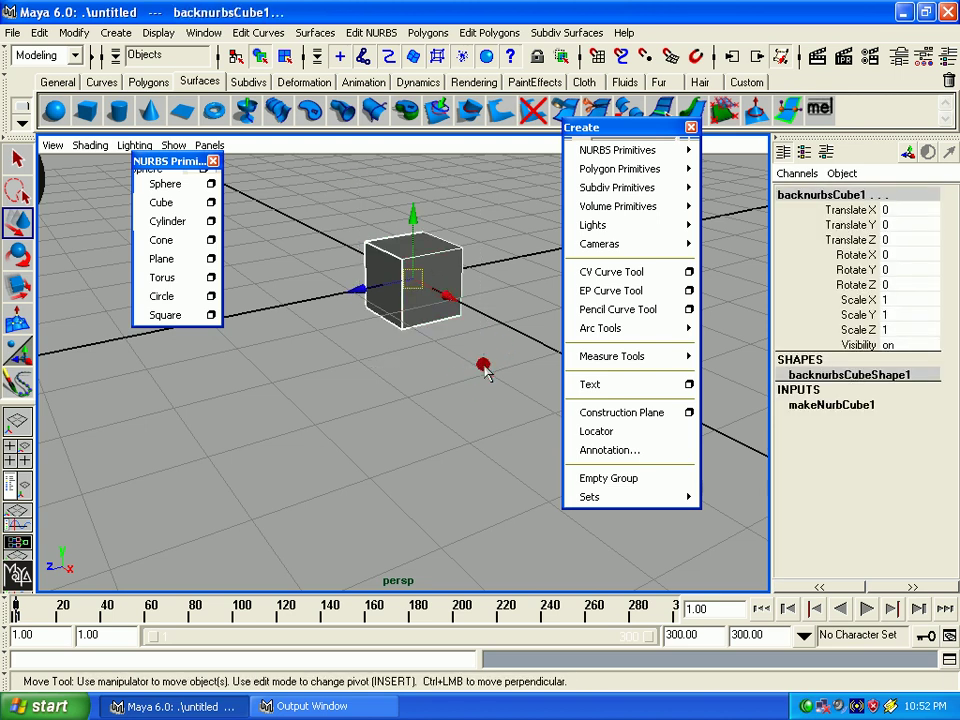
click(439, 386)
click(15, 482)
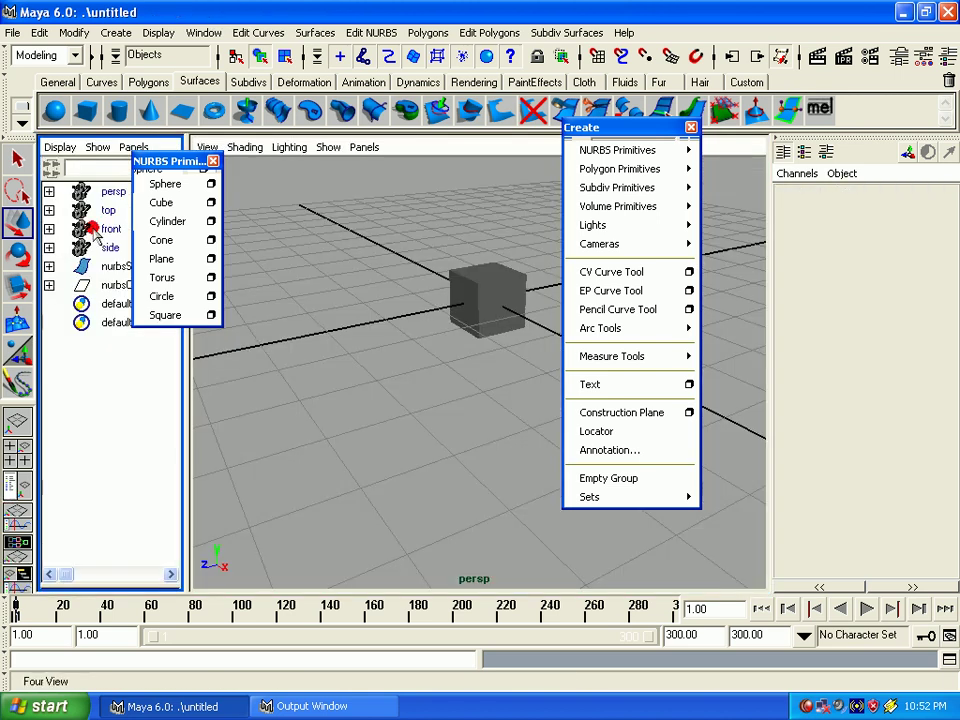
Step: Expand nurbsCube1 in the Outliner and select its top, bottom, left and right surfaces
drag(181, 164, 246, 361)
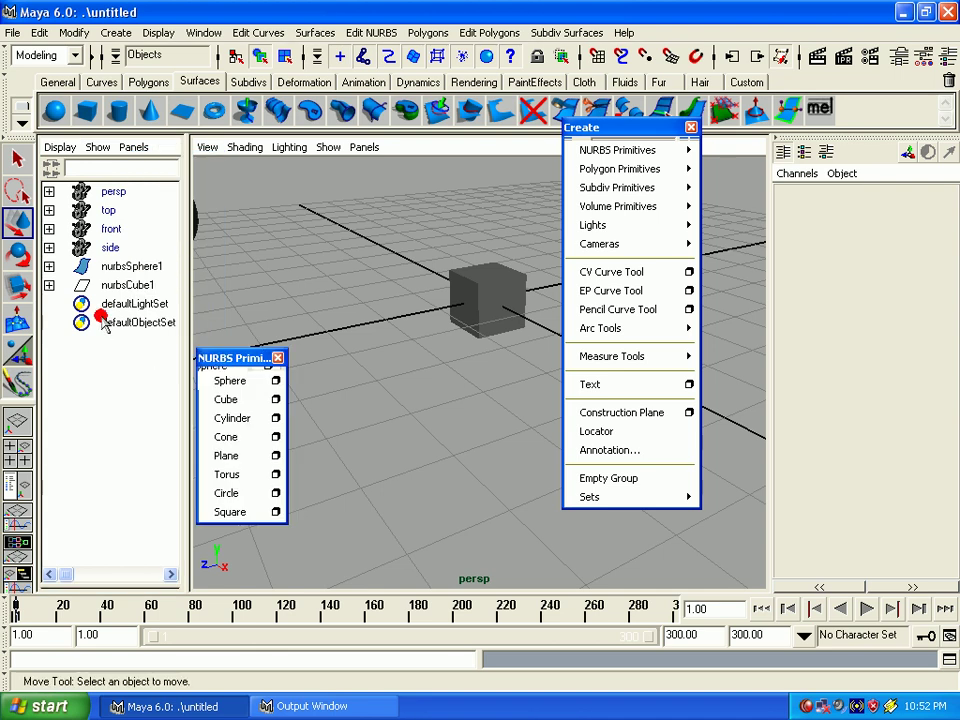
click(112, 285)
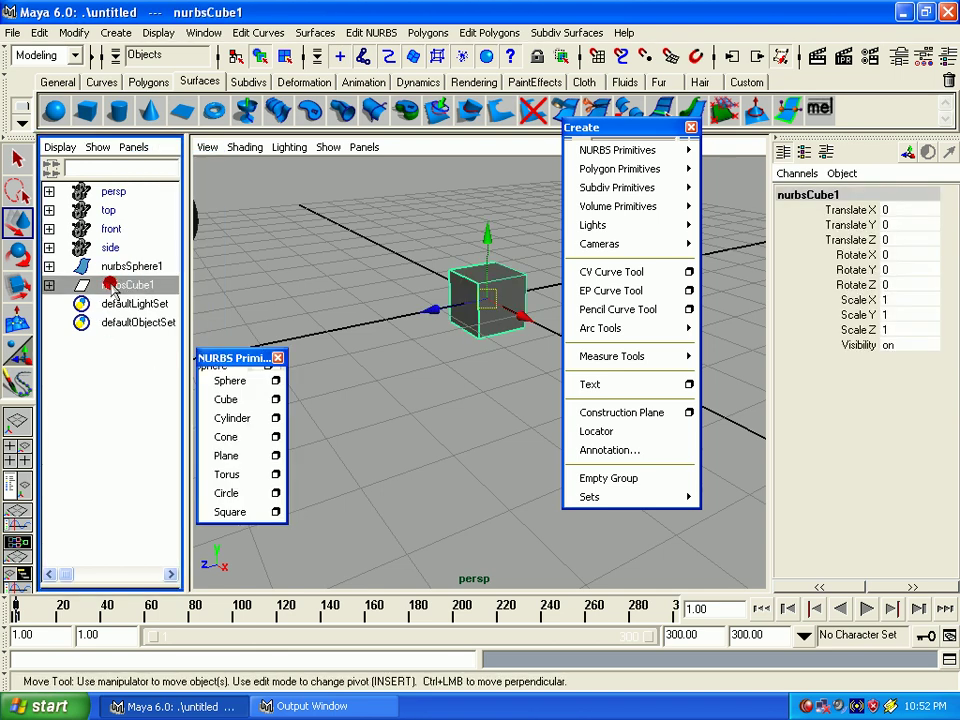
click(48, 285)
click(145, 304)
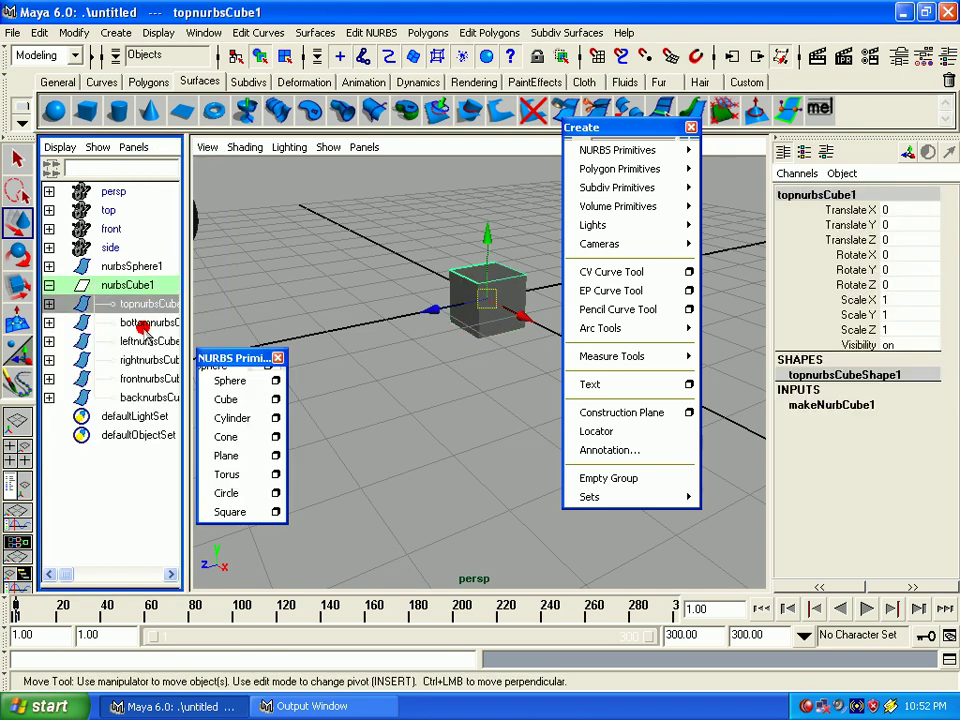
click(145, 323)
click(145, 341)
click(145, 360)
Step: Select the back and front surfaces, step back up to topnurbsCube1, and reselect nurbsCube1
click(136, 396)
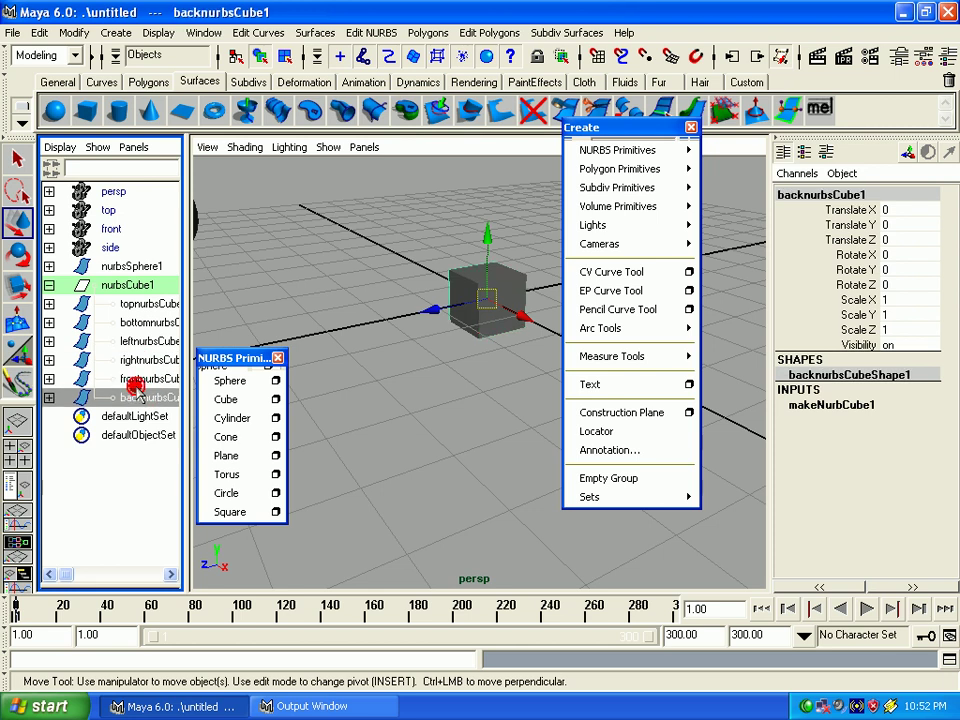
click(136, 378)
click(136, 360)
click(136, 341)
click(135, 322)
click(133, 306)
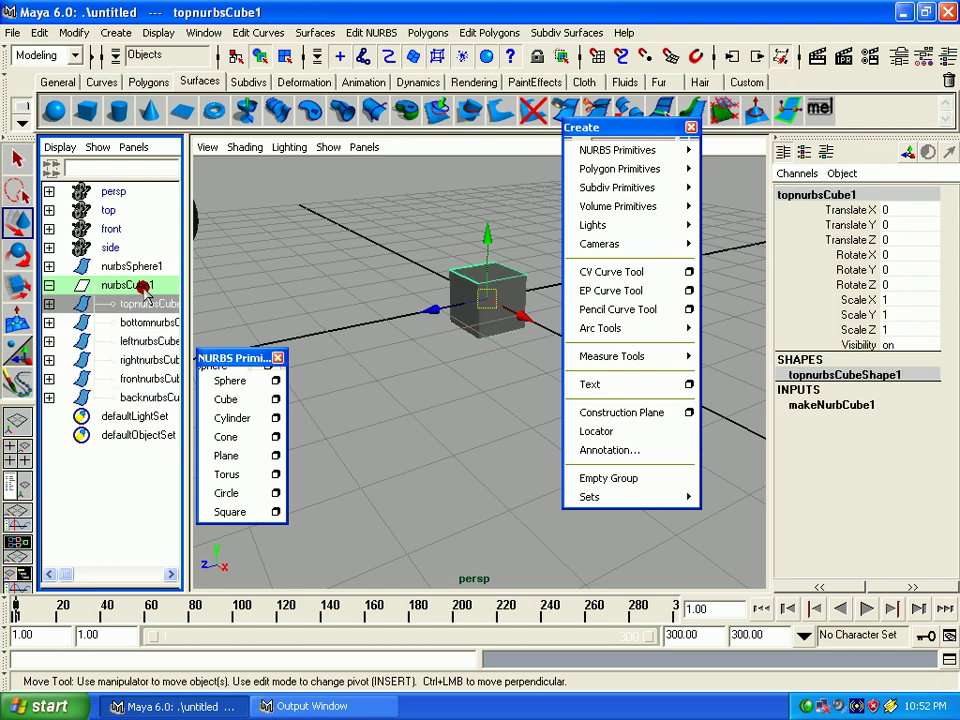
click(145, 287)
Step: Pick-walk from a cube face up to nurbsCube1 and down to its six surfaces, then restore single Perspective view
click(396, 343)
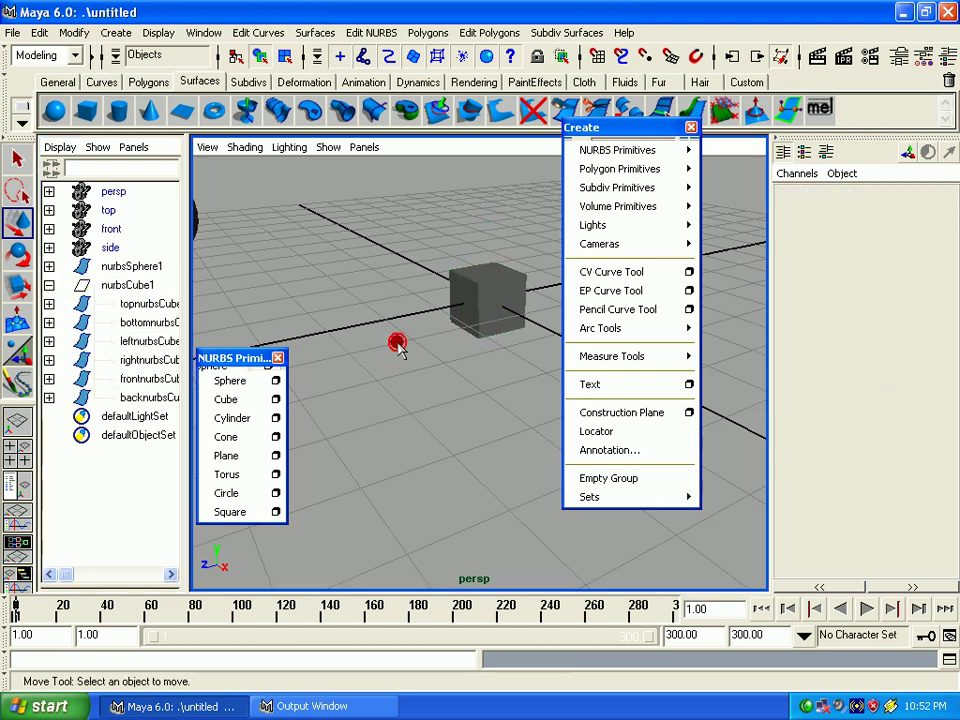
click(495, 310)
key(Up)
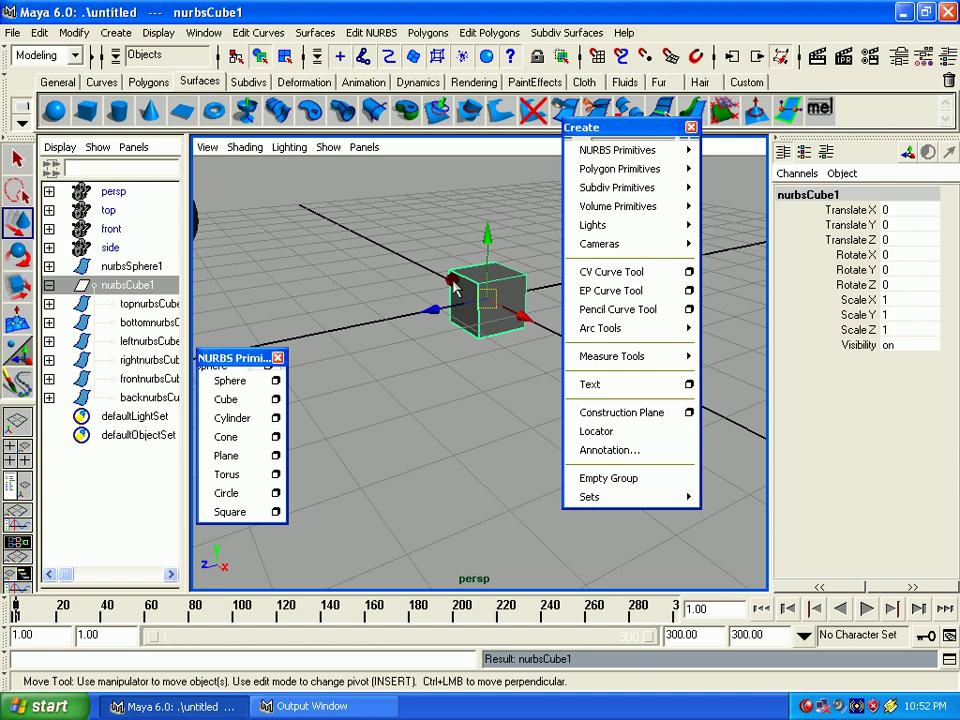
mouse_move(452, 285)
alt+mouse_down()
mouse_move(473, 364)
mouse_move(445, 342)
alt+mouse_up()
alt+right_drag(445, 342, 456, 432)
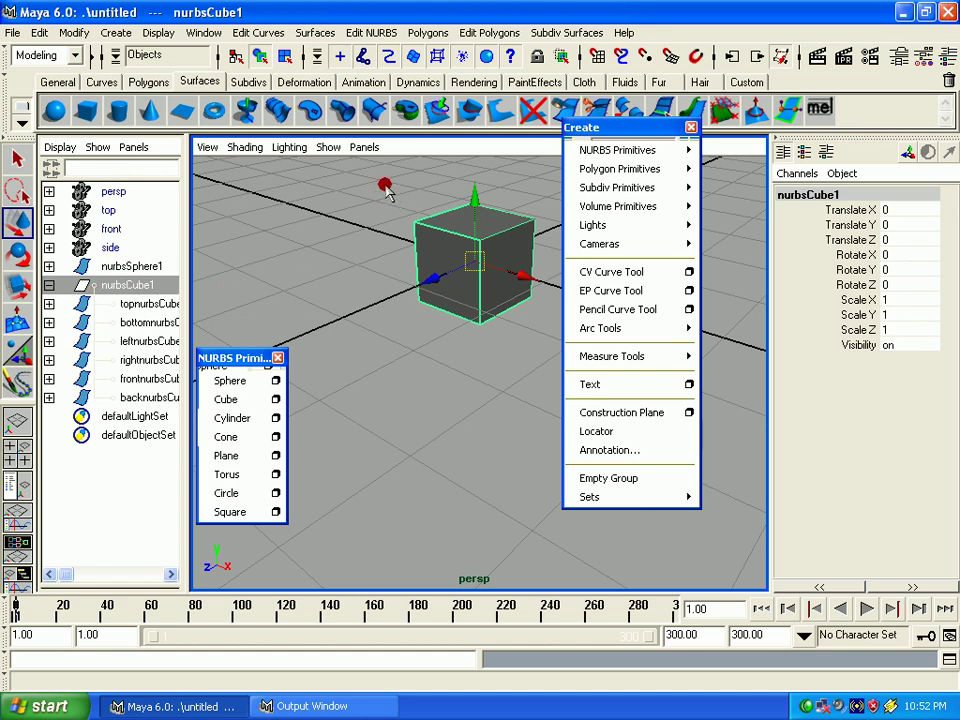
key(Down)
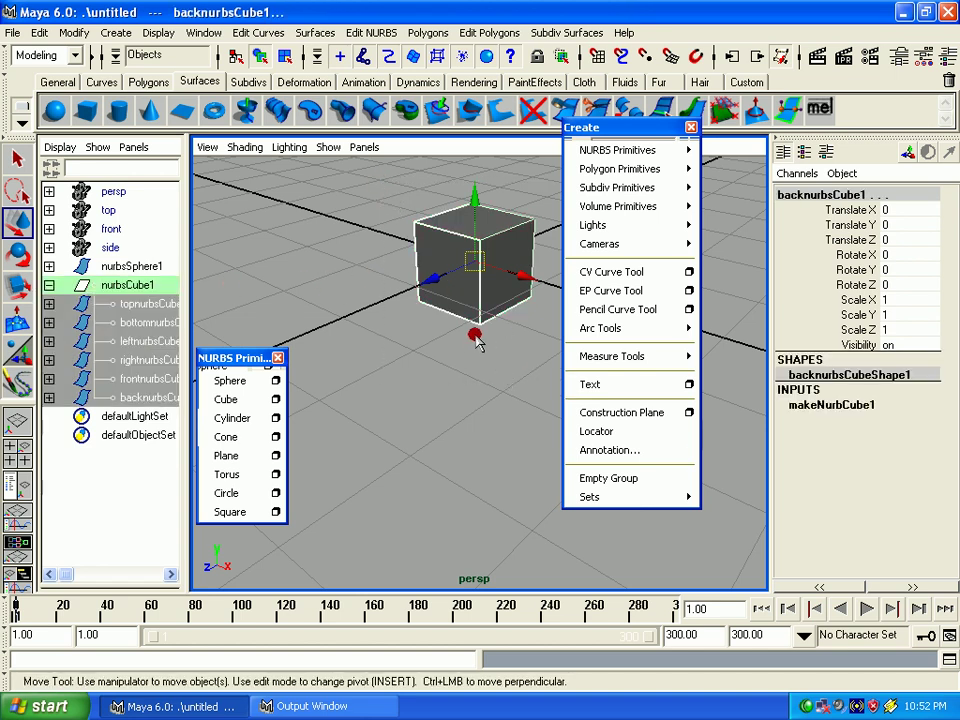
click(17, 420)
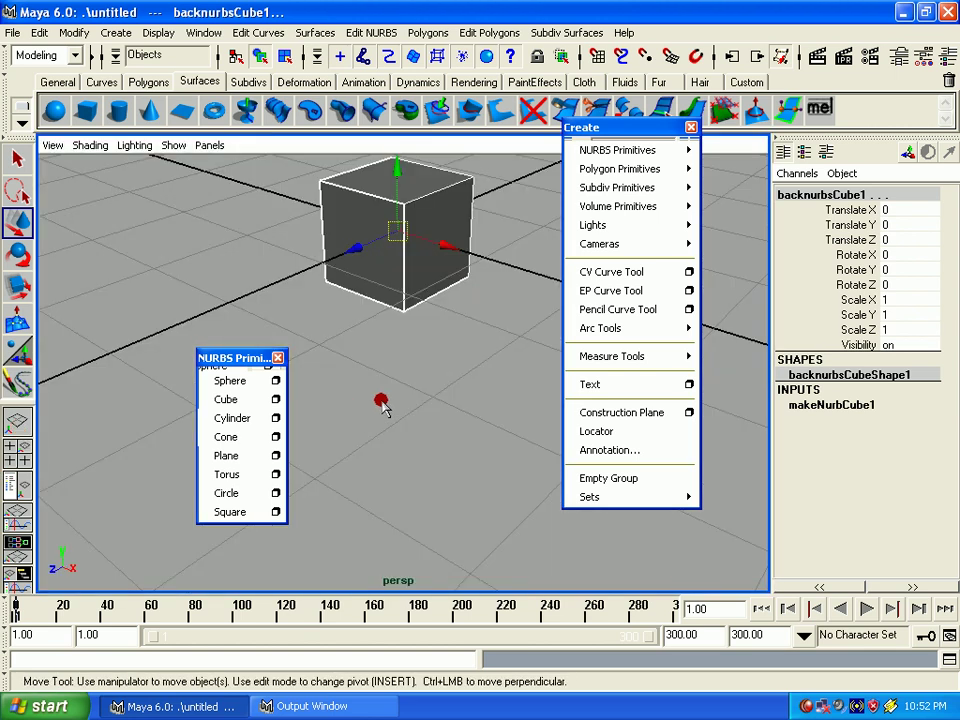
Step: Move the cube left along X and add a NURBS cylinder at the origin
alt+right_drag(437, 368, 428, 366)
middle_drag(428, 366, 382, 386)
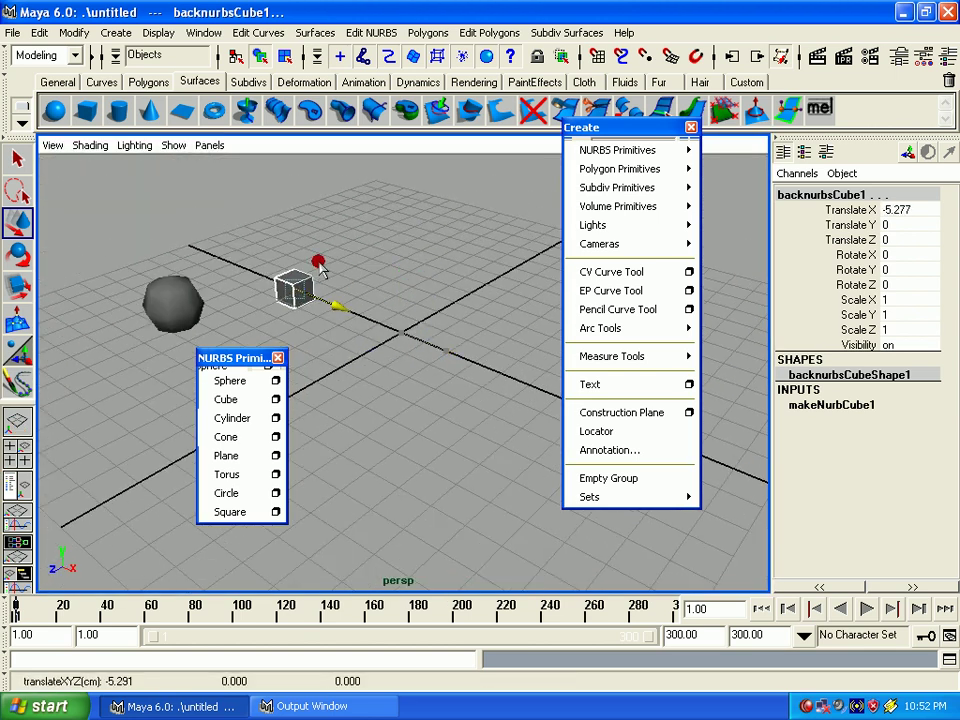
click(311, 444)
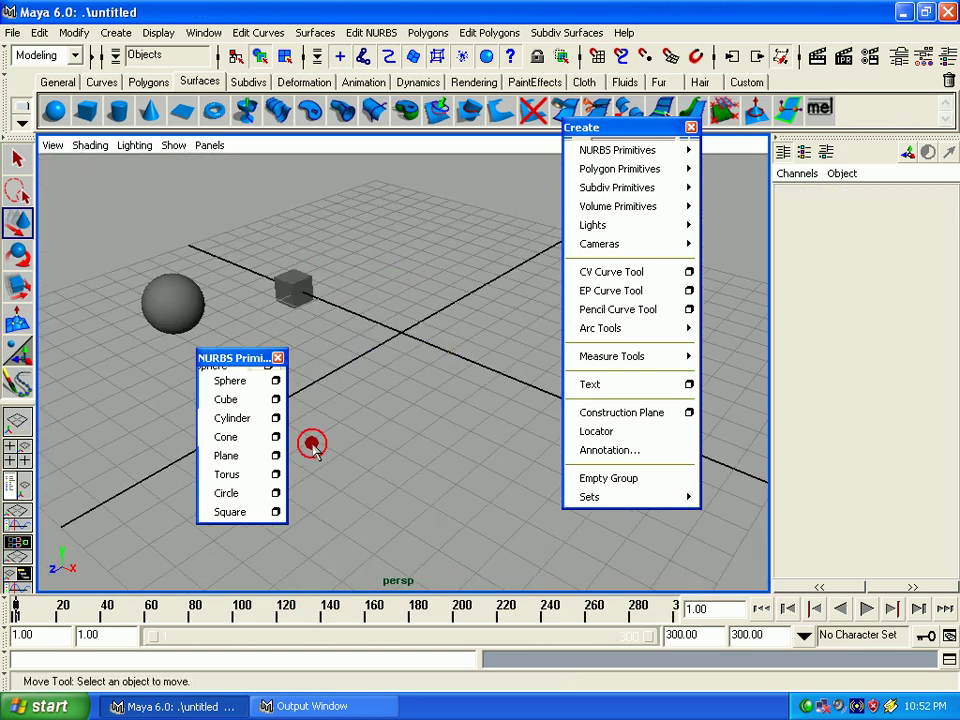
click(243, 419)
mouse_move(414, 422)
alt+mouse_down()
mouse_move(390, 388)
mouse_move(420, 304)
mouse_move(401, 165)
mouse_move(476, 261)
mouse_move(420, 305)
alt+mouse_up()
alt+right_drag(420, 305, 435, 390)
alt+drag(435, 390, 392, 272)
alt+right_drag(392, 272, 392, 262)
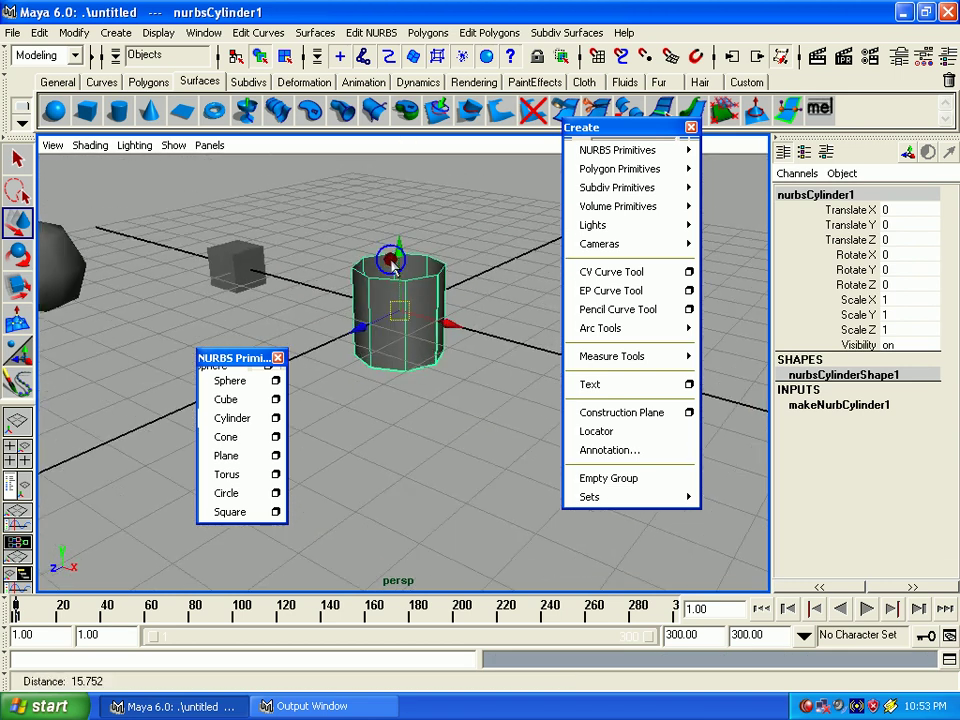
mouse_move(392, 262)
alt+mouse_down()
mouse_move(440, 360)
mouse_move(441, 352)
alt+mouse_up()
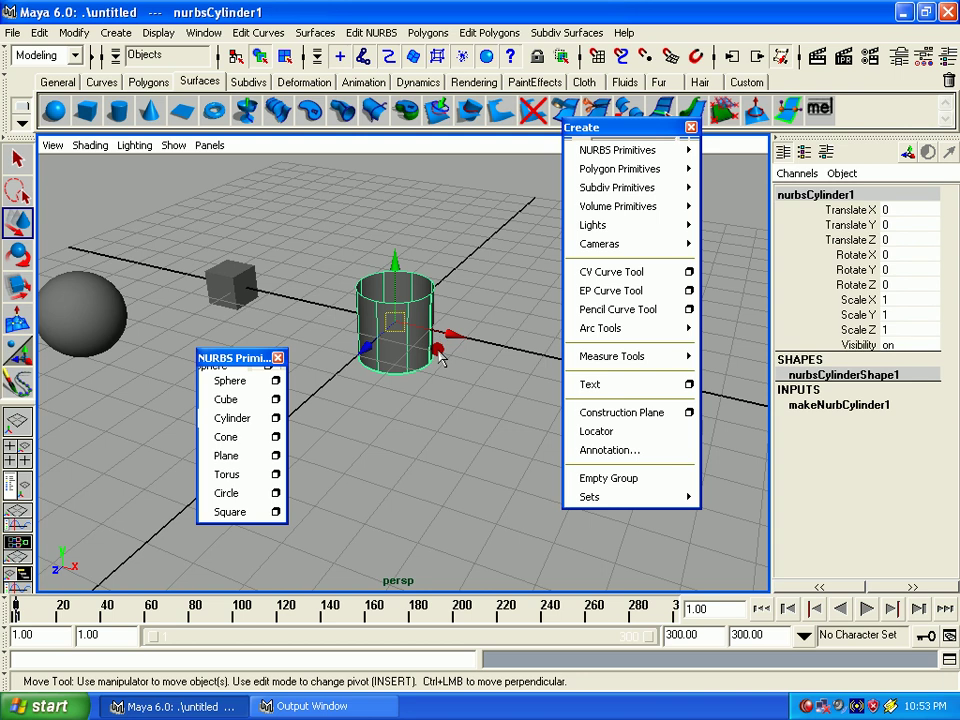
Step: Add a NURBS cone moved right and back, then create a NURBS plane and scale it up
click(240, 437)
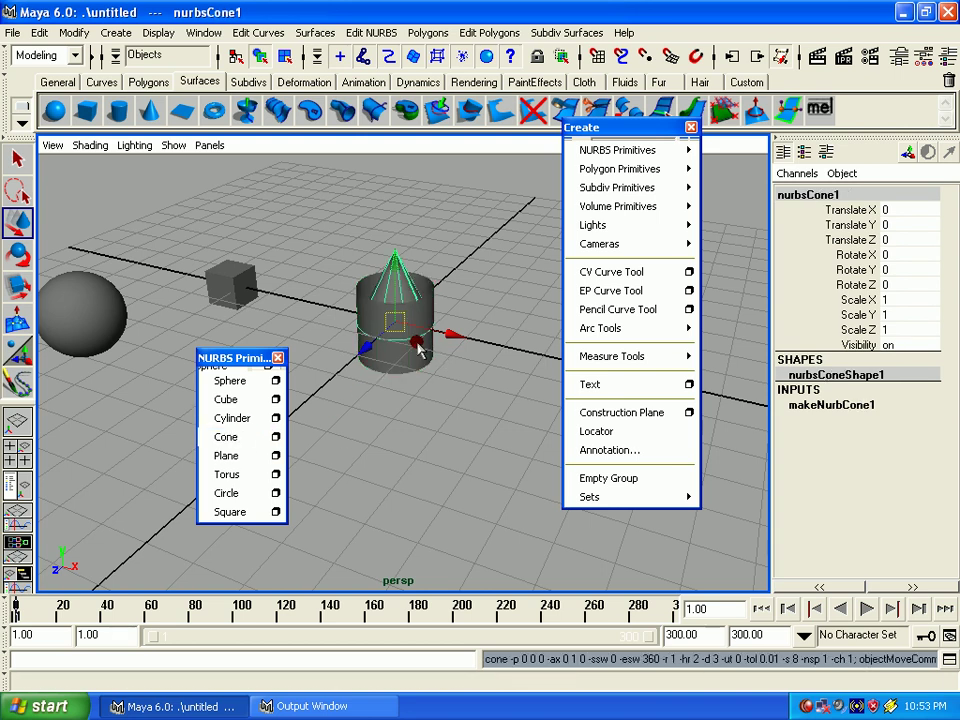
mouse_move(403, 320)
mouse_down()
mouse_move(508, 261)
mouse_move(520, 288)
mouse_up()
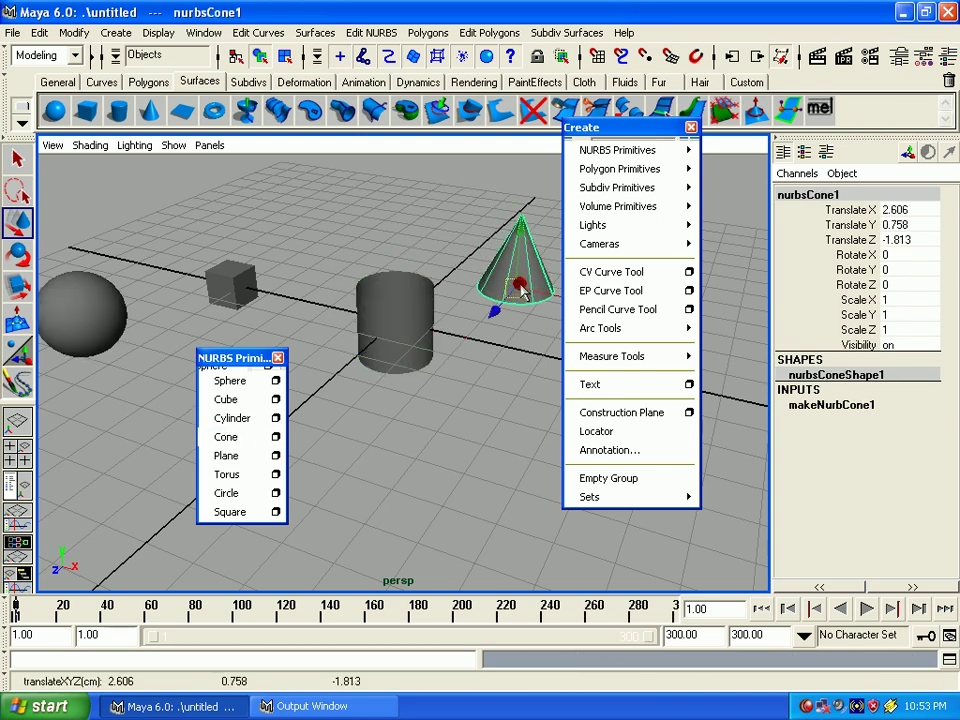
click(250, 455)
mouse_move(402, 324)
mouse_down()
mouse_move(422, 422)
mouse_move(396, 418)
mouse_move(406, 426)
mouse_move(476, 377)
mouse_move(649, 317)
mouse_move(549, 332)
mouse_up()
key(r)
Step: Create a NURBS torus and move it to the lower left, clear of the cylinder
click(255, 474)
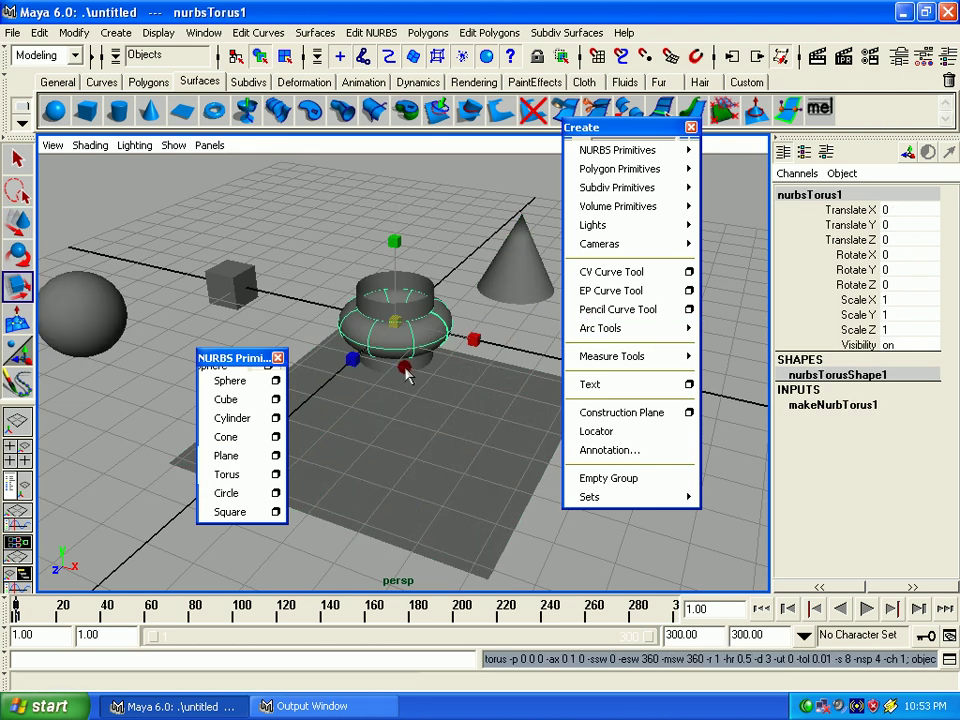
key(w)
mouse_move(418, 343)
mouse_down()
mouse_move(96, 343)
mouse_move(96, 403)
mouse_up()
mouse_move(96, 403)
alt+middle_down()
mouse_move(160, 395)
mouse_move(130, 362)
alt+middle_up()
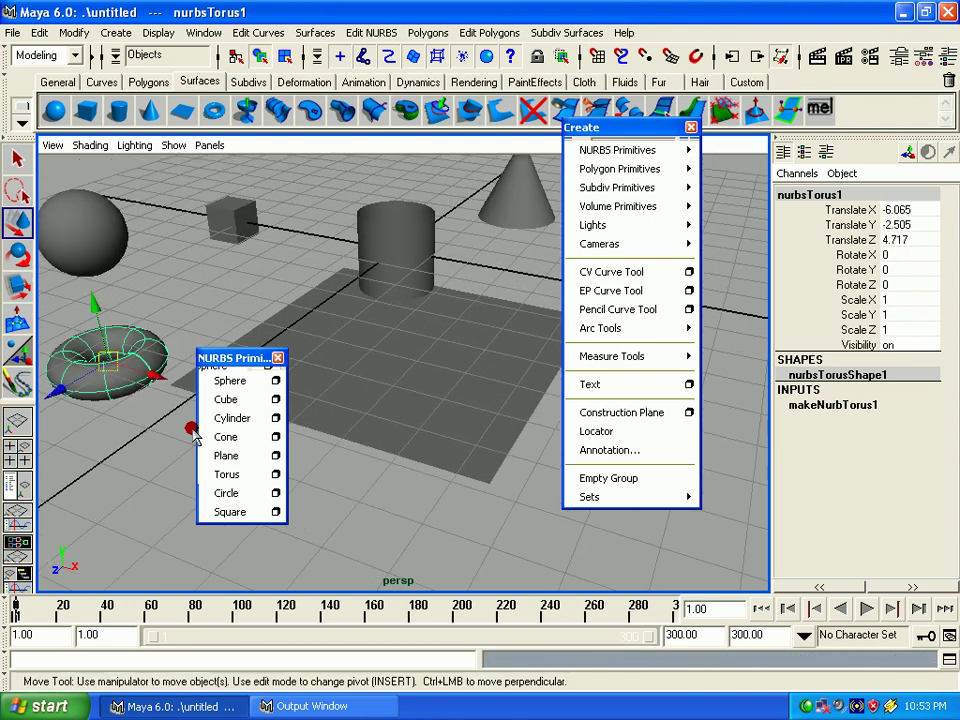
Step: Add a NURBS circle left of the cylinder and a NURBS square scaled to 5.339, raised to 1.493
click(240, 492)
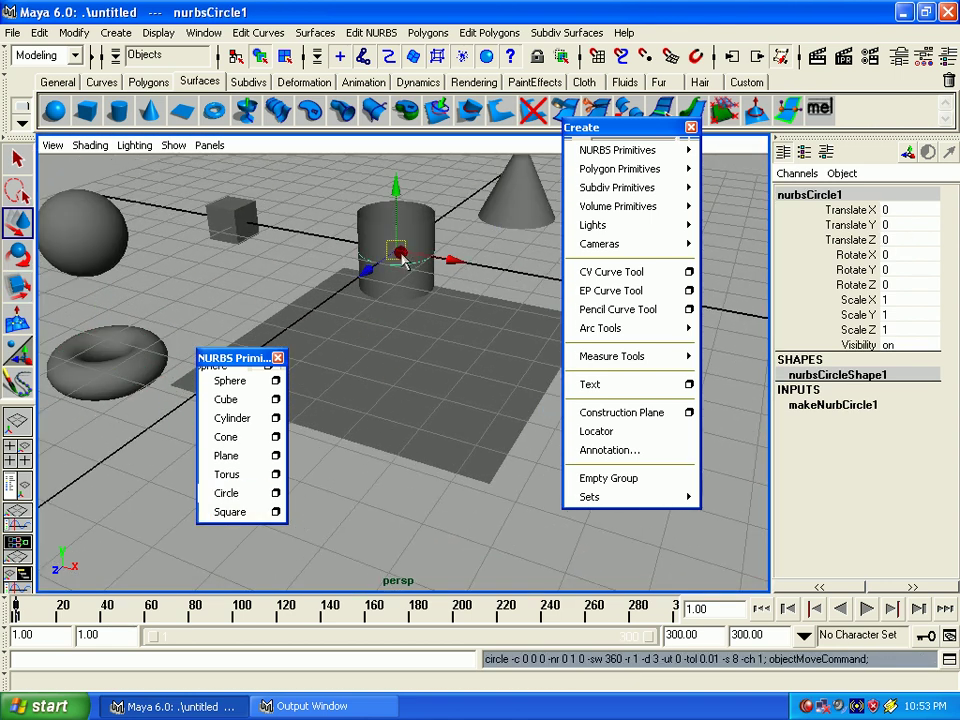
mouse_move(403, 257)
mouse_down()
mouse_move(255, 243)
mouse_move(194, 285)
mouse_up()
click(233, 481)
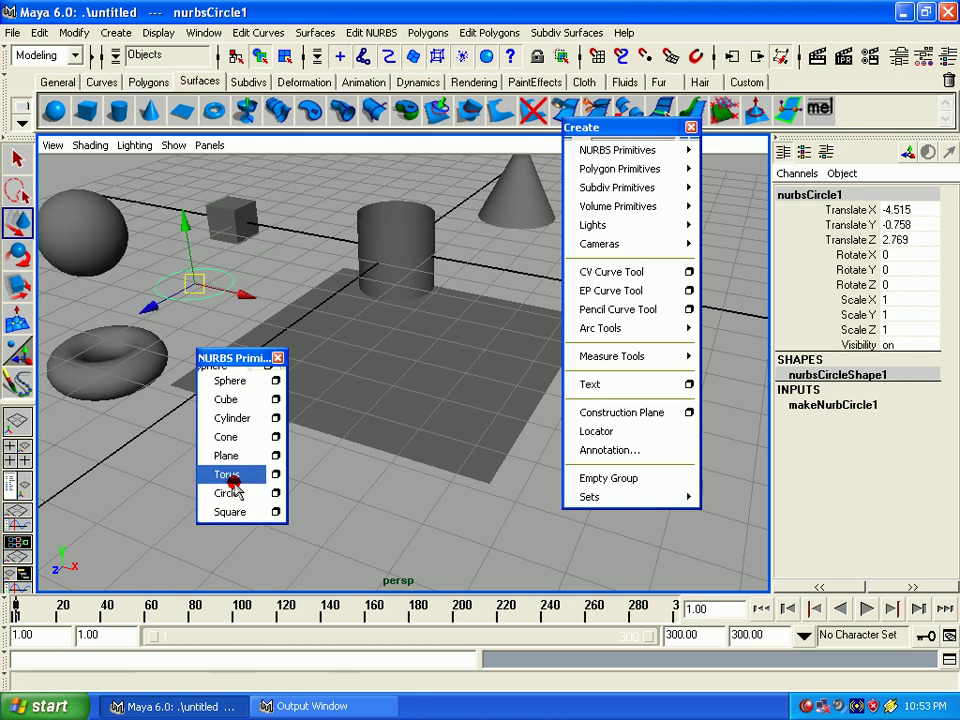
click(236, 511)
mouse_move(394, 258)
mouse_down()
mouse_move(437, 498)
mouse_move(356, 505)
mouse_move(441, 392)
mouse_move(473, 368)
mouse_move(439, 421)
mouse_up()
key(r)
key(w)
mouse_move(364, 445)
mouse_down()
mouse_move(343, 402)
mouse_move(392, 176)
mouse_up()
click(388, 185)
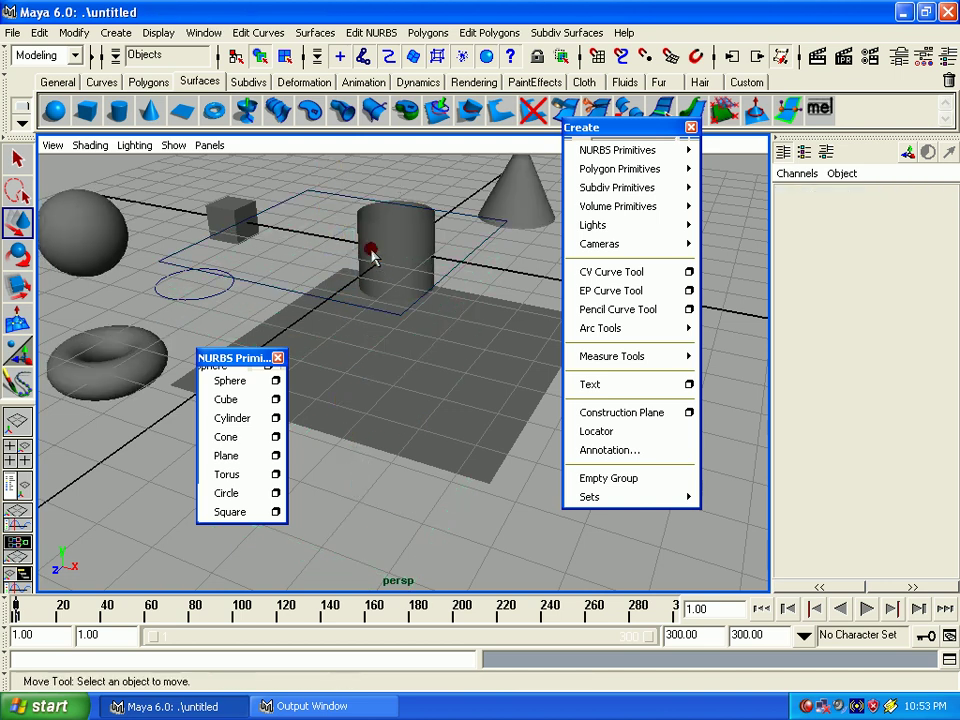
Step: Click each edge of the square, then pick-walk Up to the whole square and Down to an edge
click(281, 206)
click(232, 289)
click(267, 283)
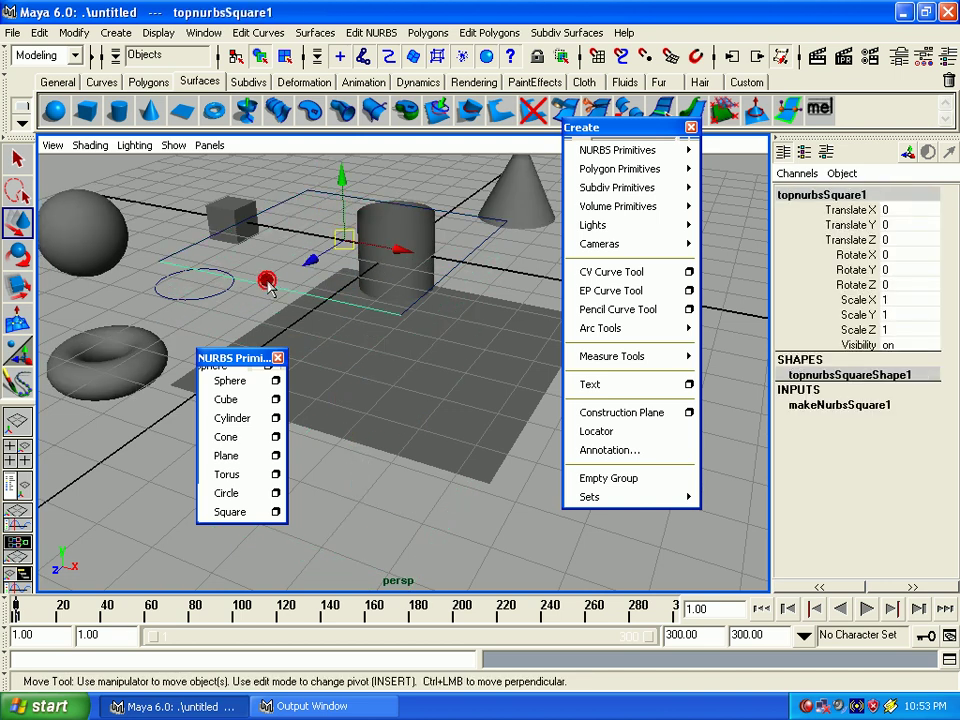
click(360, 196)
click(320, 213)
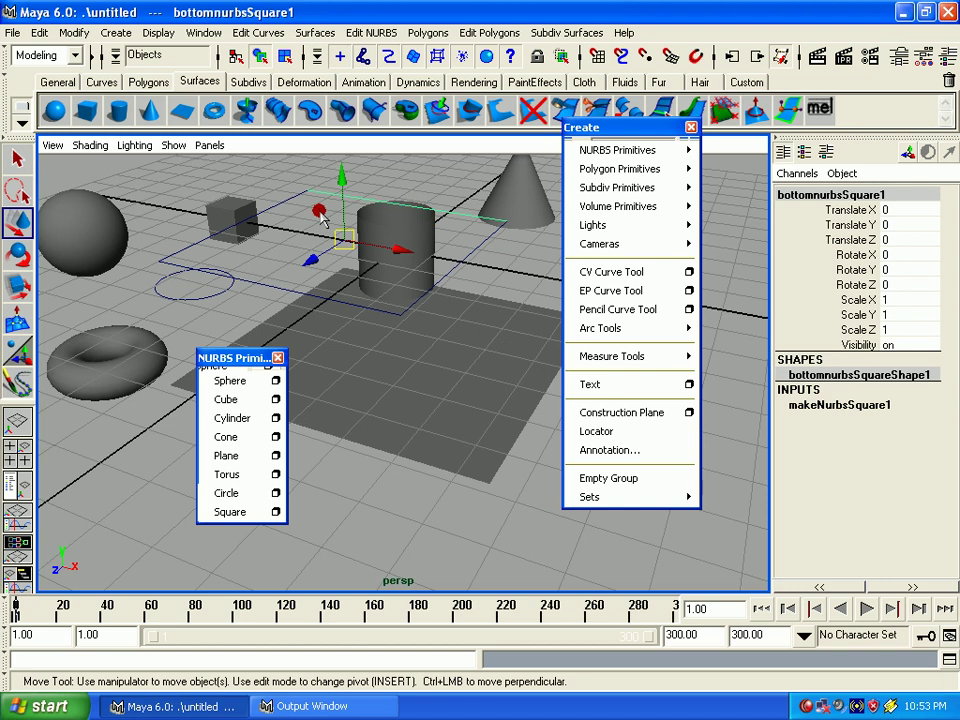
key(Up)
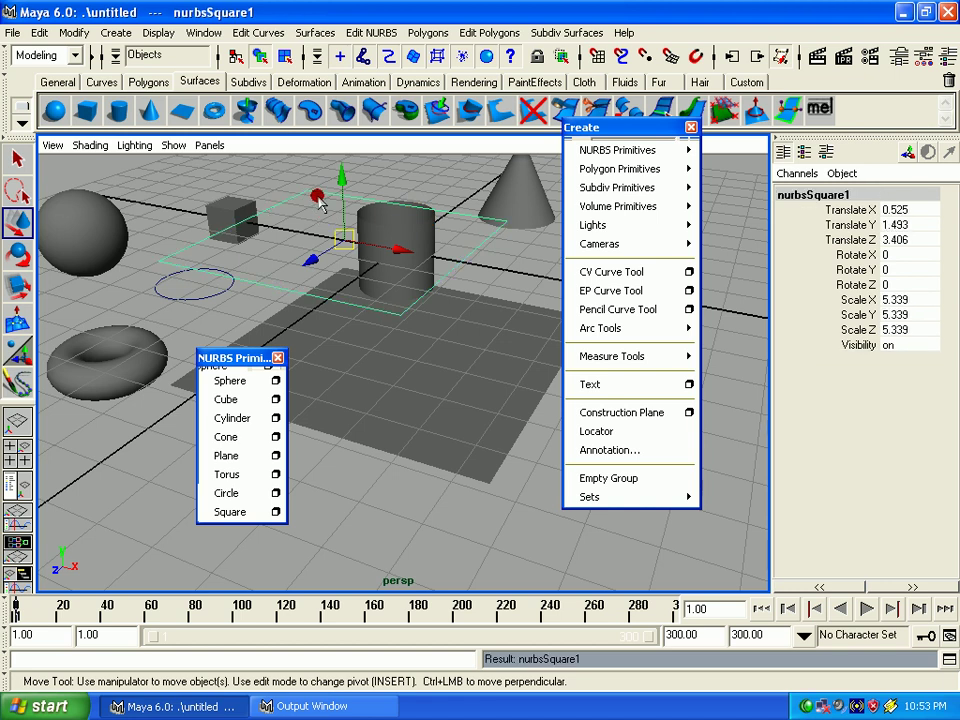
key(Down)
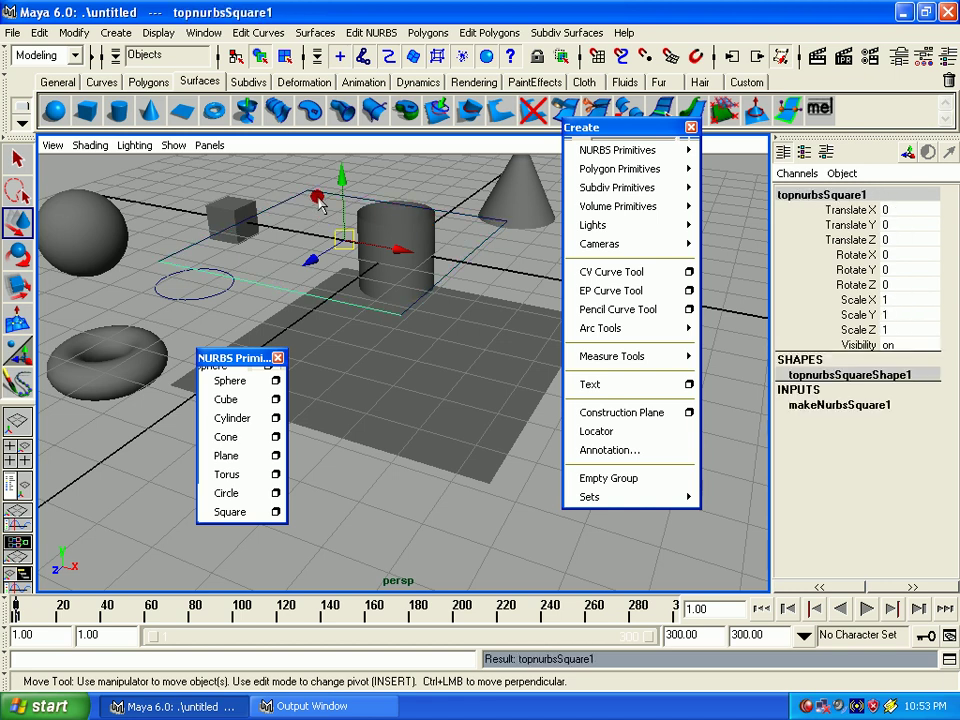
key(Up)
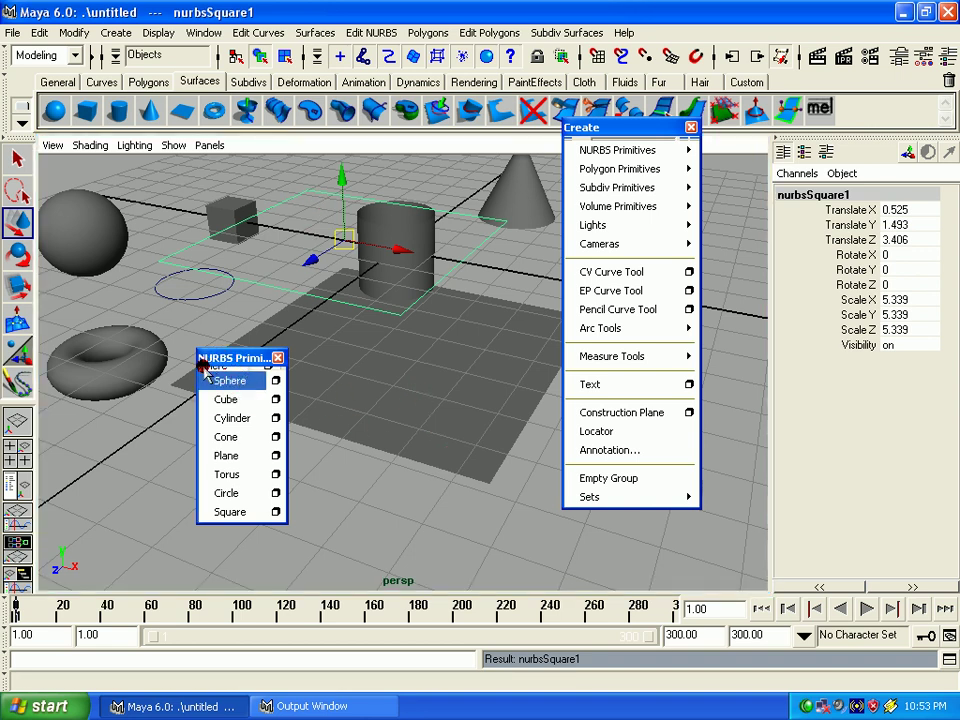
Step: Move the NURBS Primitives panel to the upper left, dolly out over the scene, and select the sphere
drag(208, 358, 168, 372)
alt+drag(380, 362, 390, 365)
alt+right_drag(390, 365, 380, 340)
alt+drag(380, 340, 375, 306)
alt+right_drag(375, 306, 386, 407)
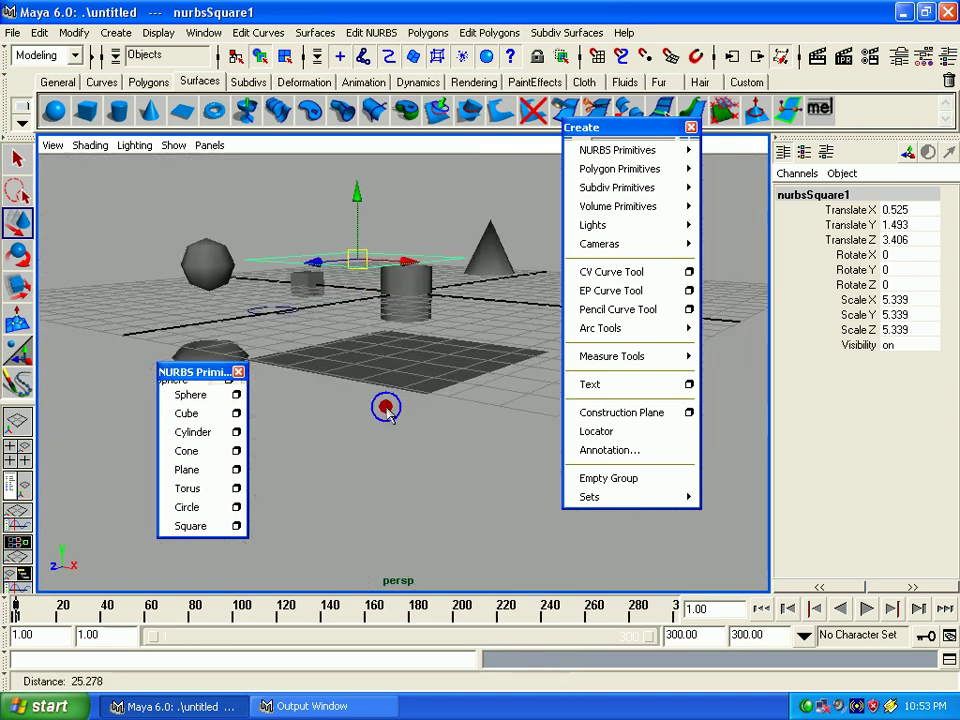
alt+drag(386, 407, 372, 345)
alt+right_drag(370, 345, 364, 439)
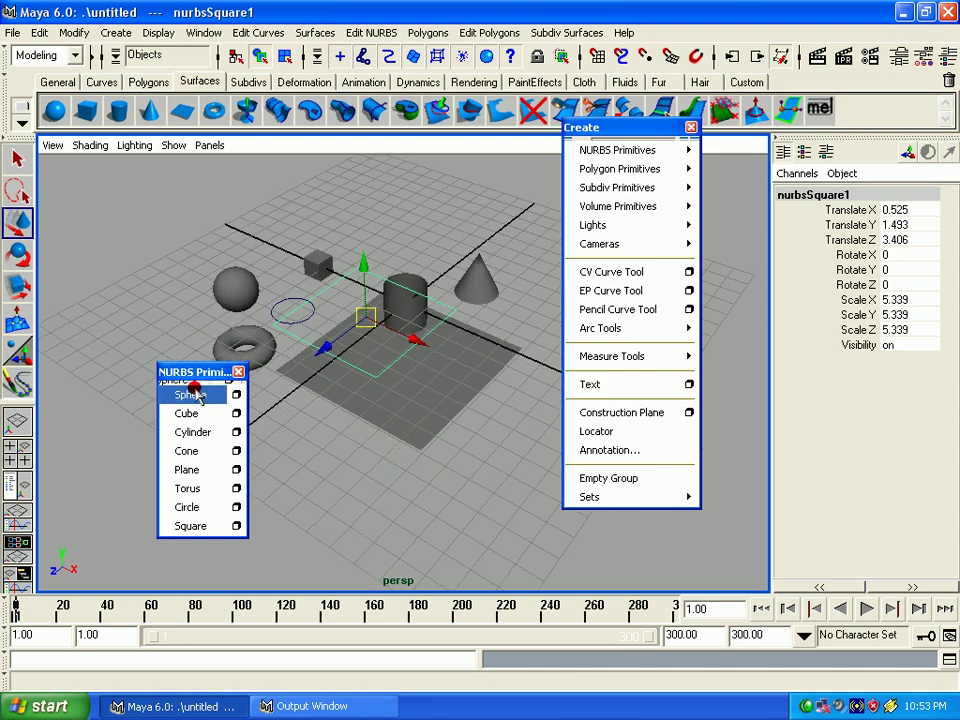
drag(194, 367, 90, 253)
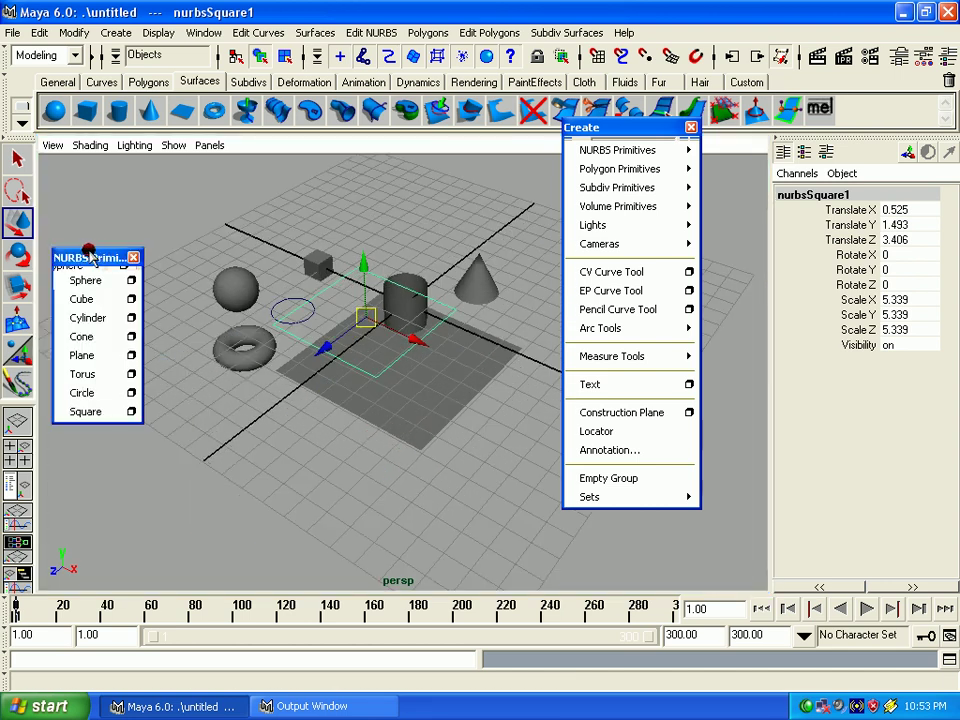
click(255, 439)
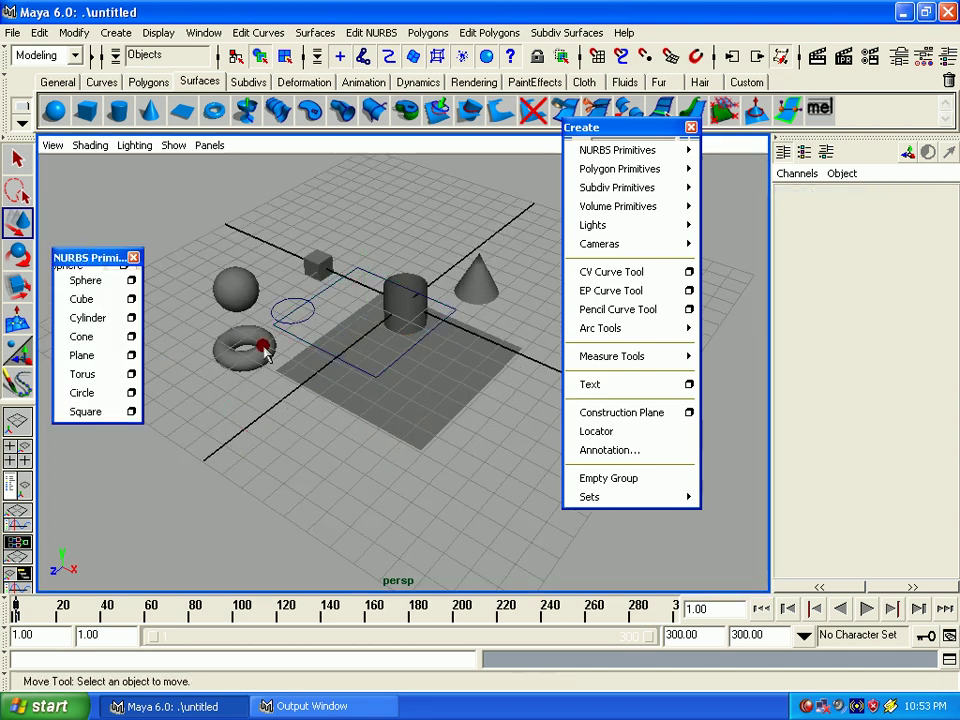
click(231, 288)
Step: Cycle the sphere's display smoothness through levels 1, 2 and 3, then toggle wireframe (4) and shaded (5)
mouse_move(284, 343)
alt+mouse_down()
mouse_move(339, 388)
mouse_move(312, 338)
mouse_move(341, 422)
mouse_move(311, 392)
mouse_move(317, 399)
alt+mouse_up()
key(1)
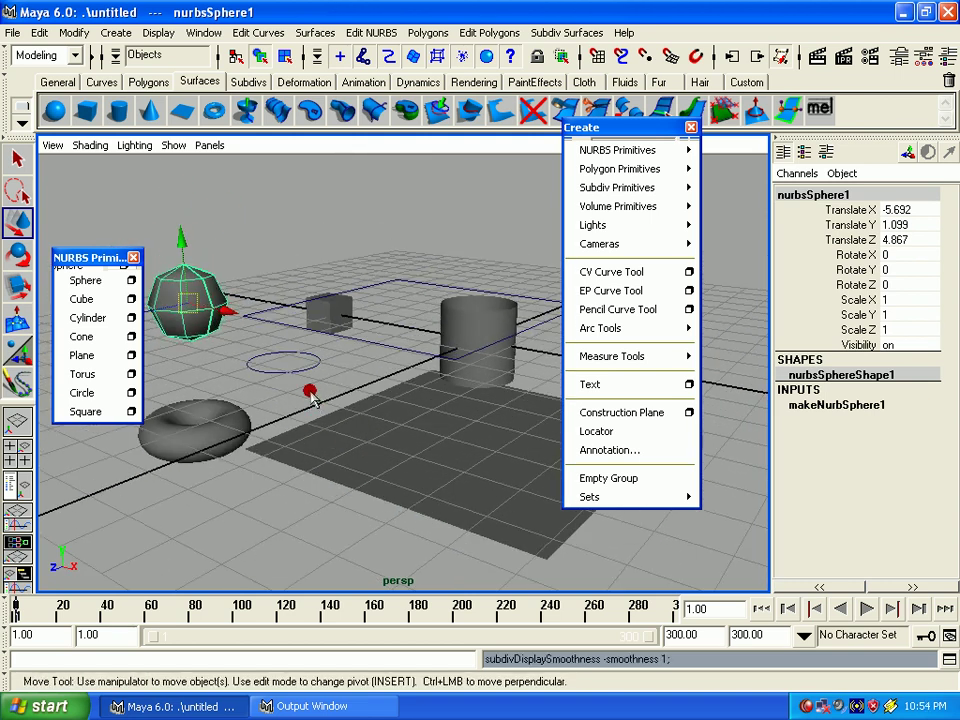
key(2)
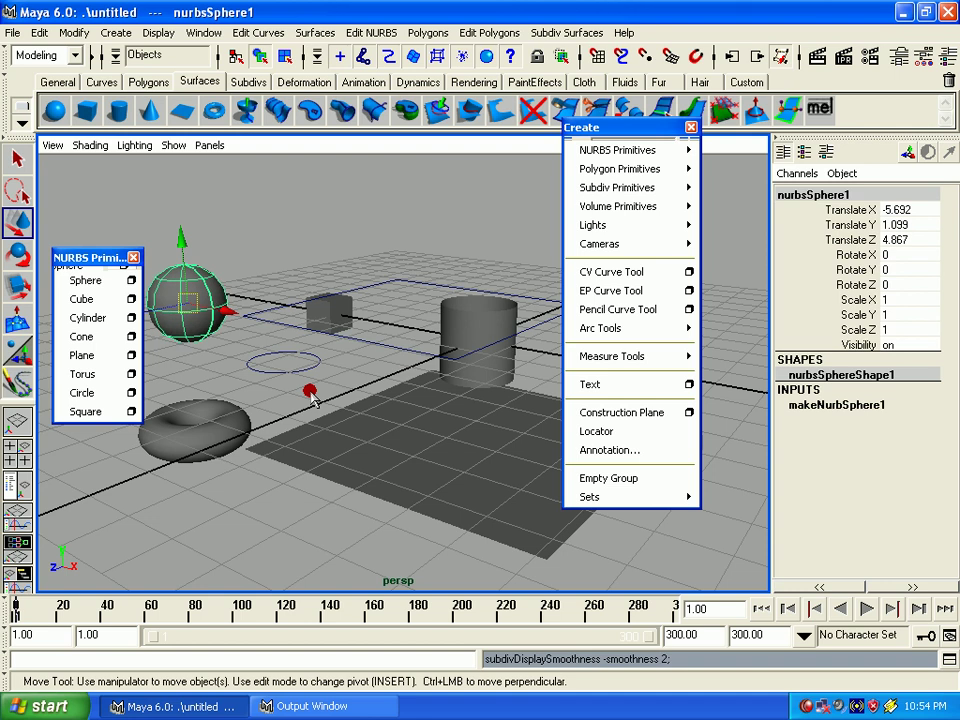
key(3)
alt+middle_drag(283, 383, 340, 370)
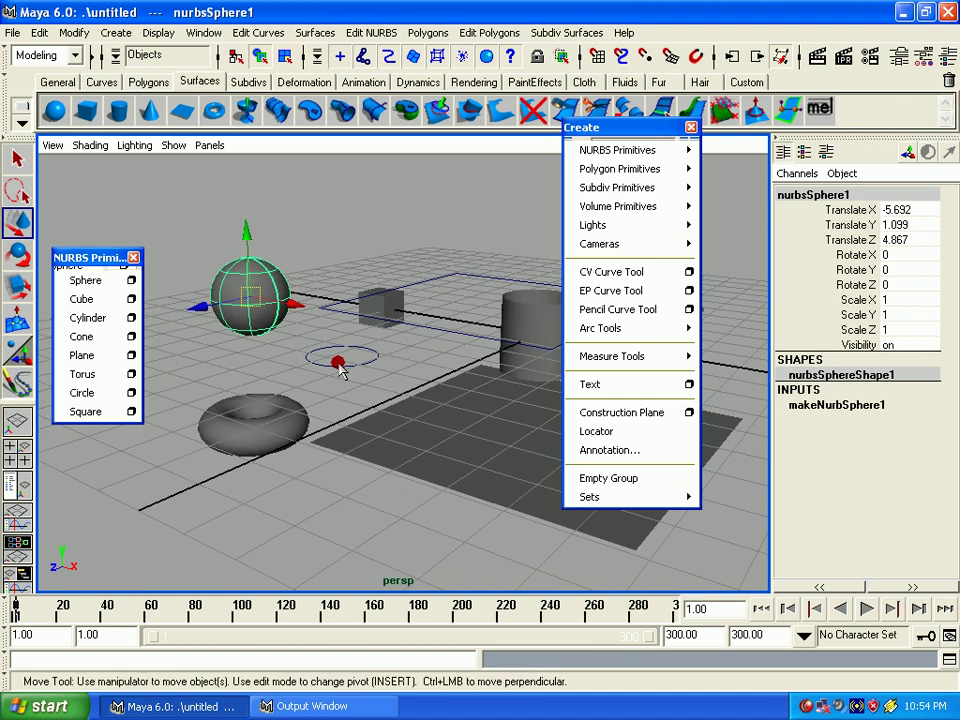
key(1)
key(2)
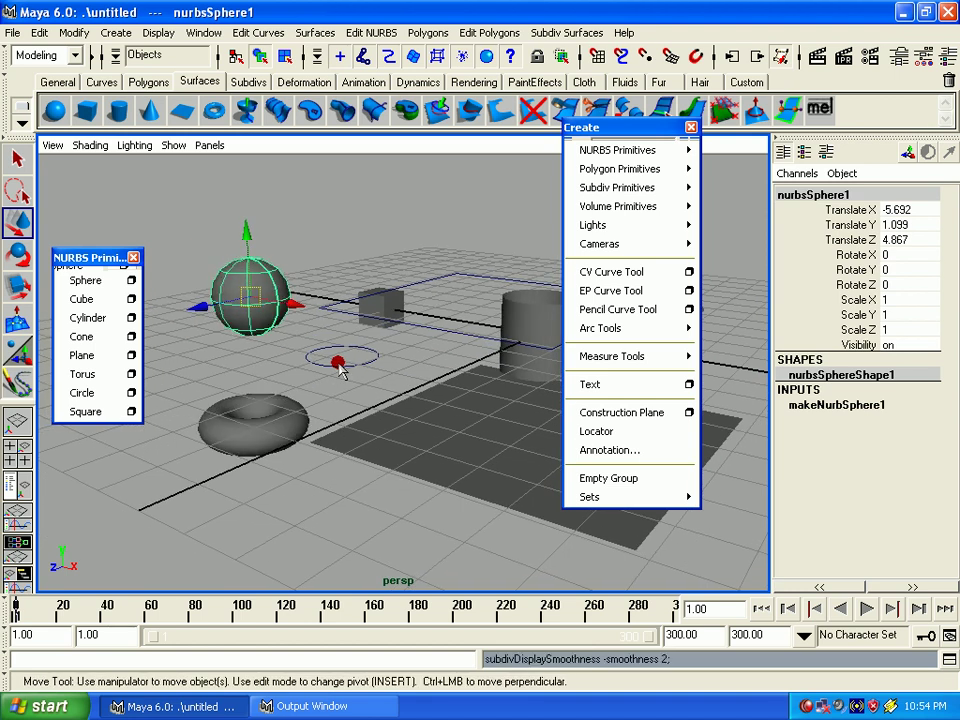
key(3)
key(4)
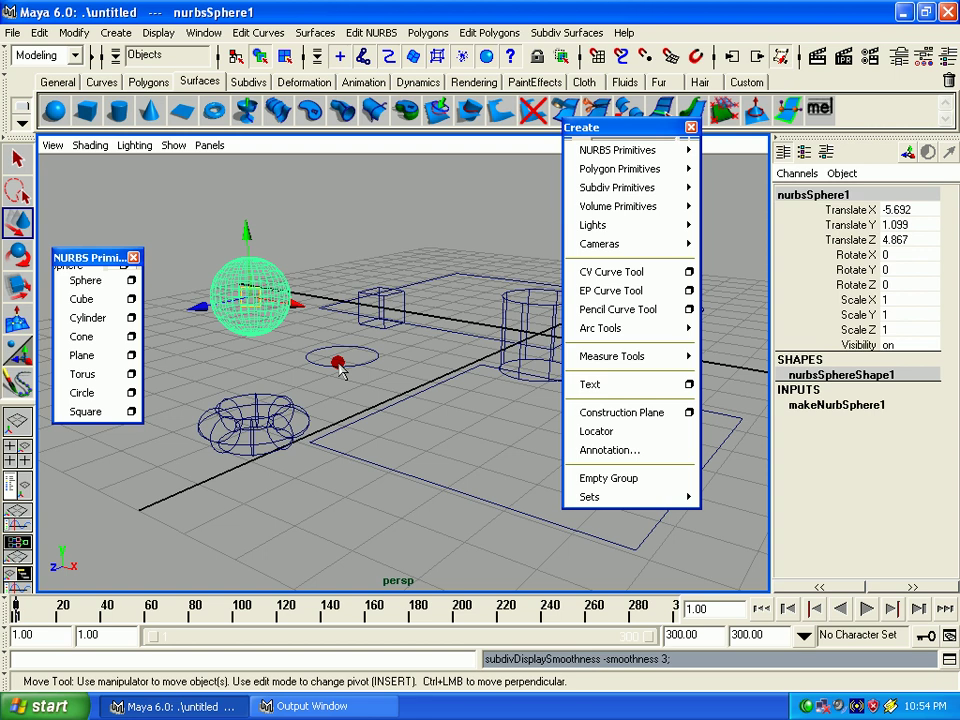
key(5)
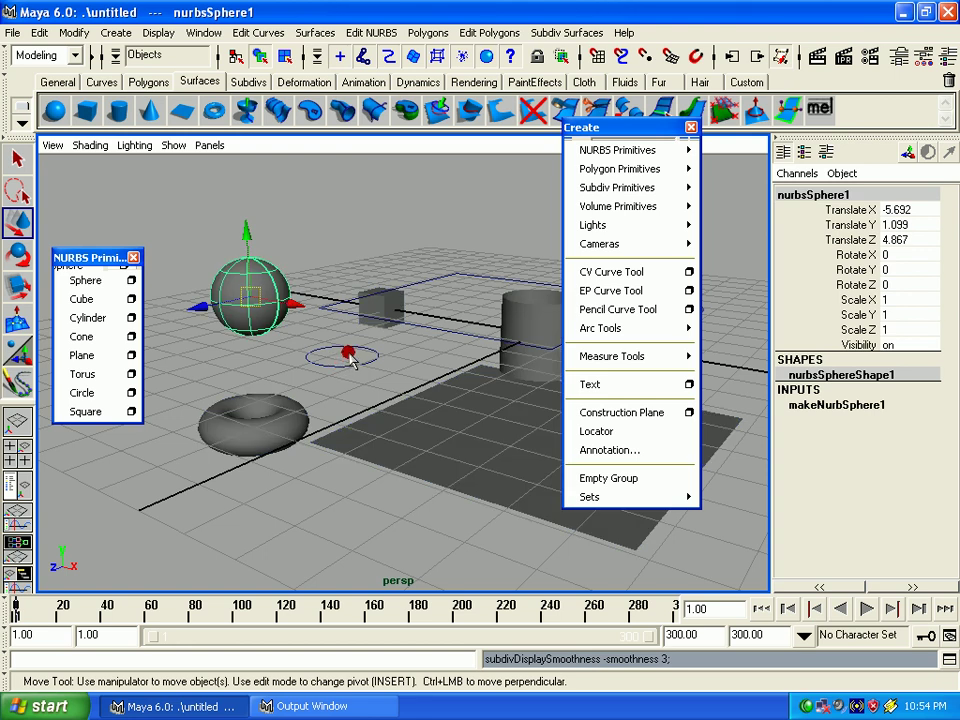
alt+right_drag(348, 360, 317, 422)
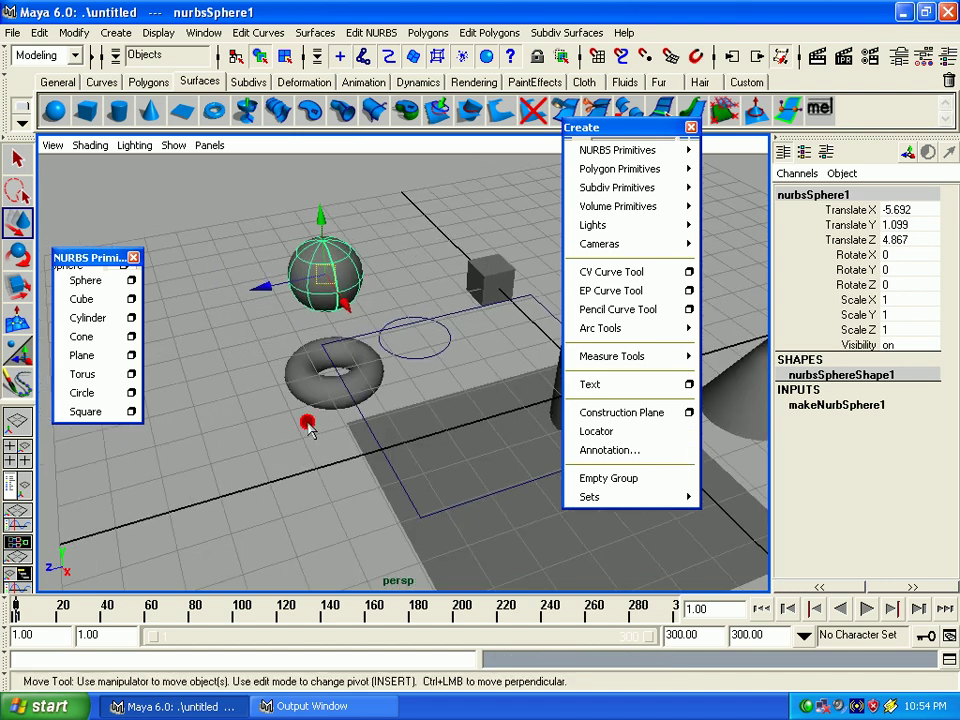
alt+drag(306, 422, 404, 424)
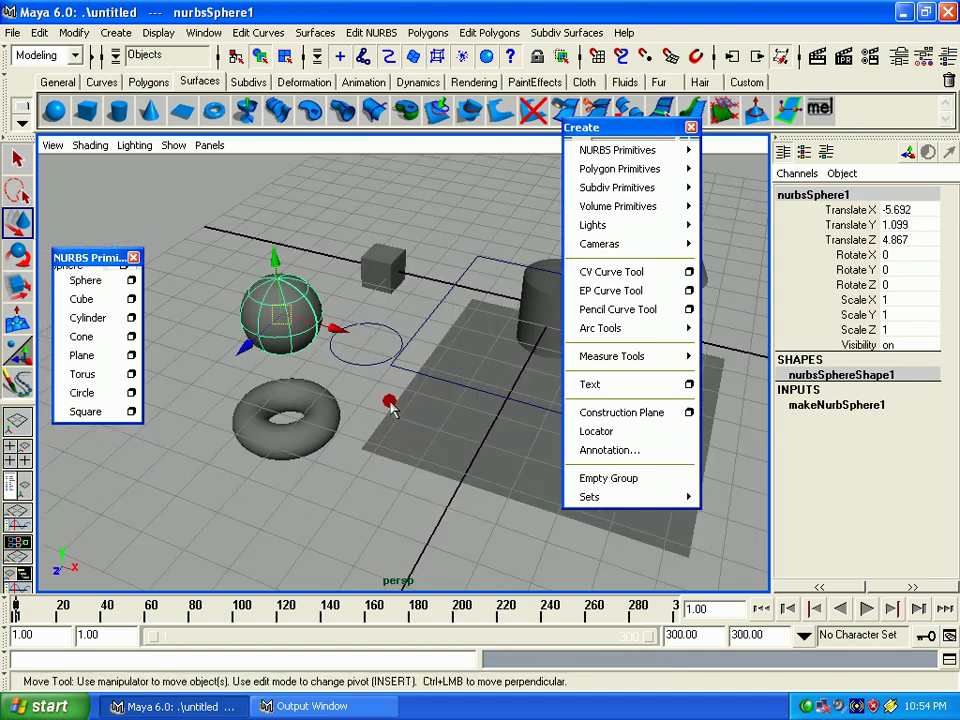
Step: Shade with the scene's own lights (7), then toggle smoothness 1/3 and wireframe/shaded 4/5
key(7)
alt+drag(390, 402, 392, 403)
alt+right_drag(392, 403, 399, 469)
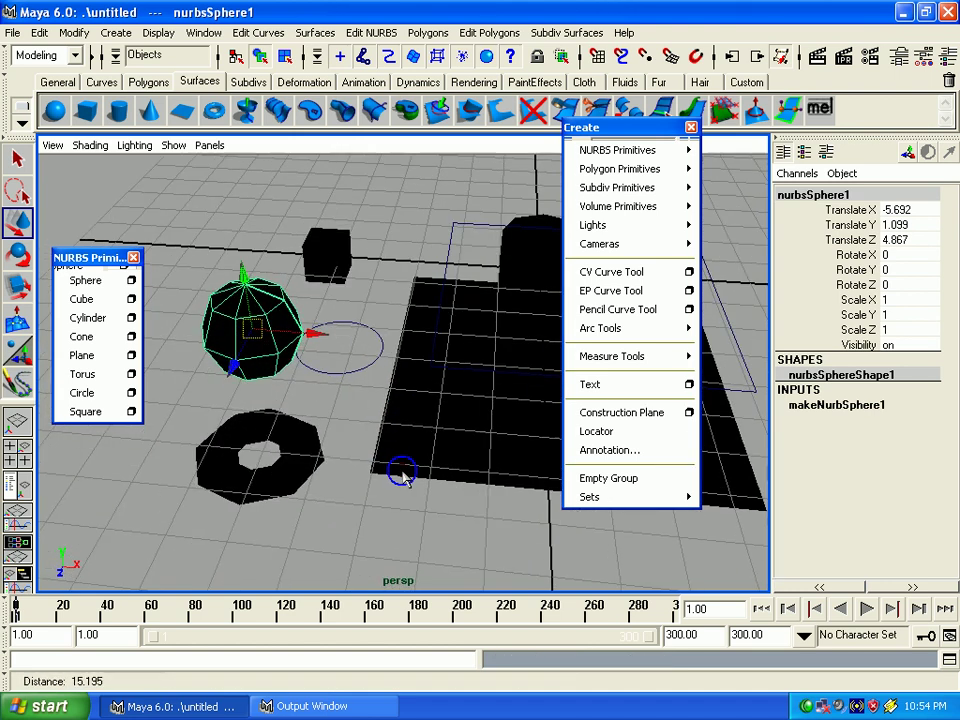
alt+drag(399, 469, 345, 425)
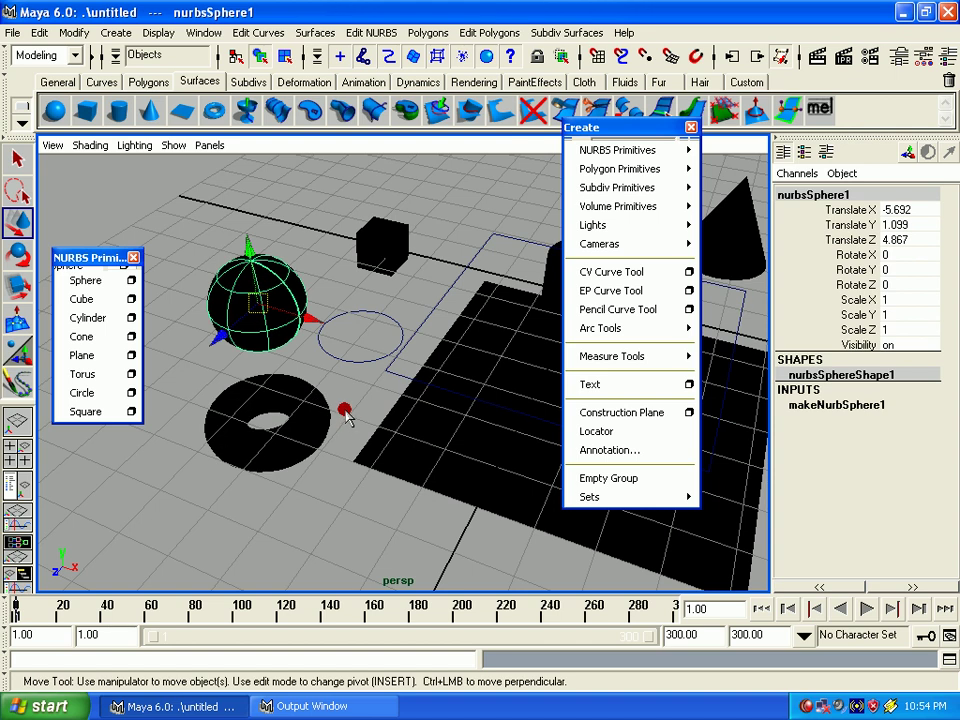
key(1)
key(3)
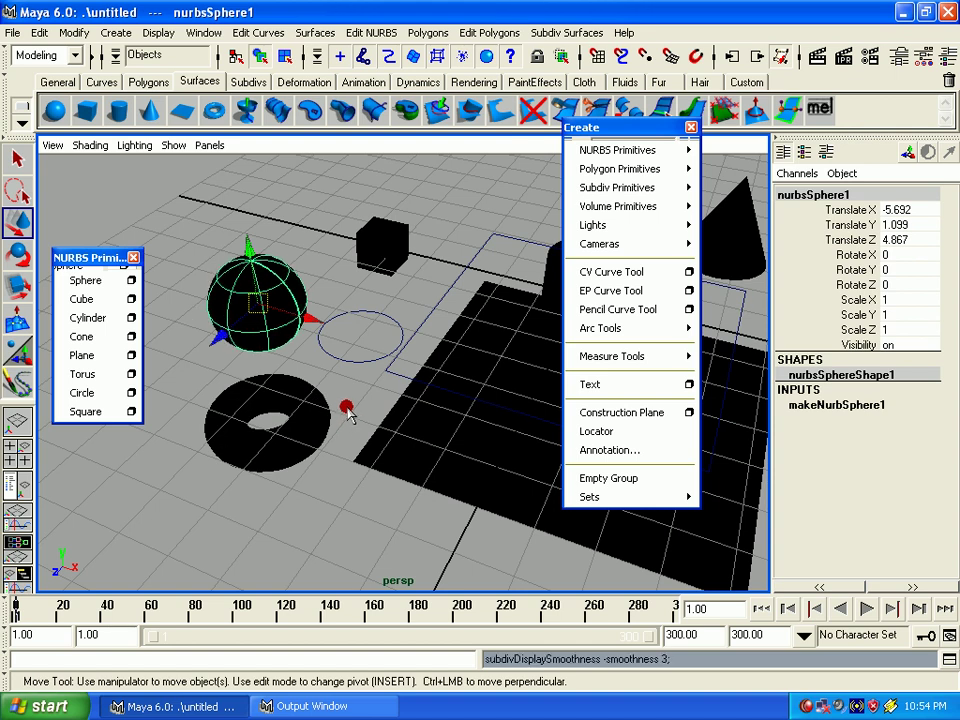
key(4)
key(5)
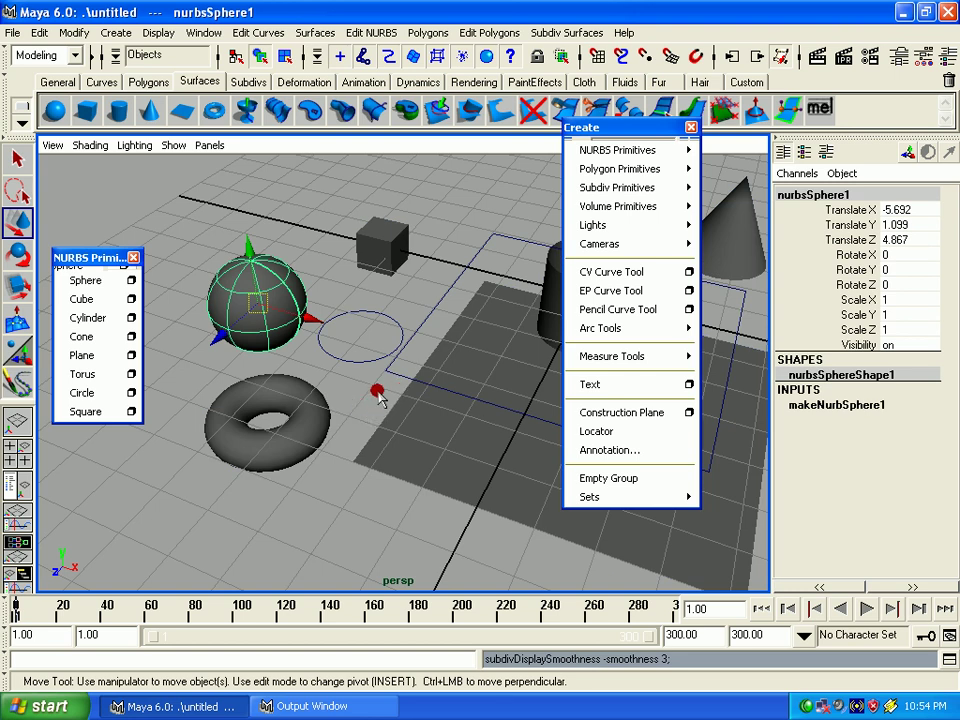
Step: Set the sphere to coarse display smoothness (1), zoom in on the sphere and torus, and reselect the sphere
mouse_move(379, 390)
alt+right_down()
mouse_move(334, 416)
mouse_move(428, 446)
mouse_move(288, 425)
alt+right_up()
mouse_move(288, 425)
alt+mouse_down()
mouse_move(279, 388)
mouse_move(279, 401)
mouse_move(332, 364)
alt+mouse_up()
alt+right_drag(332, 364, 414, 474)
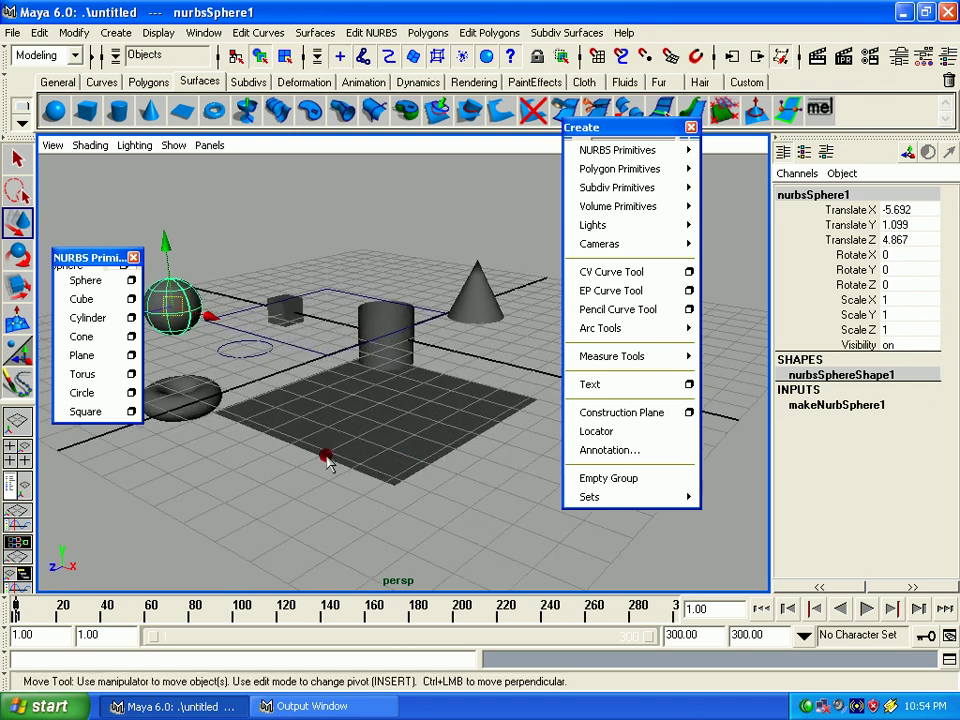
alt+right_drag(326, 456, 348, 424)
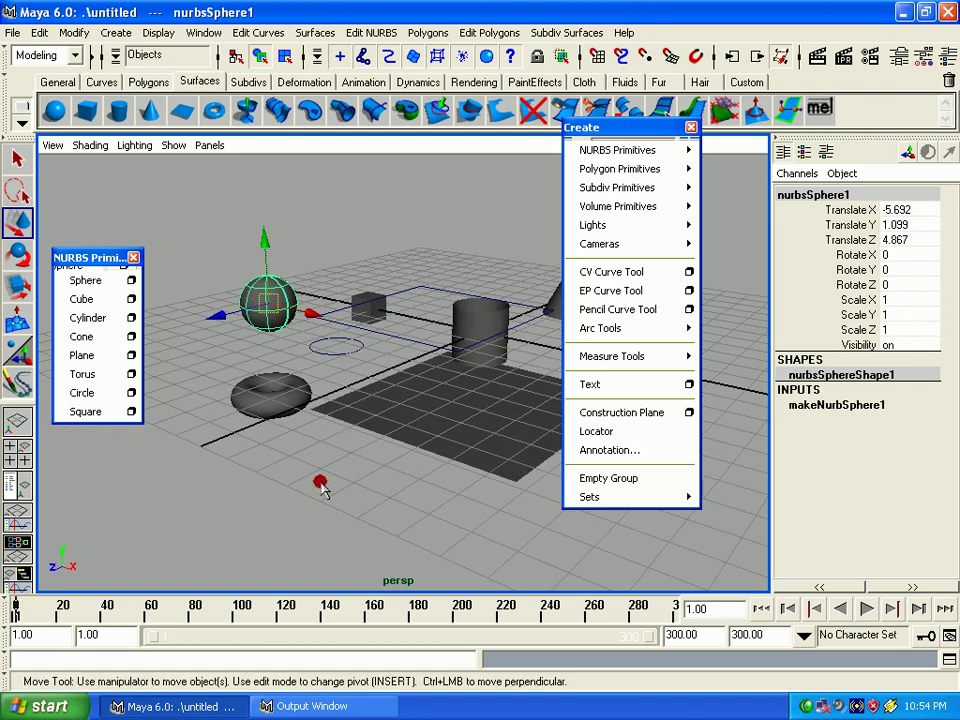
key(1)
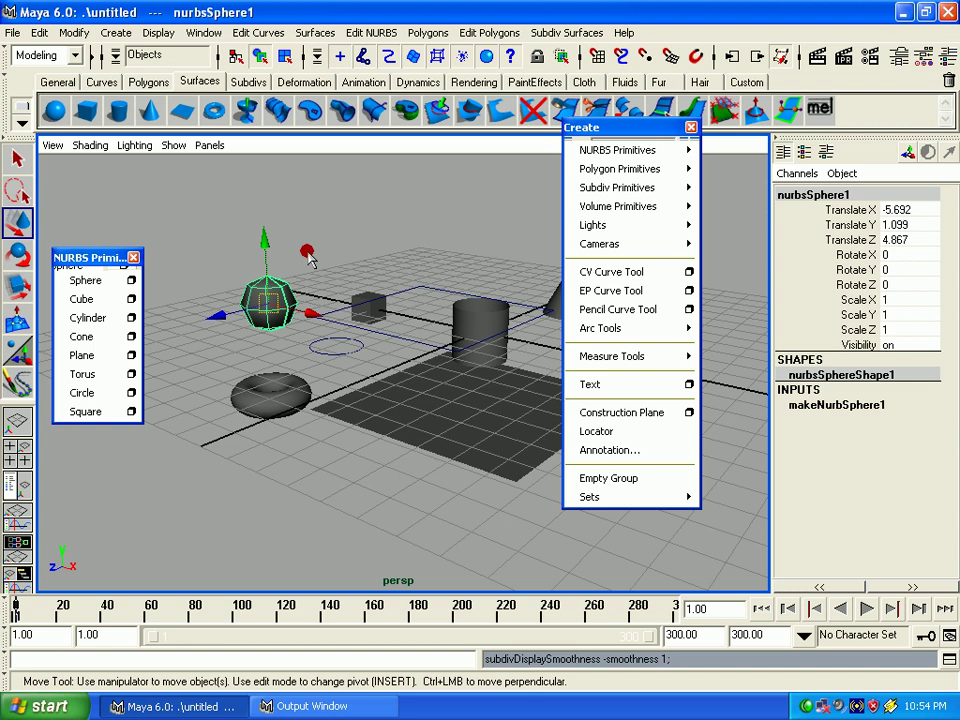
alt+right_drag(310, 258, 313, 343)
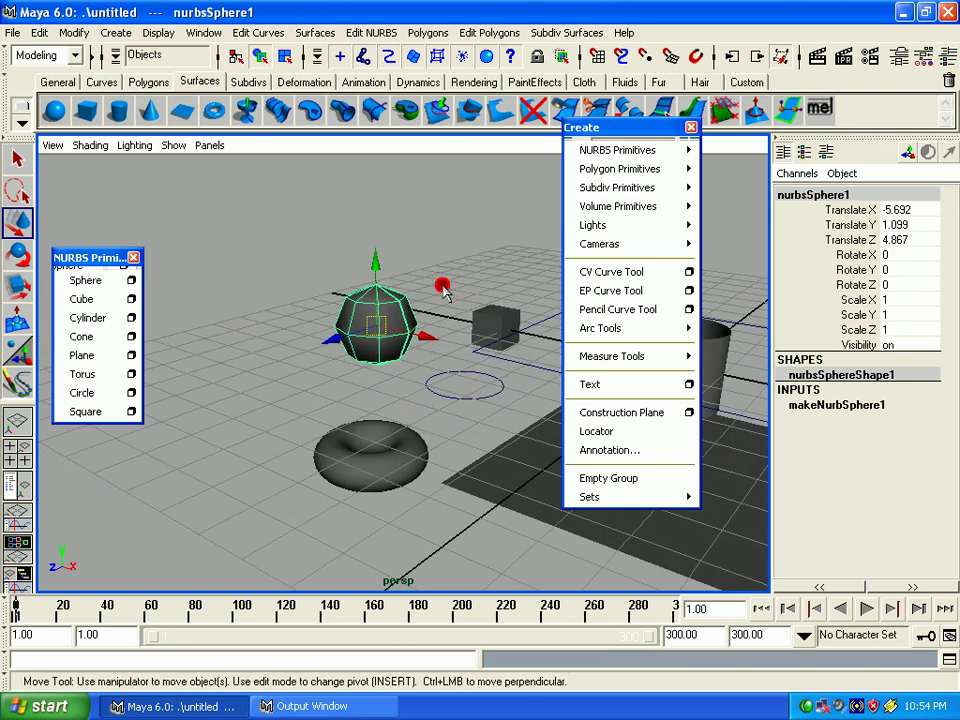
click(443, 290)
click(370, 282)
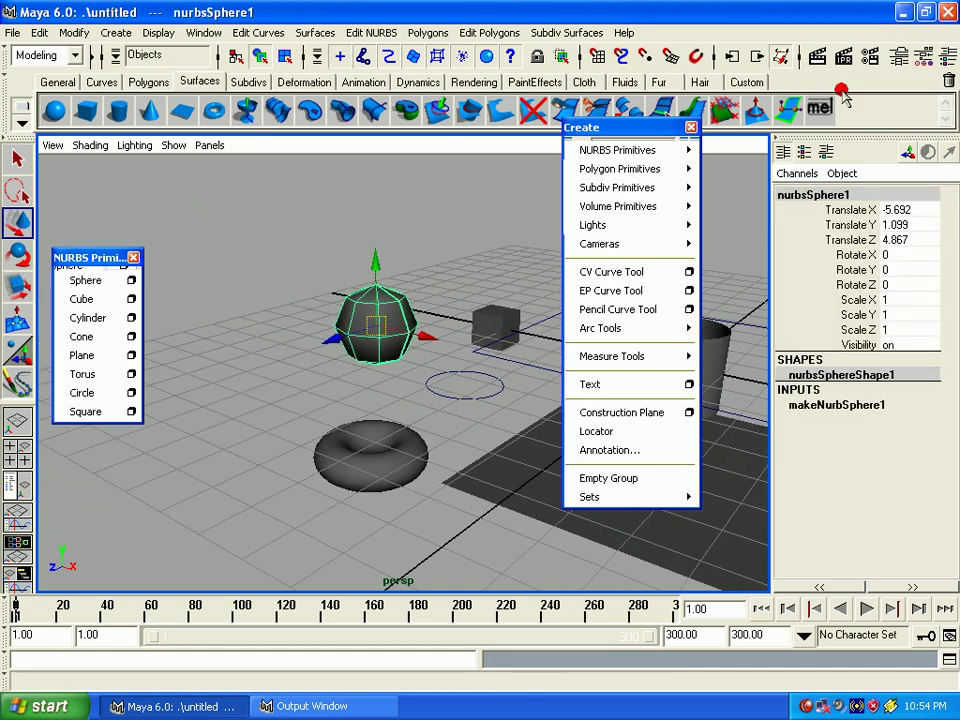
click(817, 56)
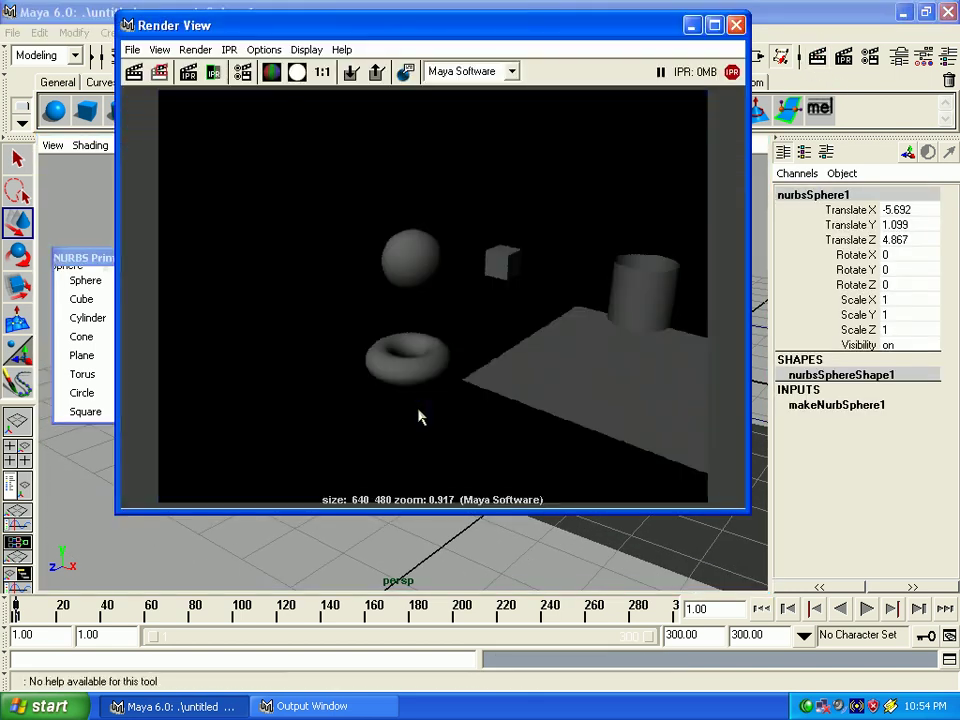
click(413, 233)
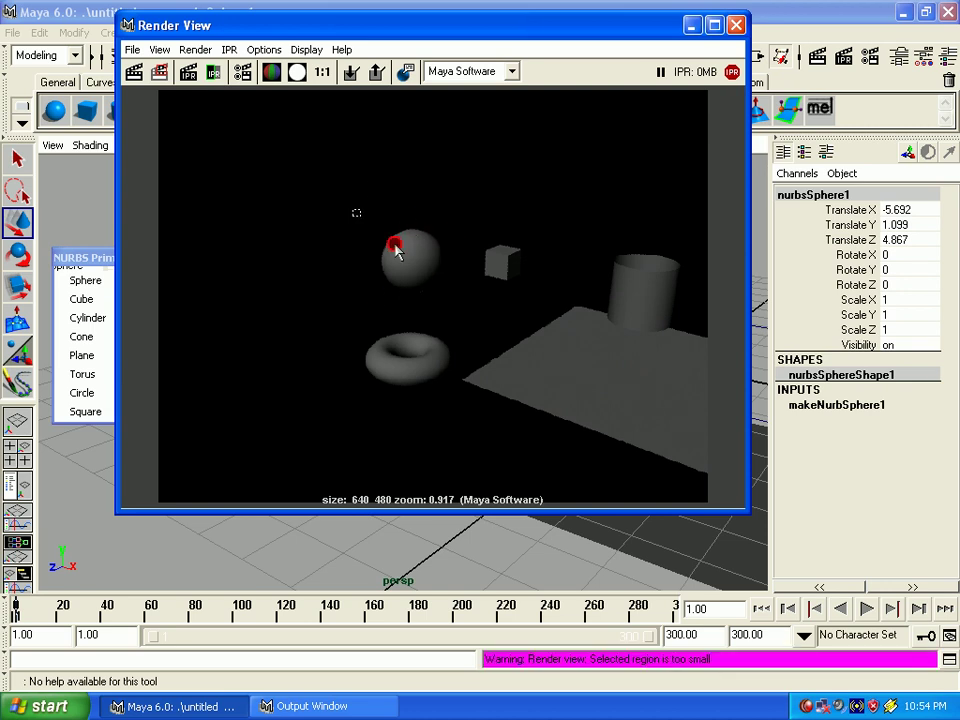
drag(349, 208, 471, 300)
click(735, 25)
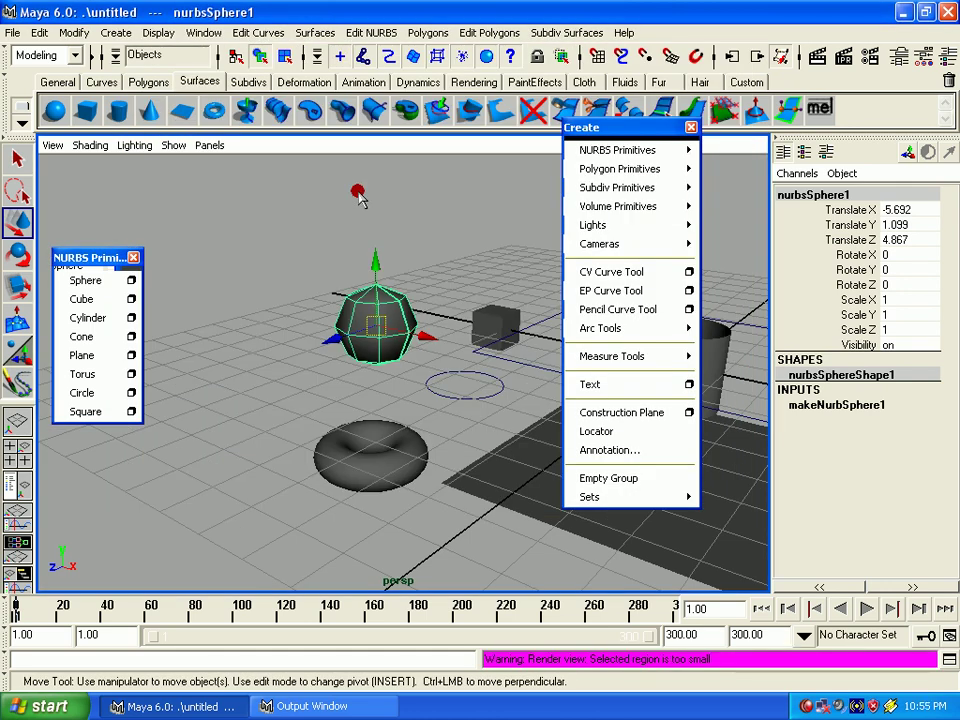
alt+middle_drag(395, 365, 342, 393)
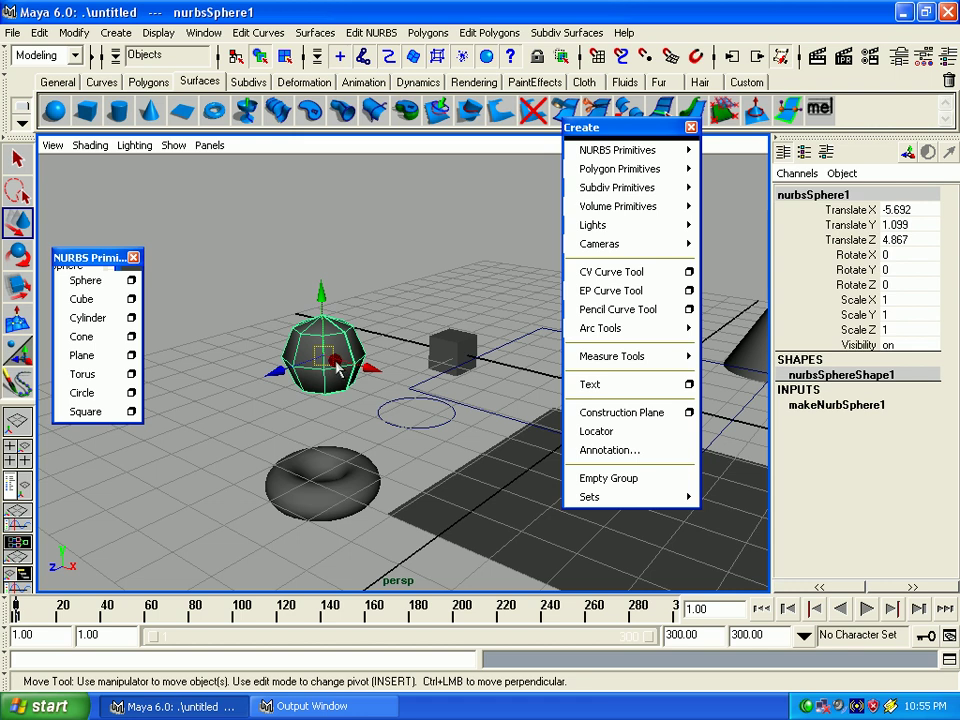
alt+drag(338, 368, 343, 399)
Step: Start a new scene from File > New Scene, discarding the old one without saving
click(12, 33)
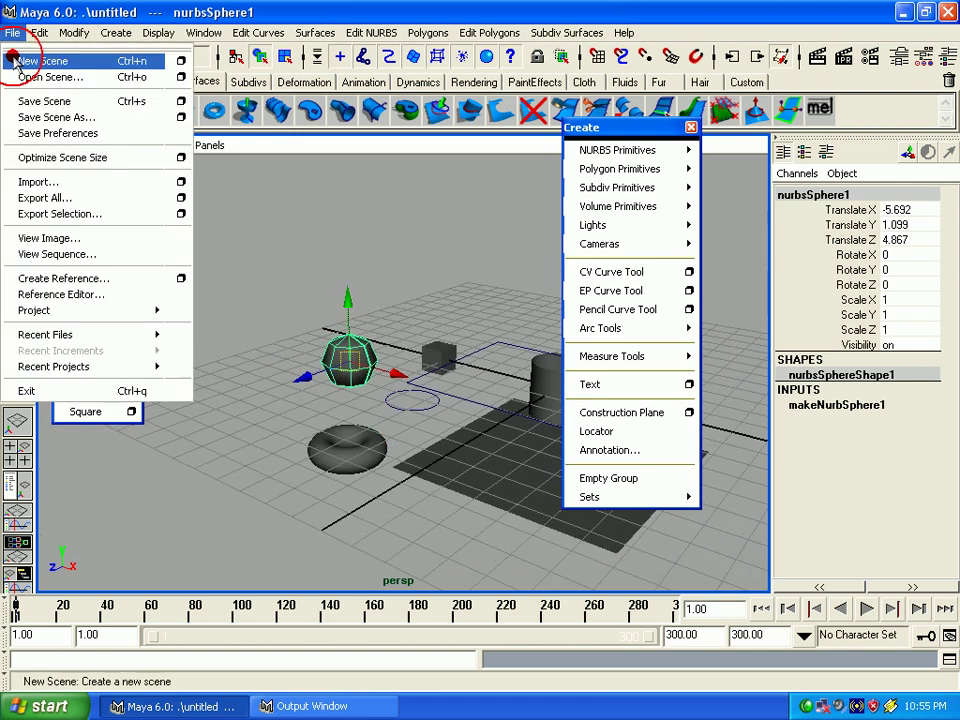
click(12, 60)
click(455, 326)
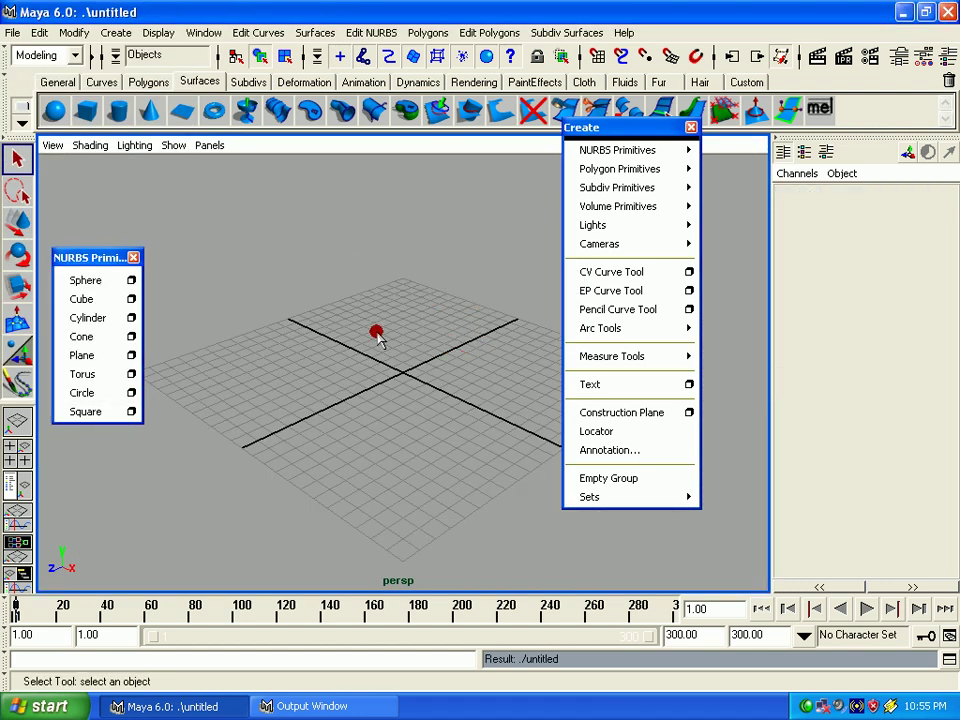
Step: Close the NURBS tear-off, tear off Polygon Primitives, and move the Create panel left
click(133, 258)
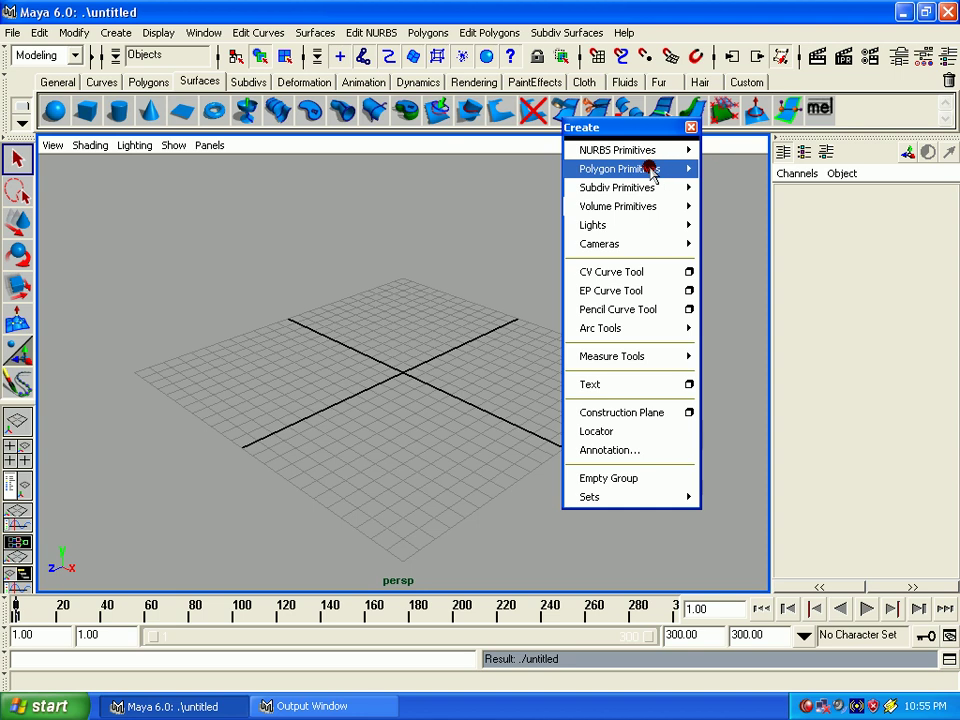
click(650, 169)
click(735, 164)
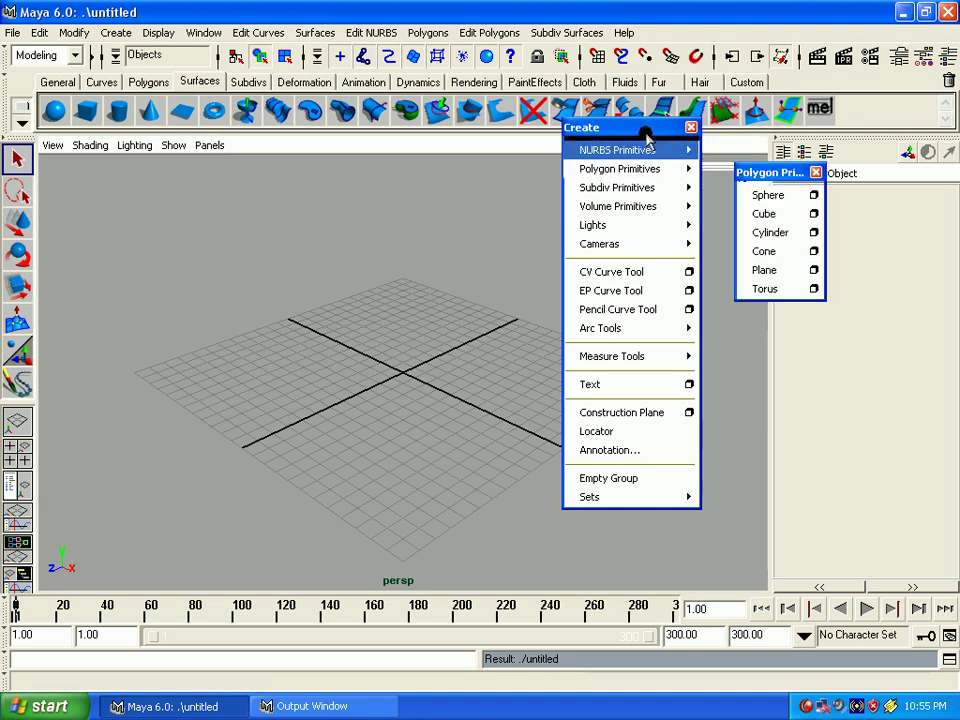
drag(647, 137, 170, 139)
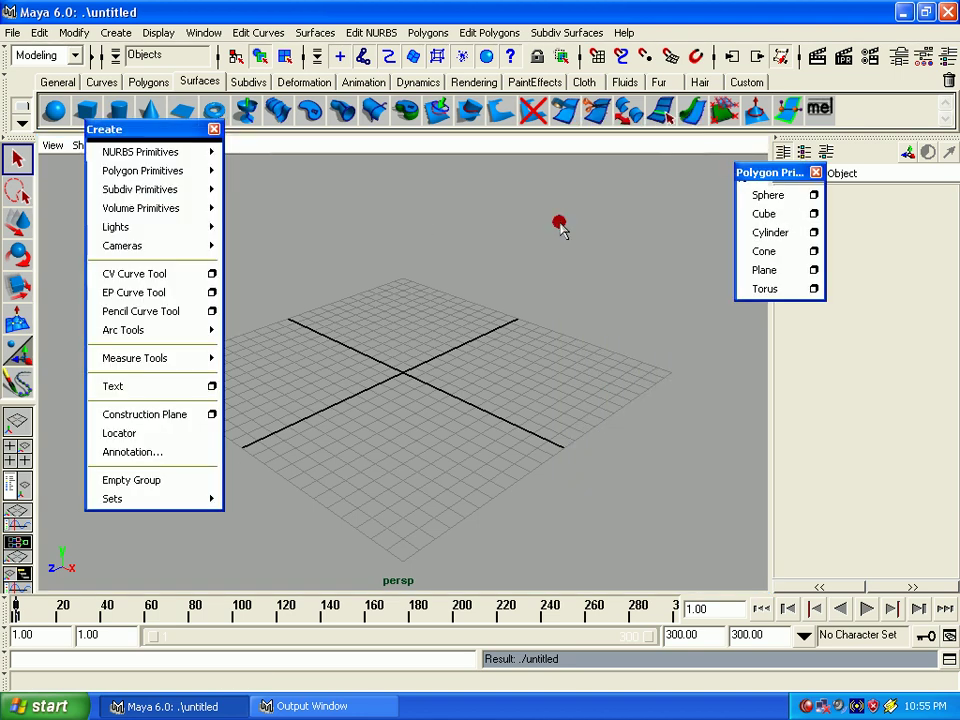
Step: Create a polygon sphere, cube and cylinder, moving each apart in shaded view
click(766, 195)
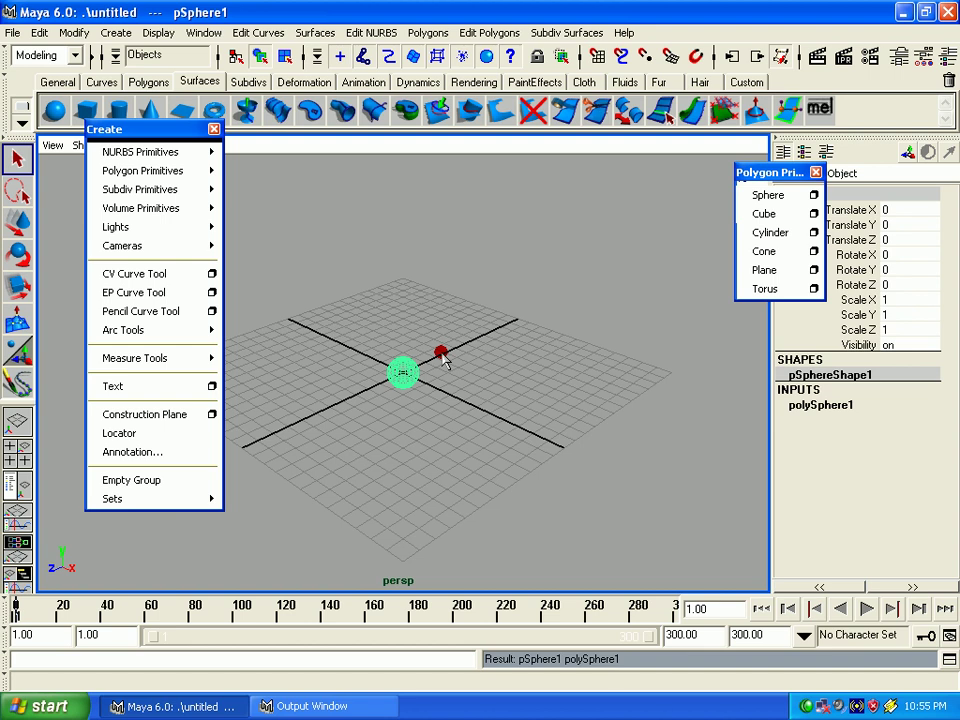
key(w)
drag(402, 372, 510, 289)
click(764, 213)
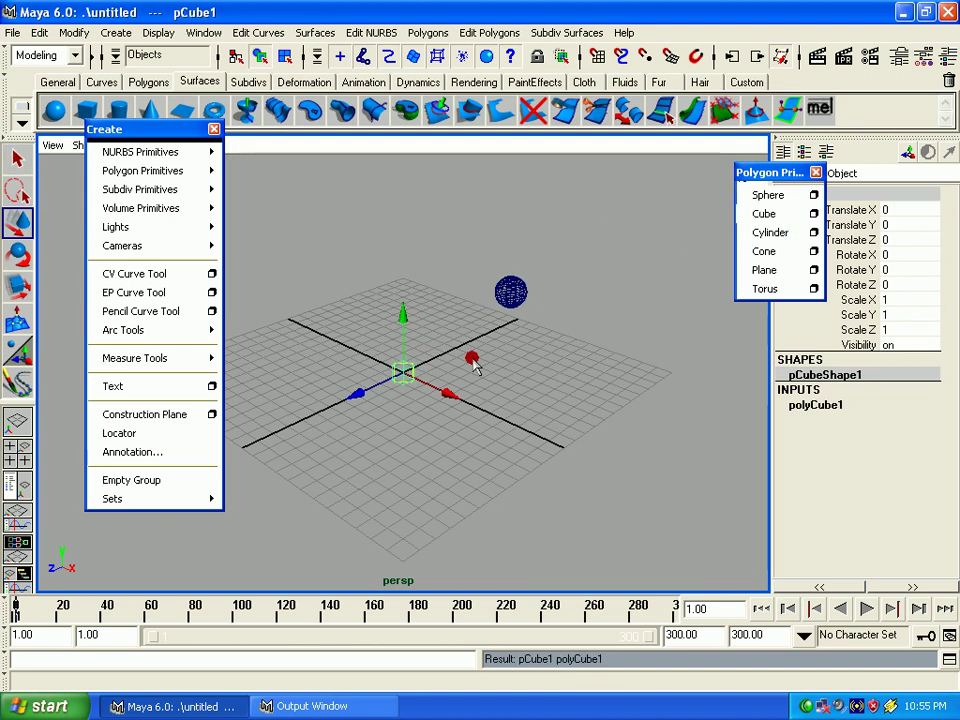
drag(403, 372, 527, 347)
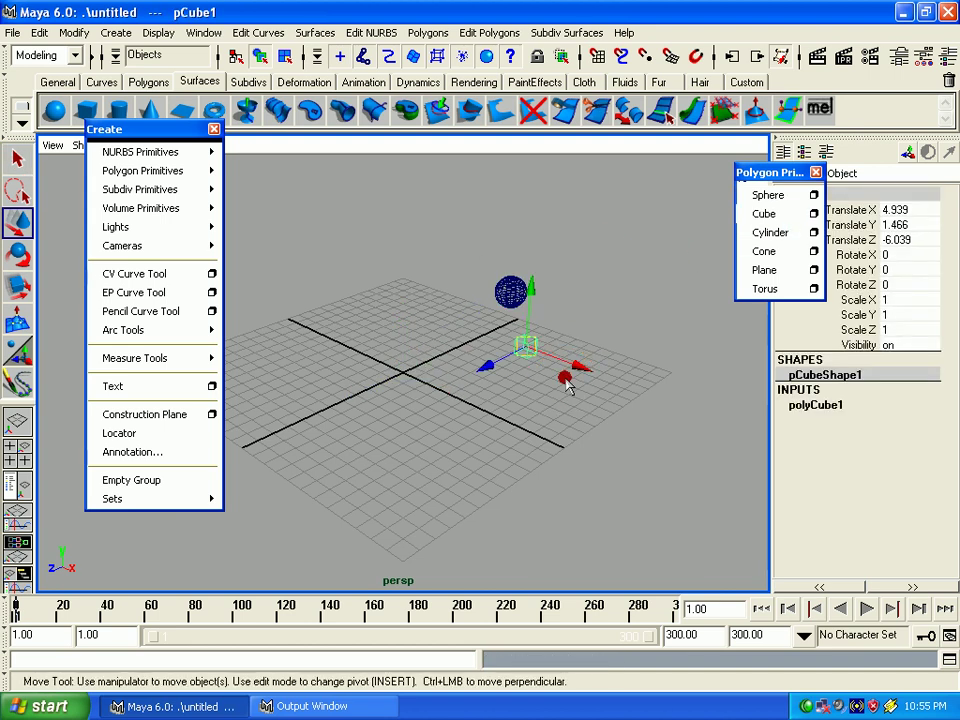
click(770, 232)
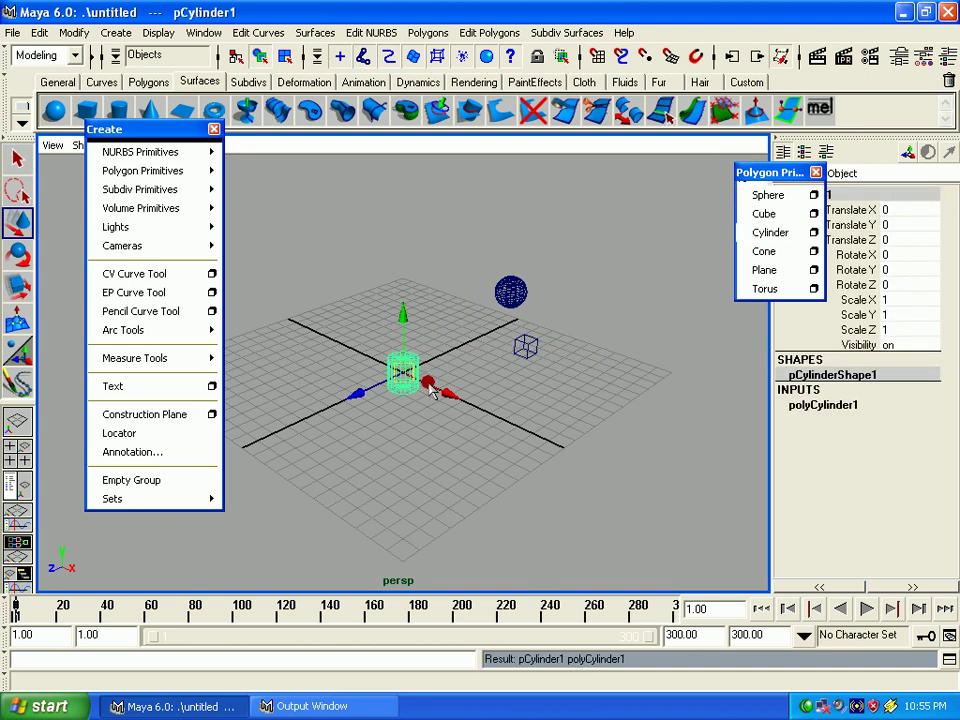
key(5)
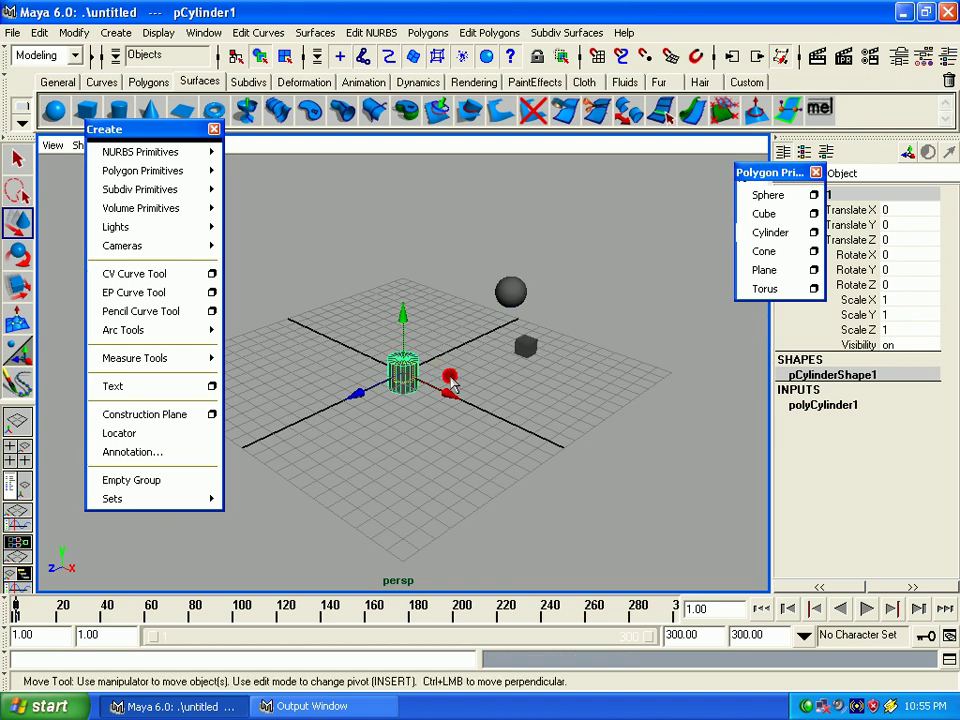
alt+drag(448, 379, 414, 401)
alt+right_drag(414, 401, 449, 511)
click(423, 362)
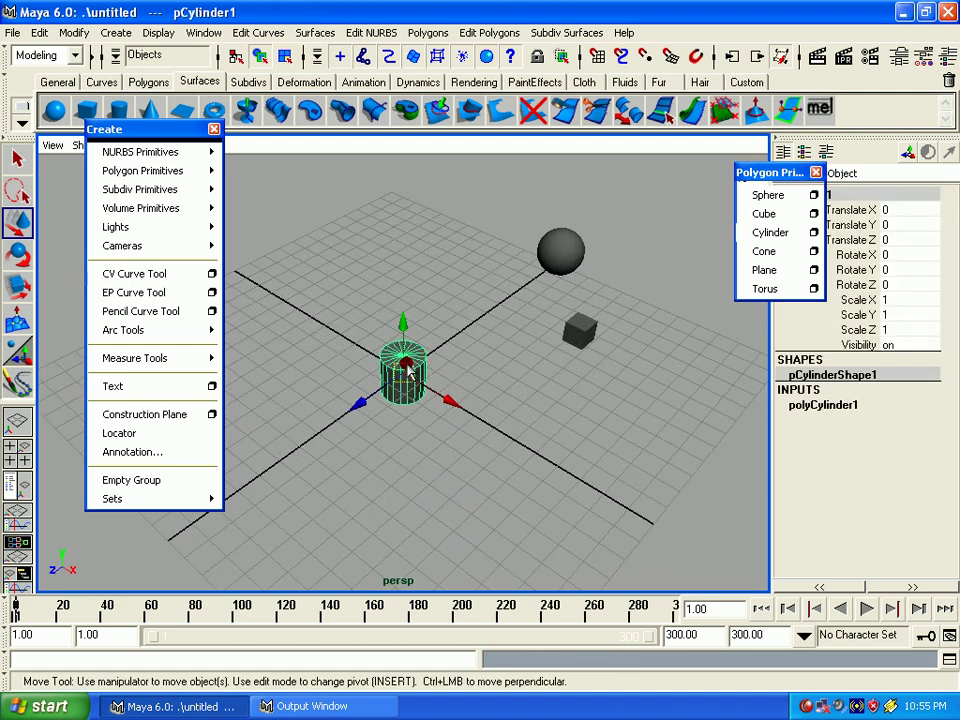
drag(408, 370, 590, 375)
Step: Add a polygon cone, a plane scaled about 5.65 times, and a torus moved to -5.048, 0.282, 0.709
click(764, 251)
drag(403, 372, 455, 257)
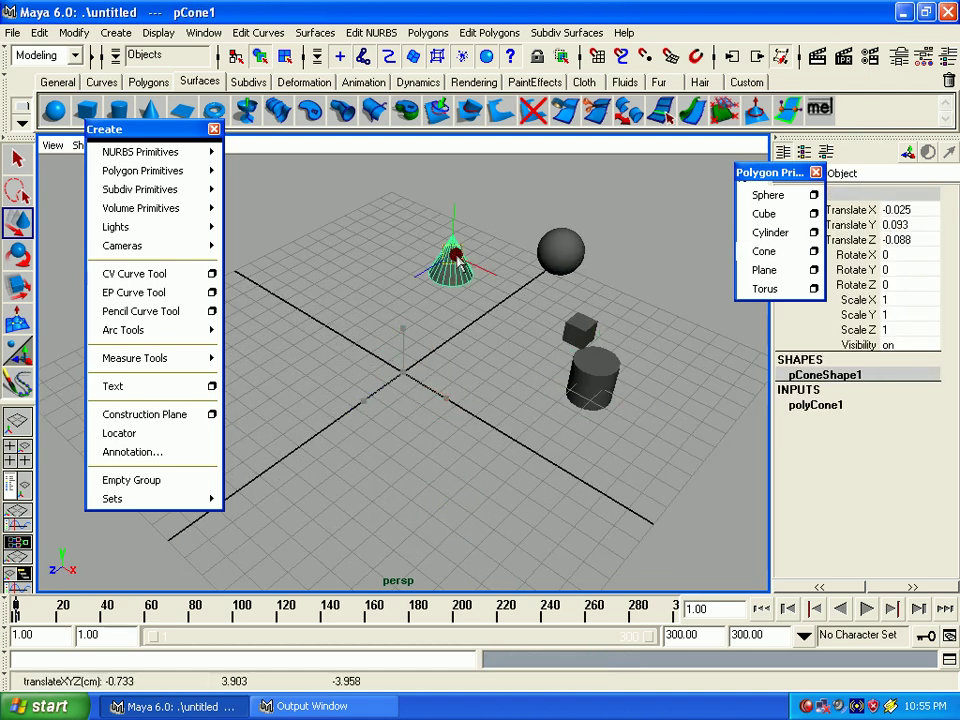
click(764, 269)
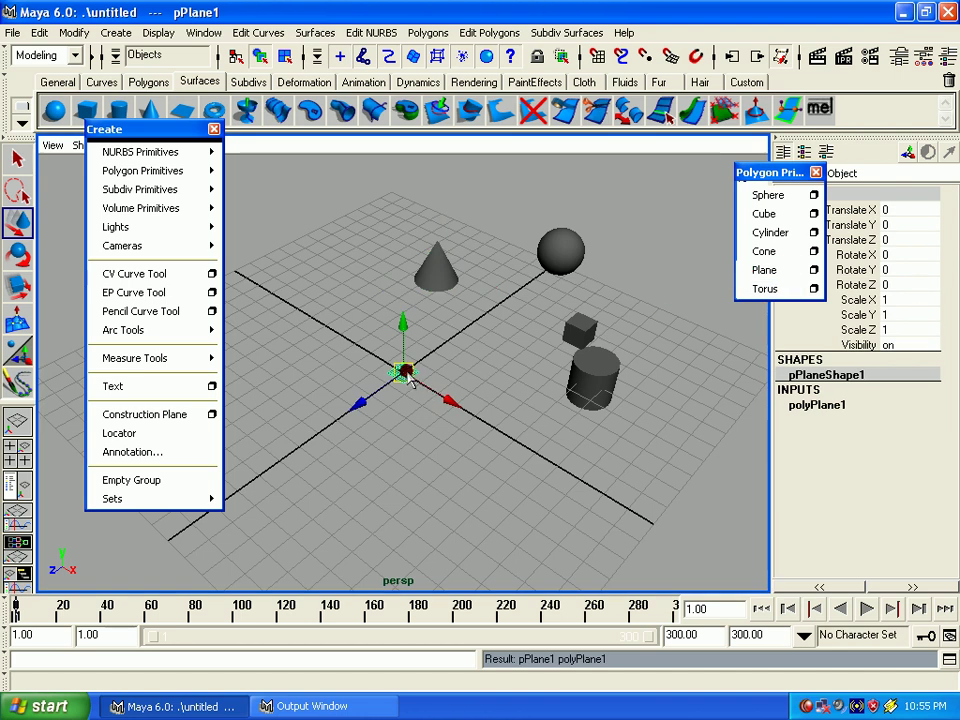
key(r)
drag(403, 372, 480, 318)
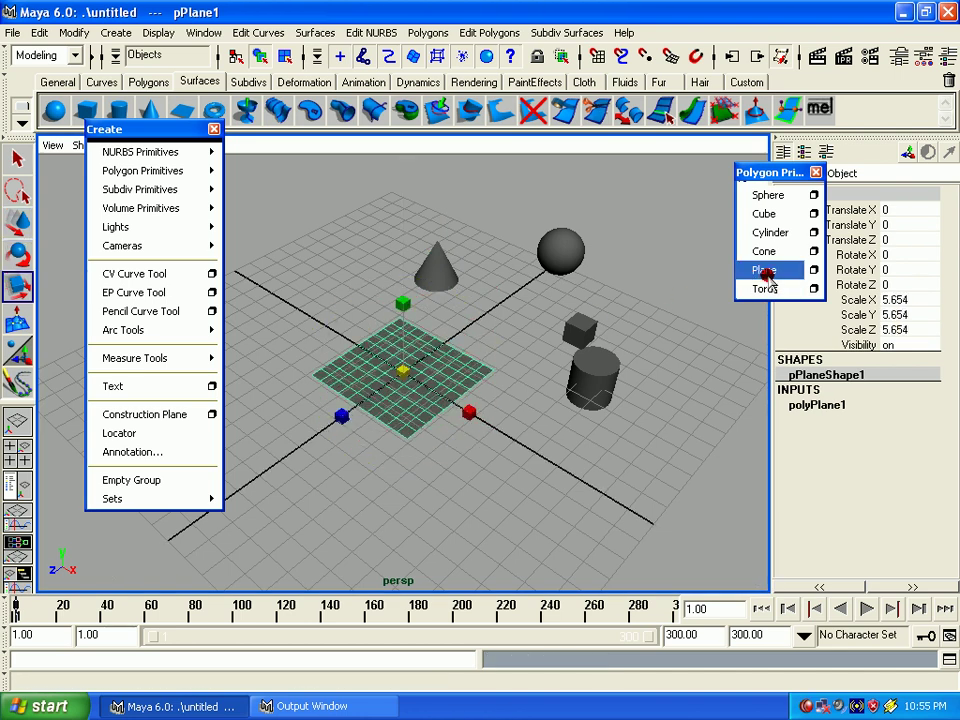
click(764, 288)
key(w)
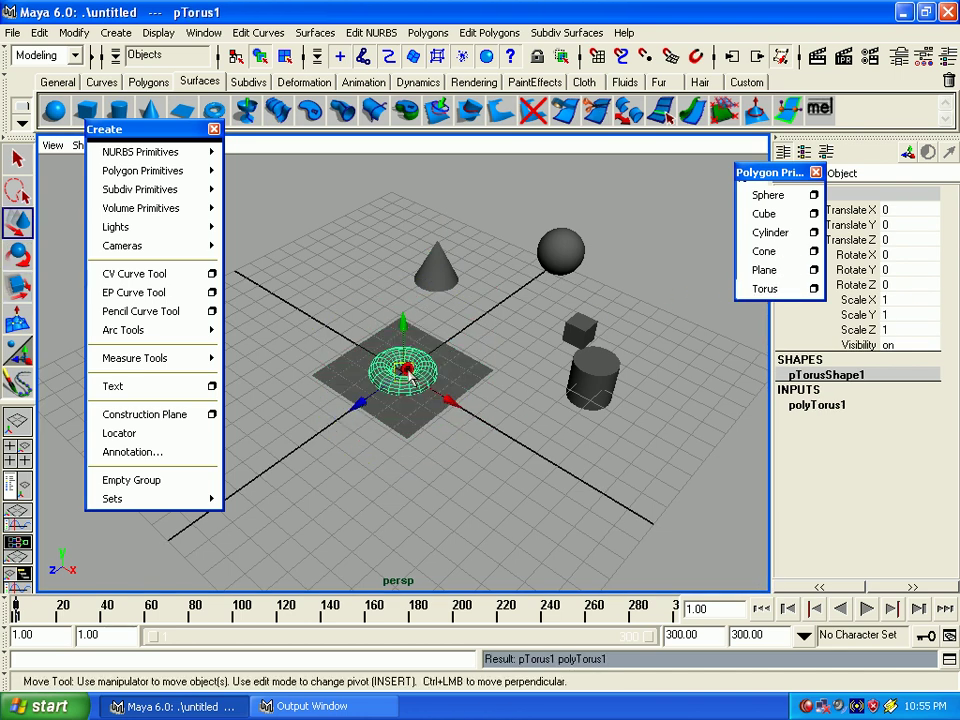
mouse_move(422, 390)
mouse_down()
mouse_move(348, 290)
mouse_move(375, 300)
mouse_move(375, 292)
mouse_move(372, 340)
mouse_move(477, 381)
mouse_move(440, 350)
mouse_move(360, 321)
mouse_move(362, 330)
mouse_up()
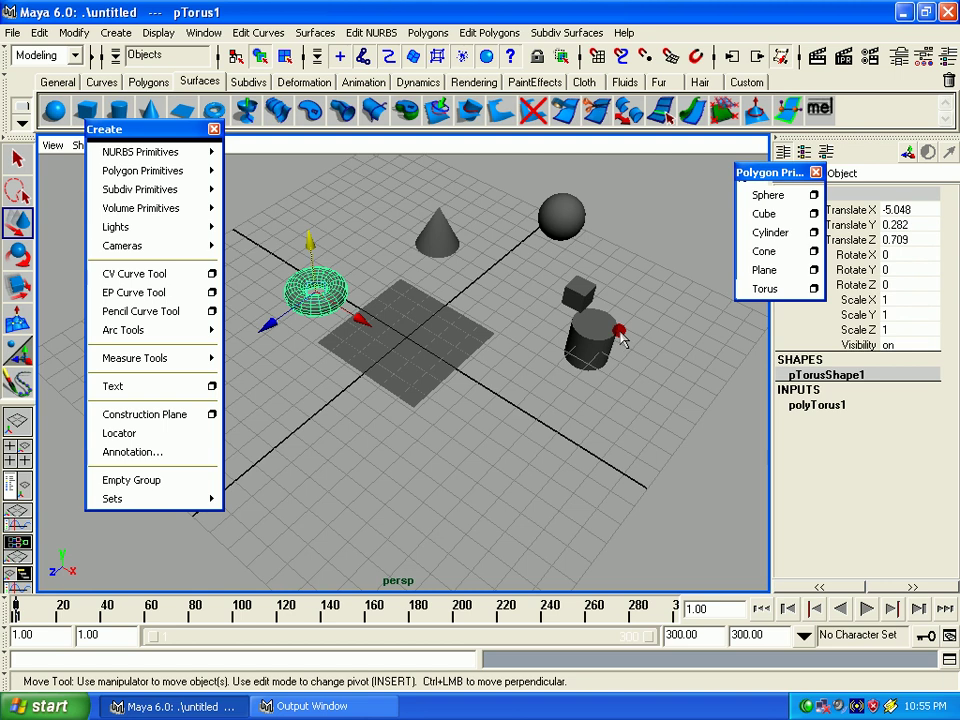
alt+middle_drag(487, 345, 489, 306)
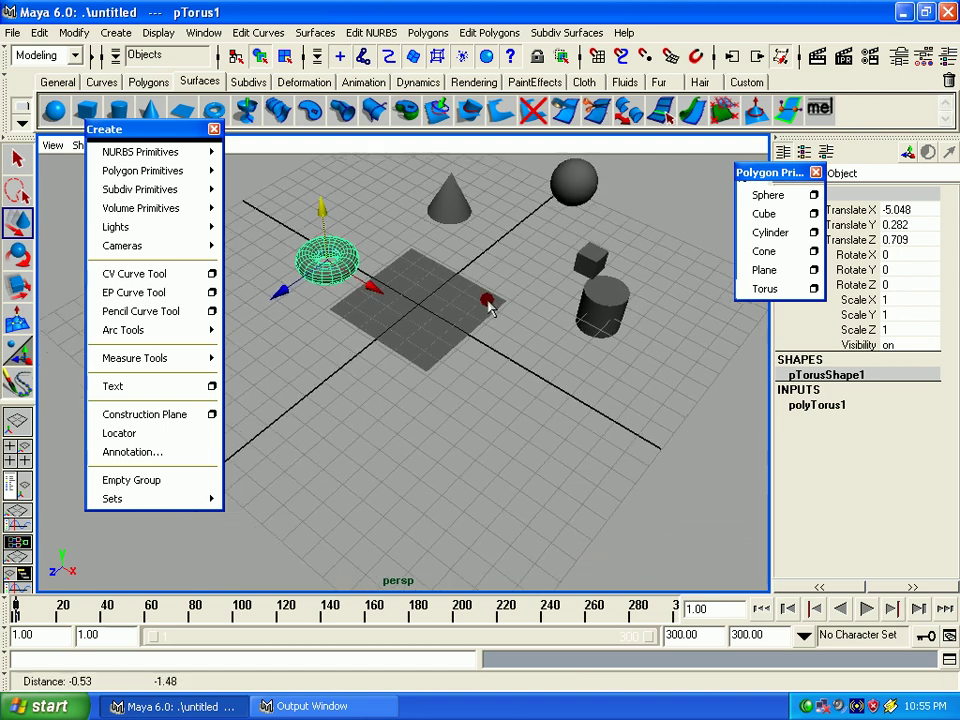
alt+drag(489, 306, 542, 340)
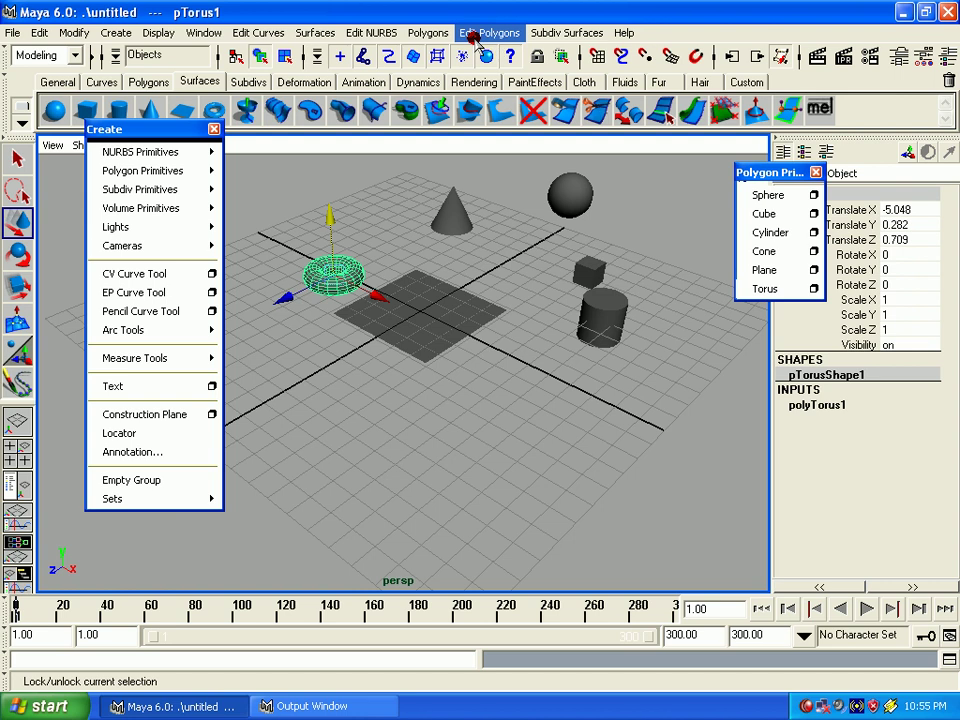
Step: Draw a four-cornered polygon face with the Create Polygon Tool, reshaping one corner before finishing
click(425, 33)
click(425, 60)
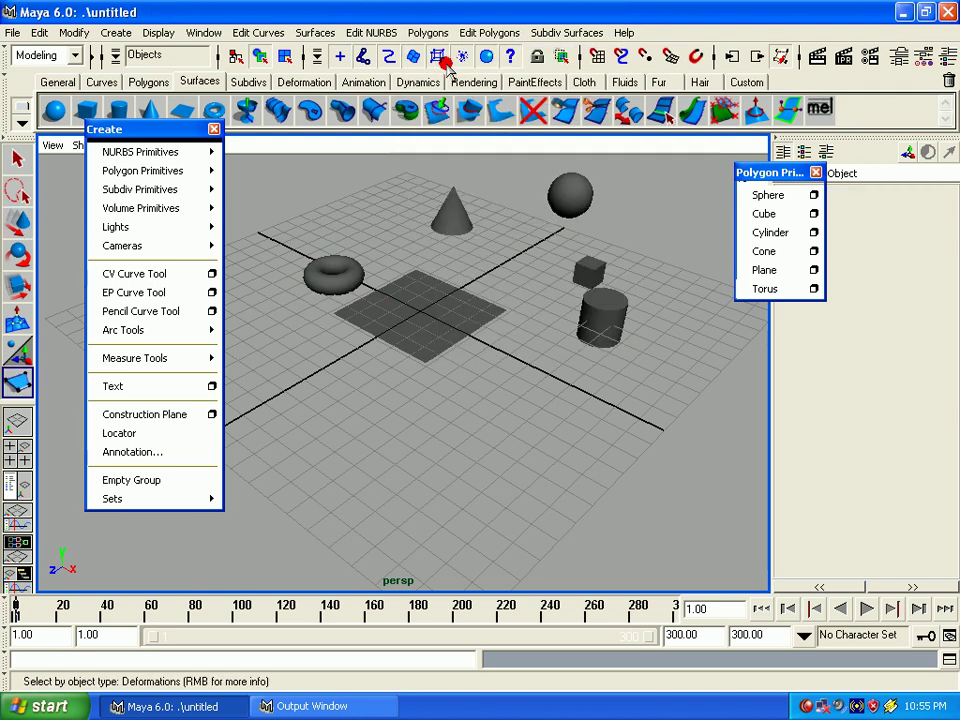
click(280, 313)
click(268, 430)
click(436, 480)
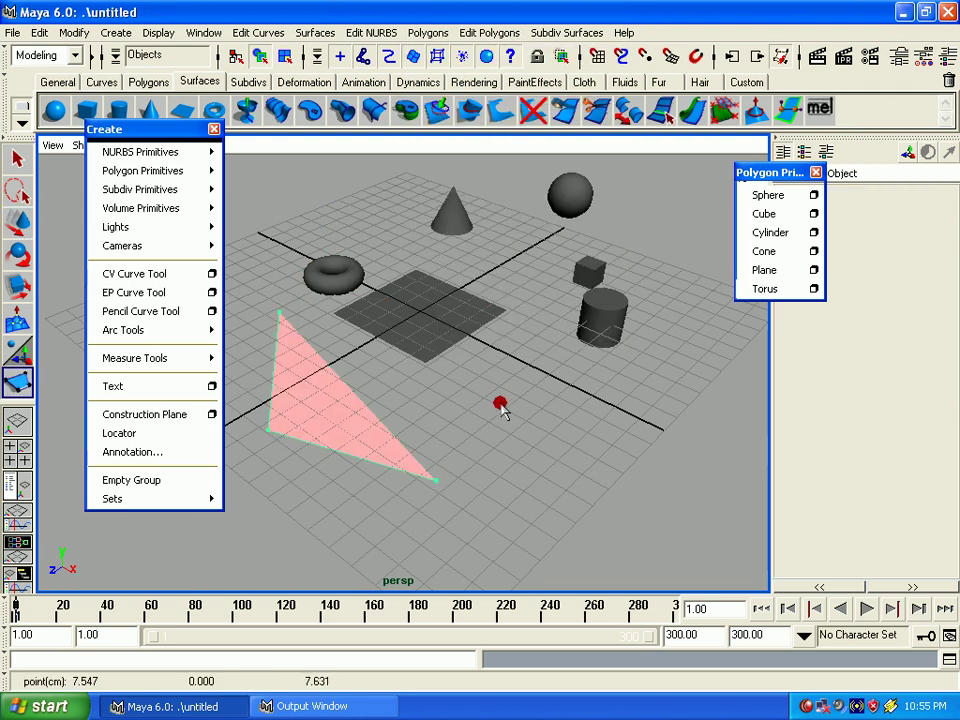
click(500, 405)
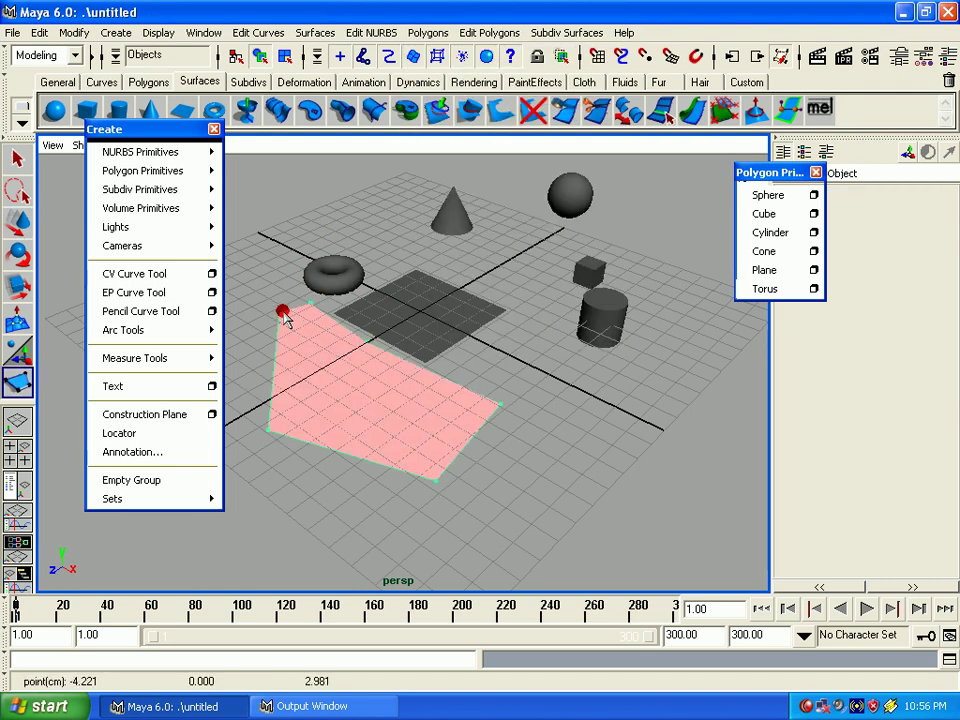
drag(284, 315, 392, 357)
key(Return)
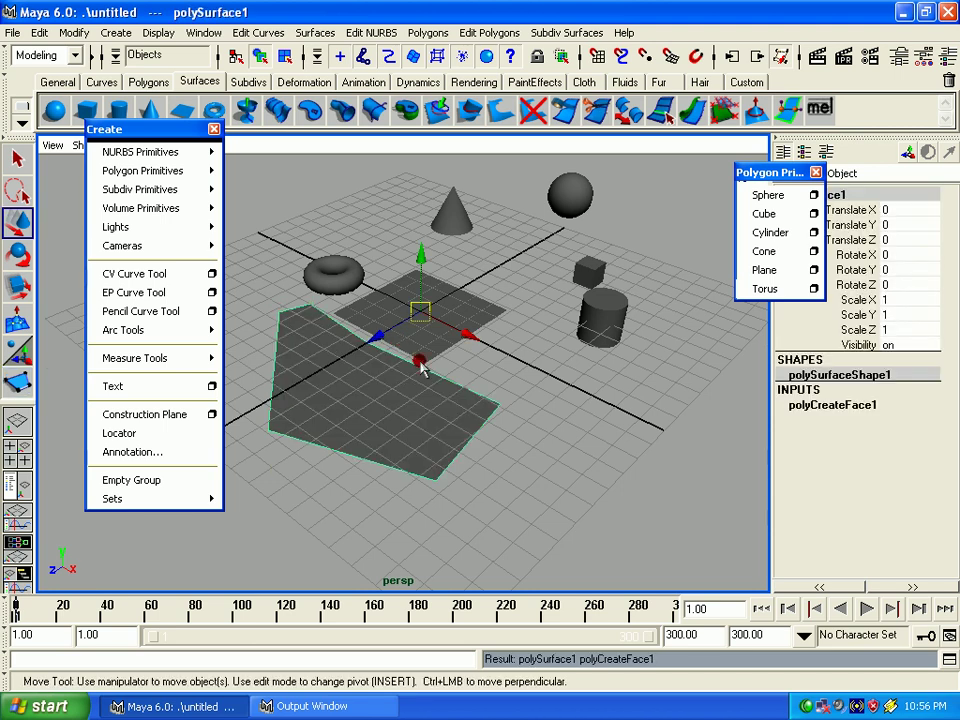
alt+drag(420, 368, 326, 401)
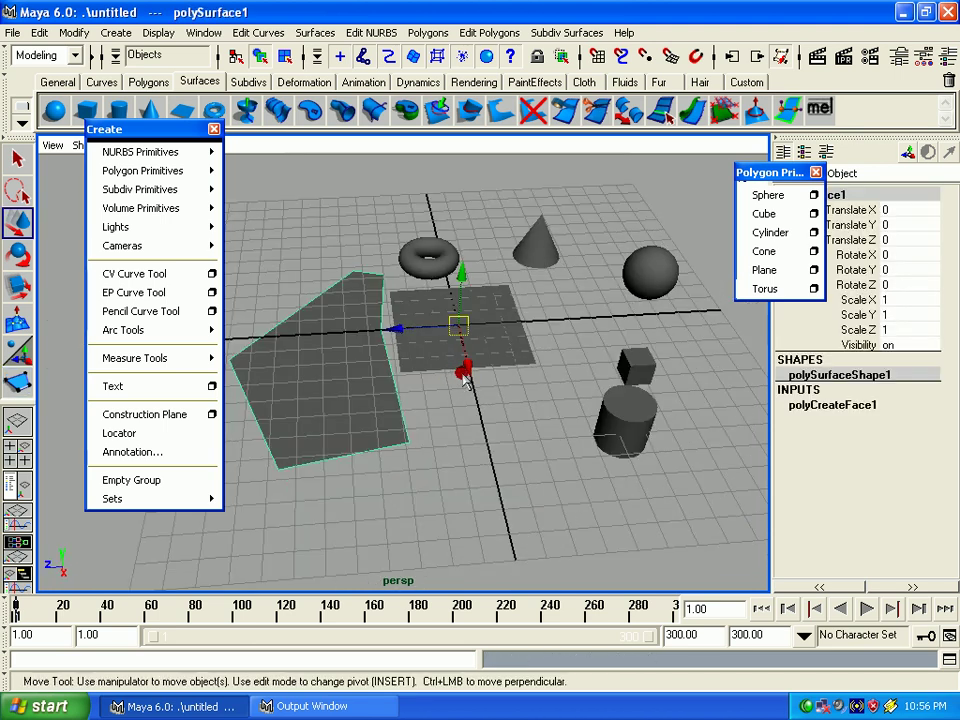
alt+right_drag(326, 401, 566, 354)
mouse_move(566, 354)
alt+mouse_down()
mouse_move(405, 392)
mouse_move(450, 364)
mouse_move(397, 340)
alt+mouse_up()
Step: Delete the polygon face and all polygon primitives, and close the polygon primitives panel
key(Delete)
click(470, 266)
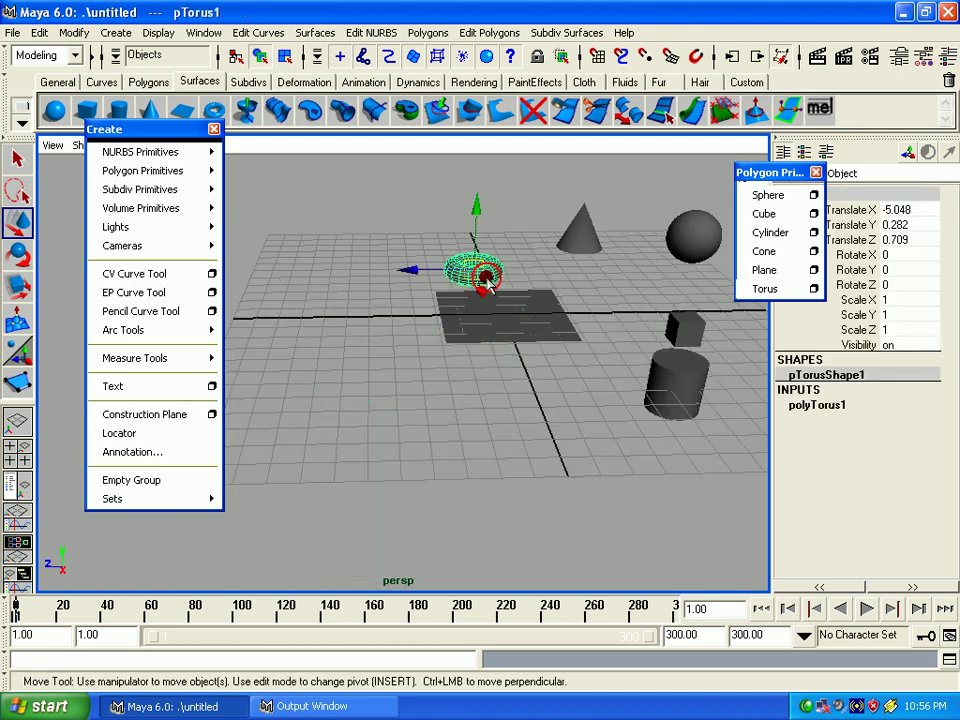
key(Delete)
click(540, 330)
key(Delete)
click(583, 215)
click(684, 332)
key(Delete)
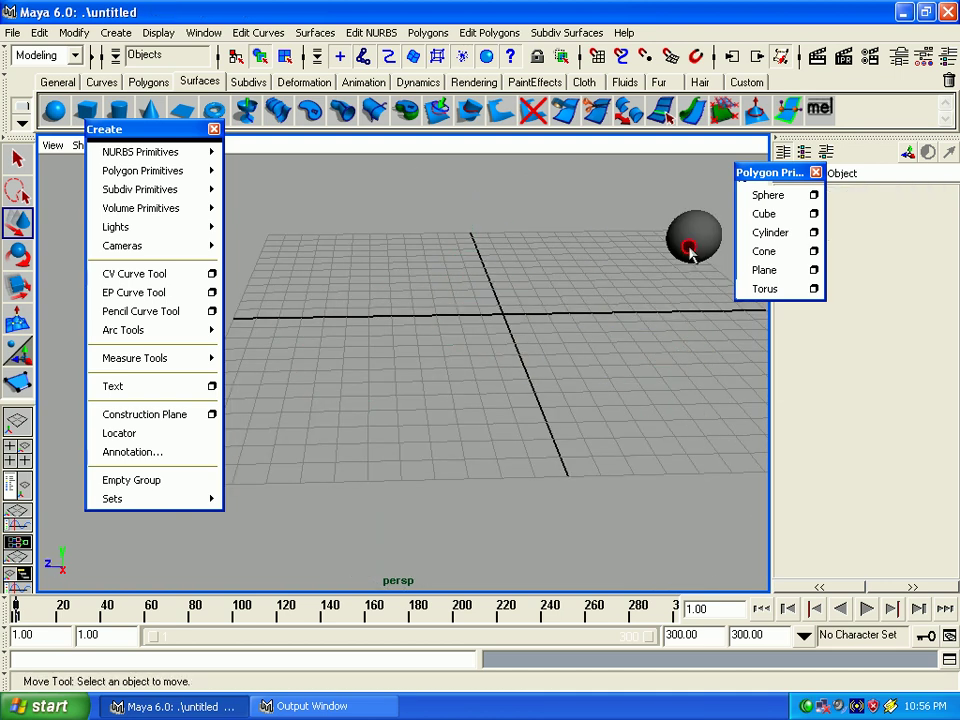
click(692, 233)
key(Delete)
alt+drag(525, 332, 501, 369)
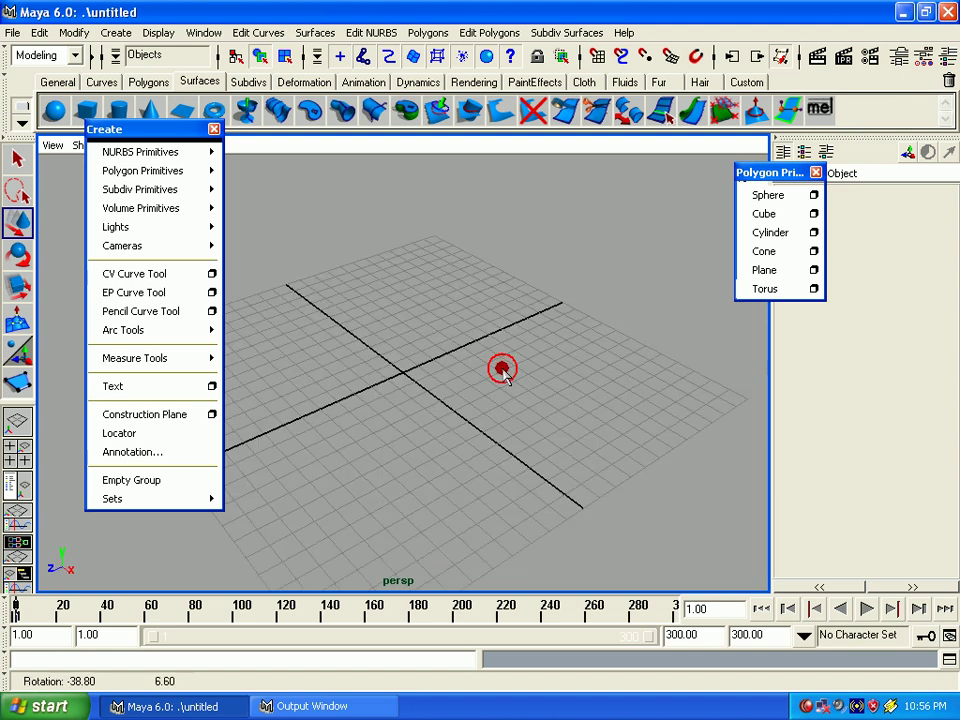
alt+right_drag(501, 369, 512, 339)
click(816, 172)
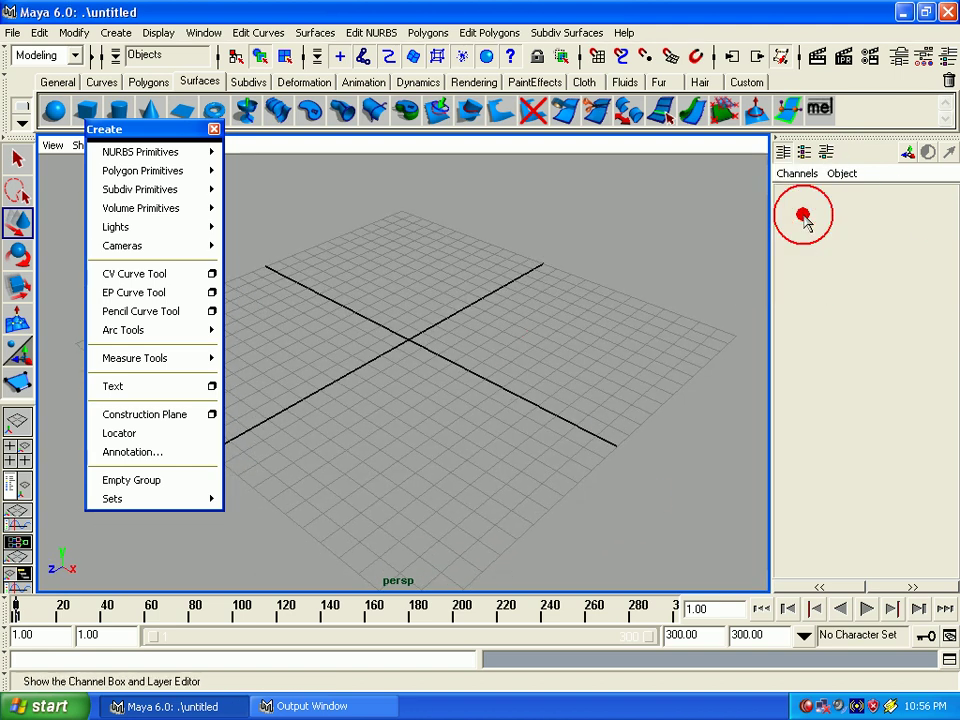
Step: Tear off the Subdiv Primitives list and add a subdiv sphere, cube and cylinder, moving them apart
click(160, 189)
click(265, 186)
click(288, 214)
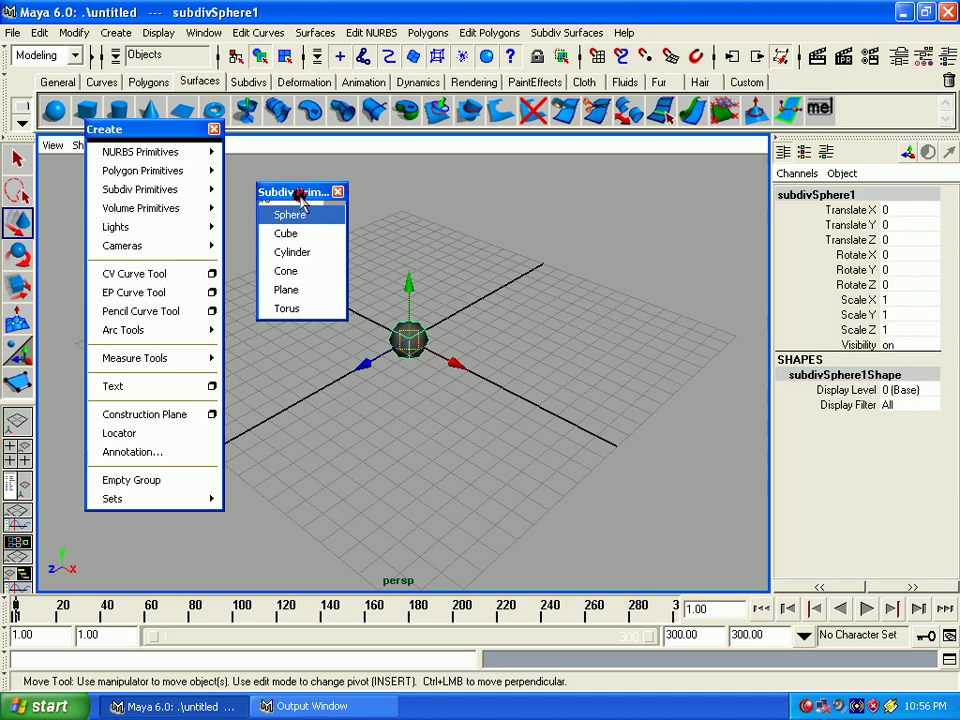
drag(293, 191, 636, 129)
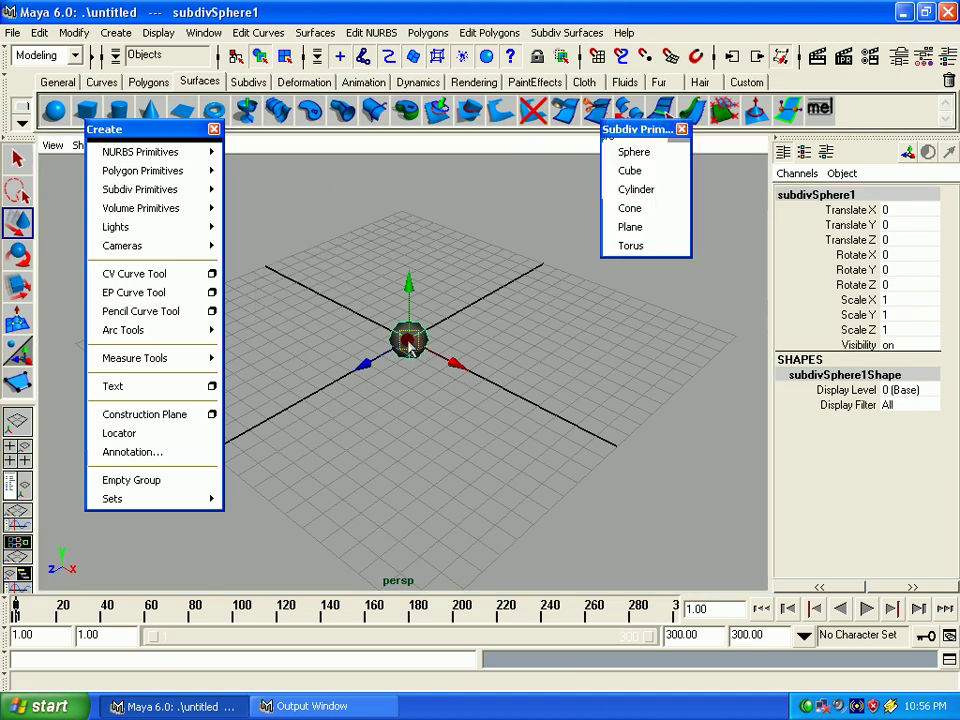
mouse_move(410, 343)
mouse_down()
mouse_move(448, 311)
mouse_move(357, 295)
mouse_up()
click(628, 171)
click(636, 189)
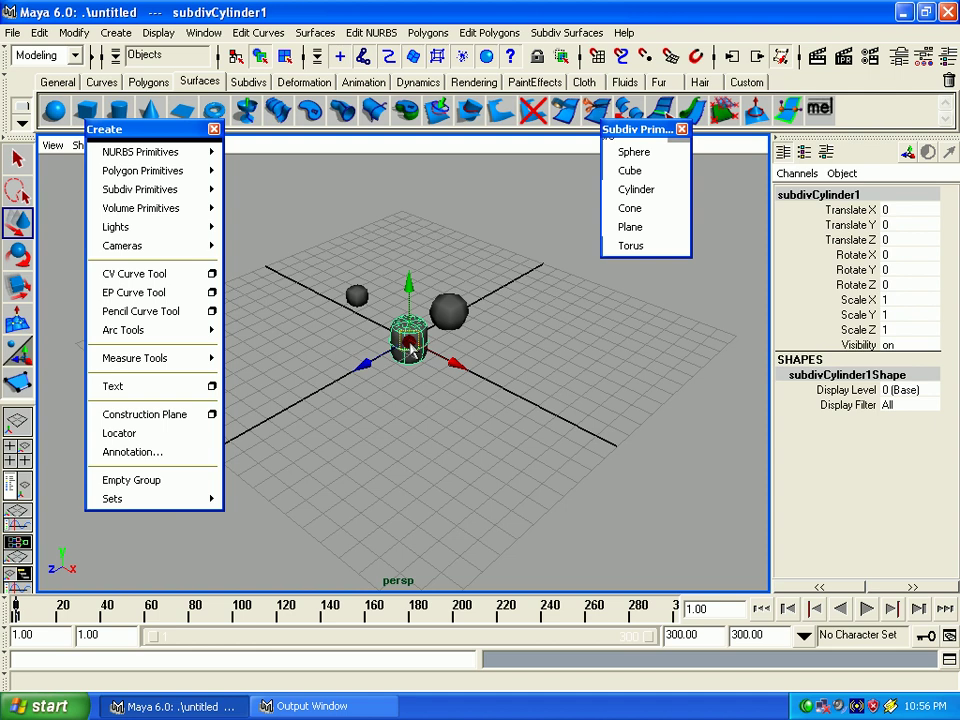
drag(410, 345, 555, 340)
Step: Add a subdiv cone, plane and torus, moving them left, front and lower-left front
click(629, 208)
drag(408, 345, 326, 361)
click(629, 227)
mouse_move(412, 346)
mouse_down()
mouse_move(432, 403)
mouse_move(440, 386)
mouse_up()
click(630, 246)
drag(409, 345, 398, 453)
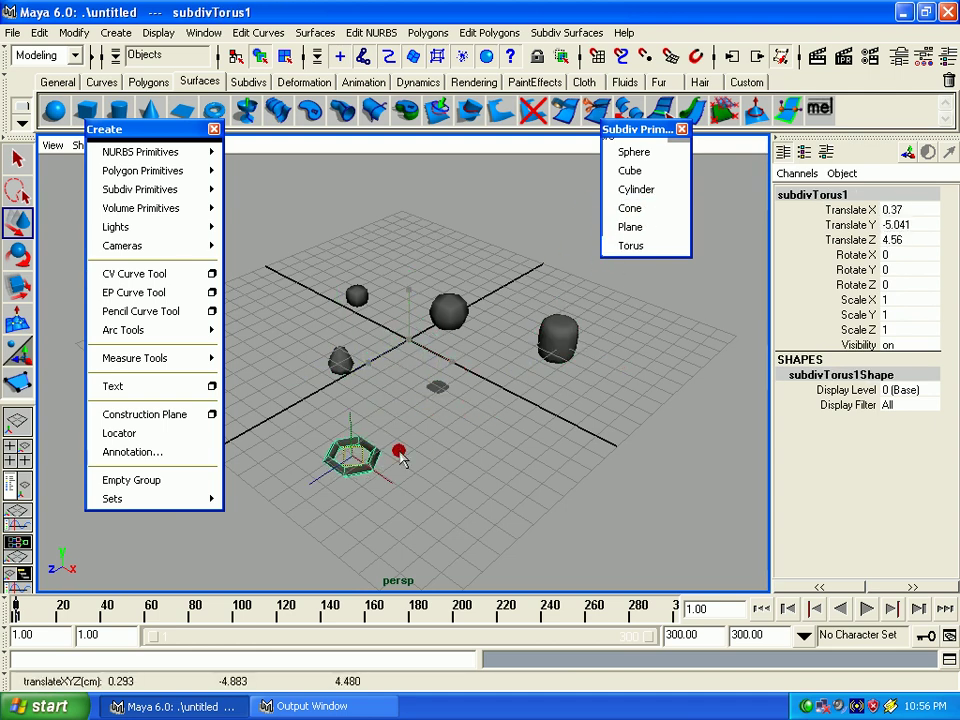
click(472, 440)
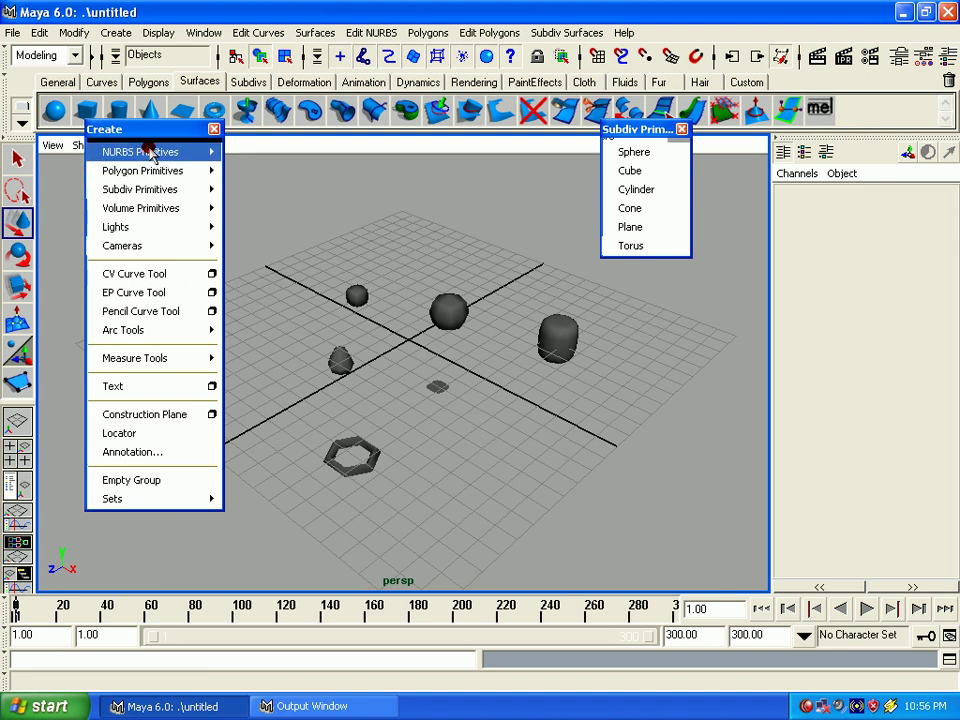
Step: Delete all subdiv objects and tear off the NURBS, Polygon and Volume primitive lists as panels
drag(325, 205, 598, 454)
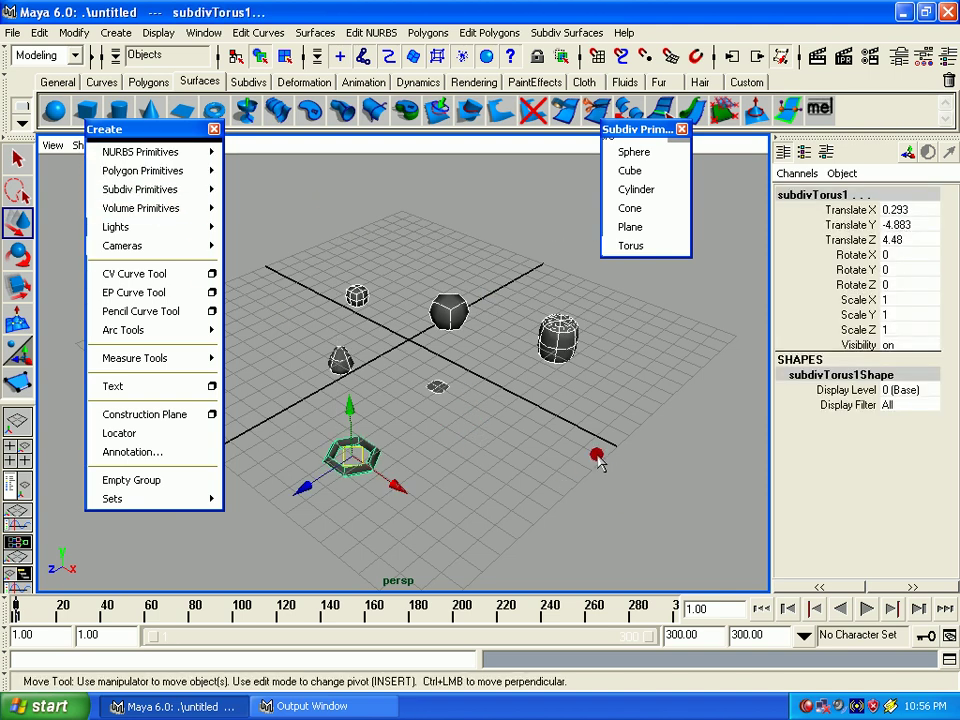
key(Delete)
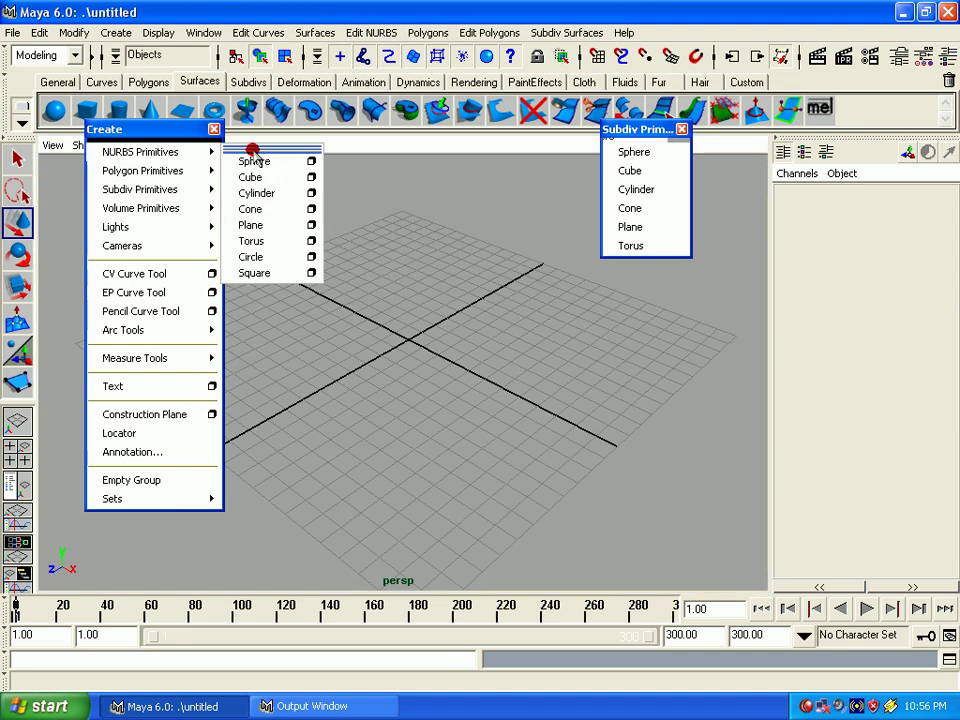
click(253, 147)
mouse_move(142, 171)
click(268, 170)
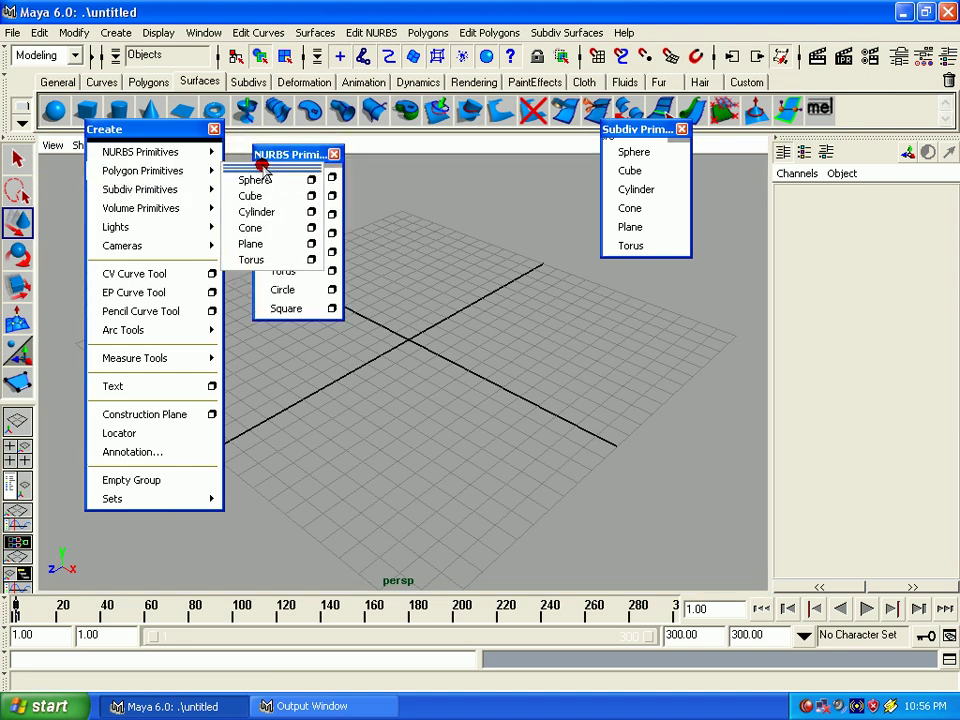
drag(315, 172, 455, 160)
scroll(489, 418, up, 1)
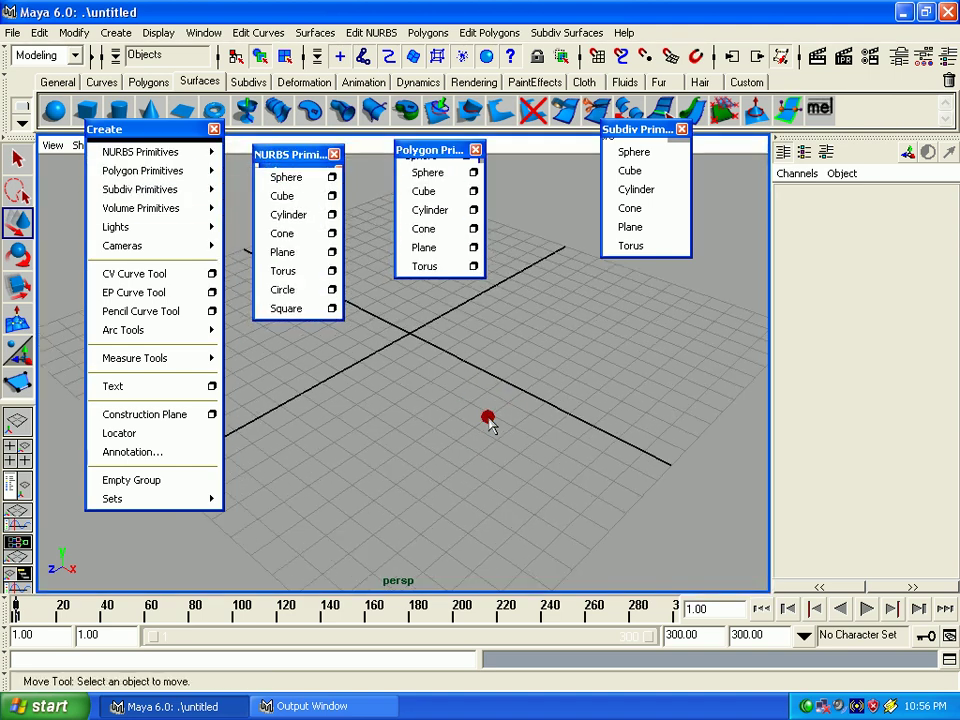
mouse_move(140, 208)
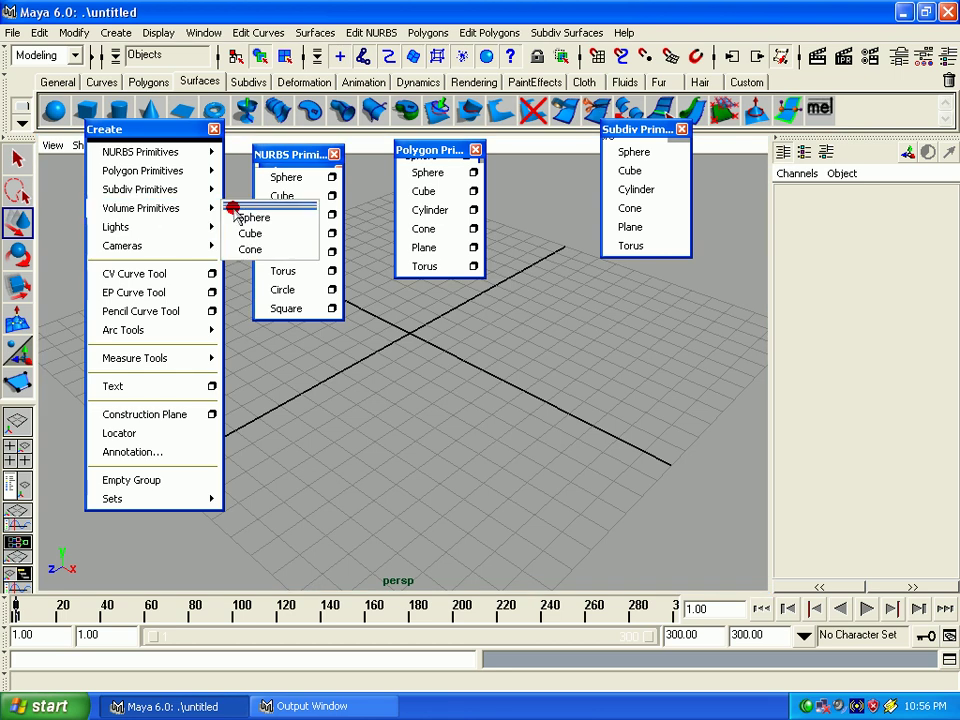
click(234, 204)
drag(265, 213, 600, 258)
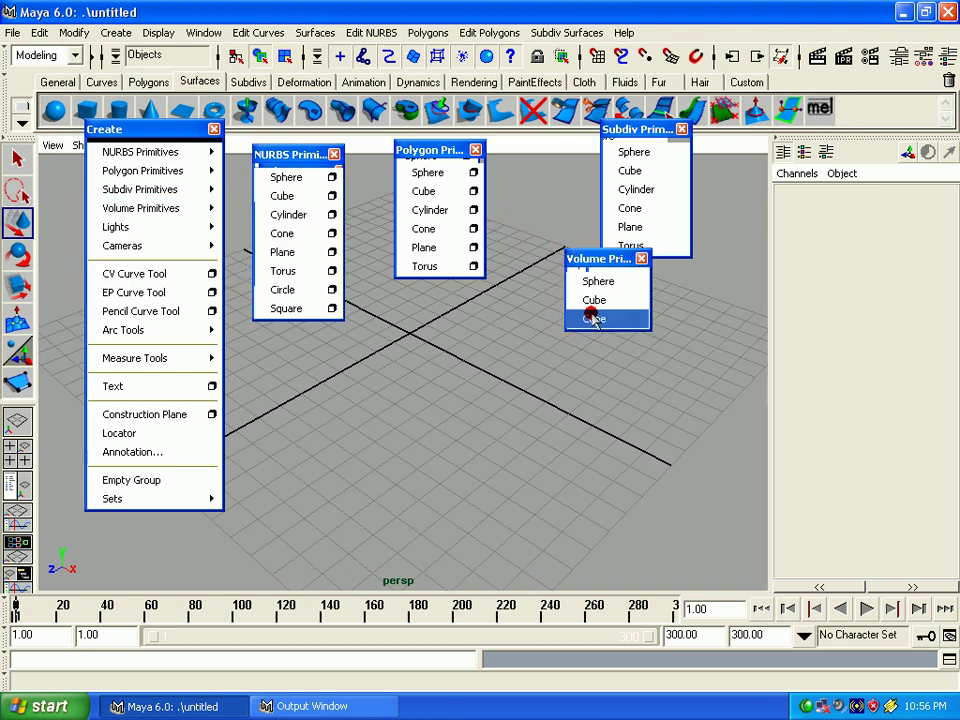
Step: Add a volume sphere and cone, move them apart, and render the view
click(598, 281)
click(594, 318)
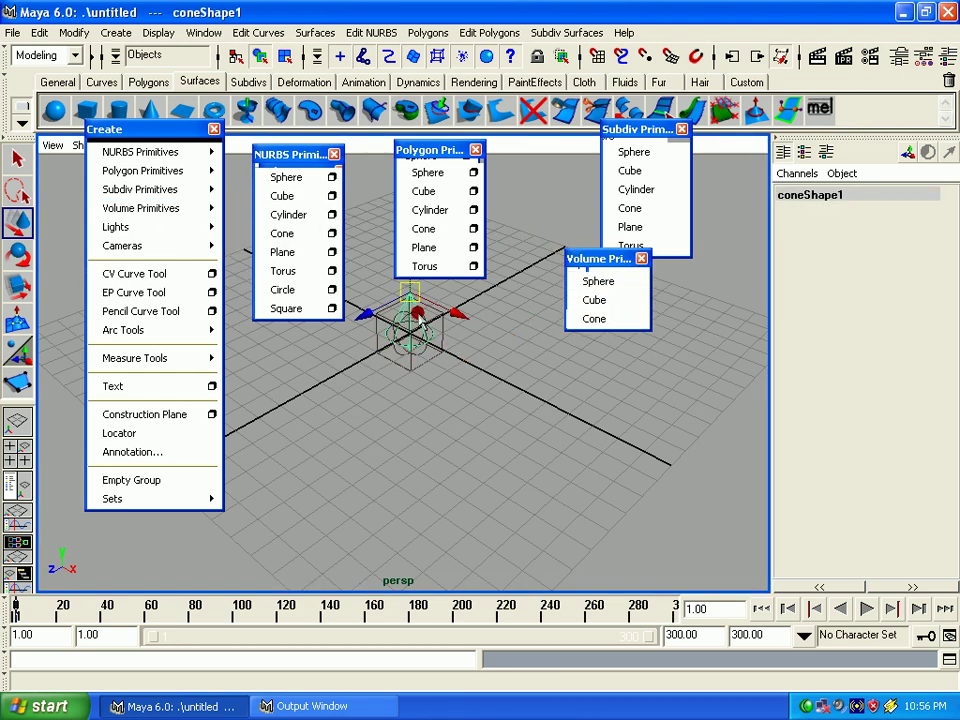
drag(410, 325, 512, 360)
click(418, 340)
drag(418, 340, 302, 370)
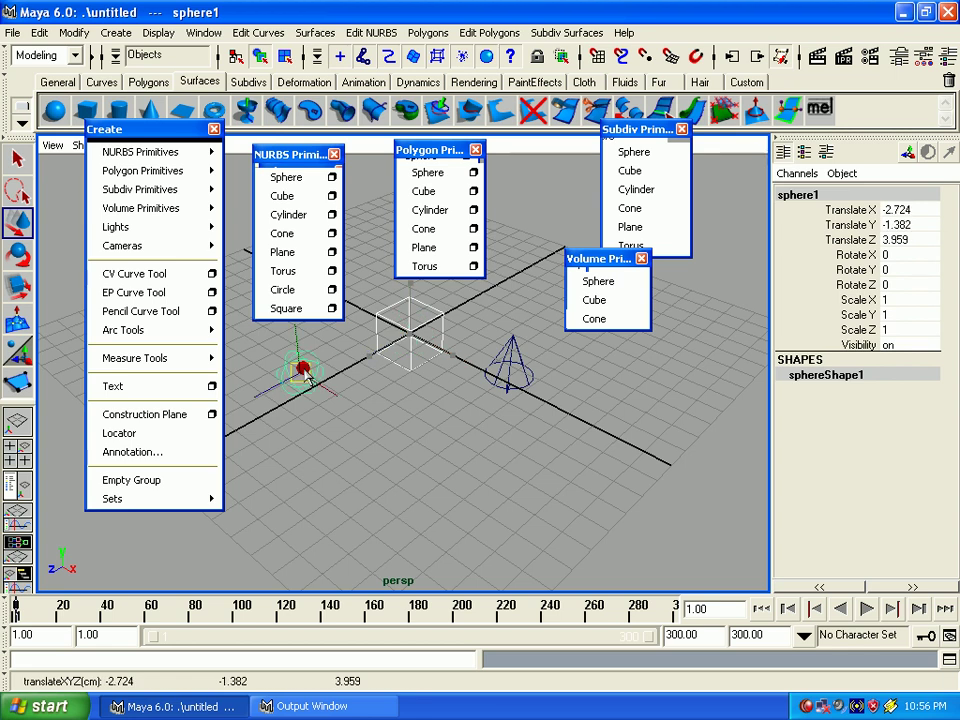
click(813, 54)
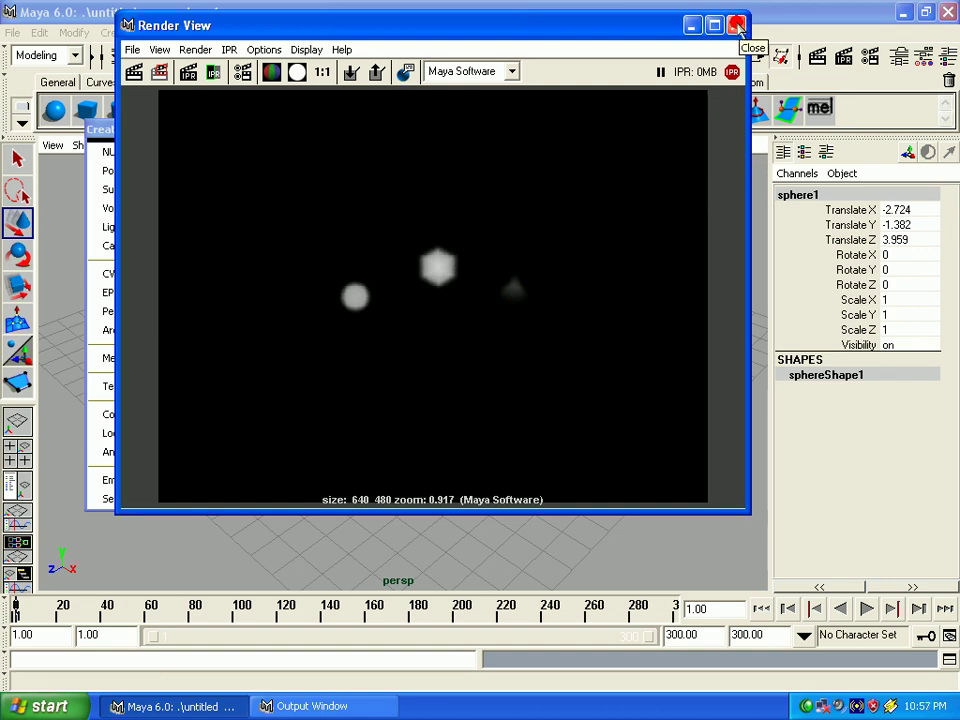
Step: Scale the volume cube up uniformly and render the scene again
click(737, 24)
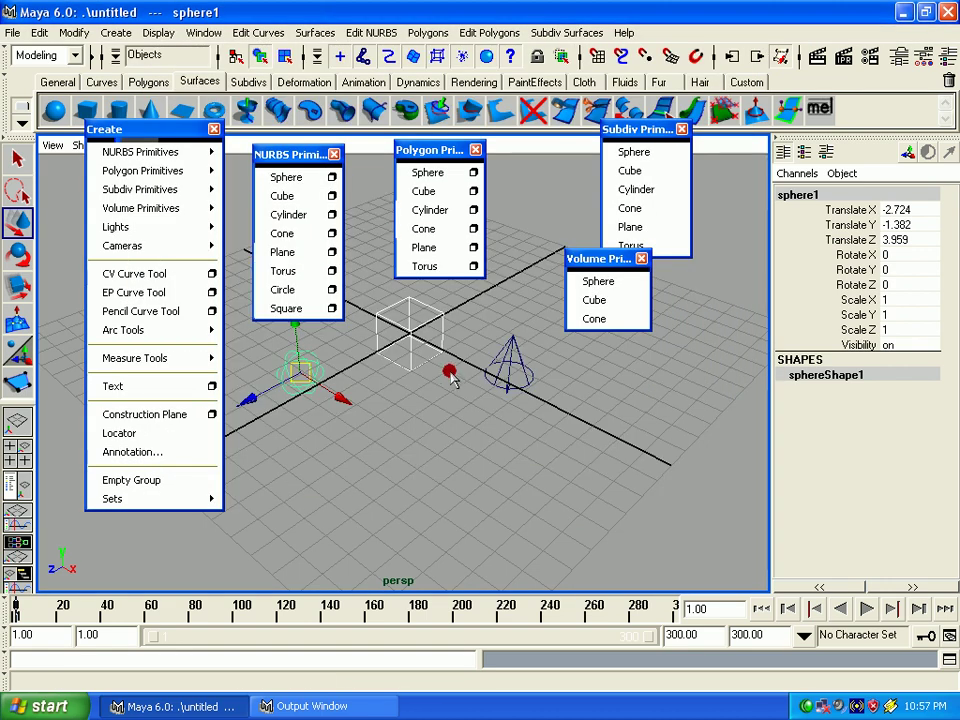
key(r)
click(422, 349)
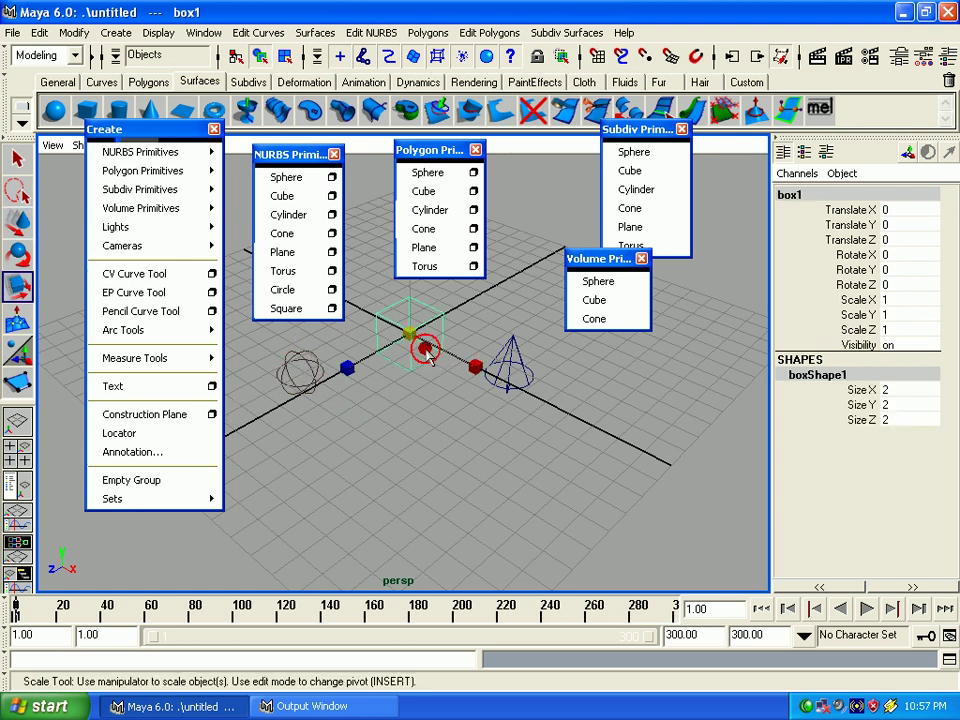
mouse_move(422, 349)
mouse_down()
mouse_move(463, 302)
mouse_move(846, 17)
mouse_up()
click(817, 55)
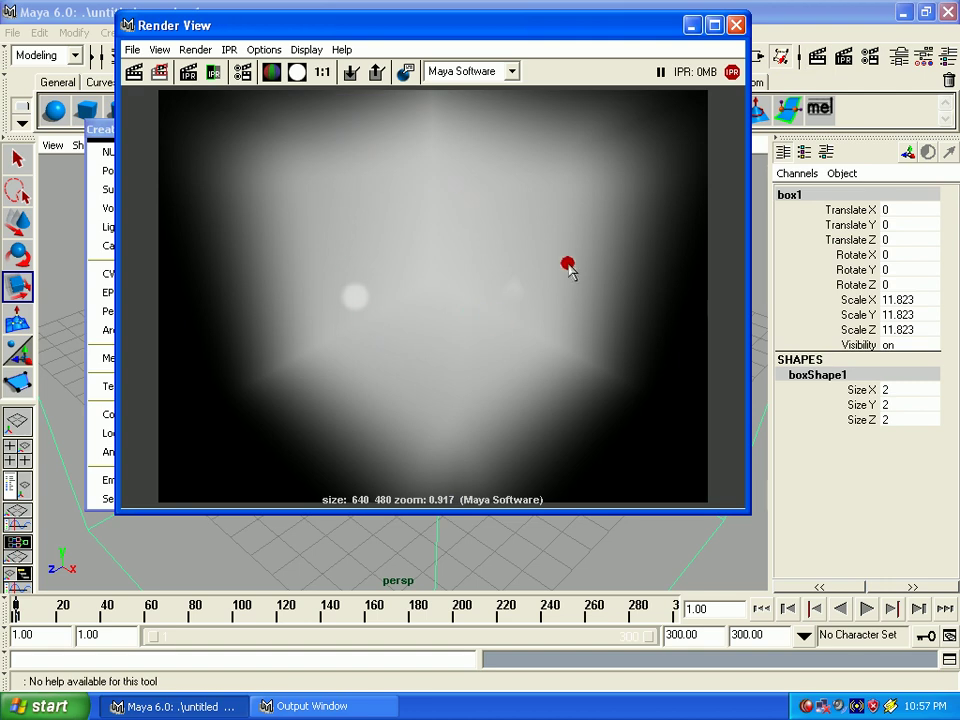
Step: Close the Render View and delete the remaining volume objects one by one
click(738, 27)
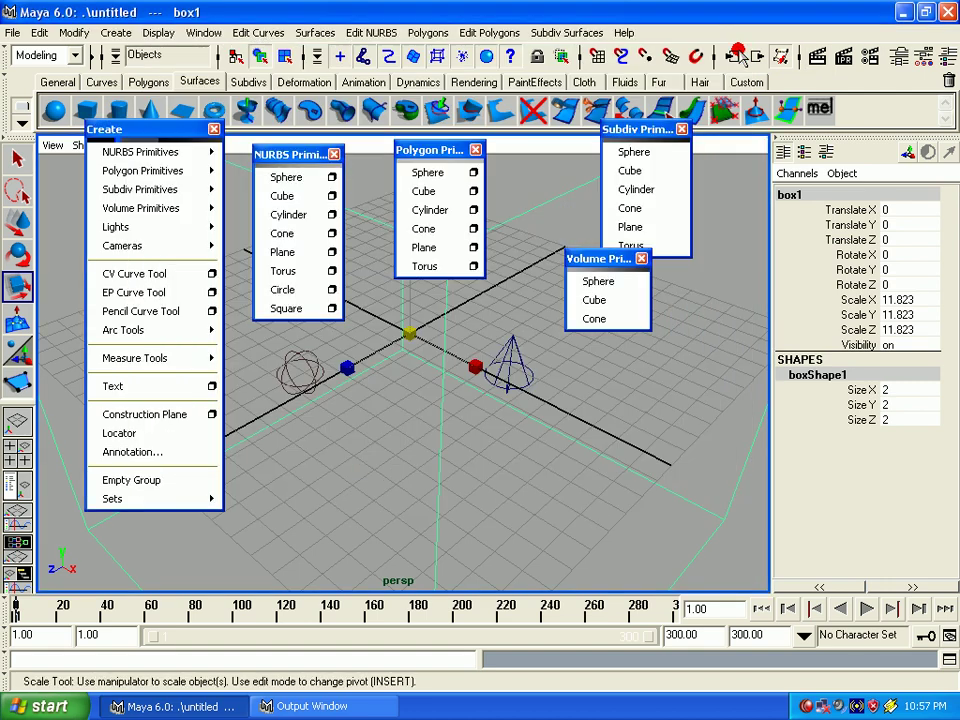
key(Delete)
click(510, 370)
key(Delete)
click(340, 365)
key(Delete)
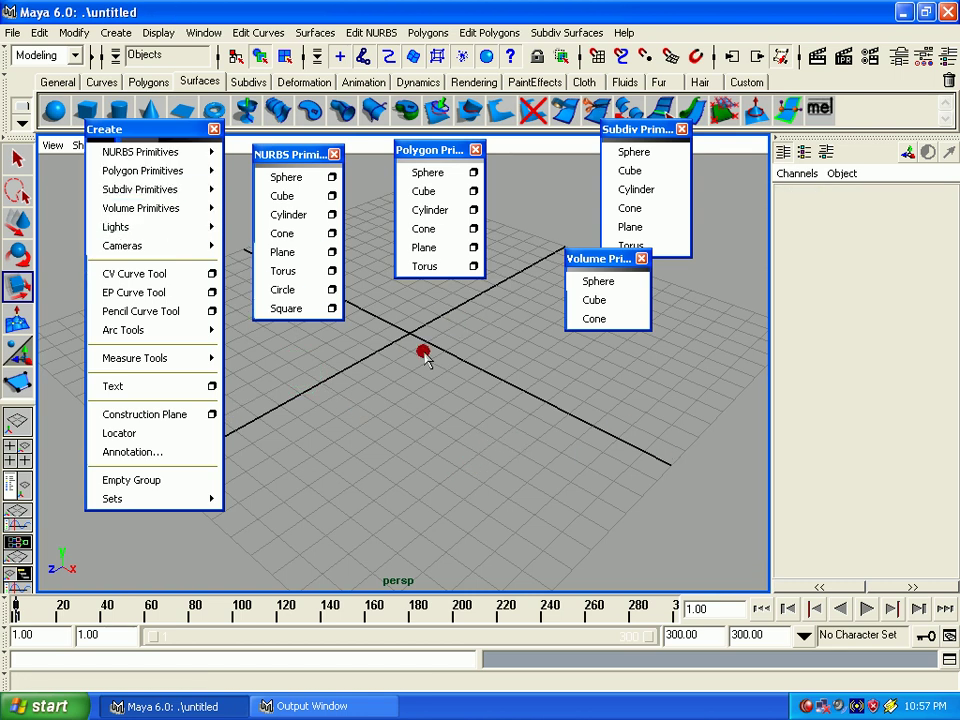
Step: Close the Volume Primitives panel and place a NURBS sphere at the lower left
click(640, 259)
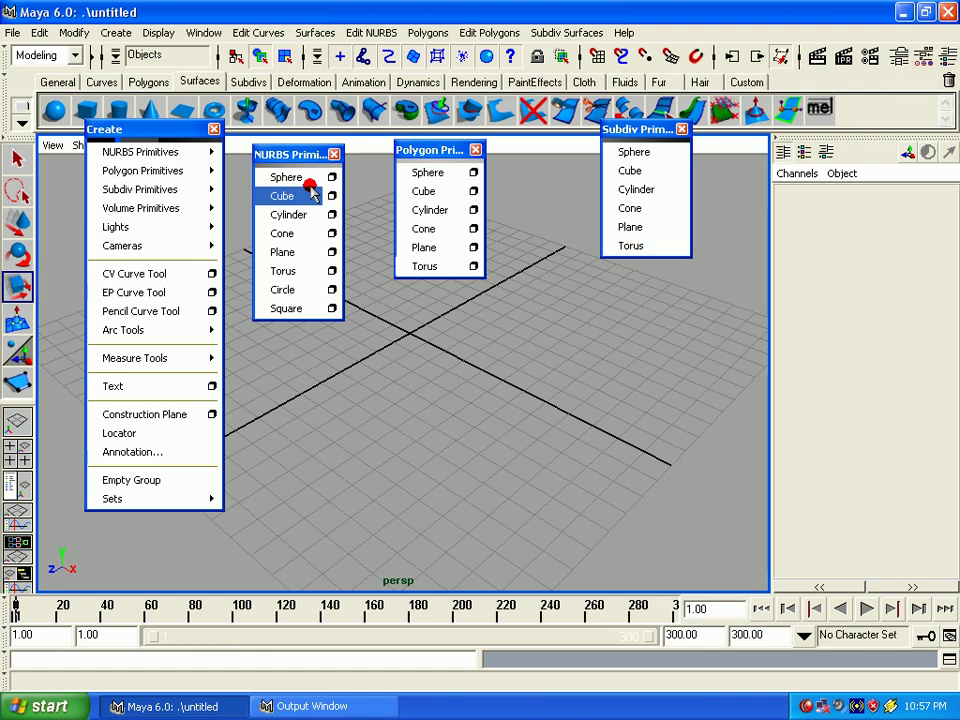
drag(305, 155, 334, 140)
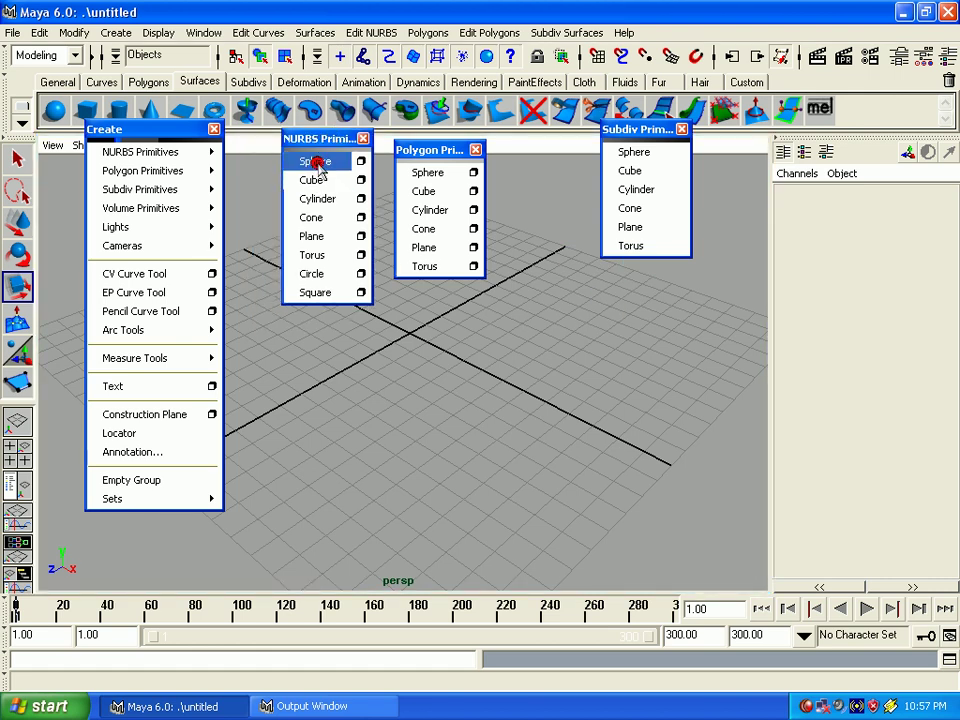
click(316, 162)
key(w)
mouse_move(410, 333)
mouse_down()
mouse_move(317, 403)
mouse_move(316, 395)
mouse_up()
Step: Add a polygon sphere to the right and a subdiv sphere, then reselect the NURBS sphere
click(427, 173)
drag(410, 330, 520, 325)
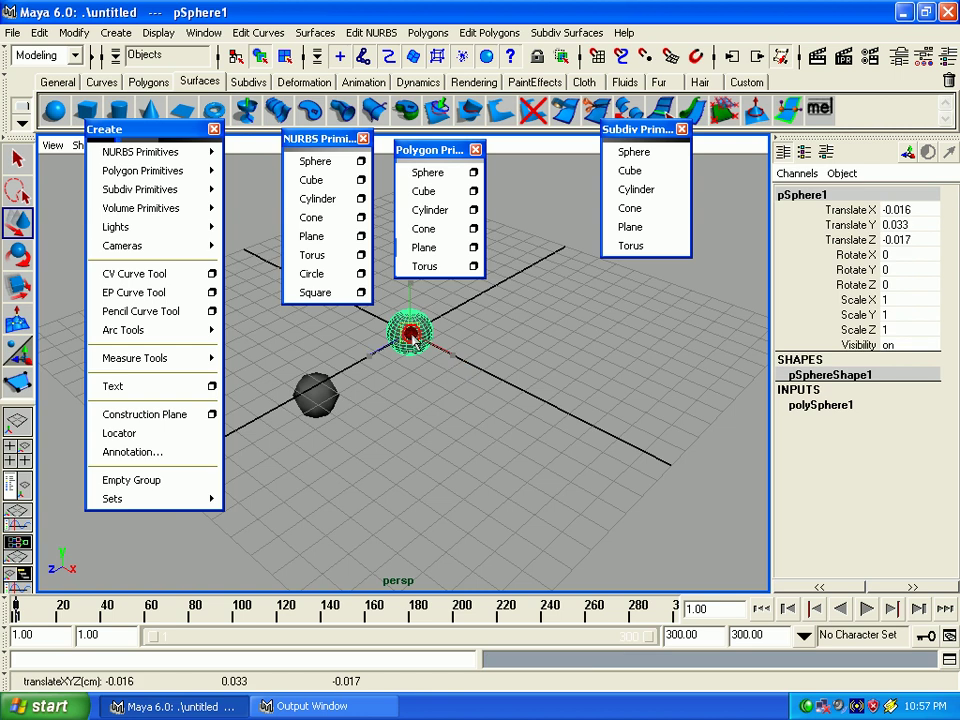
click(634, 152)
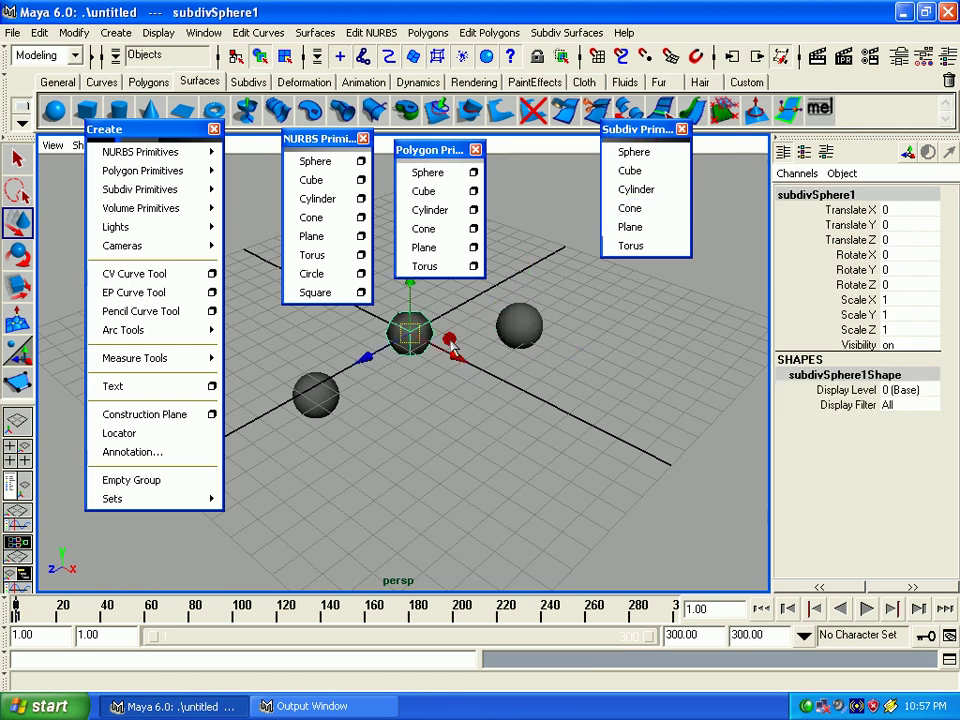
alt+drag(406, 341, 435, 356)
alt+middle_drag(435, 356, 452, 356)
alt+right_drag(452, 356, 497, 482)
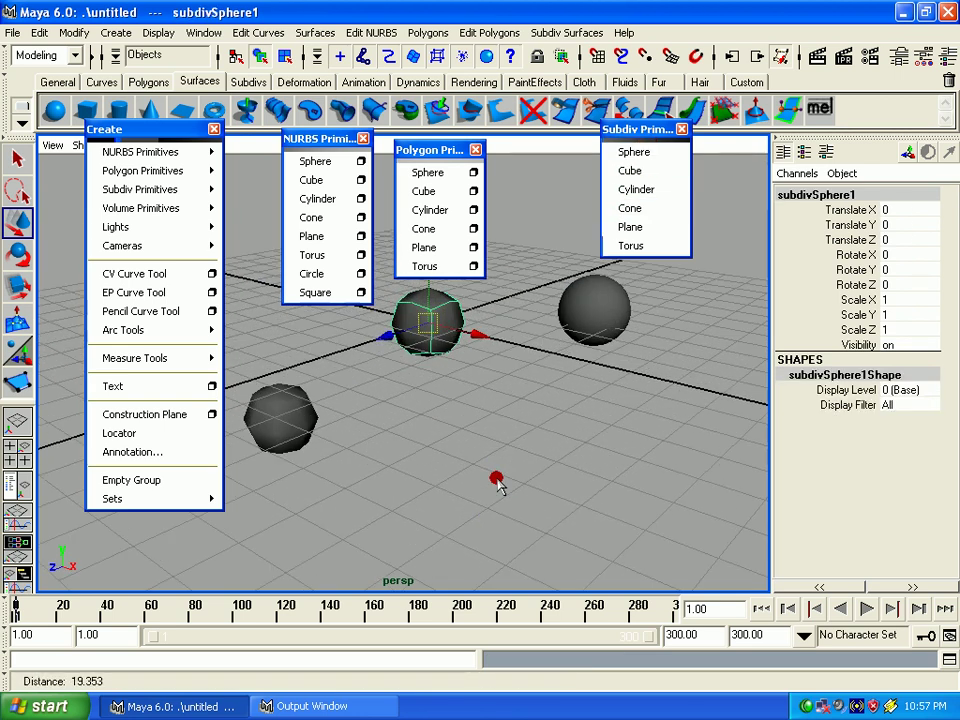
alt+middle_drag(497, 482, 514, 400)
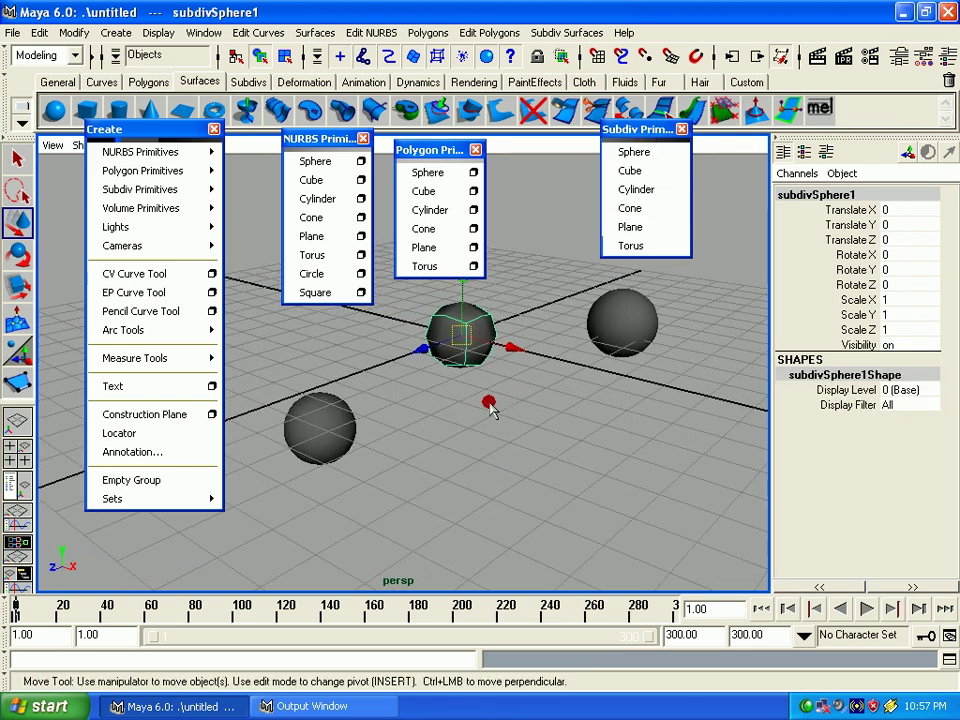
click(465, 443)
click(297, 428)
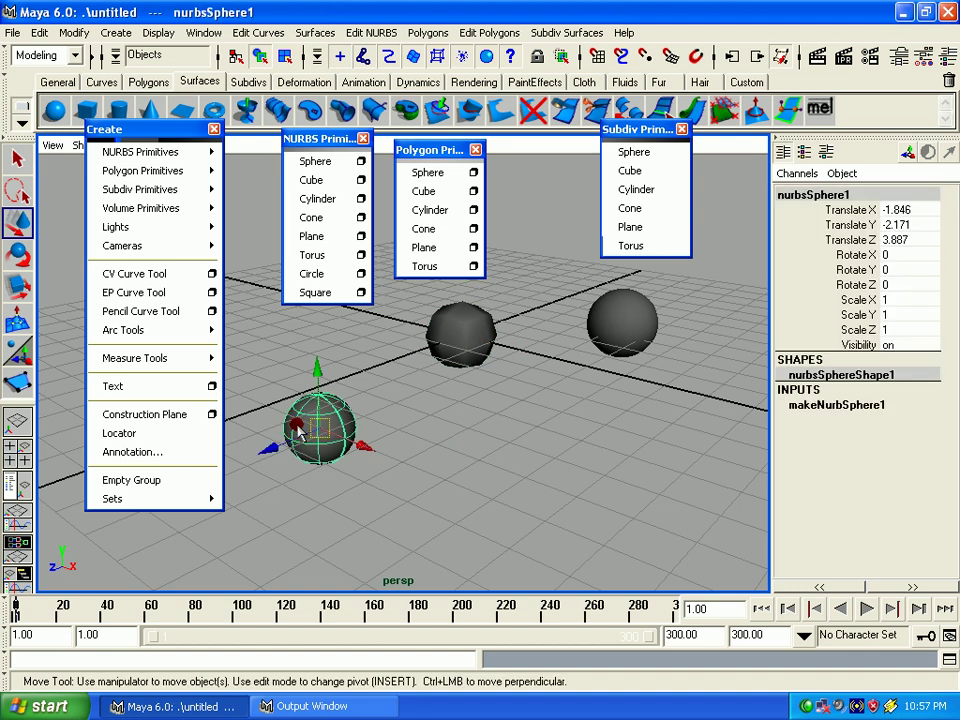
Step: Set the NURBS sphere's radius to 1.4 and try a partial Start Sweep before restoring it
click(786, 406)
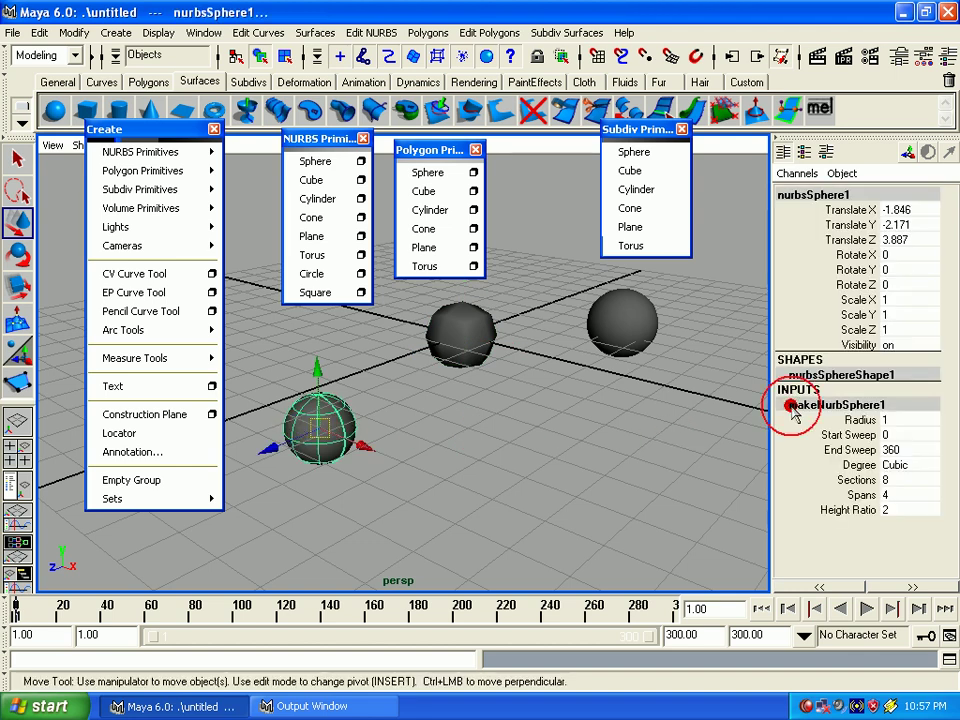
click(855, 421)
middle_drag(713, 439, 786, 441)
click(826, 435)
mouse_move(681, 443)
middle_down()
mouse_move(720, 424)
mouse_move(606, 424)
mouse_move(386, 461)
mouse_move(718, 439)
middle_up()
click(850, 450)
Step: Try Linear degree, return to Cubic, and set the sphere to 10 sections and 6 spans
click(895, 465)
key(w)
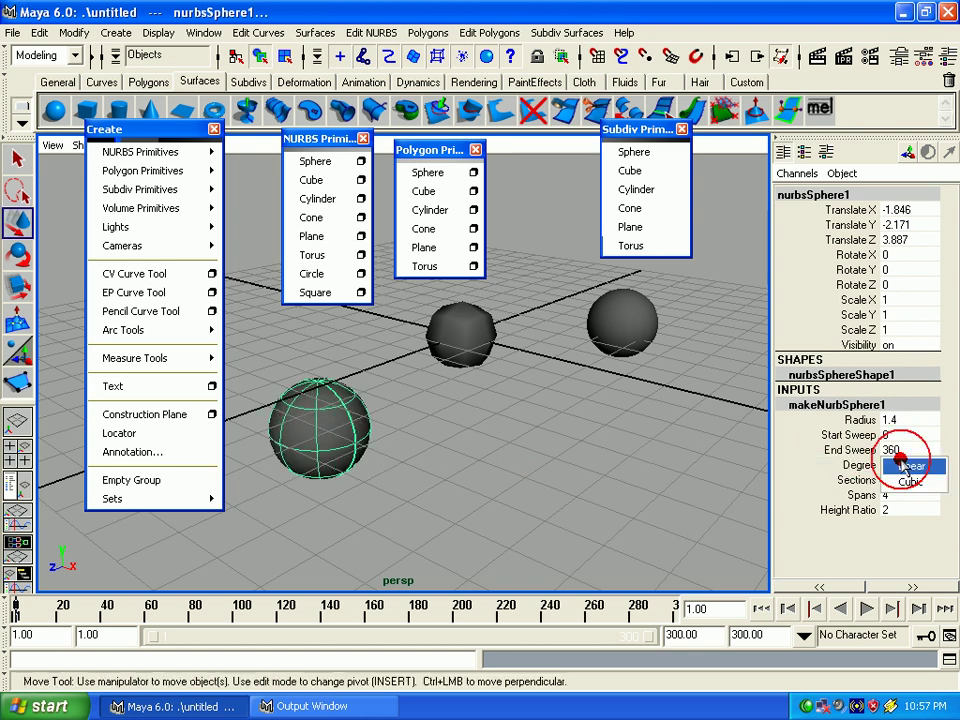
click(905, 462)
click(897, 468)
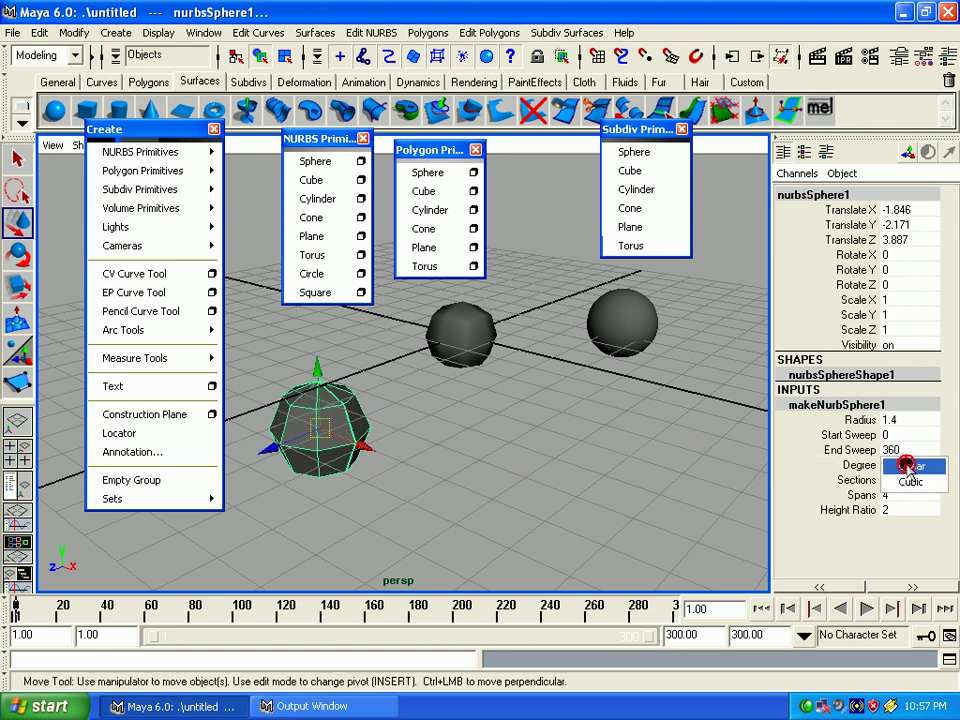
click(905, 466)
click(905, 466)
click(910, 481)
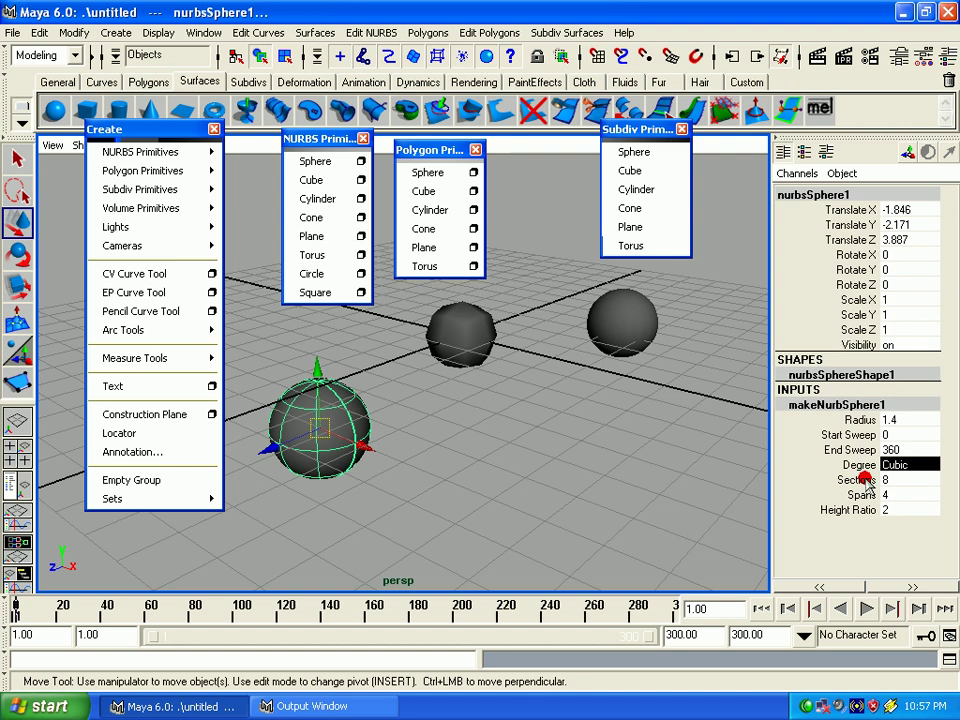
drag(866, 480, 870, 495)
mouse_move(583, 477)
middle_down()
mouse_move(701, 420)
mouse_move(370, 482)
middle_up()
Step: Move the NURBS sphere to -0.849, -2.536, 3.176 and drag the creation menu down-left
key(w)
click(465, 473)
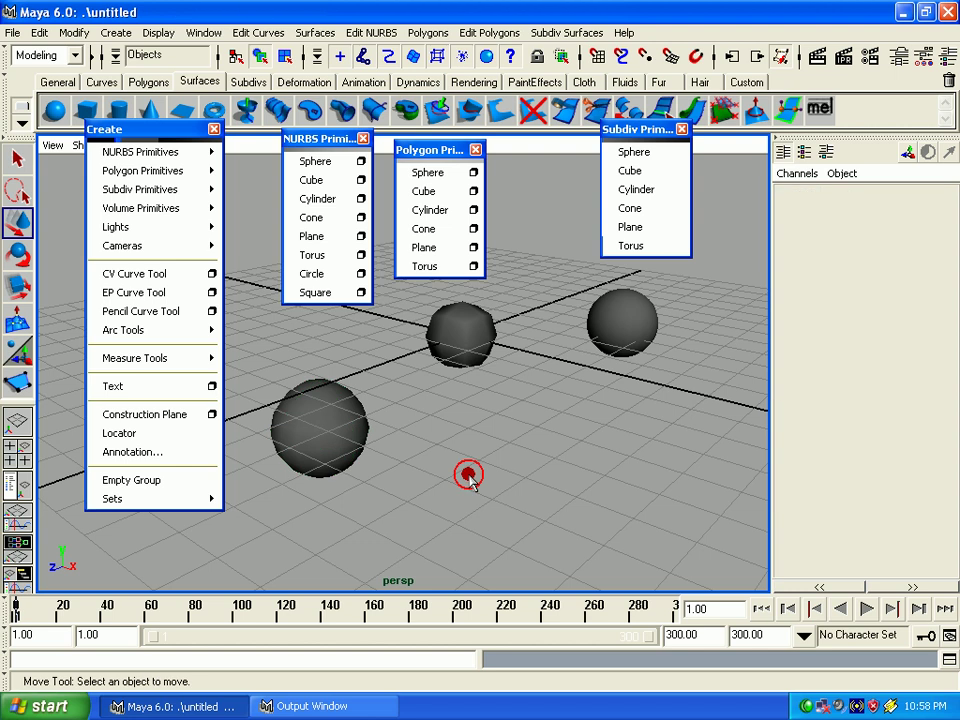
click(340, 435)
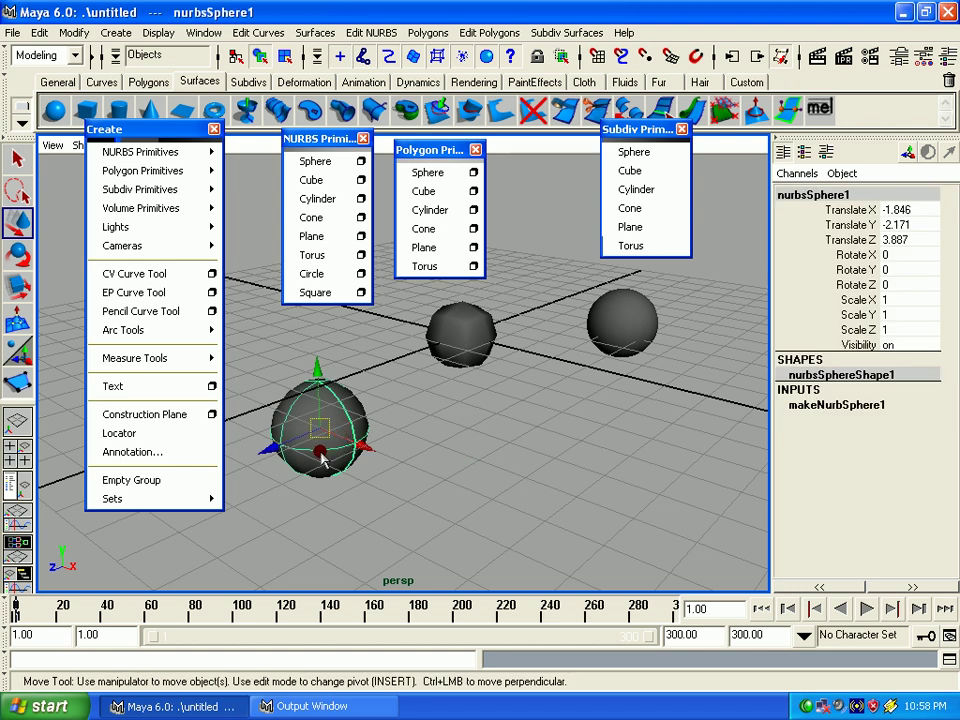
middle_drag(337, 446, 379, 455)
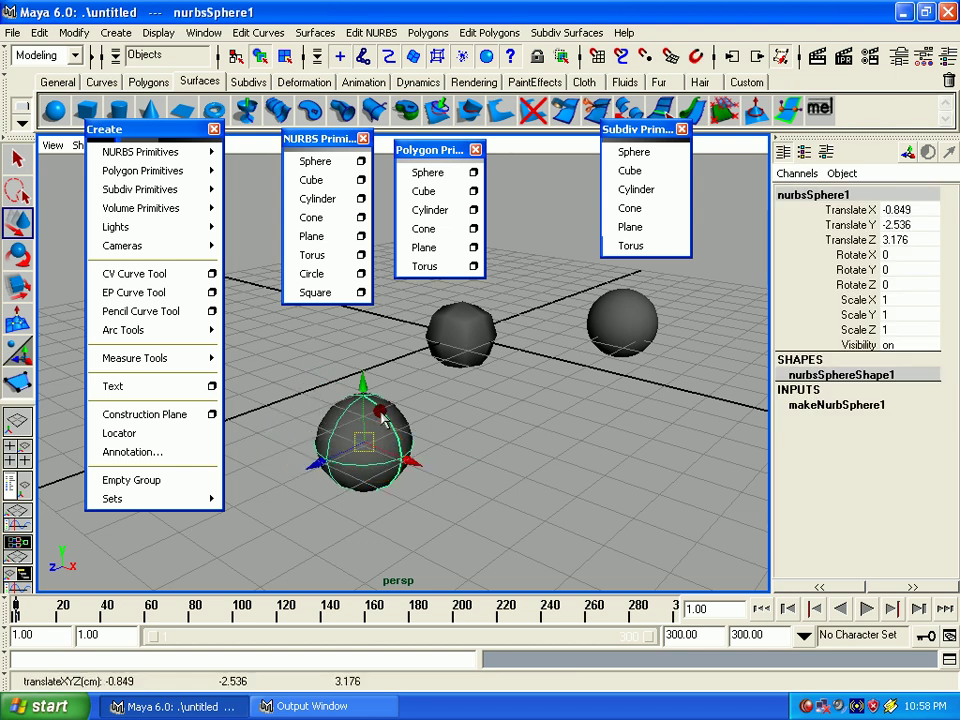
drag(178, 128, 120, 244)
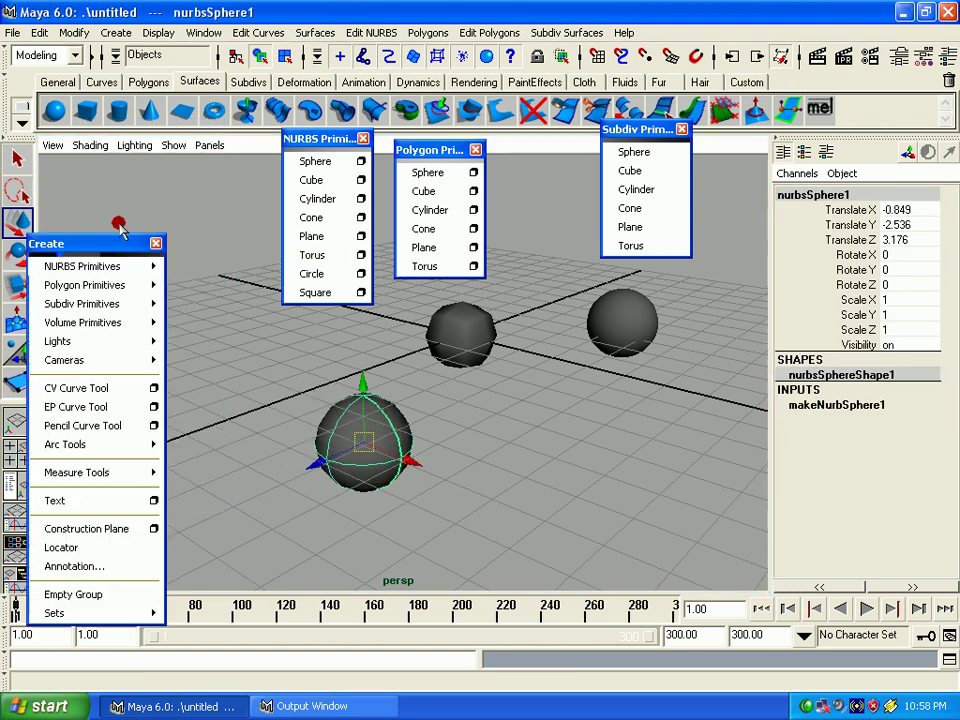
Step: Hide the grid in the perspective view, then toggle the grid off and on for all four views
click(173, 146)
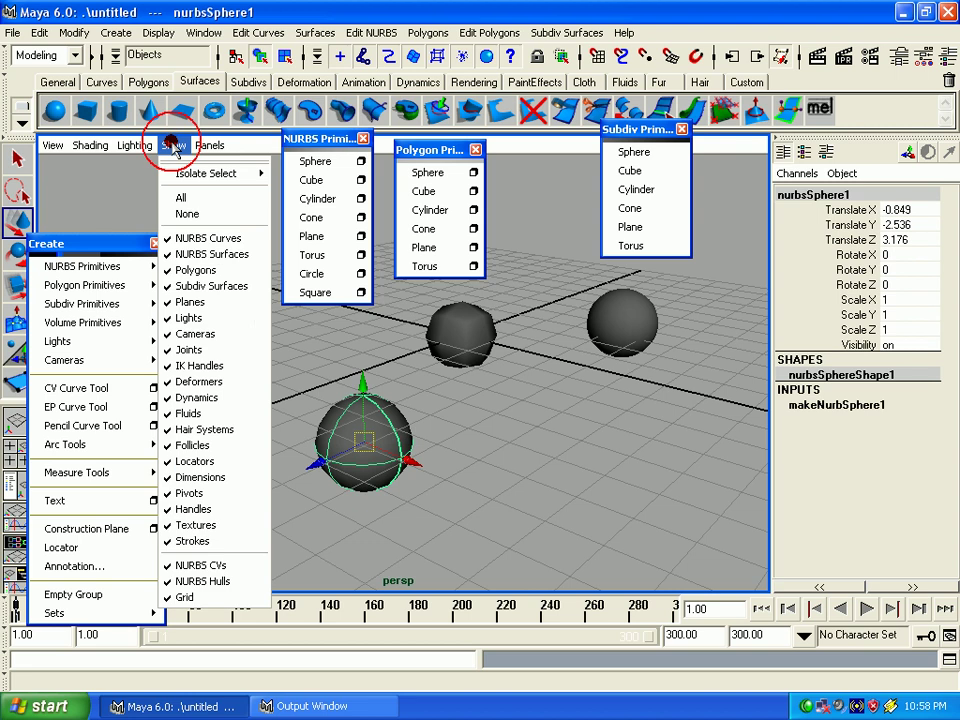
click(185, 598)
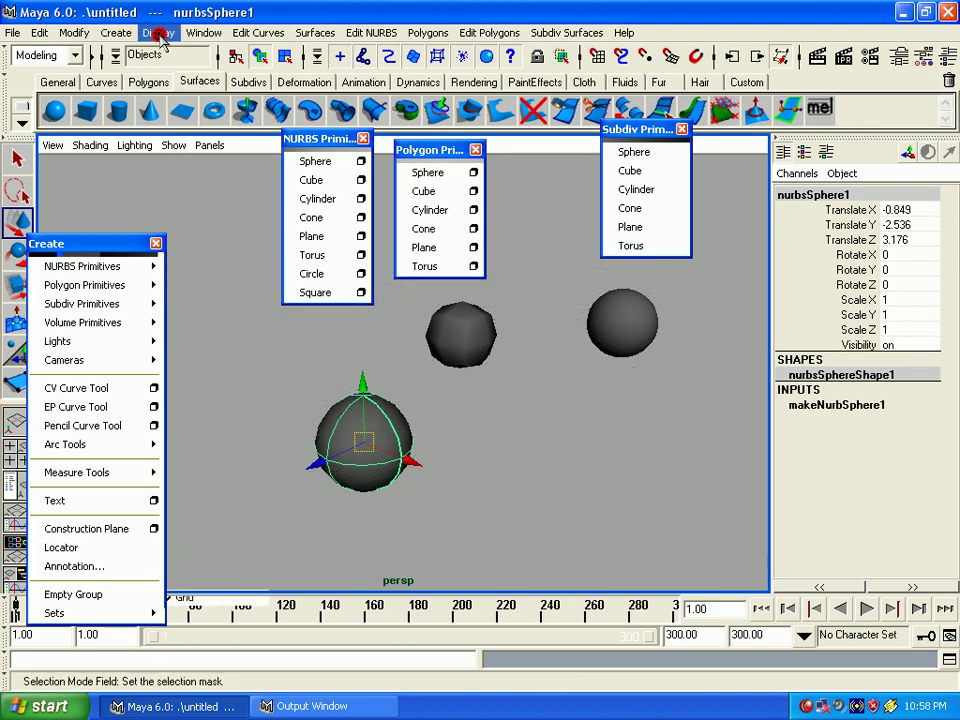
click(158, 33)
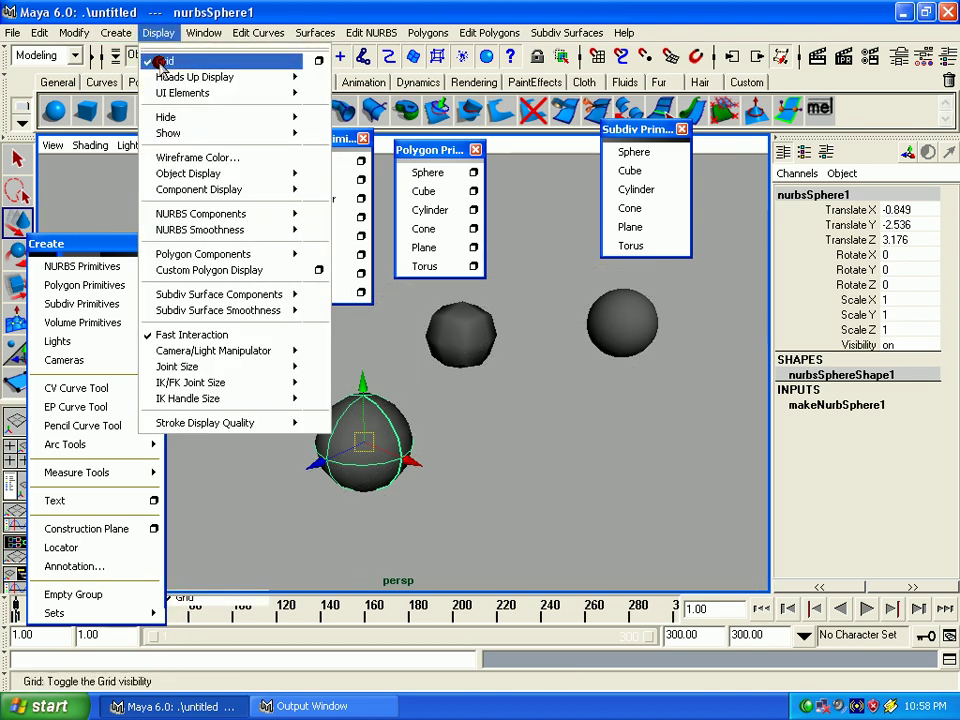
click(456, 424)
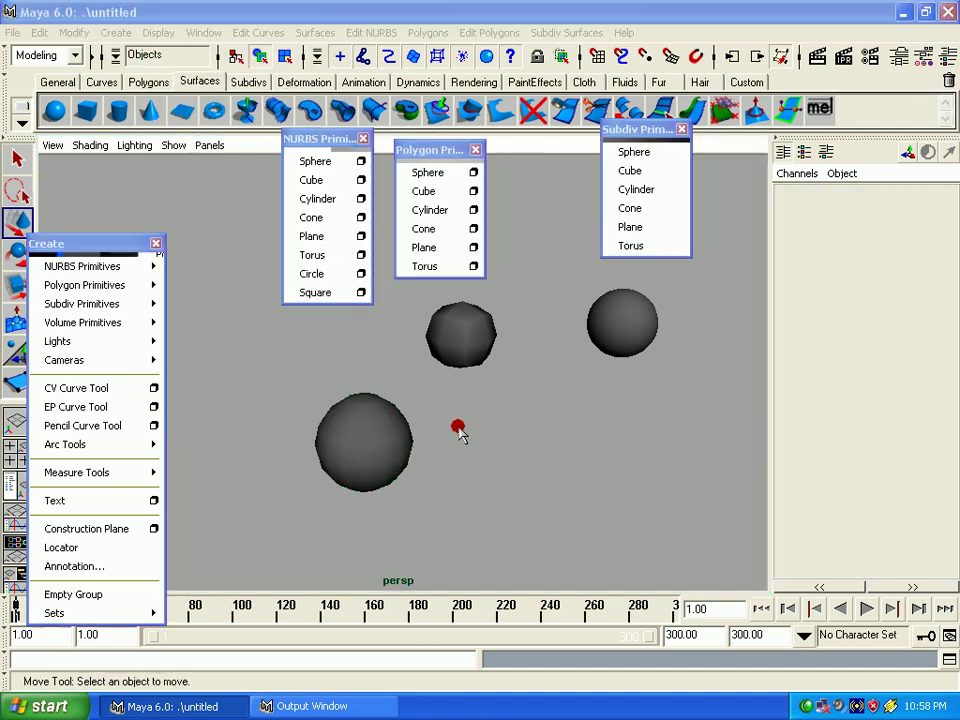
key(space)
click(158, 33)
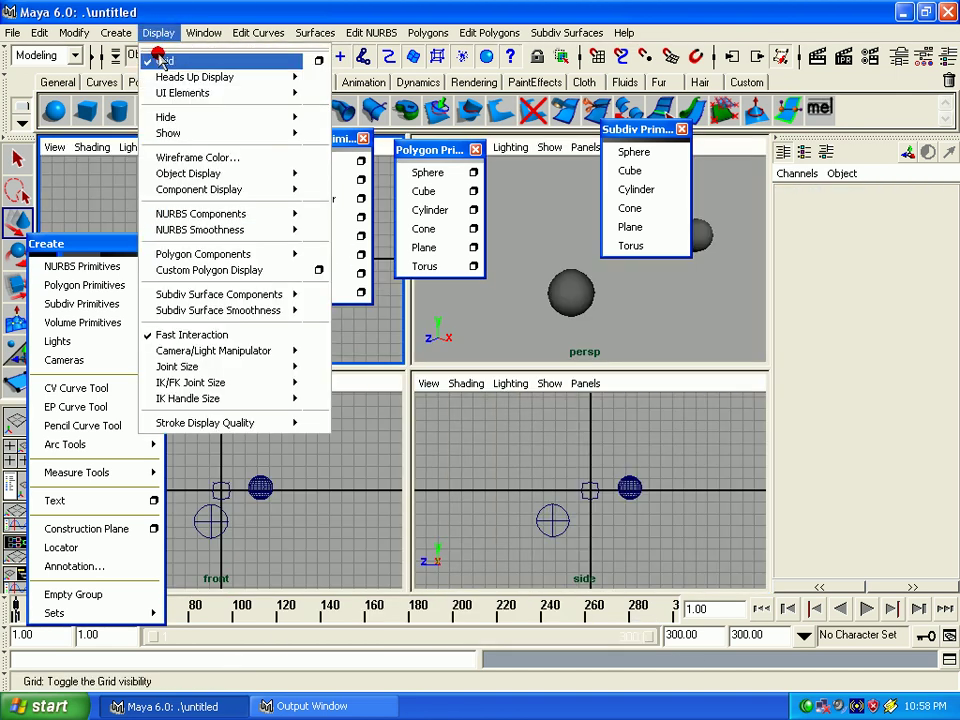
click(180, 60)
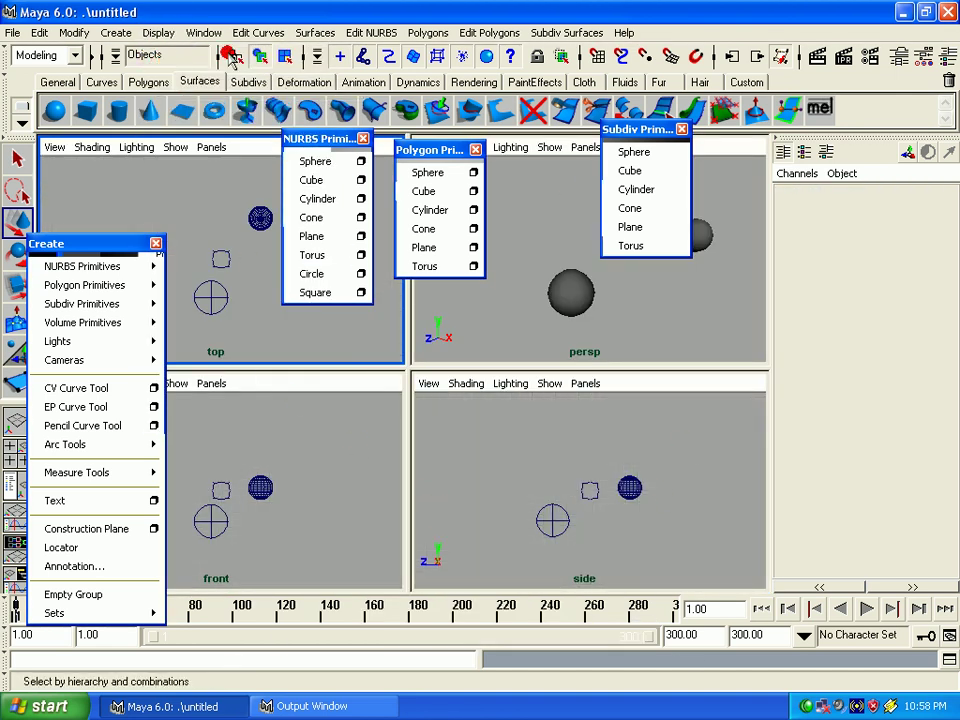
click(160, 33)
click(163, 62)
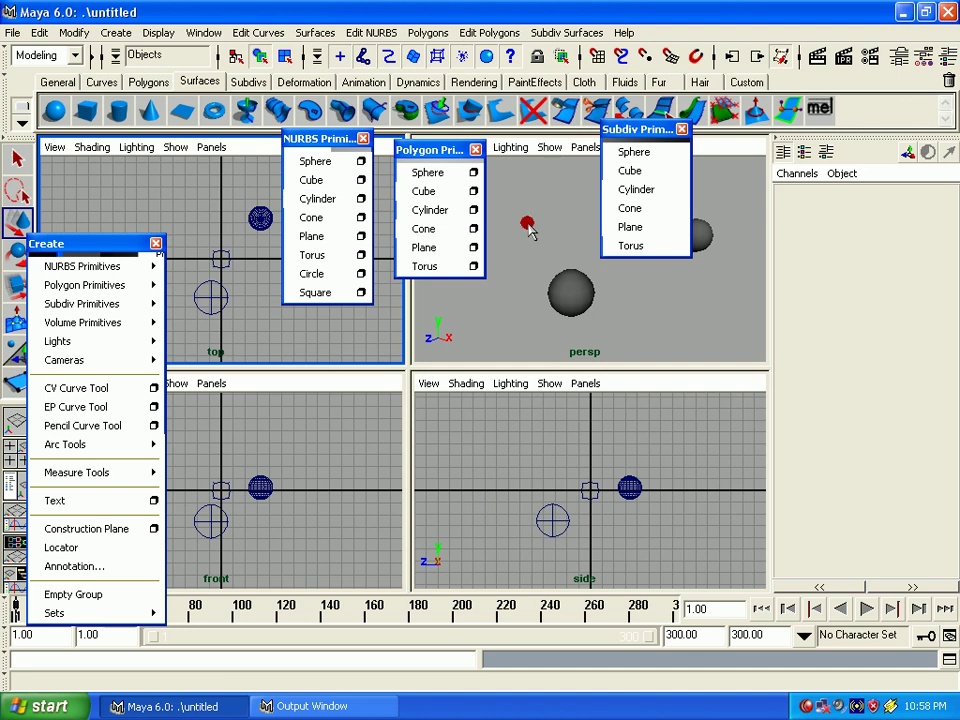
Step: Maximize the perspective view and orbit it around the selected front NURBS sphere
click(530, 230)
key(space)
alt+drag(375, 375, 447, 390)
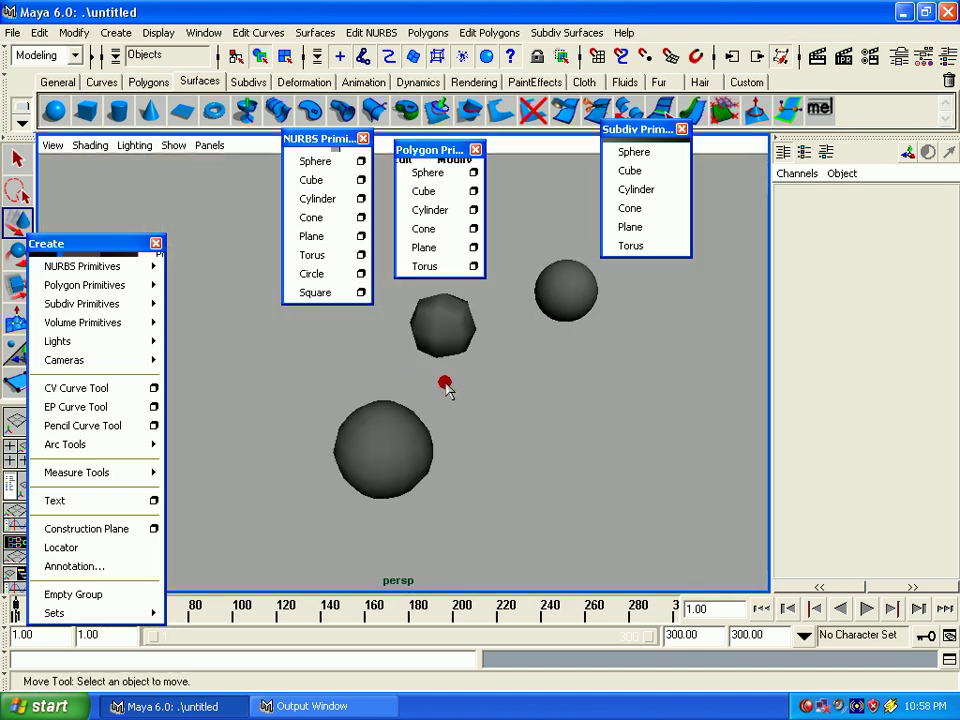
click(173, 146)
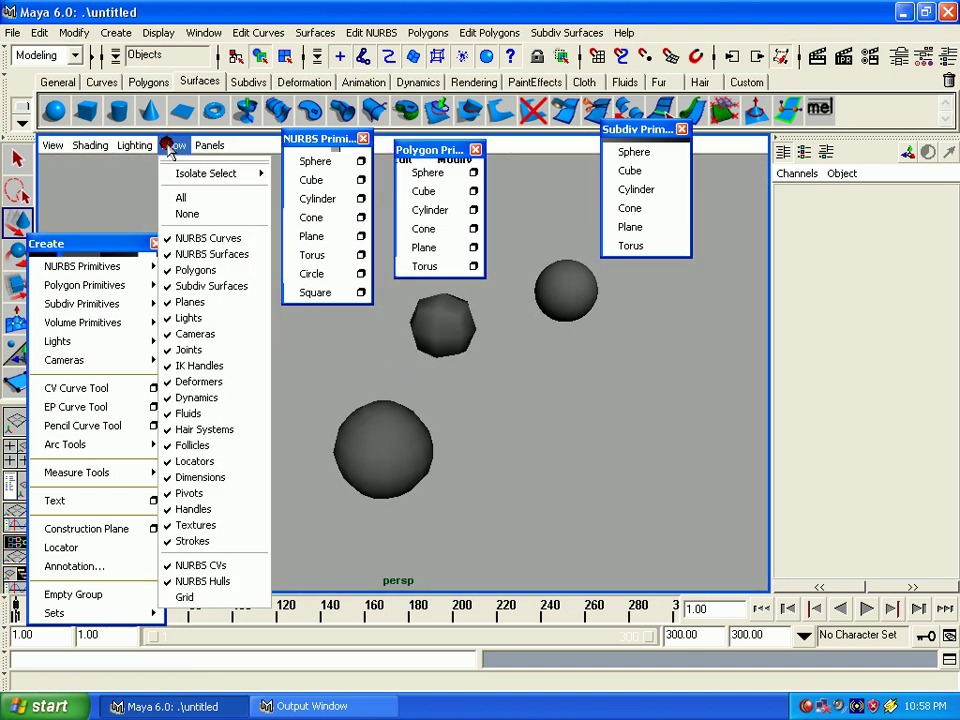
click(478, 545)
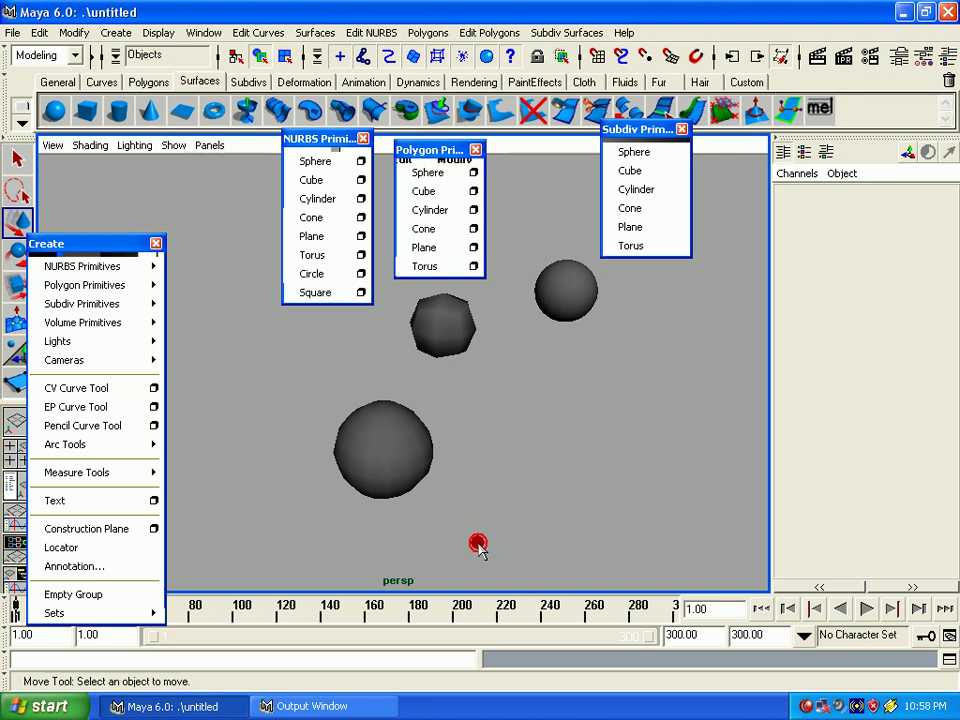
click(356, 433)
alt+drag(497, 506, 452, 473)
Step: Frame the spheres and select the polygon sphere pSphere1
alt+middle_drag(452, 473, 486, 531)
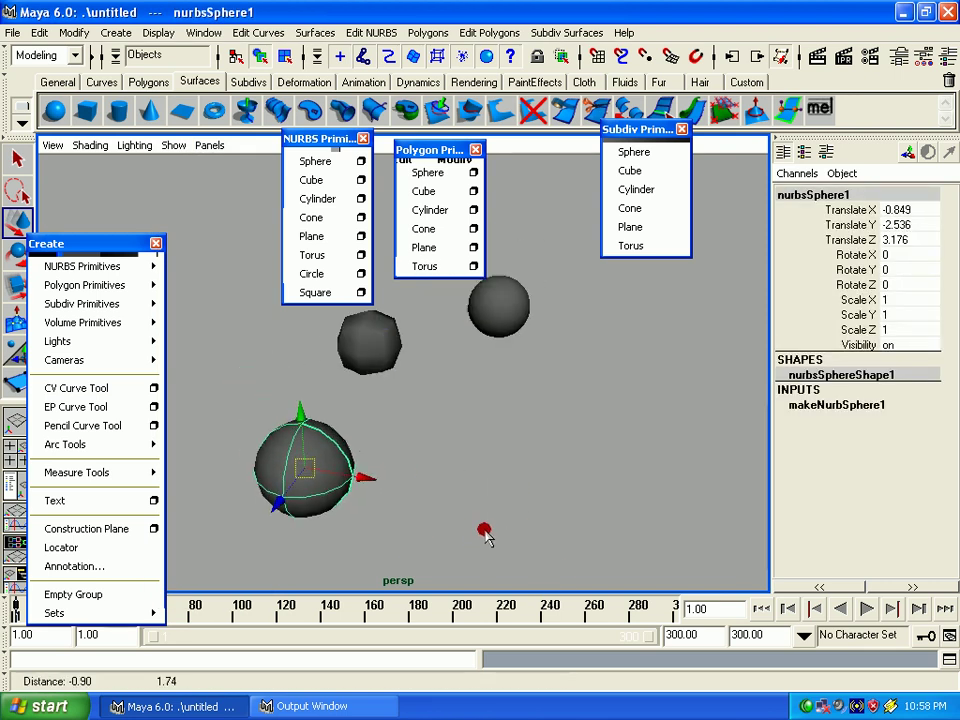
alt+drag(486, 531, 407, 525)
alt+right_drag(407, 525, 439, 461)
alt+middle_drag(439, 461, 418, 381)
click(810, 412)
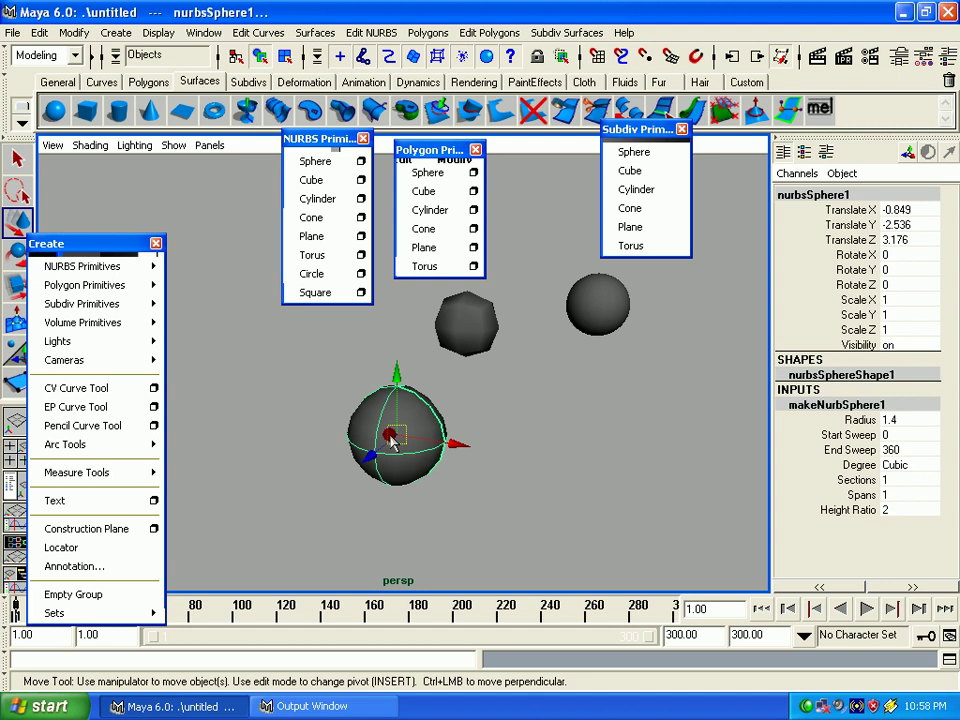
click(581, 296)
Step: Reduce polySphere1's Subdivisions Axis and Subdivisions Height to 3
alt+drag(598, 343, 591, 366)
mouse_move(591, 366)
alt+right_down()
mouse_move(587, 377)
mouse_move(748, 420)
alt+right_up()
click(805, 407)
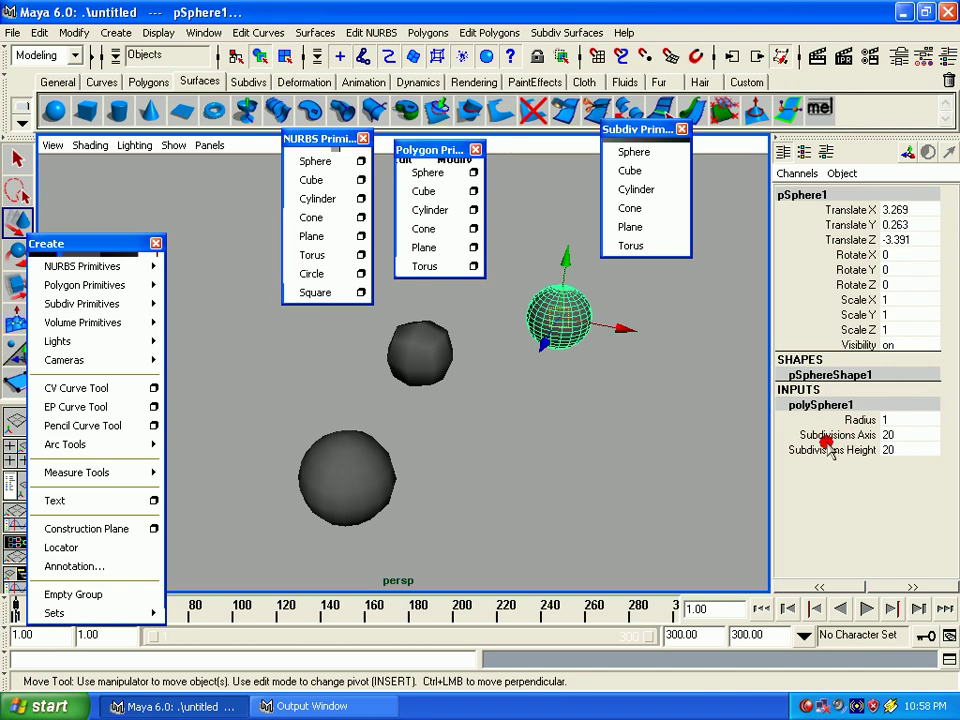
drag(845, 436, 826, 452)
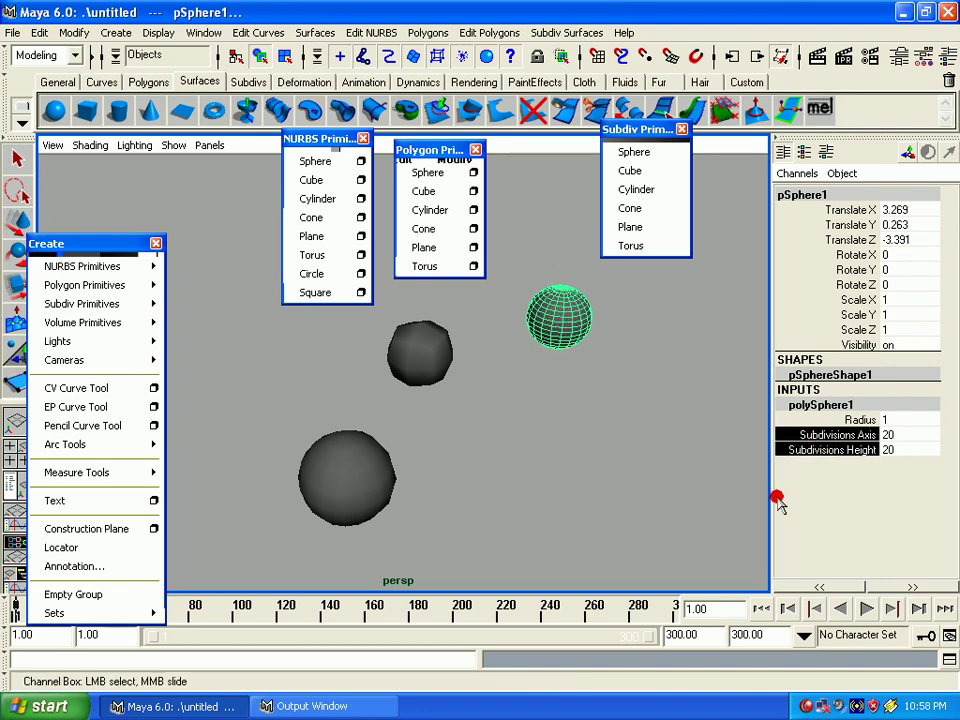
middle_drag(662, 454, 432, 488)
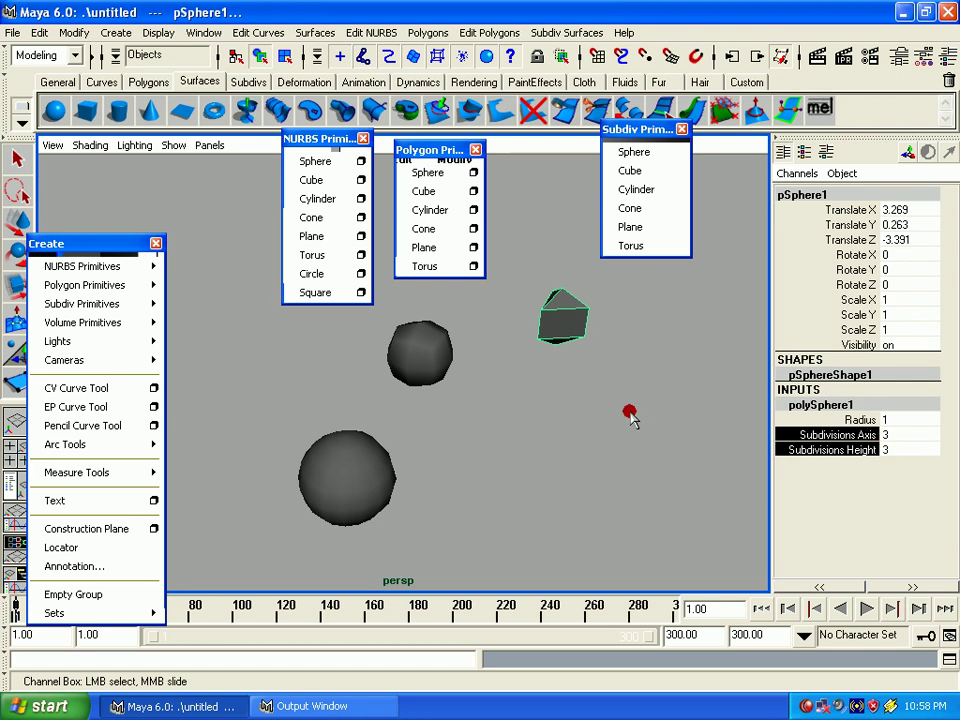
mouse_move(565, 414)
middle_down()
mouse_move(690, 407)
mouse_move(490, 414)
middle_up()
Step: Reselect the low-poly sphere and review its polySphere1 settings and component menu
key(w)
click(574, 386)
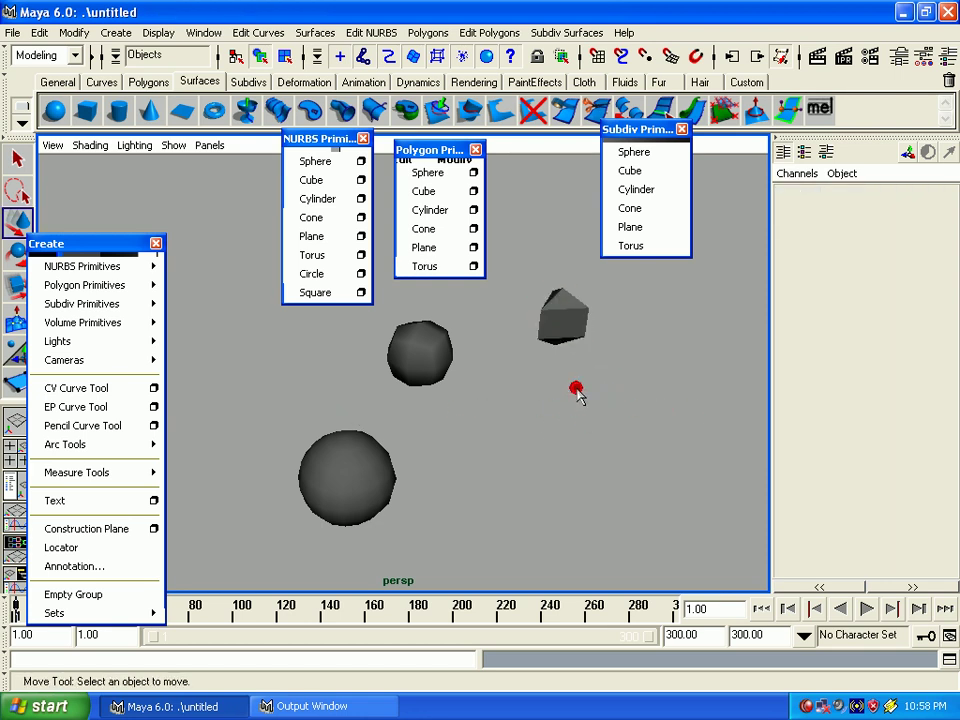
mouse_move(574, 386)
alt+mouse_down()
mouse_move(578, 338)
mouse_move(593, 372)
mouse_move(551, 386)
alt+mouse_up()
click(578, 340)
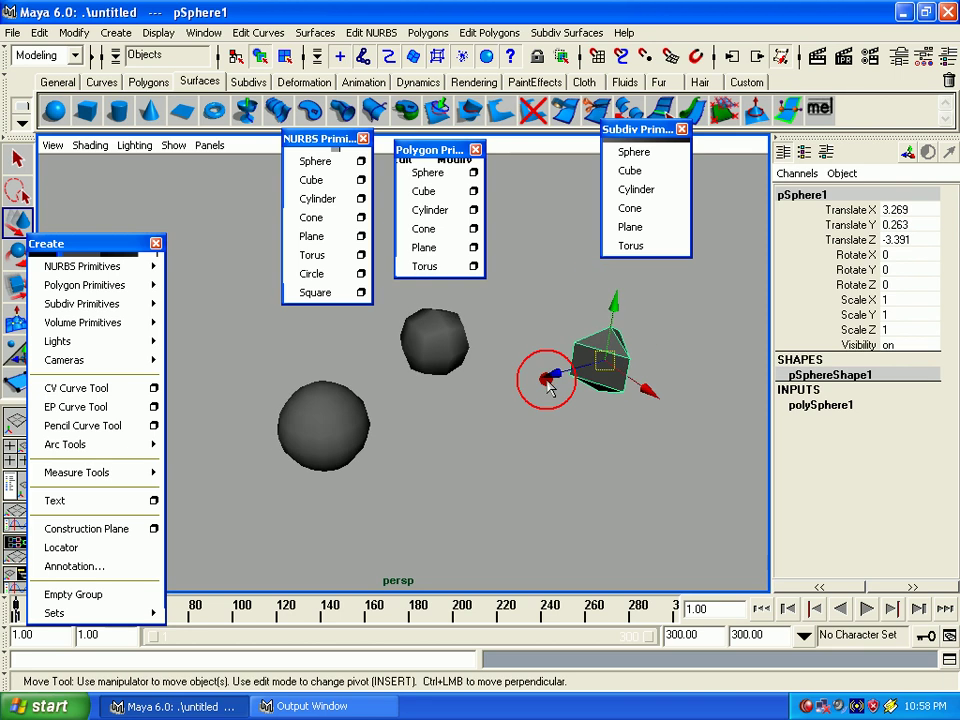
click(814, 403)
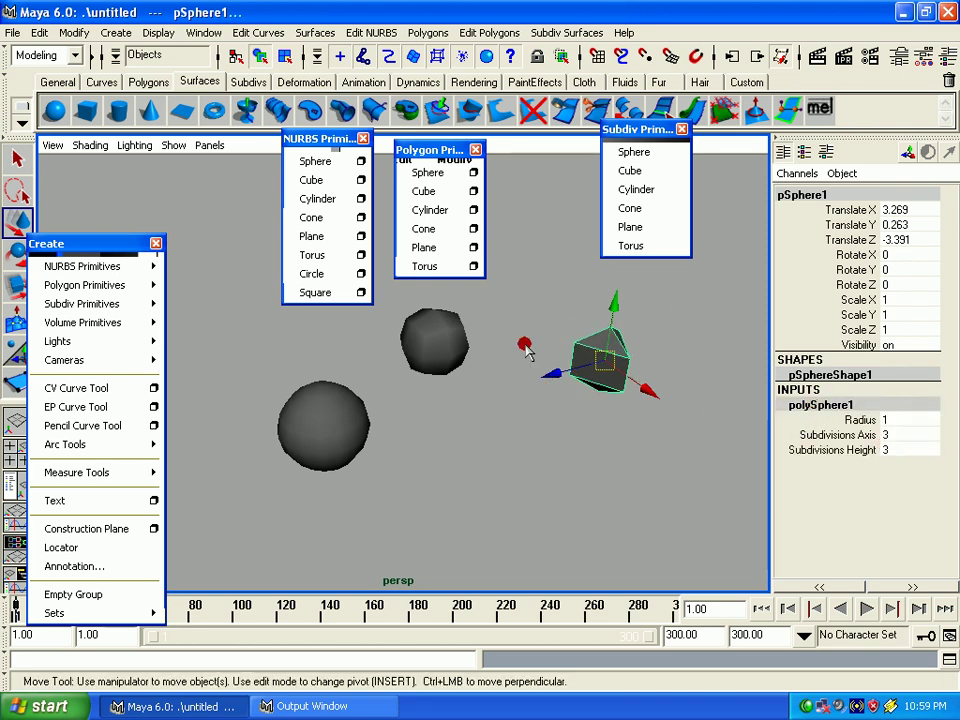
alt+drag(654, 339, 583, 360)
right_drag(633, 355, 633, 415)
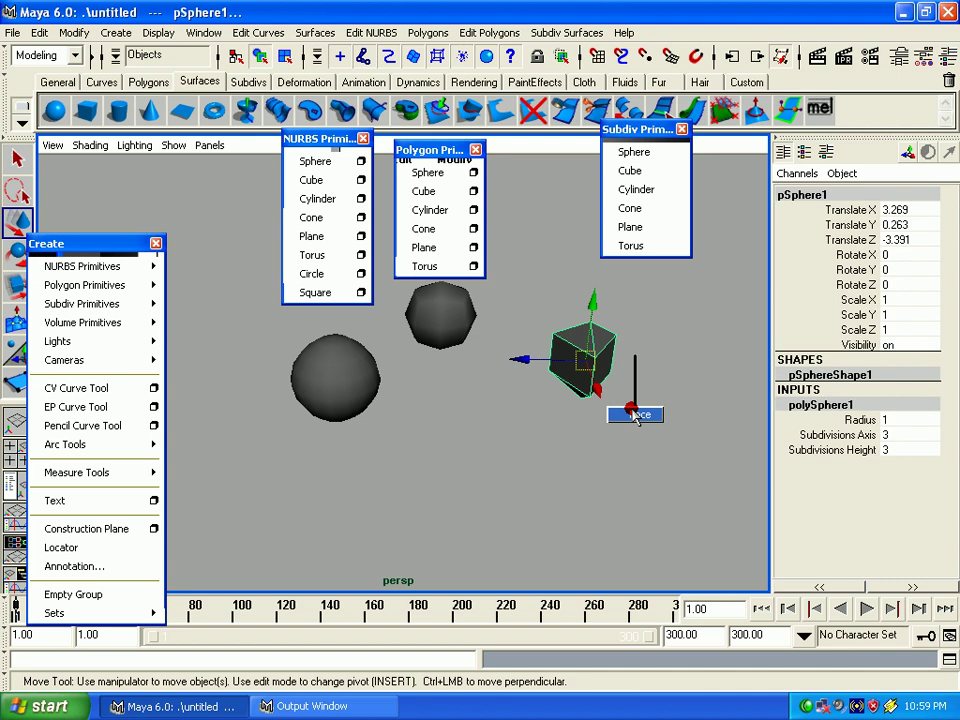
right_click(638, 362)
Step: Select the NURBS sphere and bring up its component marking menu toward Control Vertex
click(540, 407)
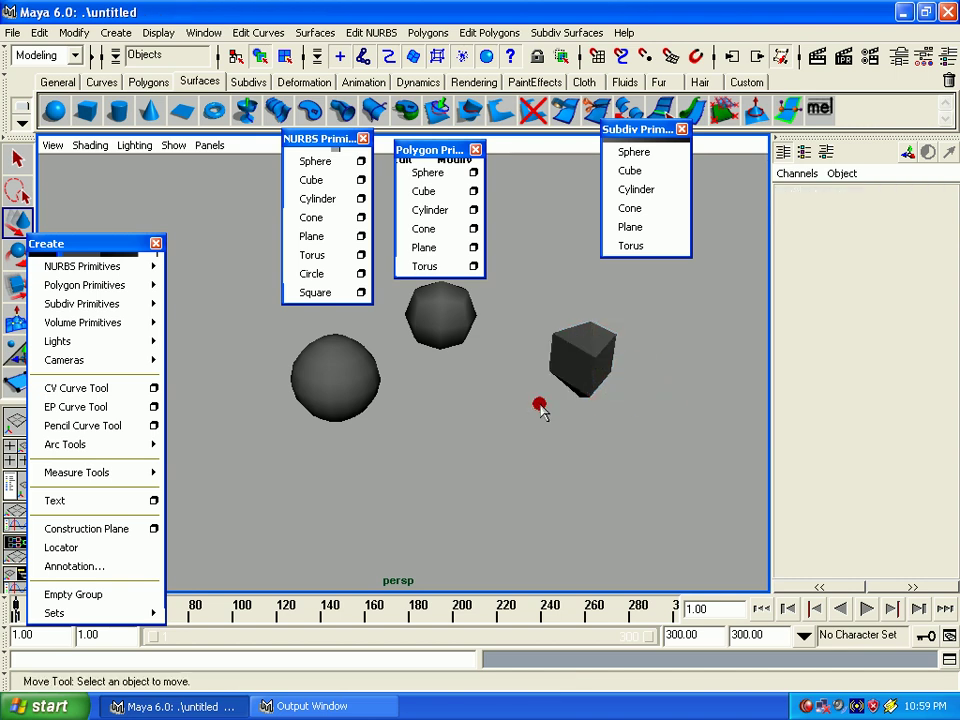
click(330, 385)
right_click(335, 381)
mouse_move(335, 381)
right_down()
mouse_move(230, 384)
mouse_move(231, 414)
mouse_move(266, 421)
right_up()
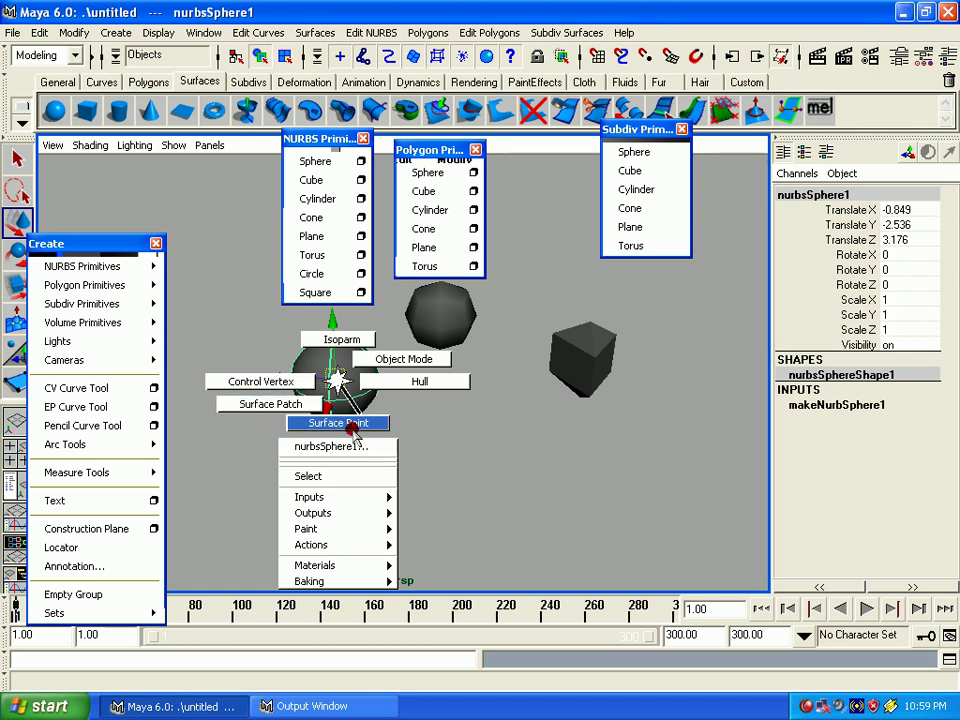
Step: Switch between the NURBS sphere and pSphere1, browsing their component choices
mouse_move(266, 421)
right_down()
mouse_move(405, 388)
mouse_move(375, 381)
mouse_move(375, 364)
mouse_move(412, 366)
right_up()
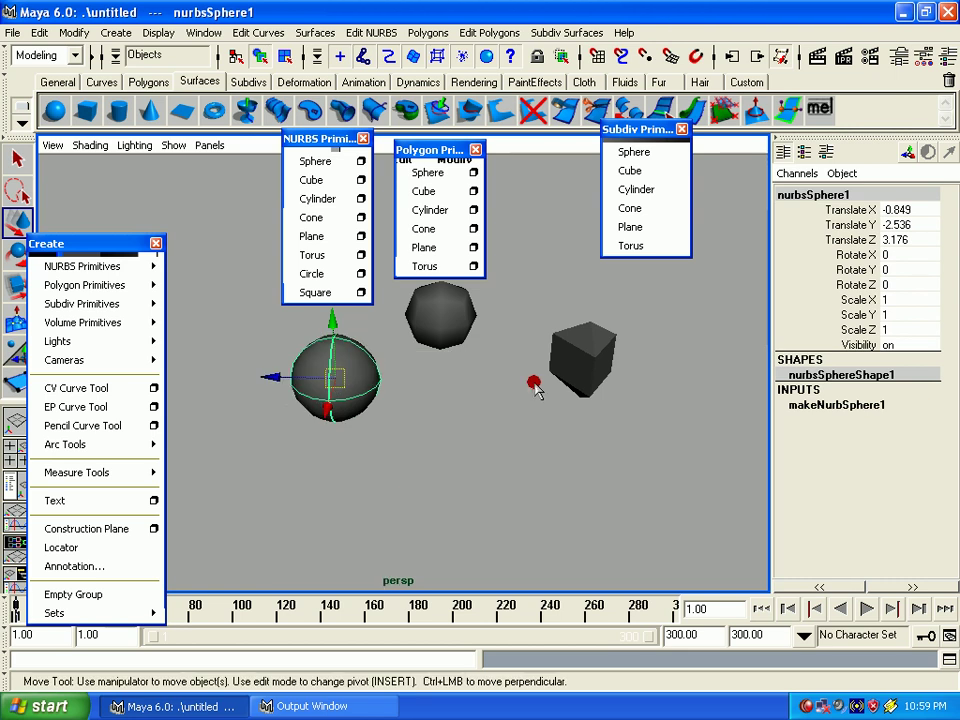
click(580, 355)
mouse_move(585, 360)
right_down()
mouse_move(655, 340)
mouse_move(503, 362)
mouse_move(499, 390)
mouse_move(597, 408)
mouse_move(636, 386)
mouse_move(527, 360)
mouse_move(585, 358)
right_up()
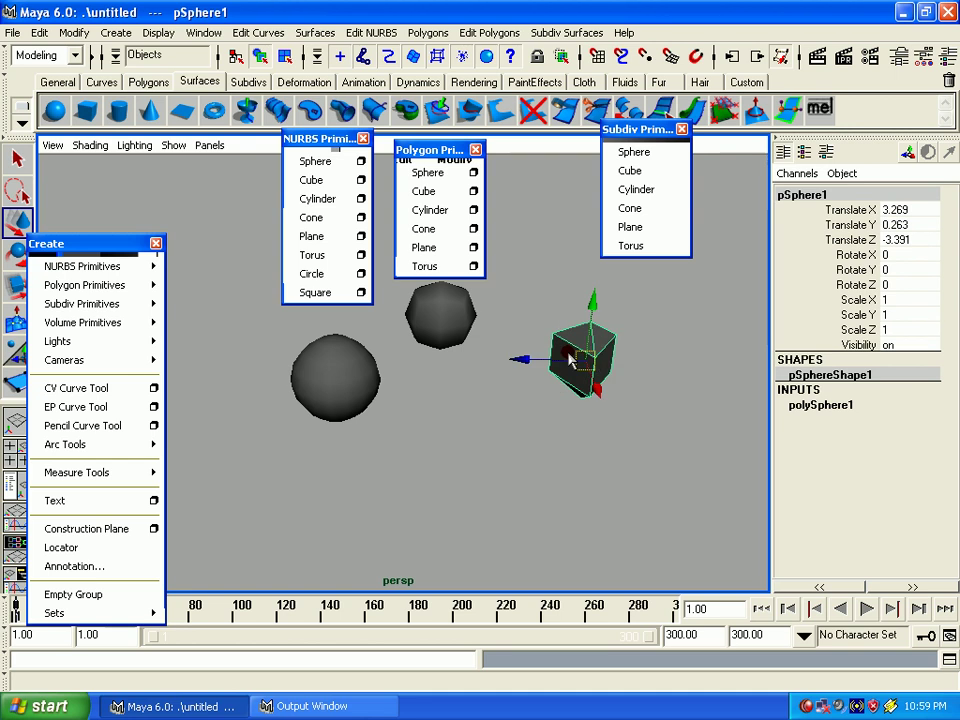
click(325, 384)
click(592, 348)
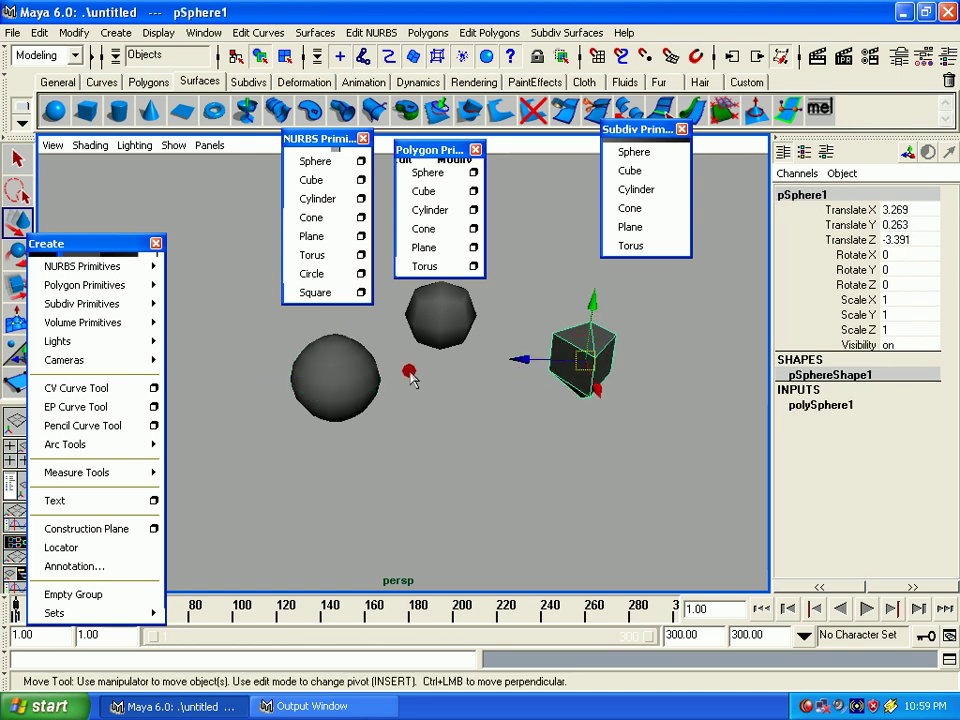
click(335, 374)
Step: Put the NURBS sphere in Control Vertex mode and pull one CV outward into an egg
right_drag(352, 388, 326, 358)
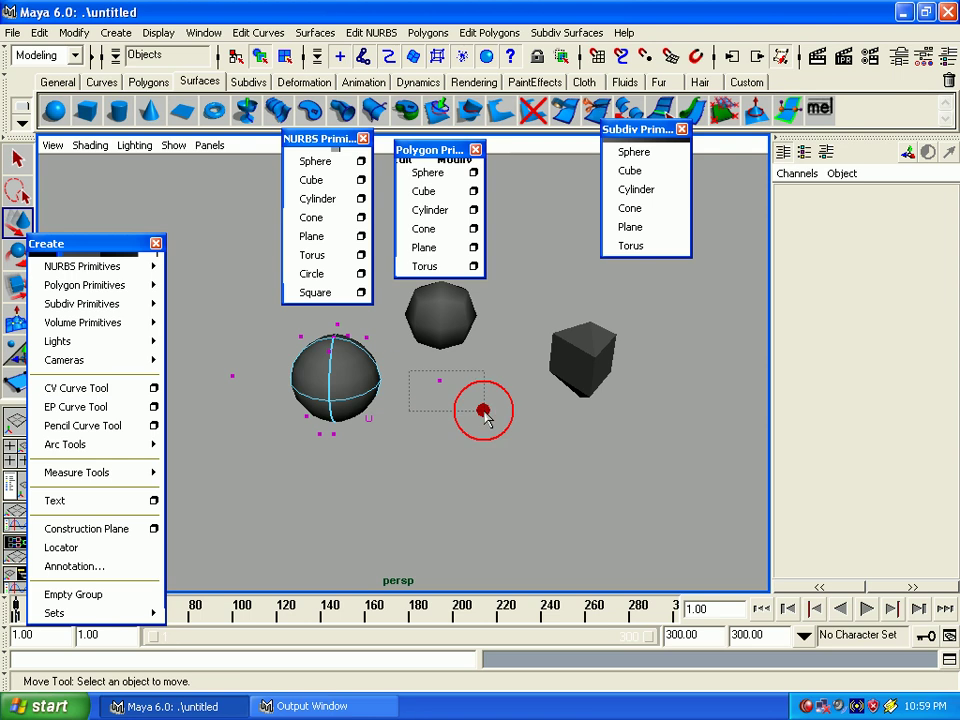
mouse_move(403, 375)
mouse_down()
mouse_move(600, 462)
mouse_move(675, 465)
mouse_move(746, 489)
mouse_move(598, 414)
mouse_move(581, 422)
mouse_move(624, 446)
mouse_move(439, 441)
mouse_up()
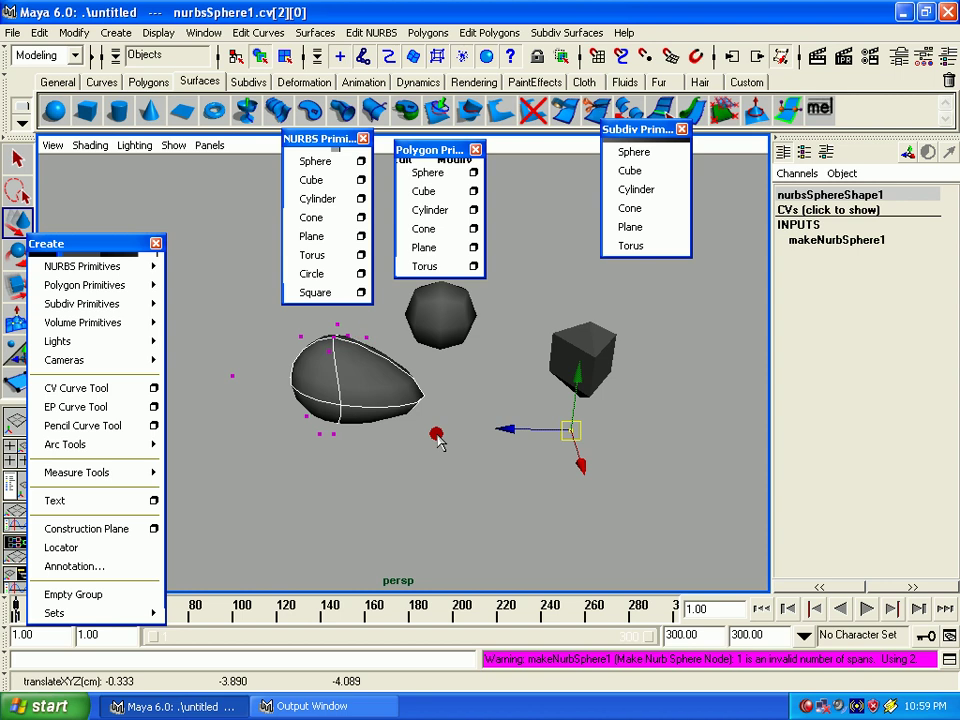
click(588, 343)
key(F8)
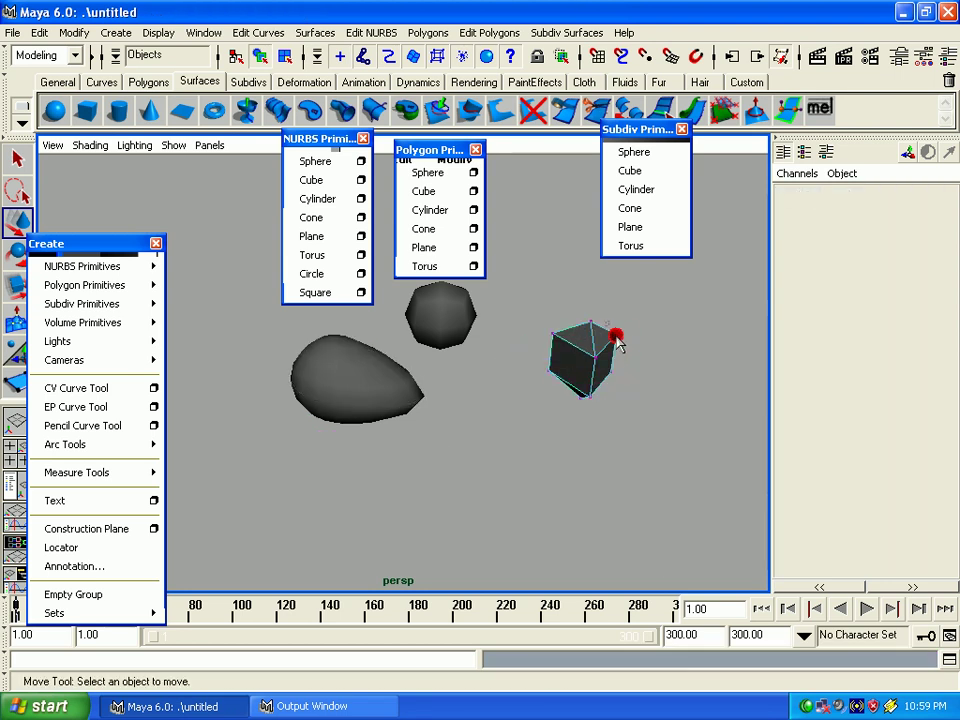
click(615, 336)
mouse_move(617, 342)
mouse_down()
mouse_move(735, 347)
mouse_move(640, 331)
mouse_move(696, 304)
mouse_move(676, 322)
mouse_move(692, 306)
mouse_move(621, 325)
mouse_move(700, 315)
mouse_up()
click(379, 437)
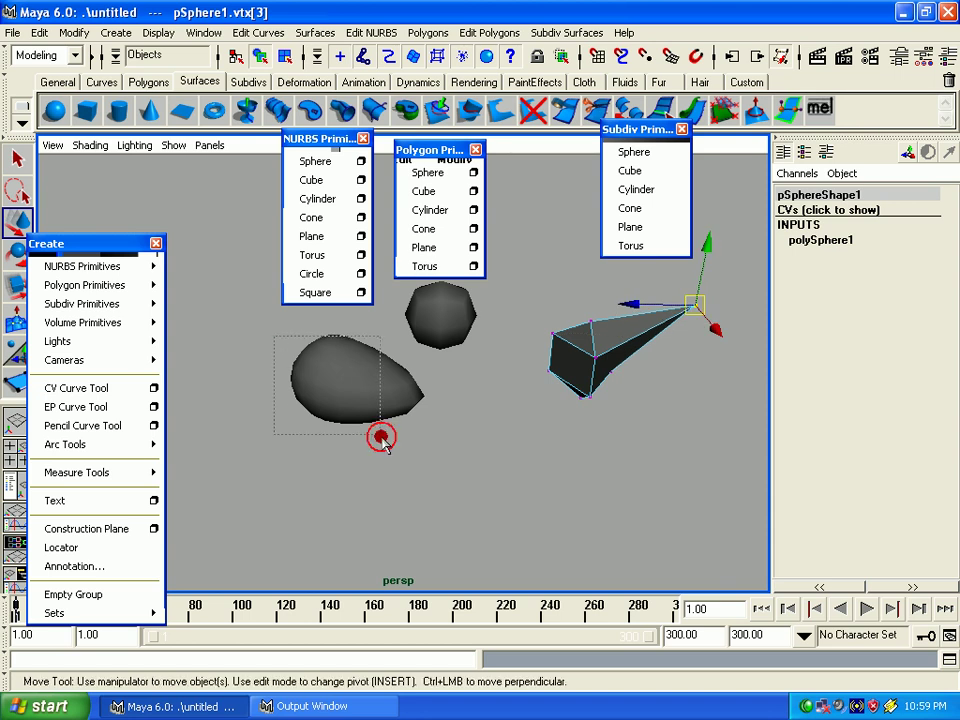
click(627, 316)
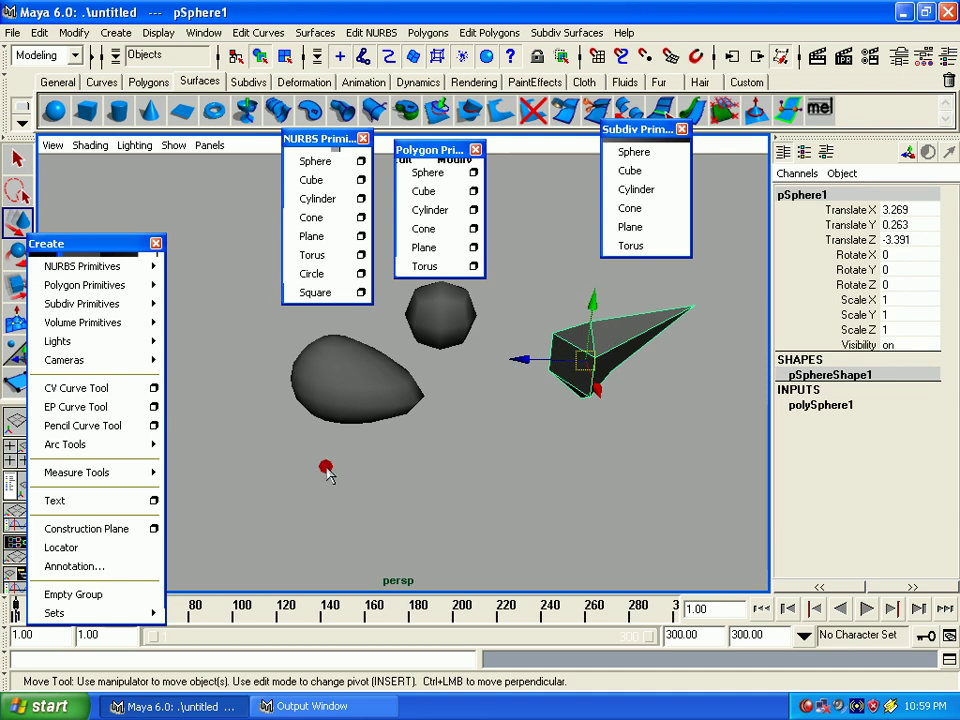
click(333, 415)
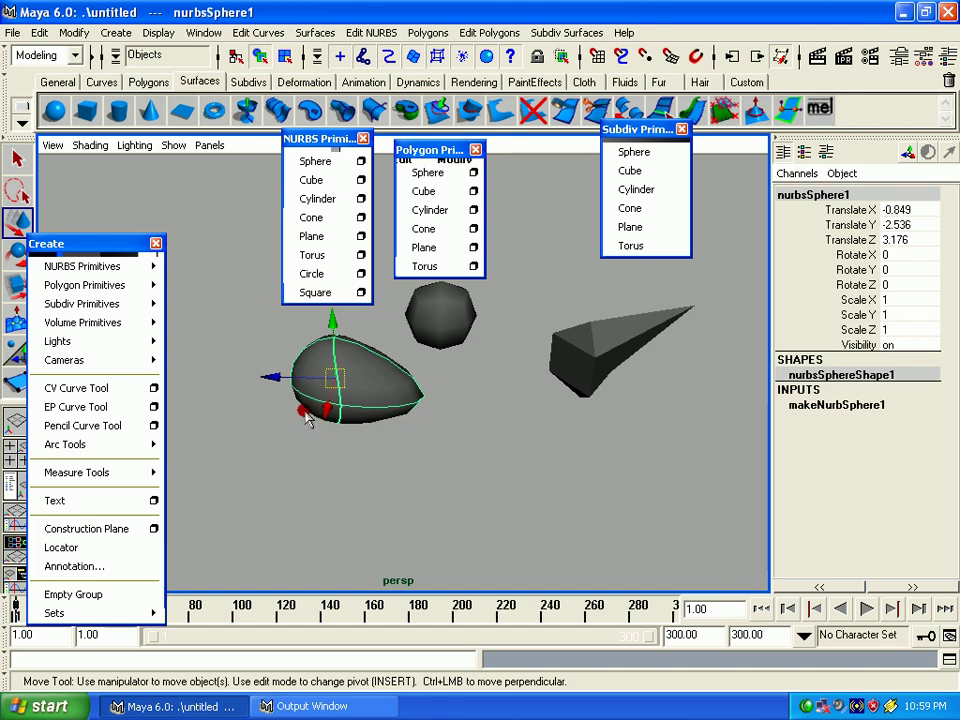
click(600, 355)
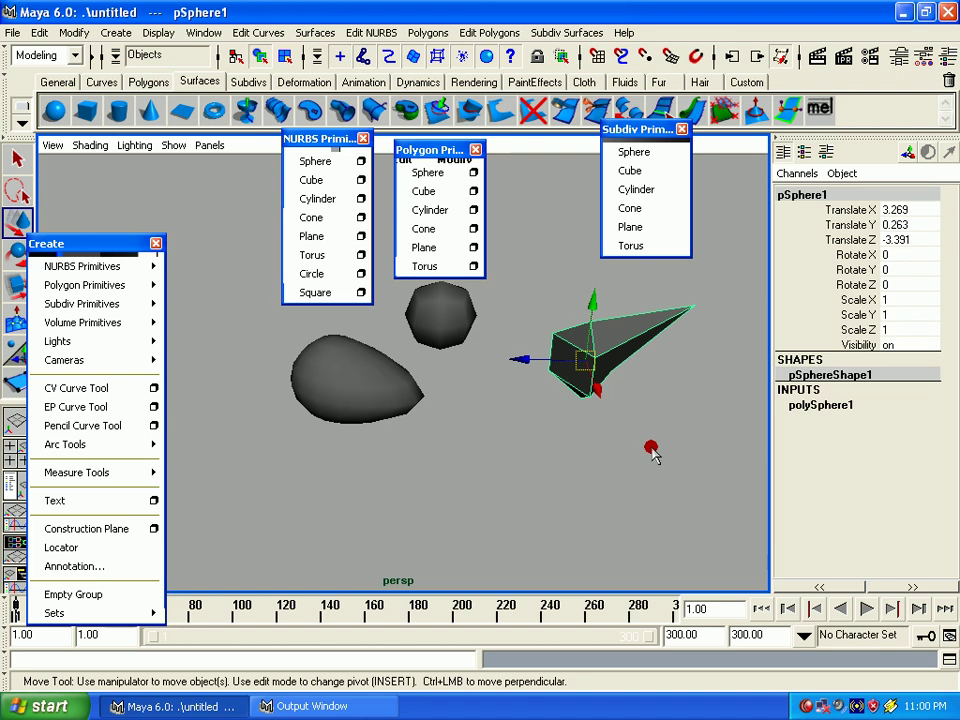
Step: Select the middle subdivision sphere and switch it to Polygon proxy mode
mouse_move(507, 402)
alt+right_down()
mouse_move(514, 450)
mouse_move(439, 396)
alt+right_up()
click(454, 377)
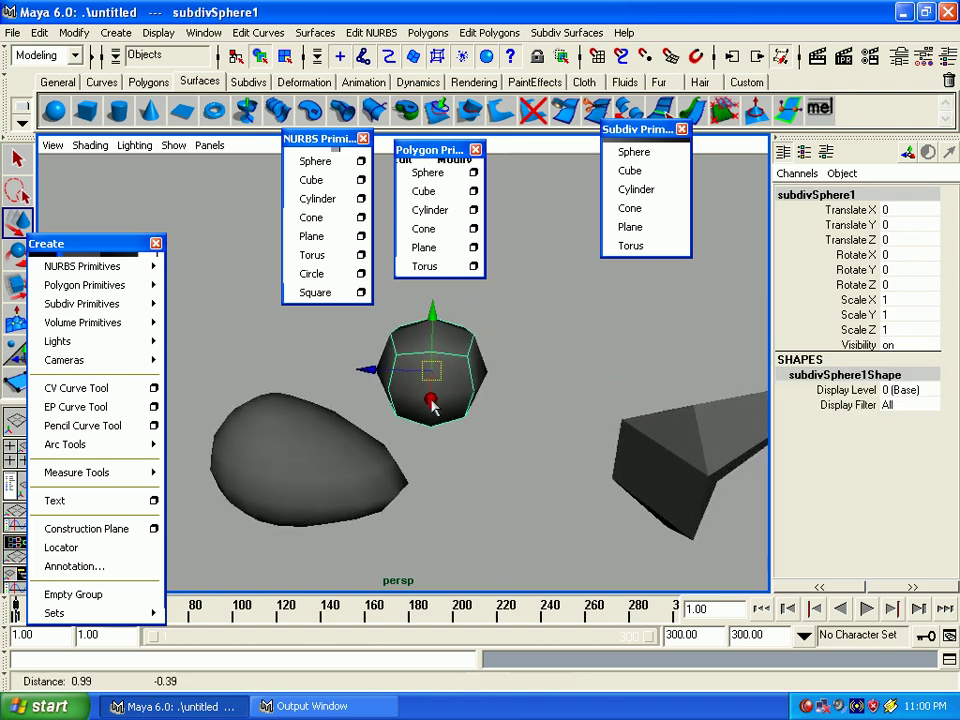
right_click(459, 350)
mouse_move(462, 350)
right_down()
mouse_move(415, 334)
mouse_move(411, 377)
mouse_move(432, 350)
mouse_move(467, 394)
mouse_move(527, 385)
mouse_move(465, 350)
mouse_move(428, 418)
right_up()
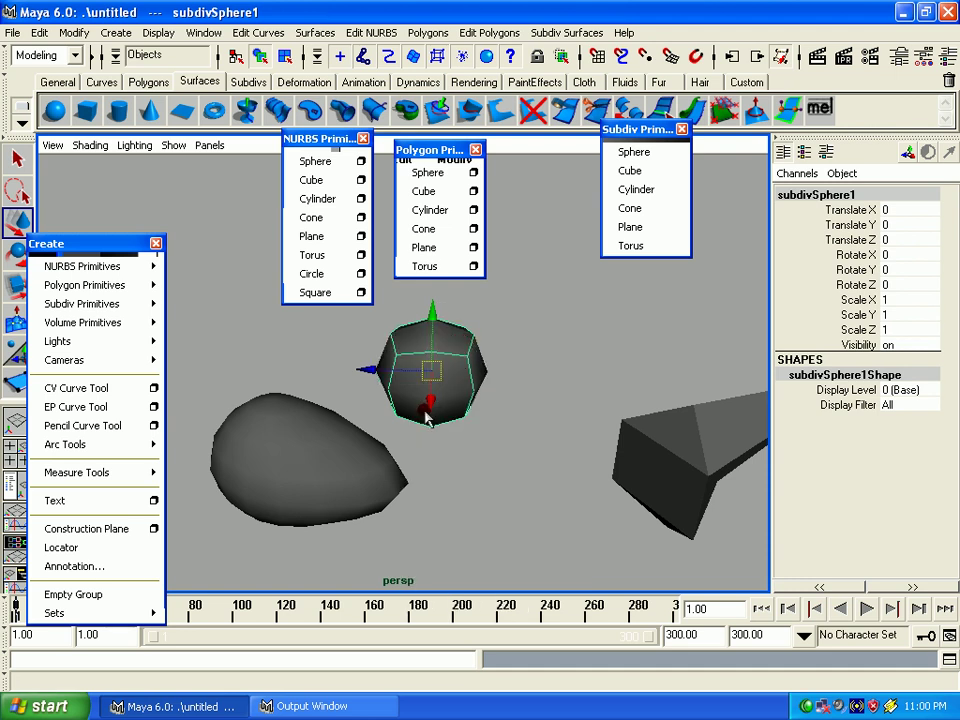
click(308, 458)
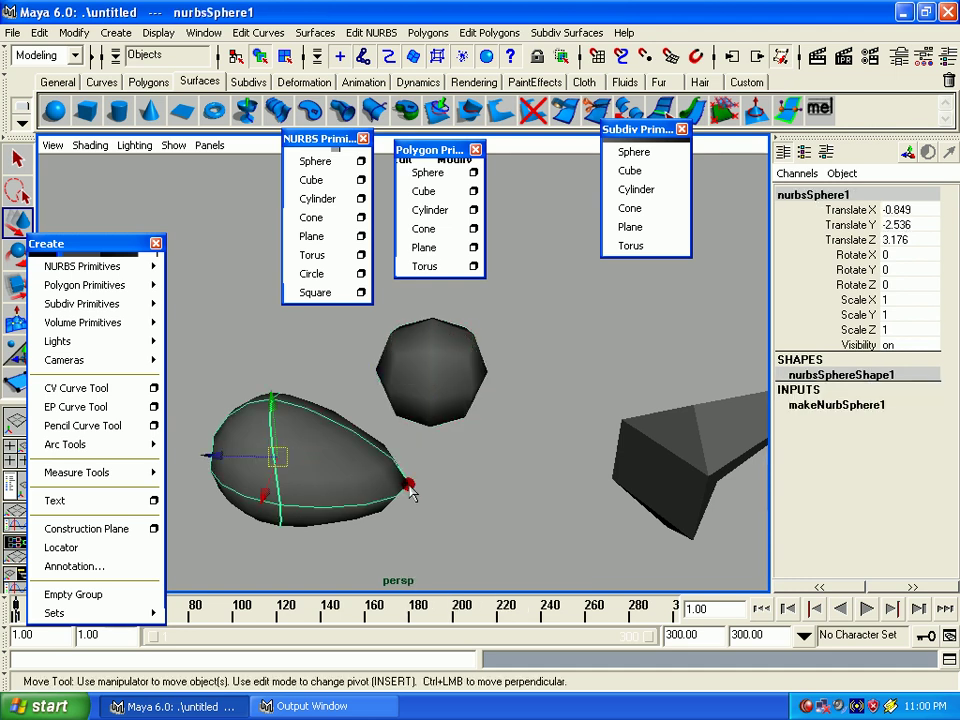
click(702, 480)
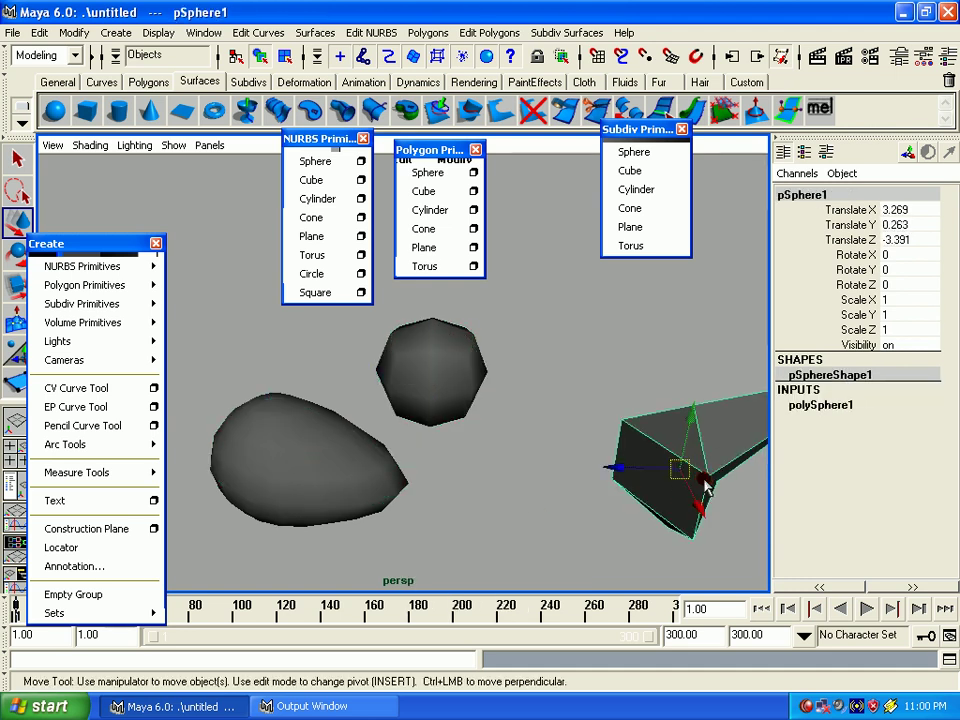
click(441, 365)
click(277, 460)
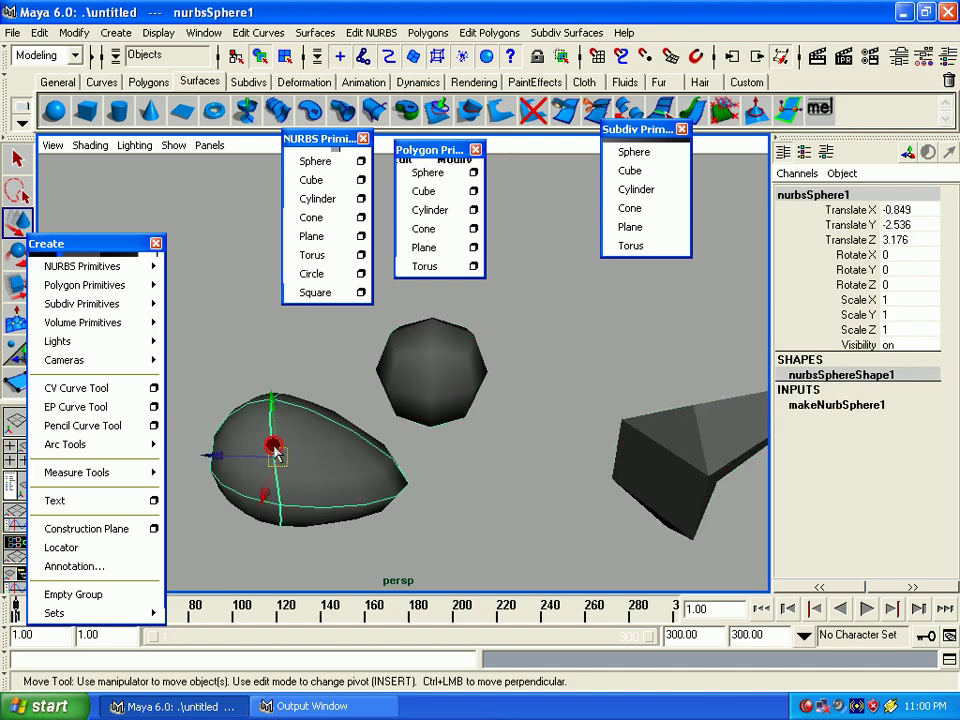
click(420, 345)
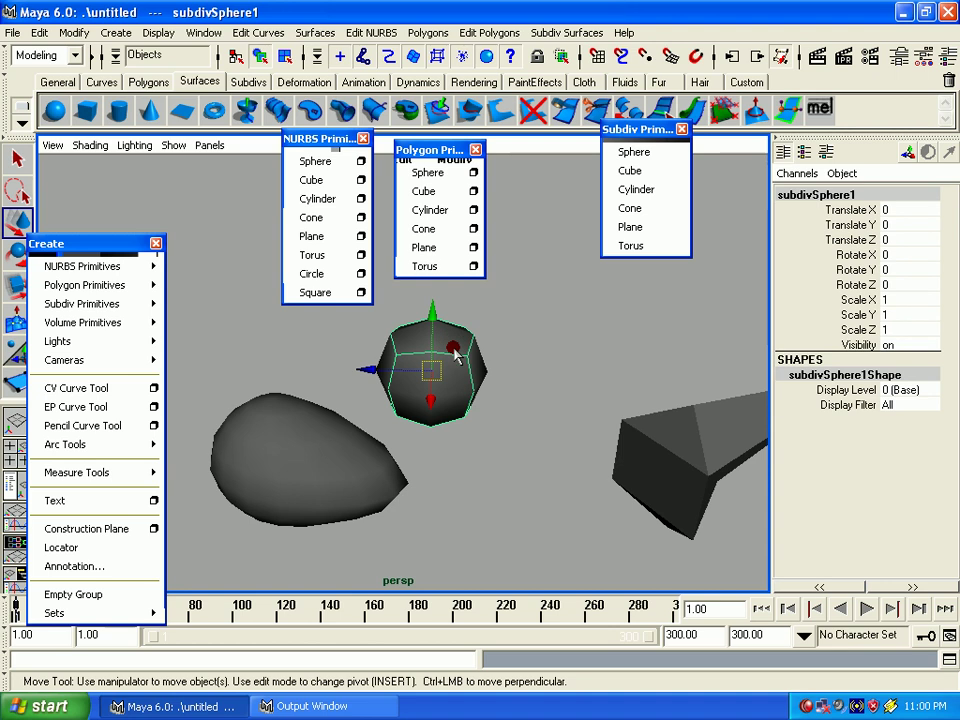
right_drag(455, 358, 530, 365)
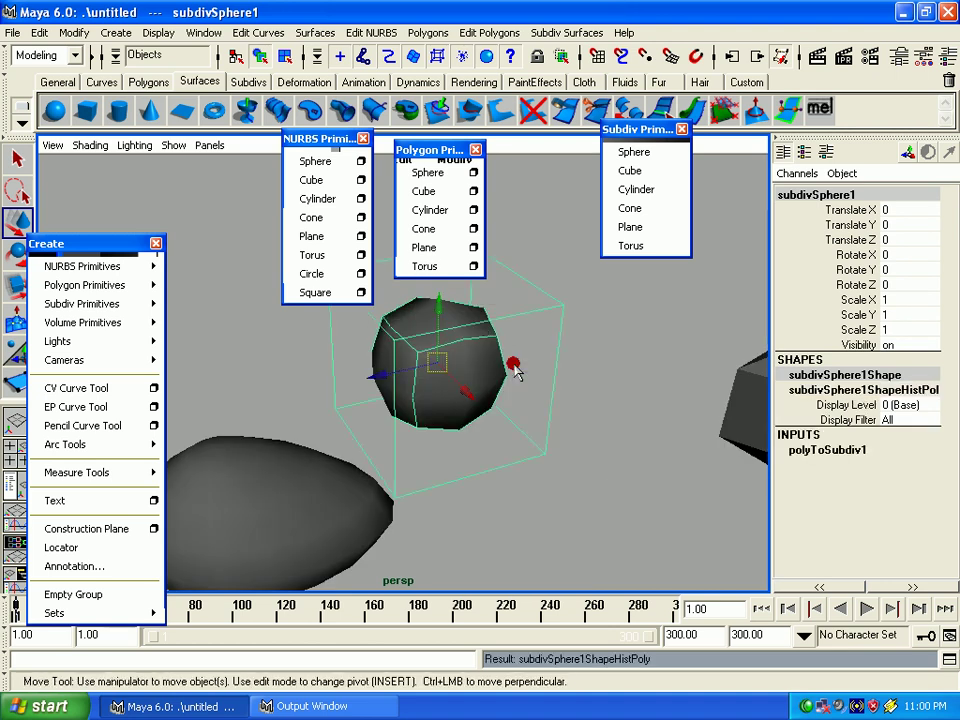
Step: Pull one proxy cage vertex outward, then further, stretching the sphere lopsided
alt+drag(513, 371, 574, 390)
mouse_move(574, 390)
alt+right_down()
mouse_move(488, 312)
mouse_move(430, 306)
alt+right_up()
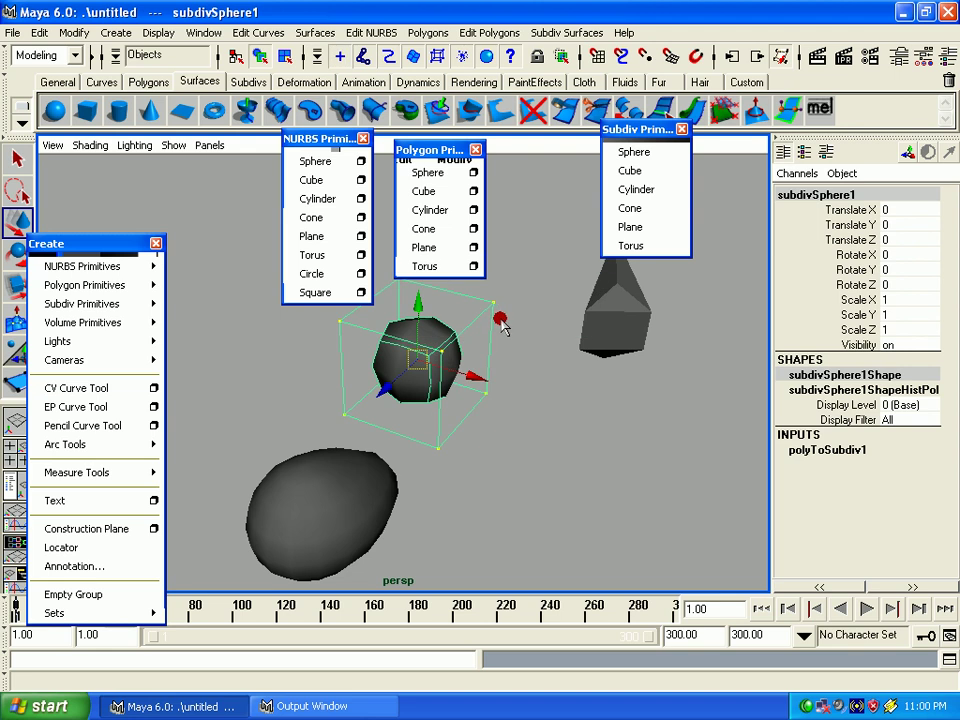
click(514, 332)
mouse_move(514, 332)
mouse_down()
mouse_move(586, 276)
mouse_move(643, 249)
mouse_move(521, 326)
mouse_move(585, 292)
mouse_up()
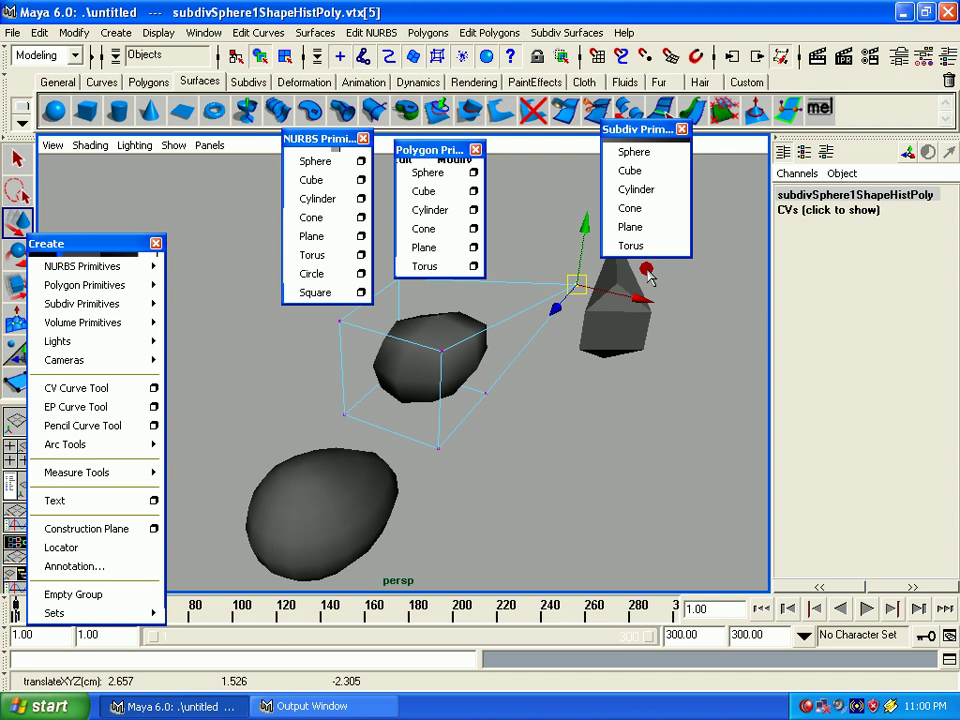
click(549, 279)
click(553, 294)
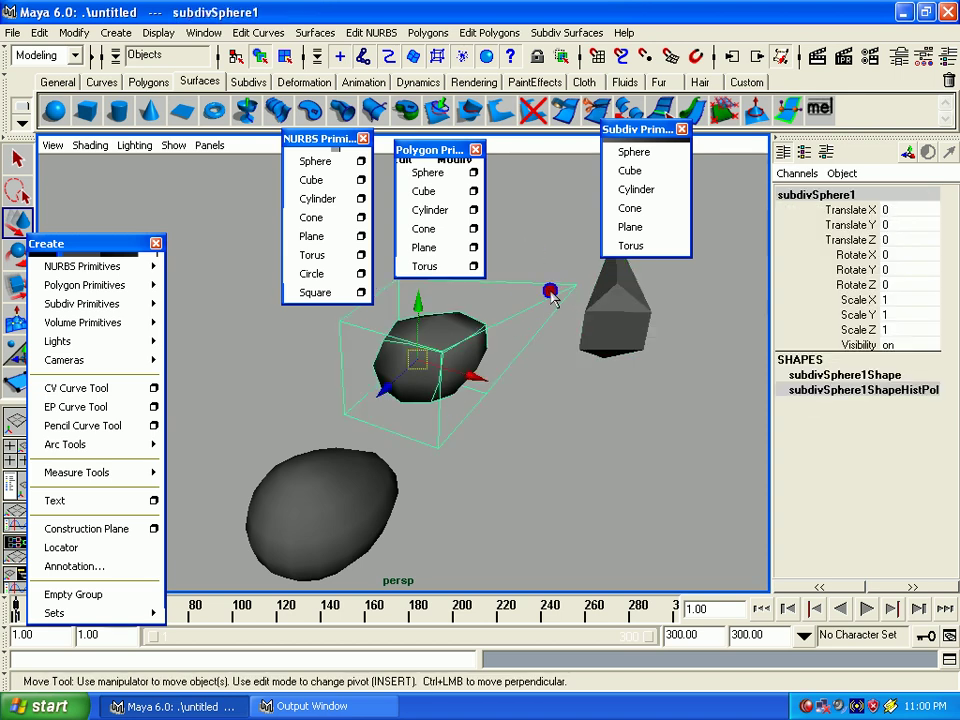
mouse_move(558, 292)
right_down()
mouse_move(518, 271)
mouse_move(546, 296)
right_up()
click(578, 275)
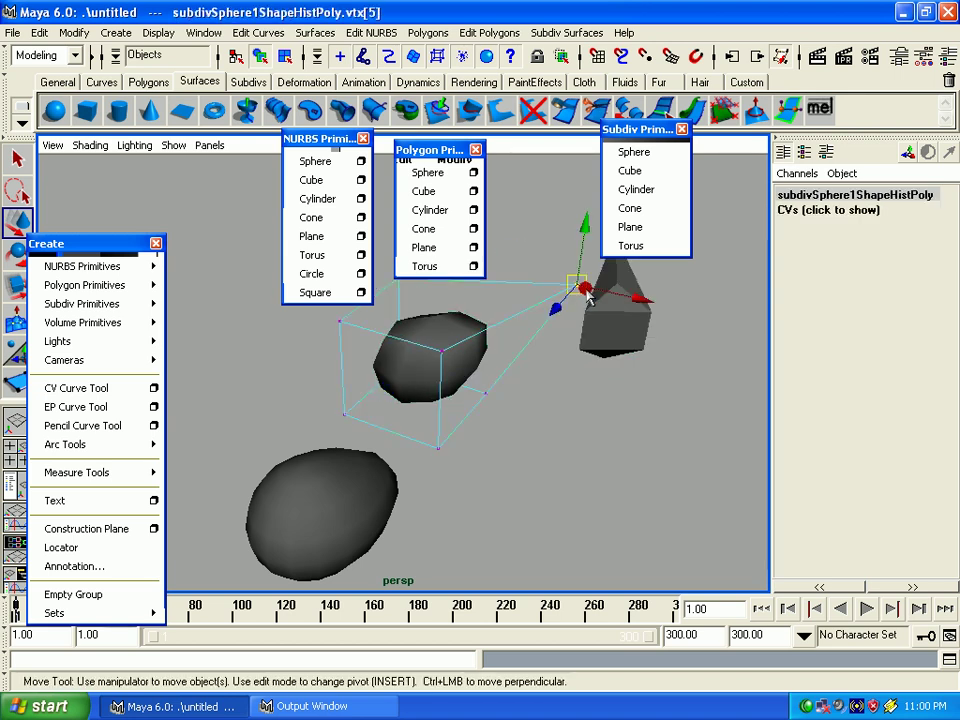
mouse_move(582, 281)
mouse_down()
mouse_move(478, 325)
mouse_move(588, 275)
mouse_up()
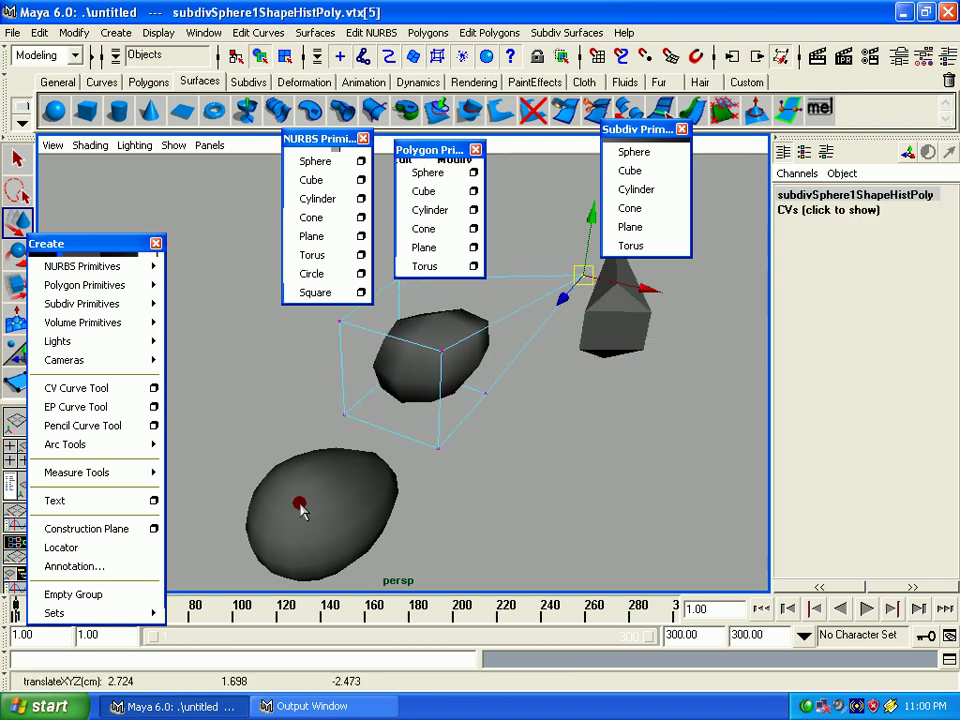
alt+drag(340, 503, 487, 461)
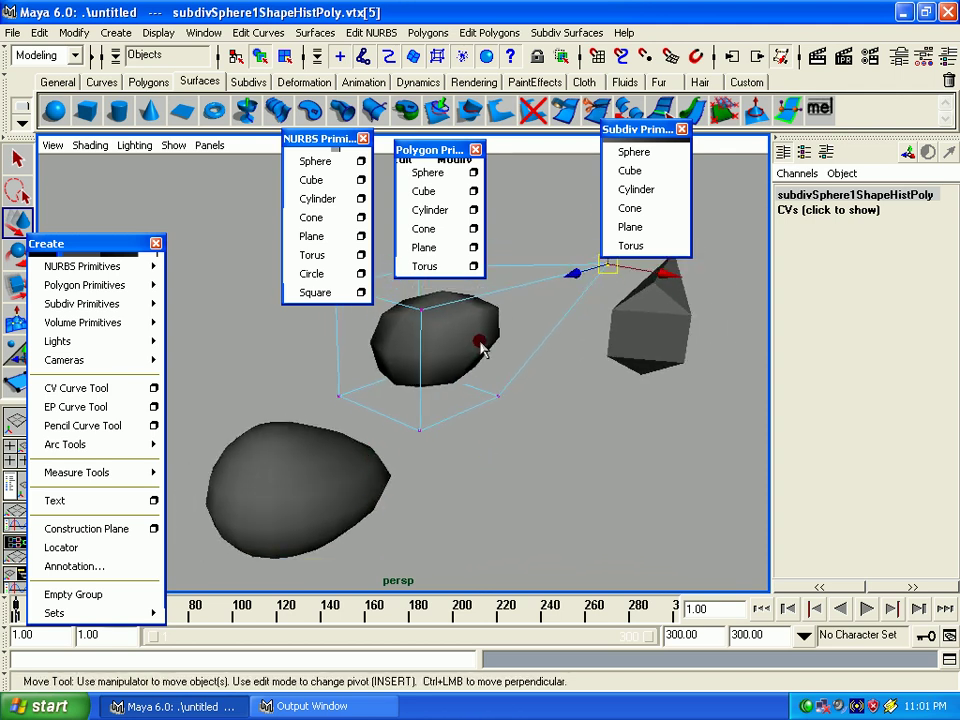
Step: Switch the subdiv sphere to vertex editing at a coarser display and move selected vertices
right_drag(459, 318, 407, 368)
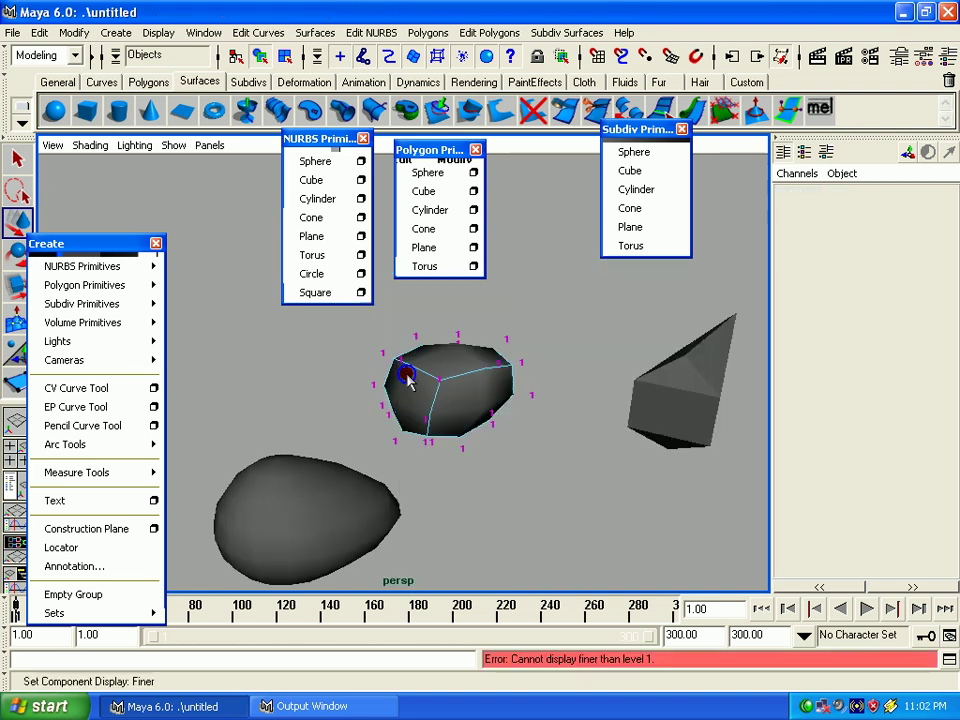
right_drag(349, 377, 358, 396)
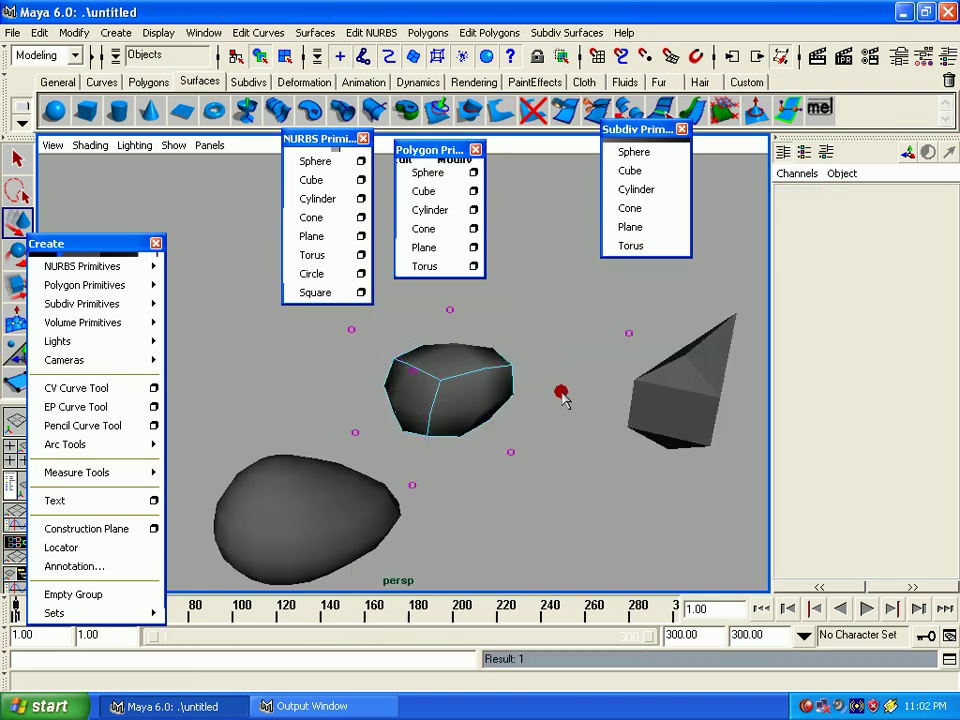
alt+drag(570, 388, 456, 386)
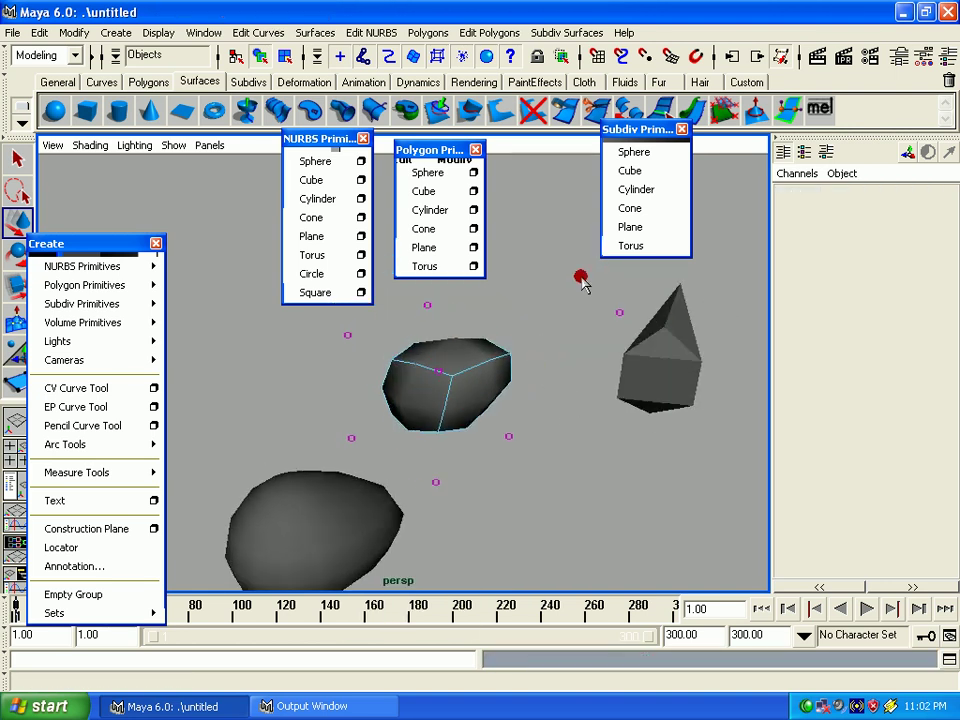
mouse_move(590, 279)
mouse_down()
mouse_move(635, 330)
mouse_move(626, 315)
mouse_move(500, 445)
mouse_move(508, 411)
mouse_move(491, 399)
mouse_move(508, 422)
mouse_move(521, 414)
mouse_move(564, 433)
mouse_move(540, 396)
mouse_move(546, 360)
mouse_move(514, 338)
mouse_move(520, 355)
mouse_move(489, 358)
mouse_up()
click(499, 440)
click(559, 330)
right_drag(443, 369, 443, 486)
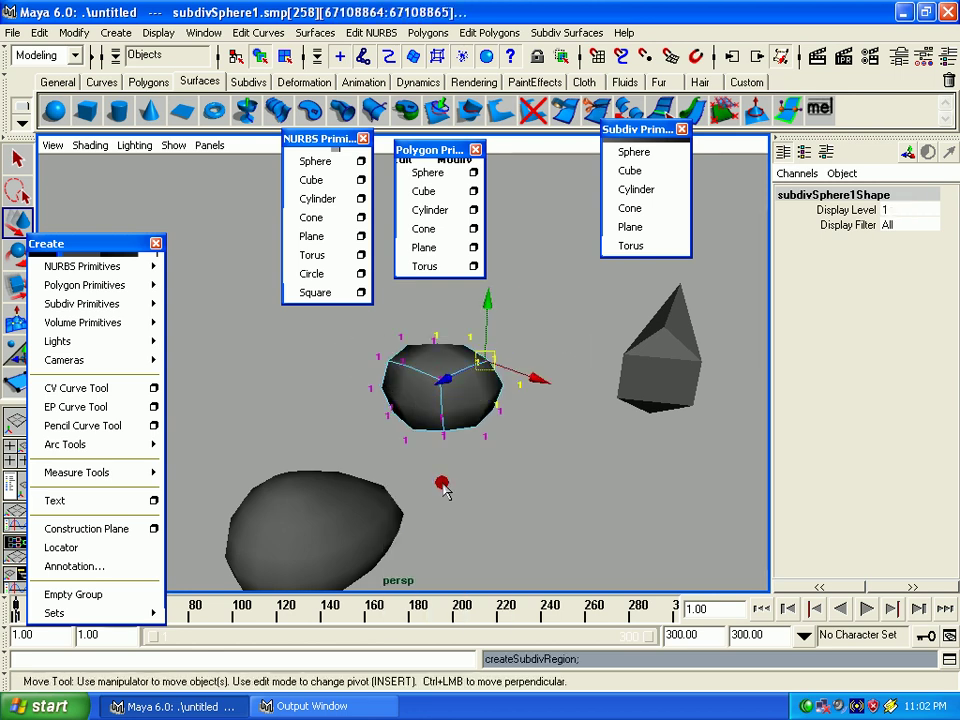
Step: Pull a left and a right vertex outward so the sphere bulges, then return to Object Mode
click(371, 342)
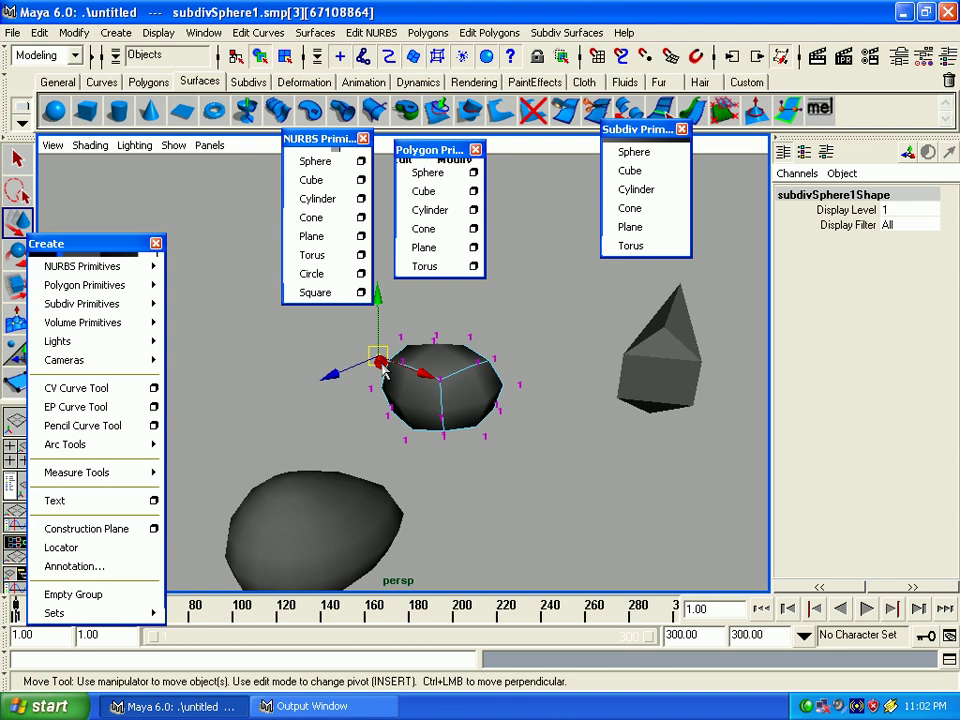
mouse_move(381, 358)
mouse_down()
mouse_move(292, 352)
mouse_move(398, 366)
mouse_move(308, 353)
mouse_move(375, 390)
mouse_up()
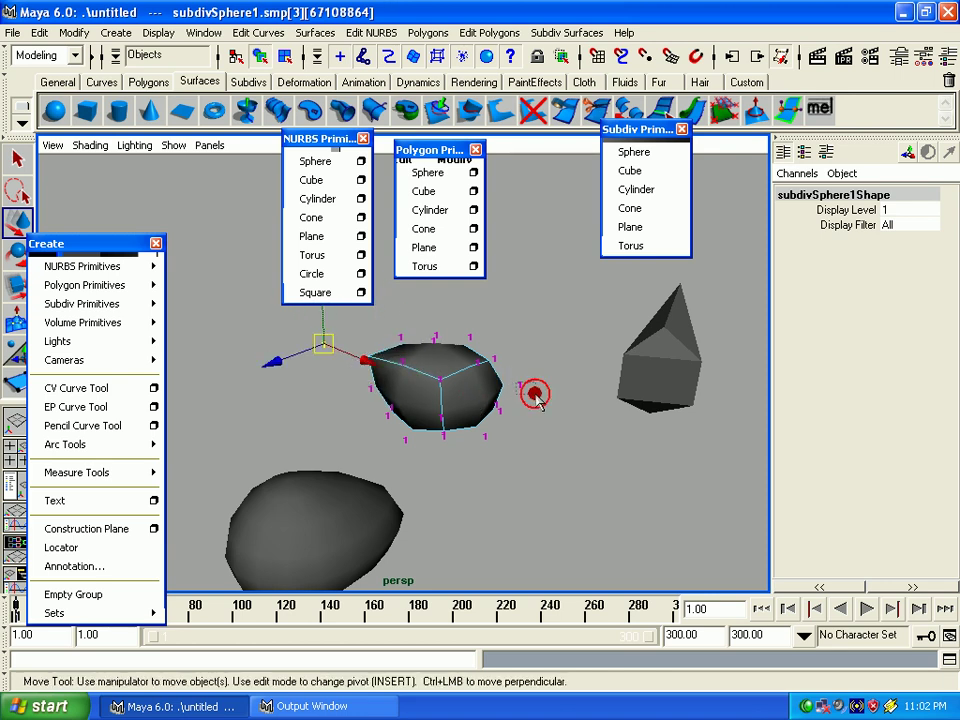
mouse_move(536, 392)
mouse_down()
mouse_move(521, 386)
mouse_move(558, 378)
mouse_up()
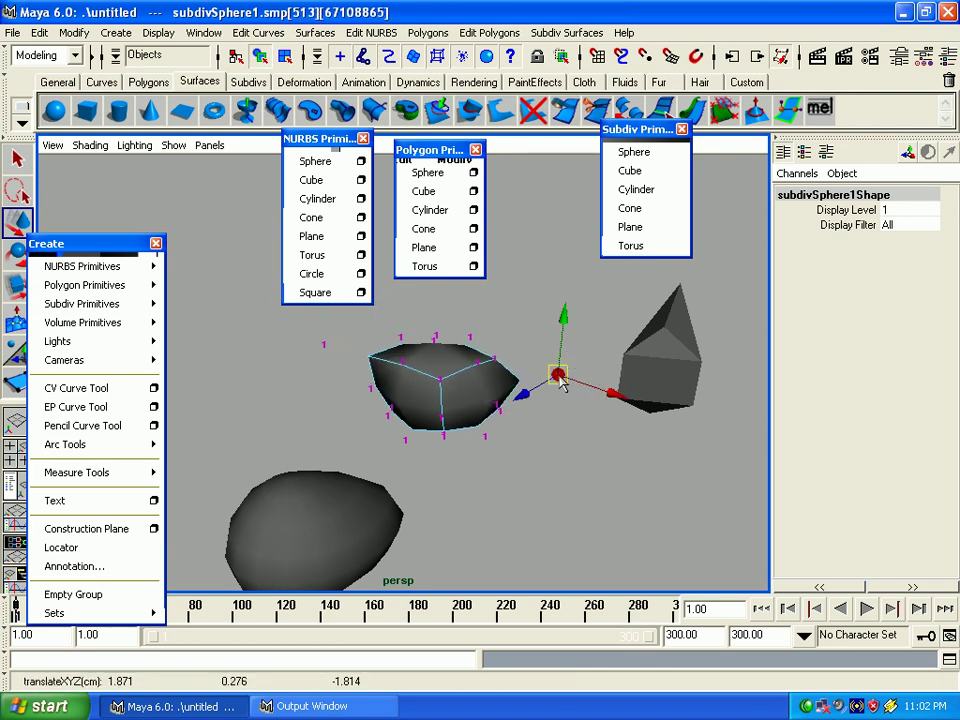
right_drag(558, 378, 561, 466)
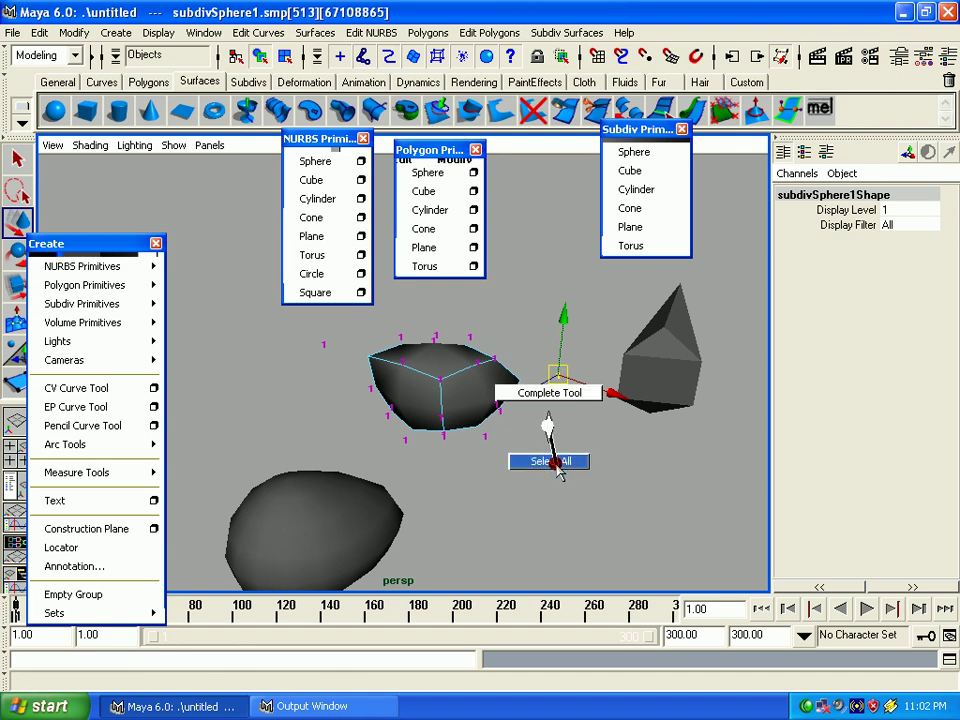
mouse_move(476, 418)
alt+mouse_down()
mouse_move(497, 420)
mouse_move(491, 390)
mouse_move(469, 441)
mouse_move(535, 422)
alt+mouse_up()
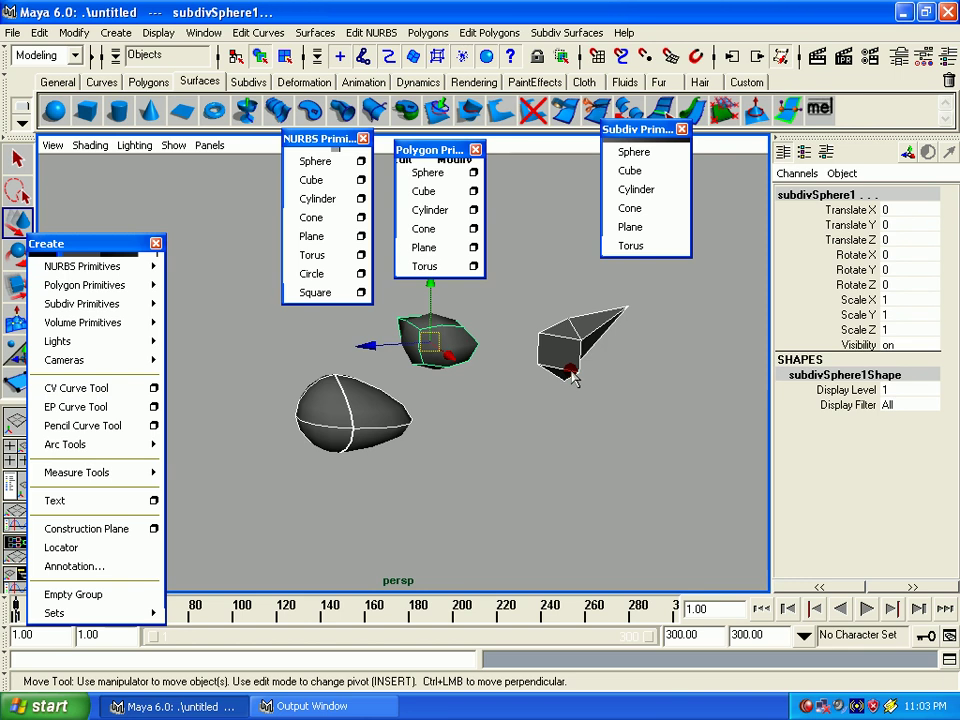
Step: Clear the scene and close the NURBS, polygon and subdiv primitive tear-offs
key(ctrl+n)
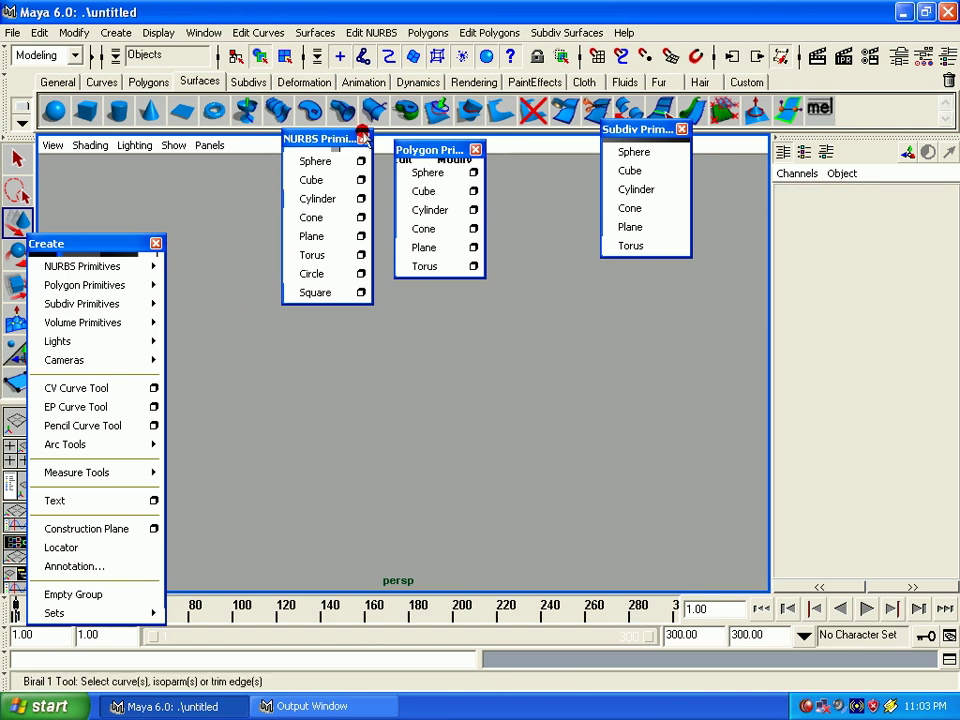
click(364, 139)
click(475, 149)
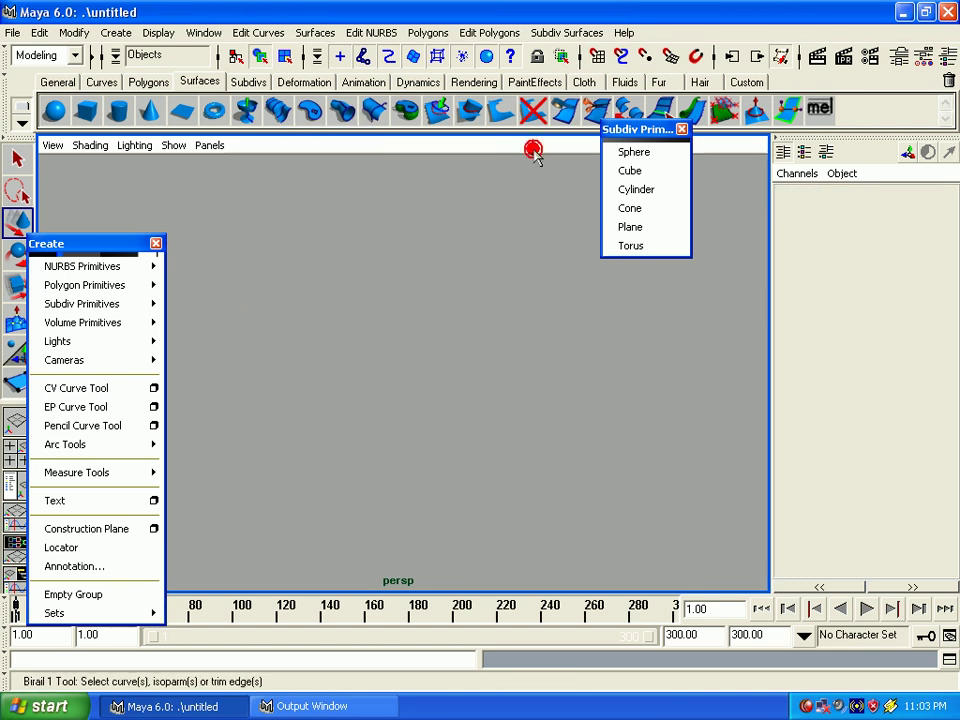
click(681, 129)
Step: Tear off Create > Lights into a floating window, move it aside, and open the Show menu
drag(111, 243, 120, 175)
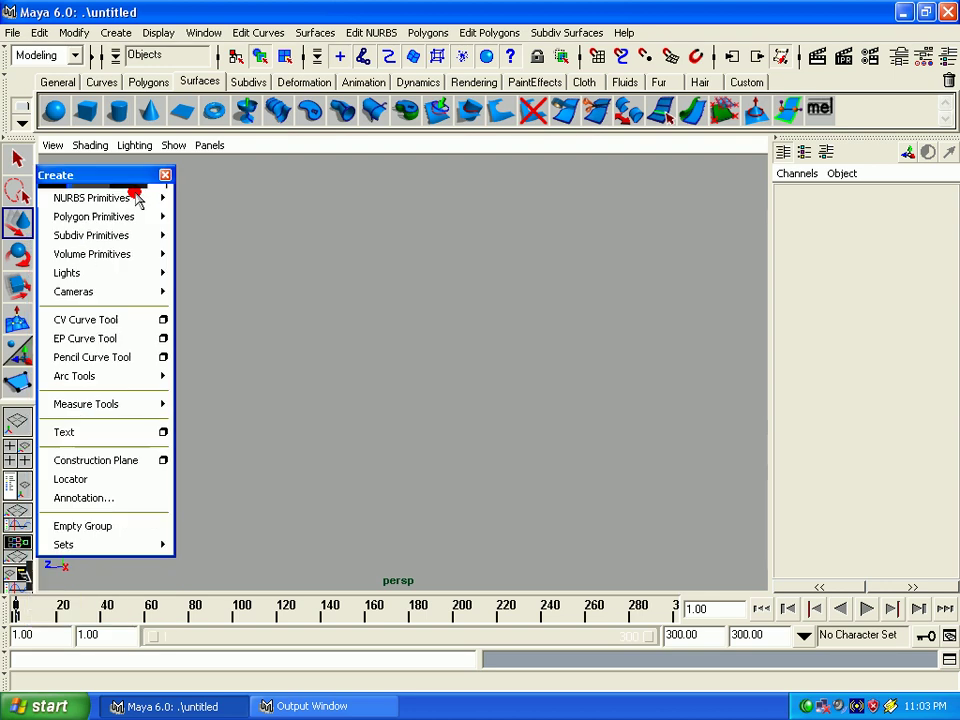
click(92, 274)
click(214, 269)
drag(722, 190, 724, 192)
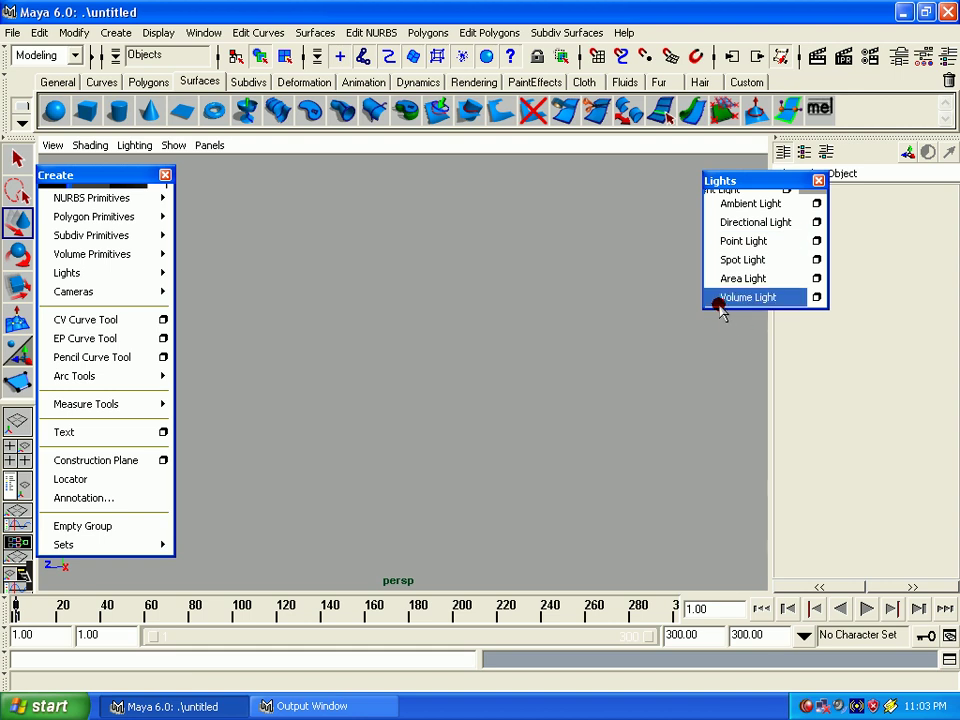
click(174, 145)
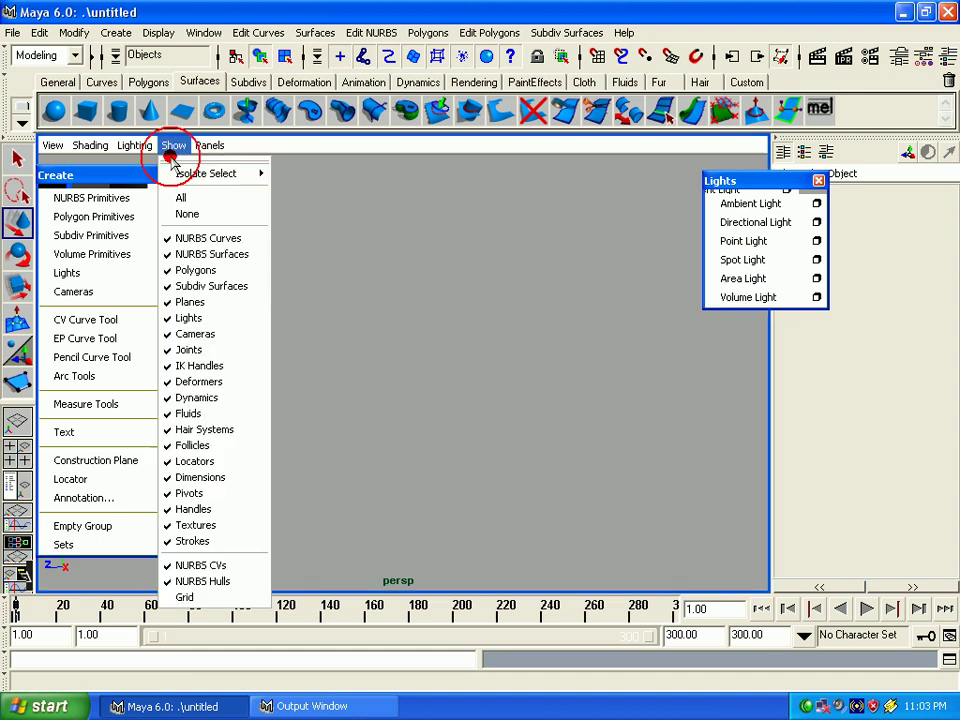
Step: Turn the grid back on and add an ambient light and a directional light moved lower left
click(184, 597)
click(744, 212)
mouse_move(489, 332)
alt+mouse_down()
mouse_move(441, 441)
mouse_move(540, 375)
alt+mouse_up()
click(707, 232)
drag(419, 335, 240, 422)
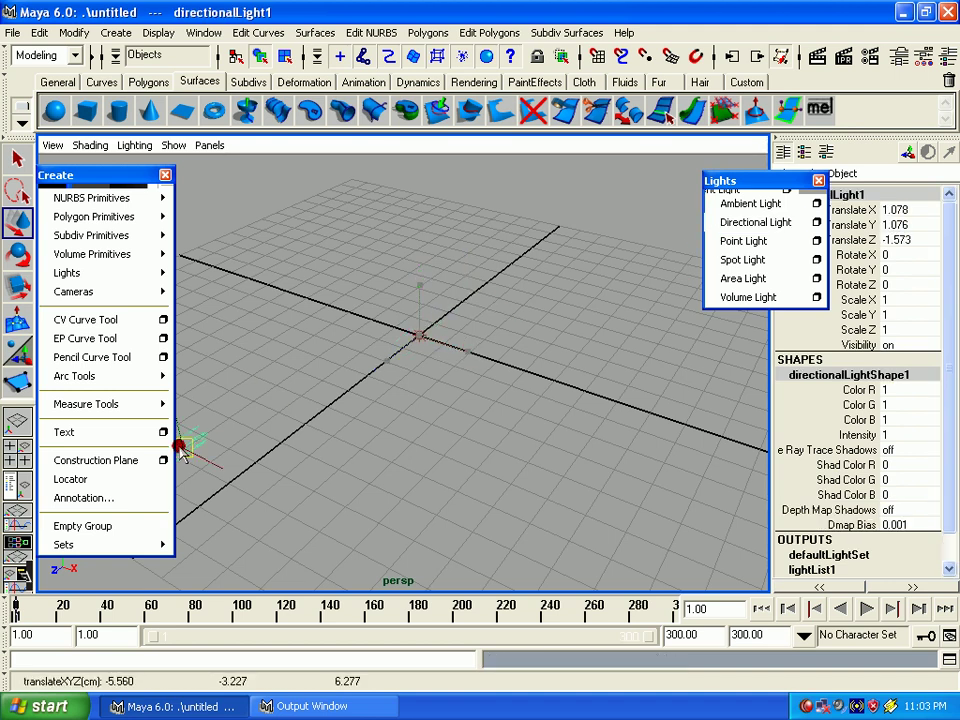
Step: Add a NURBS sphere, raise the directional light above the grid, and move the sphere right of the origin
click(54, 108)
mouse_move(422, 343)
alt+mouse_down()
mouse_move(435, 354)
mouse_move(439, 336)
mouse_move(524, 392)
mouse_move(439, 439)
alt+mouse_up()
click(250, 315)
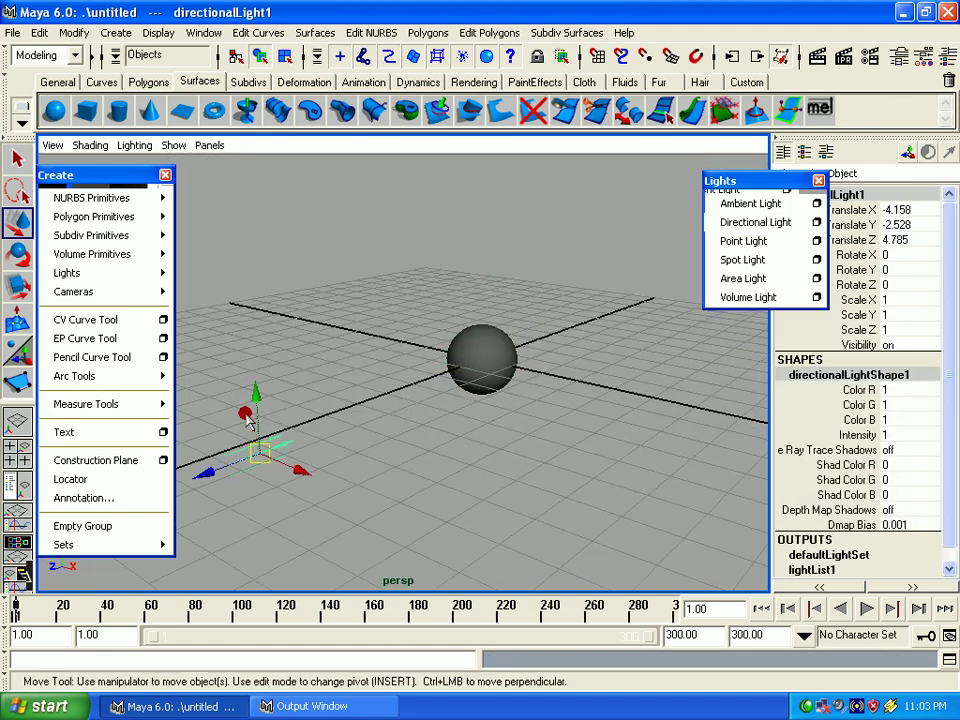
drag(250, 315, 325, 388)
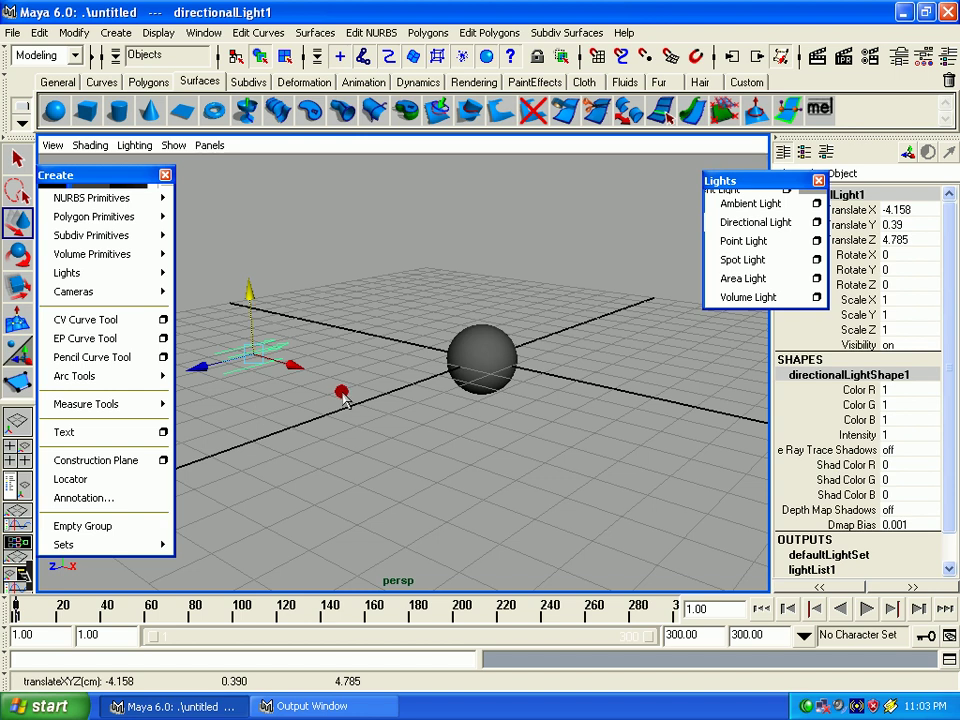
key(7)
mouse_move(237, 365)
mouse_down()
mouse_move(326, 405)
mouse_move(315, 383)
mouse_up()
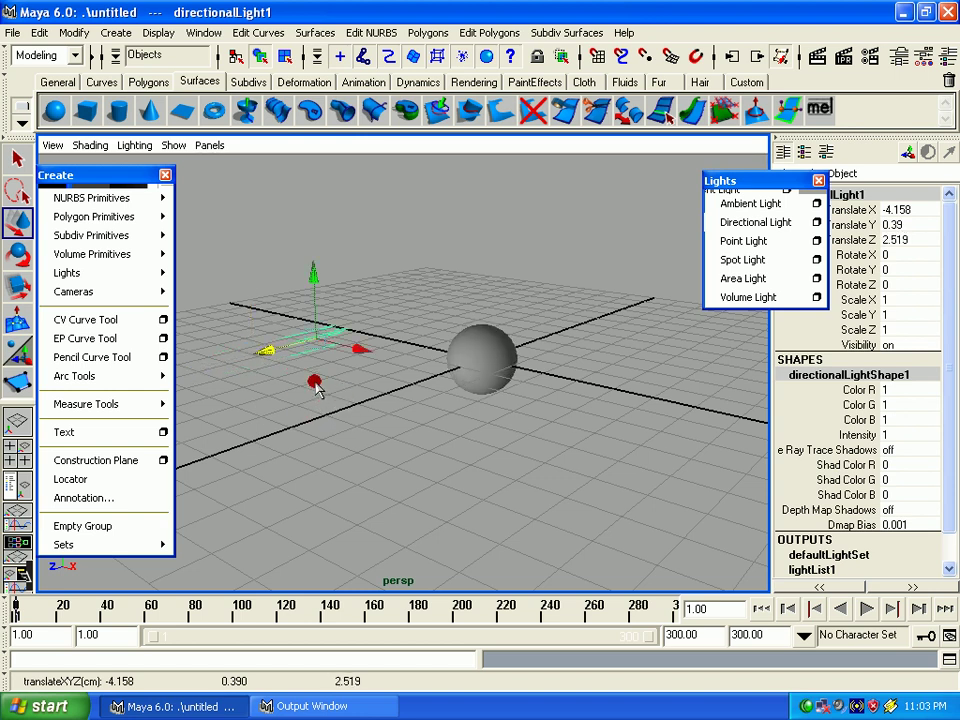
click(429, 360)
click(484, 375)
mouse_move(484, 375)
mouse_down()
mouse_move(574, 332)
mouse_move(582, 345)
mouse_up()
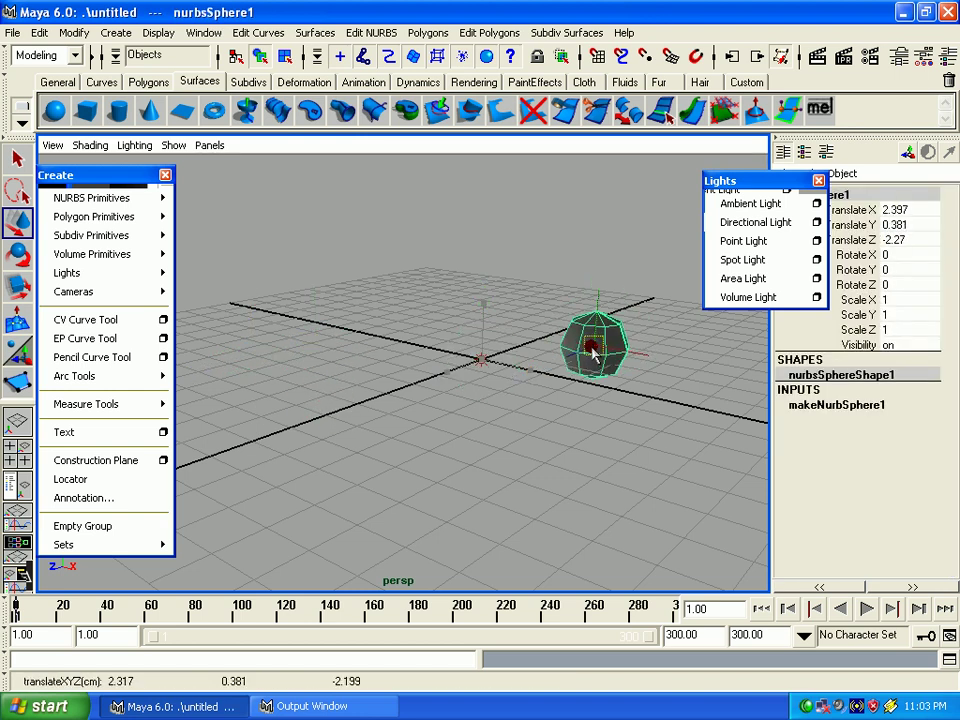
Step: Add another ambient light lifted above the grid and a directional light placed front-left
click(750, 203)
mouse_move(484, 375)
mouse_down()
mouse_move(439, 444)
mouse_move(449, 318)
mouse_up()
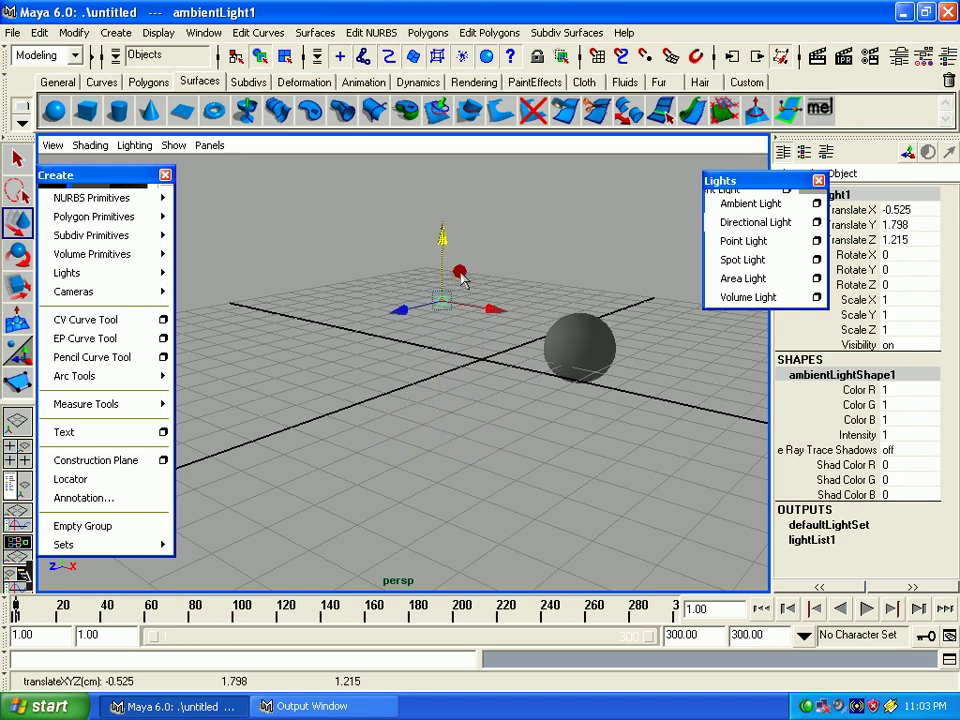
click(745, 222)
mouse_move(456, 390)
mouse_down()
mouse_move(467, 369)
mouse_move(306, 418)
mouse_up()
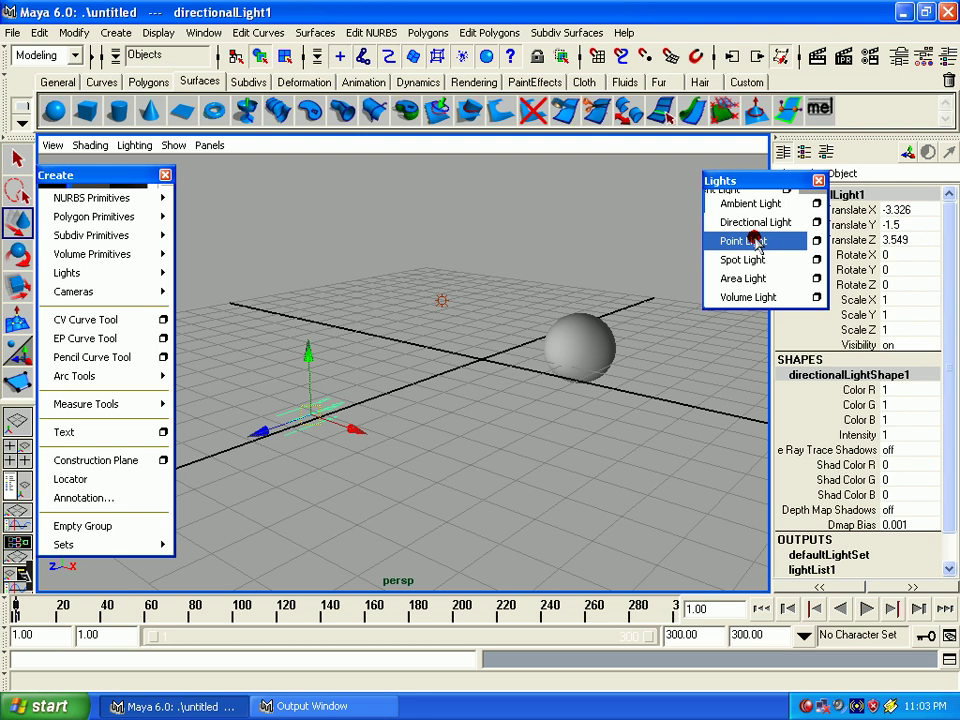
Step: Add point, spot, area and volume lights, move each into place, then select all lights
click(757, 243)
mouse_move(483, 368)
mouse_down()
mouse_move(621, 407)
mouse_move(628, 265)
mouse_up()
click(714, 260)
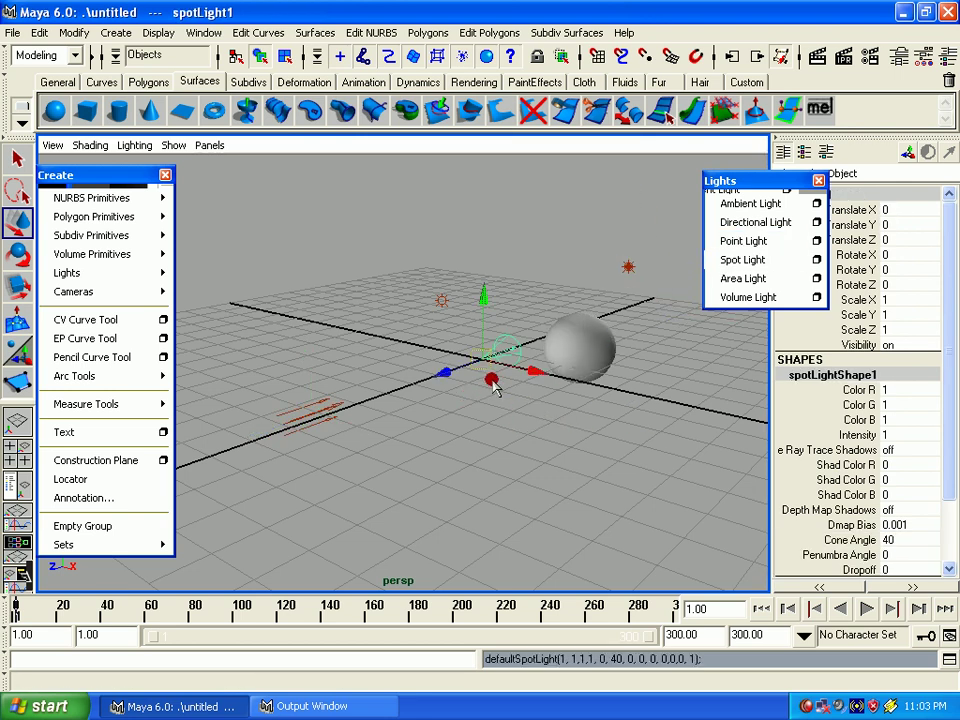
mouse_move(491, 381)
mouse_down()
mouse_move(459, 437)
mouse_move(549, 437)
mouse_move(461, 437)
mouse_up()
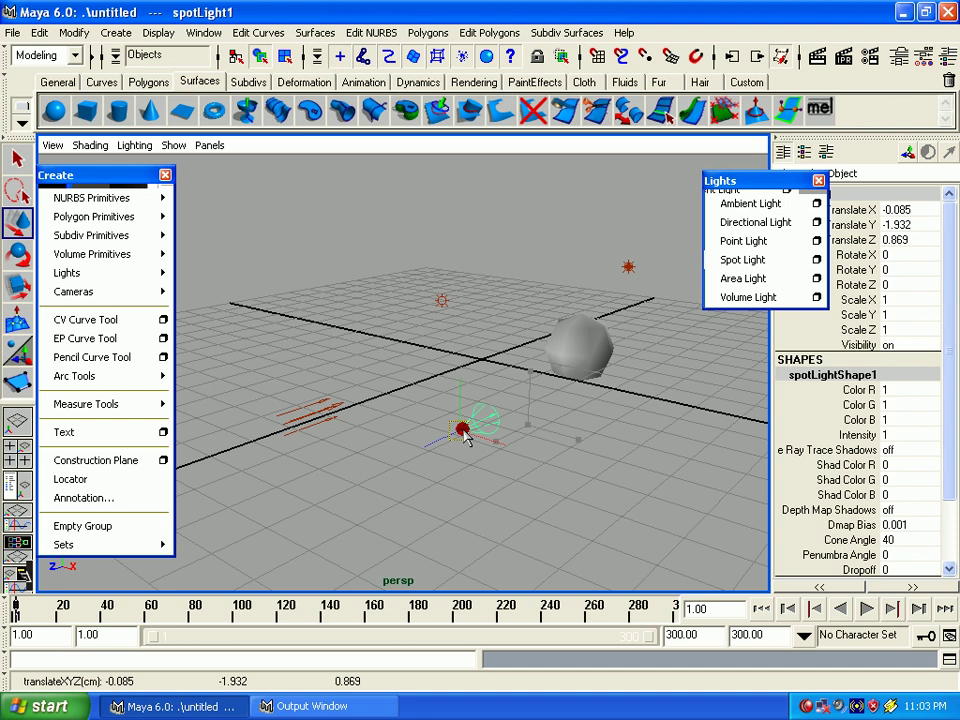
click(737, 282)
mouse_move(478, 356)
mouse_down()
mouse_move(332, 422)
mouse_move(510, 274)
mouse_move(515, 290)
mouse_up()
click(741, 297)
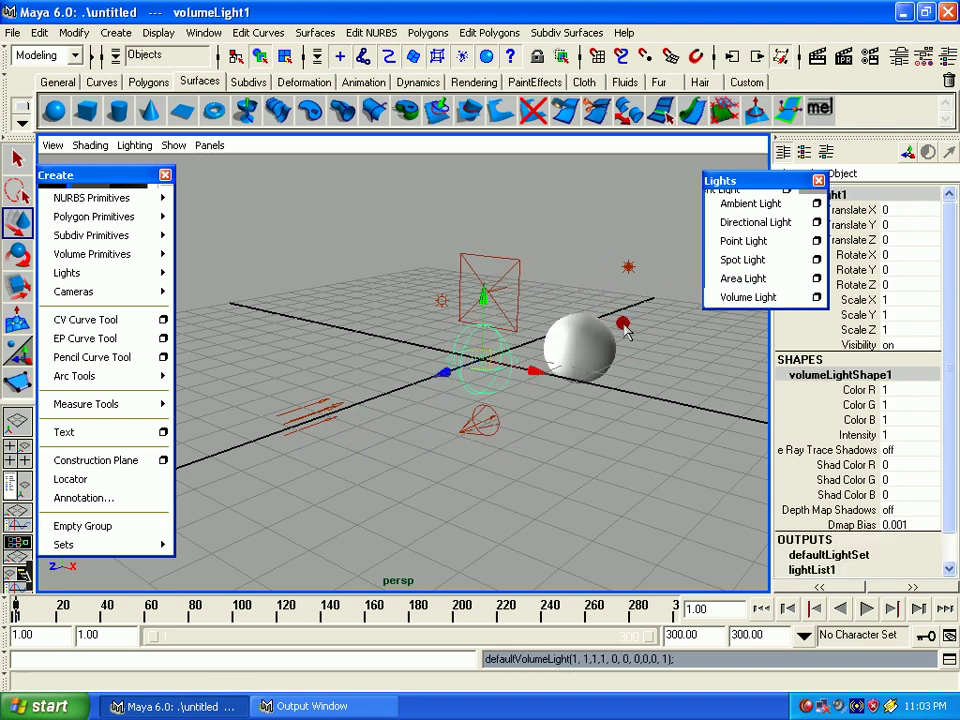
mouse_move(482, 358)
mouse_down()
mouse_move(499, 356)
mouse_move(421, 337)
mouse_move(520, 300)
mouse_move(570, 180)
mouse_move(624, 270)
mouse_move(457, 228)
mouse_move(317, 368)
mouse_up()
alt+right_drag(317, 368, 383, 375)
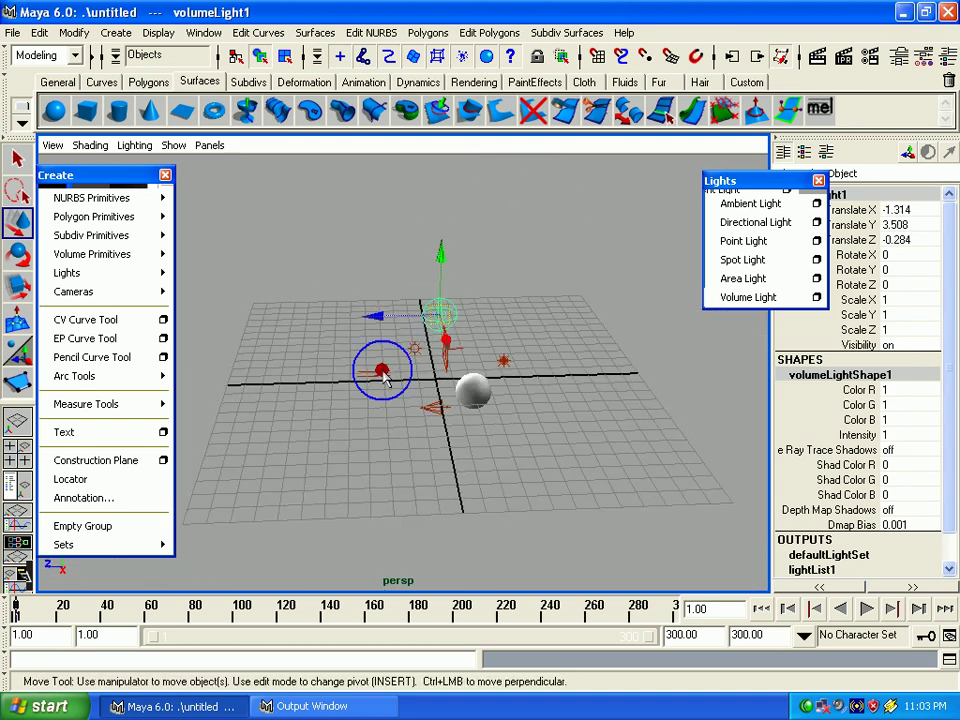
alt+drag(386, 376, 496, 386)
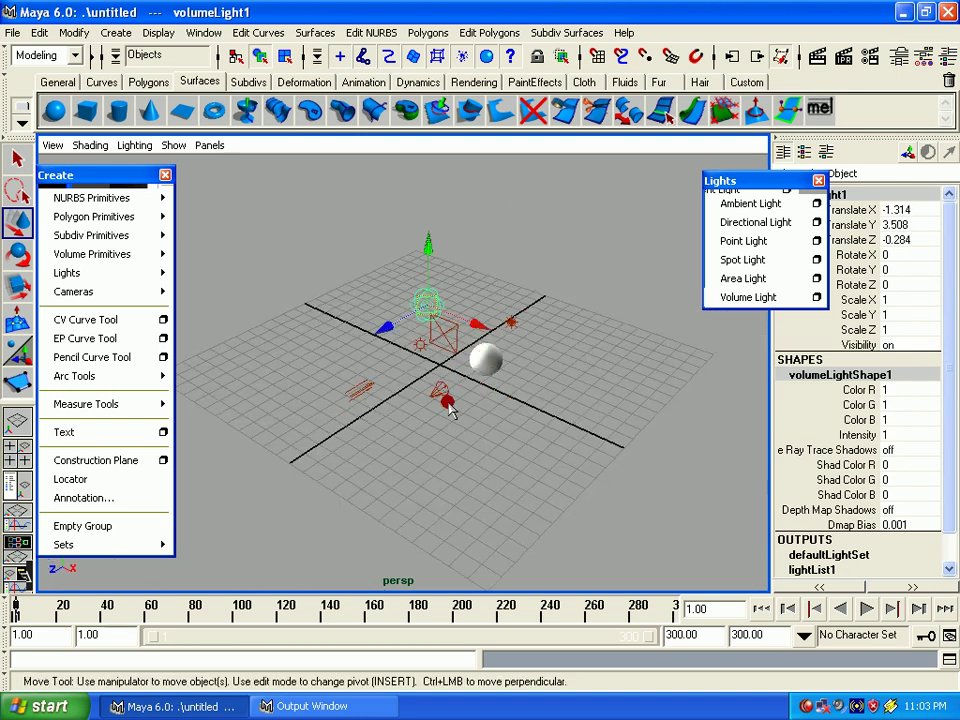
drag(658, 430, 640, 410)
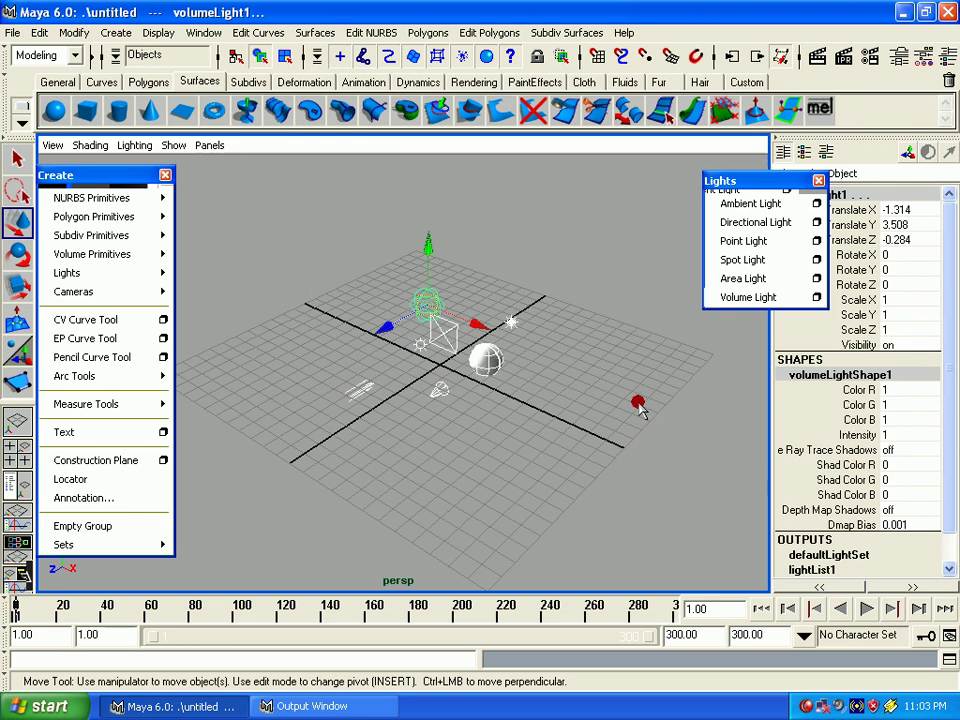
Step: Delete the lights, close the Lights tear-off, and float the Create > Cameras list aside
key(Delete)
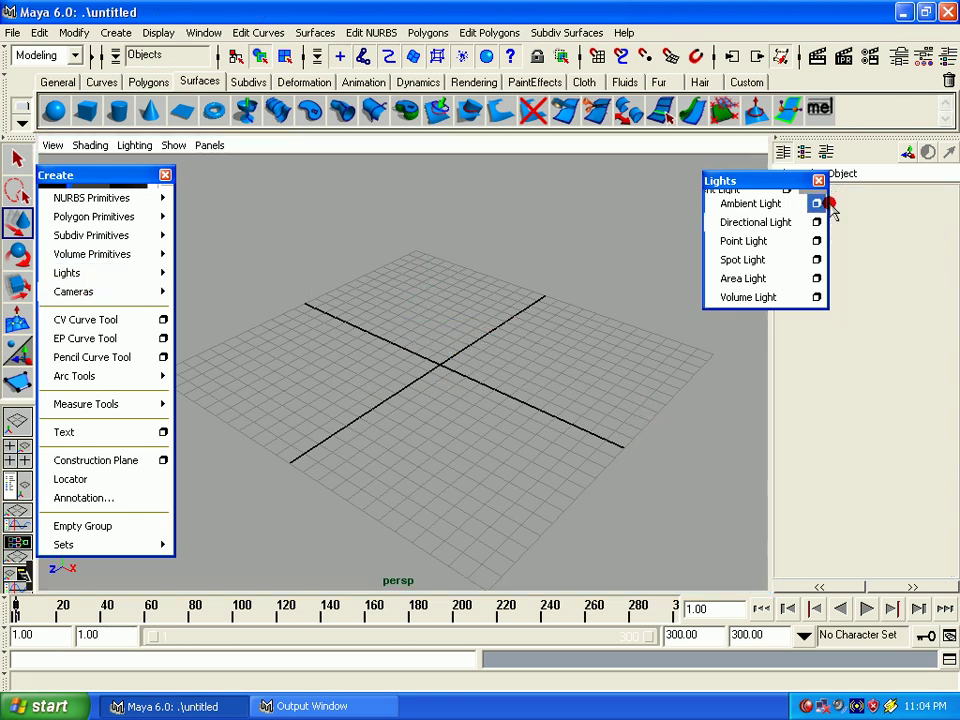
click(815, 181)
click(68, 291)
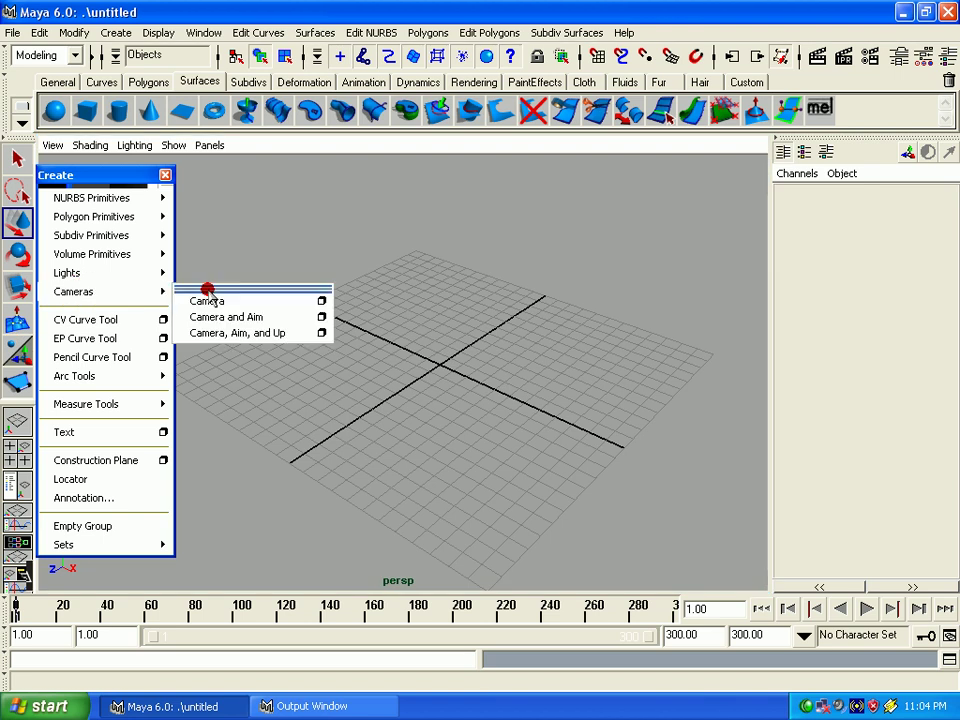
click(208, 288)
drag(232, 290, 489, 231)
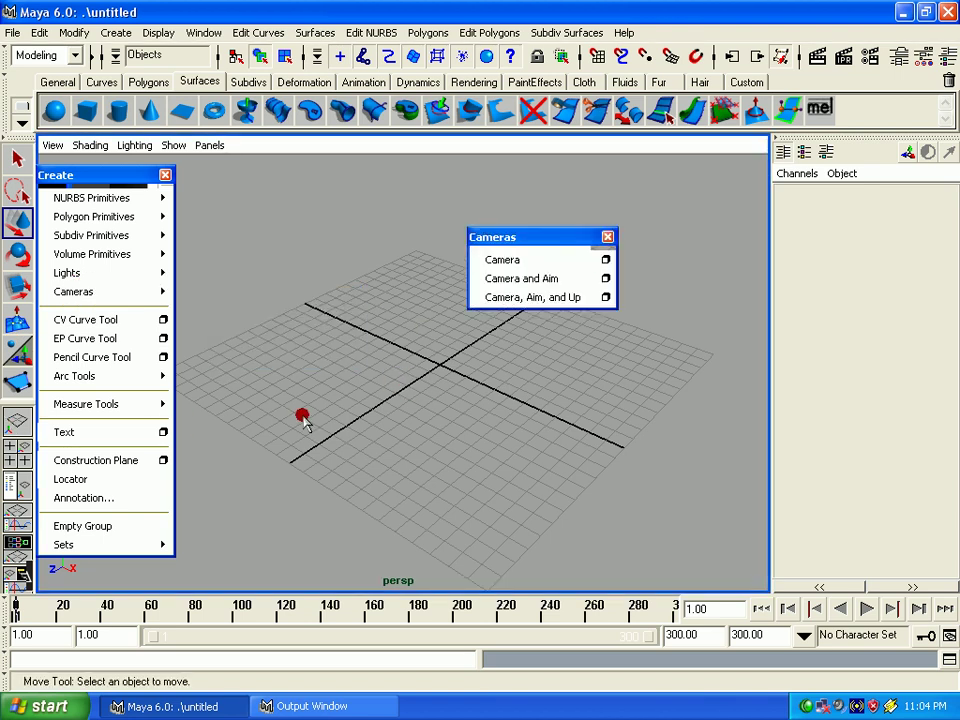
drag(552, 240, 603, 230)
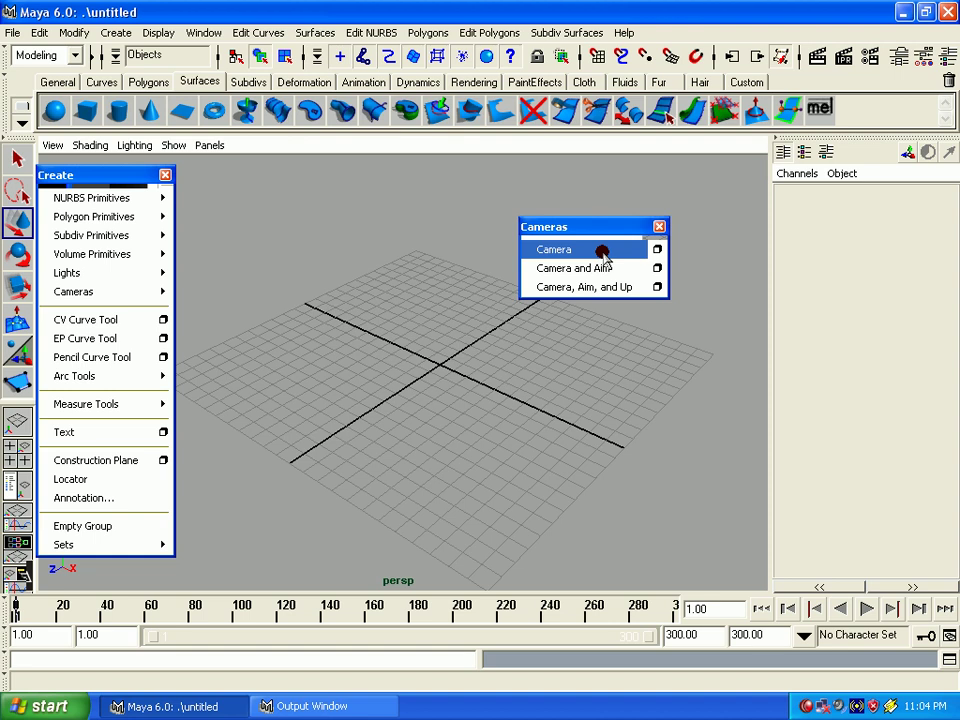
Step: Create camera1 moved forward to Translate Z 7.939 and add a NURBS sphere at the origin
click(602, 252)
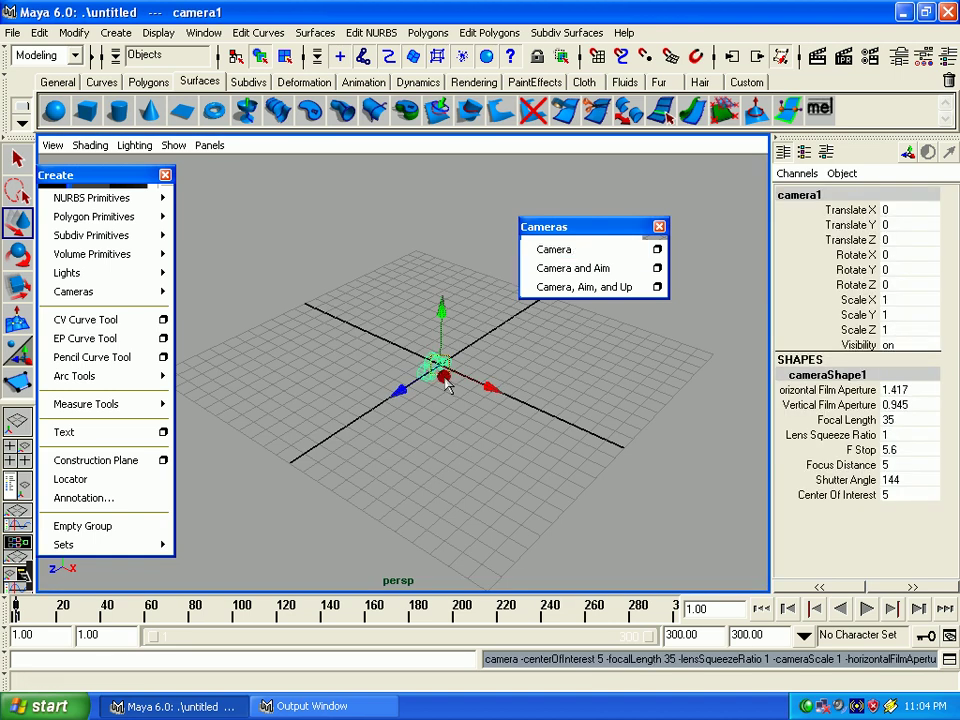
mouse_move(443, 380)
alt+mouse_down()
mouse_move(443, 361)
mouse_move(270, 452)
alt+mouse_up()
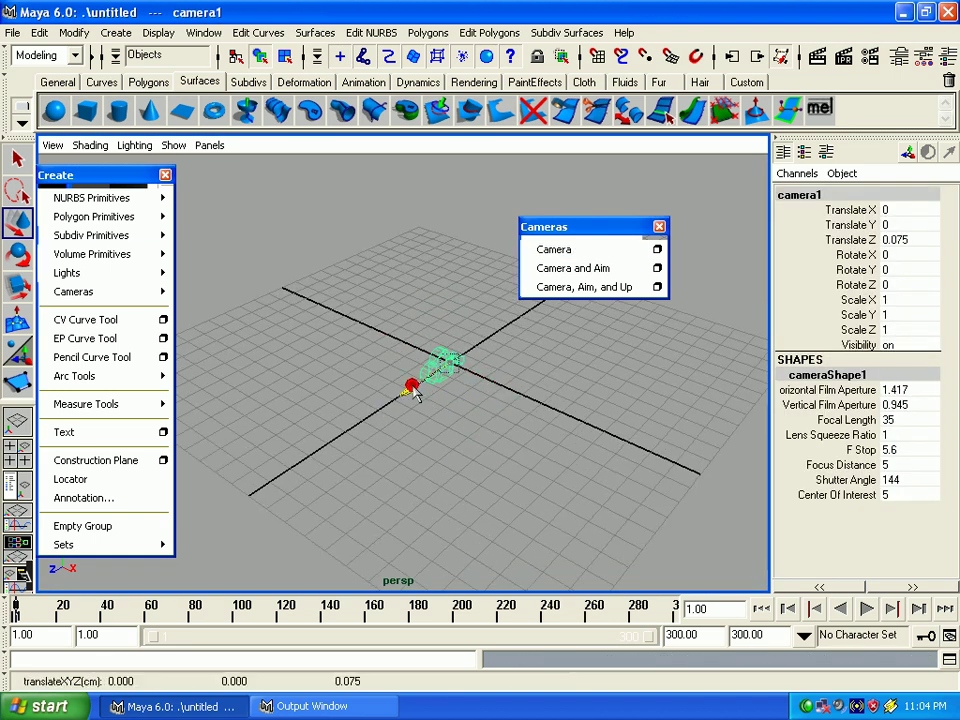
click(54, 110)
alt+right_drag(450, 365, 493, 443)
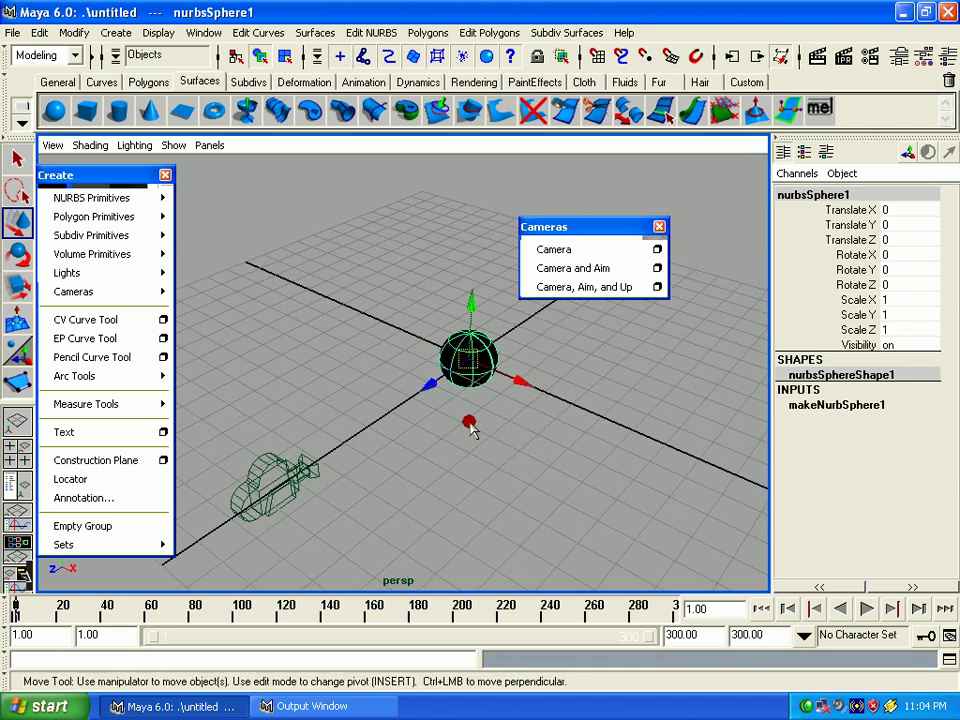
alt+drag(371, 443, 443, 407)
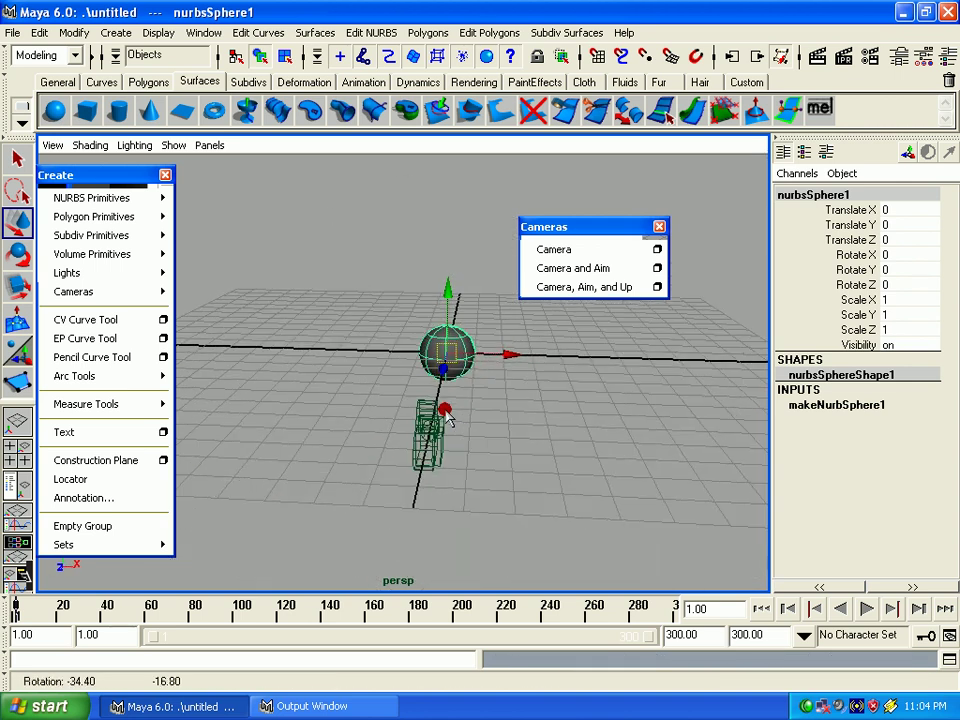
Step: Frame the sphere with camera1 to its left and open the Panels > Perspective camera list
click(431, 438)
click(447, 348)
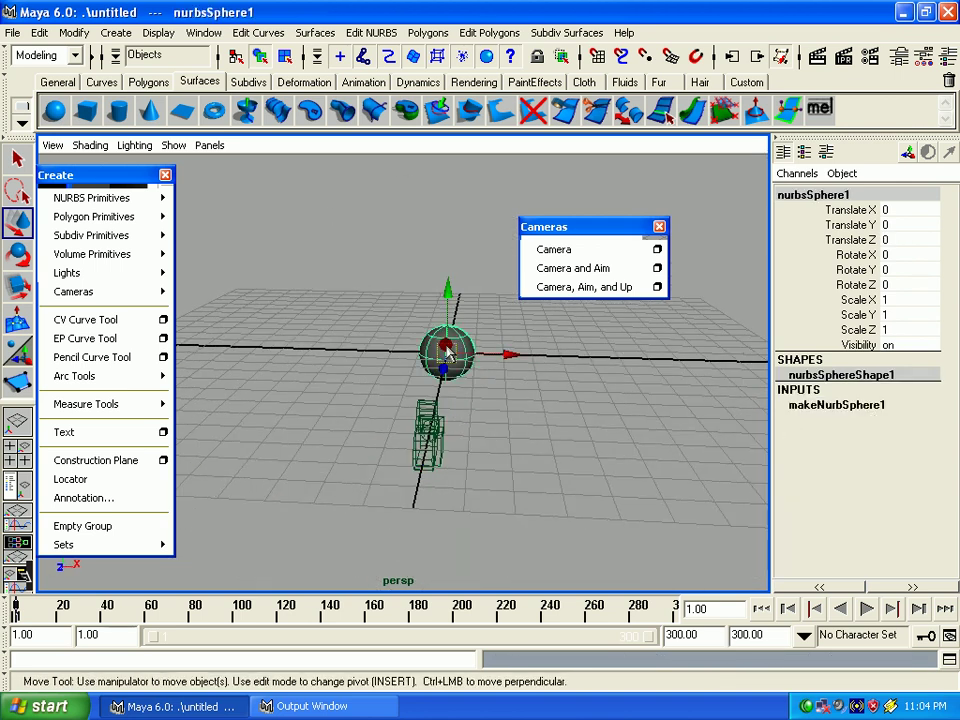
alt+right_drag(447, 348, 474, 474)
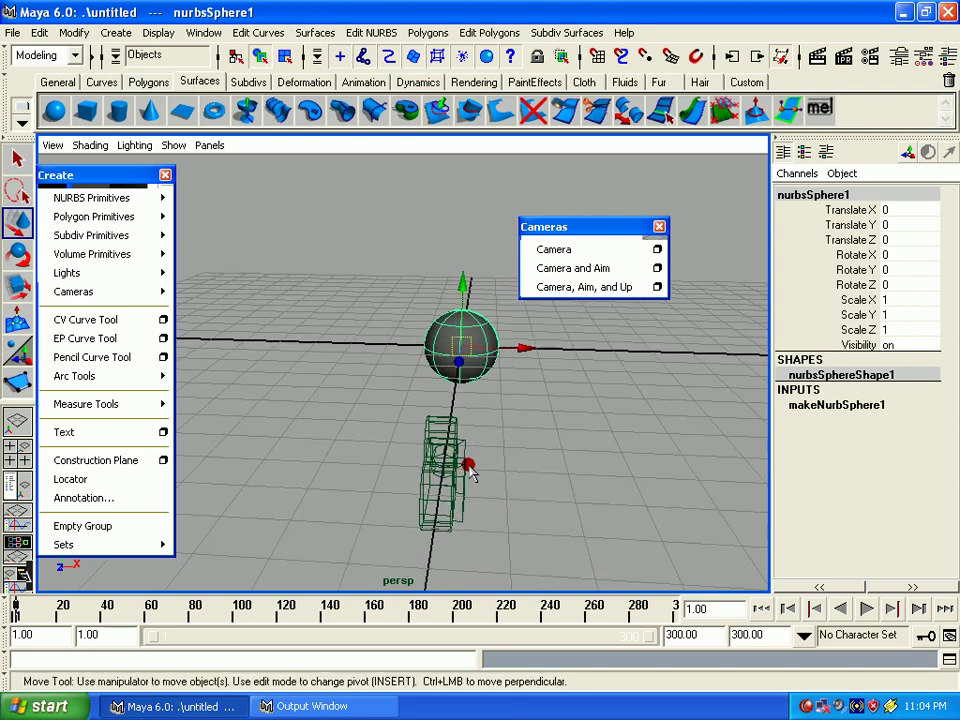
alt+drag(456, 456, 403, 446)
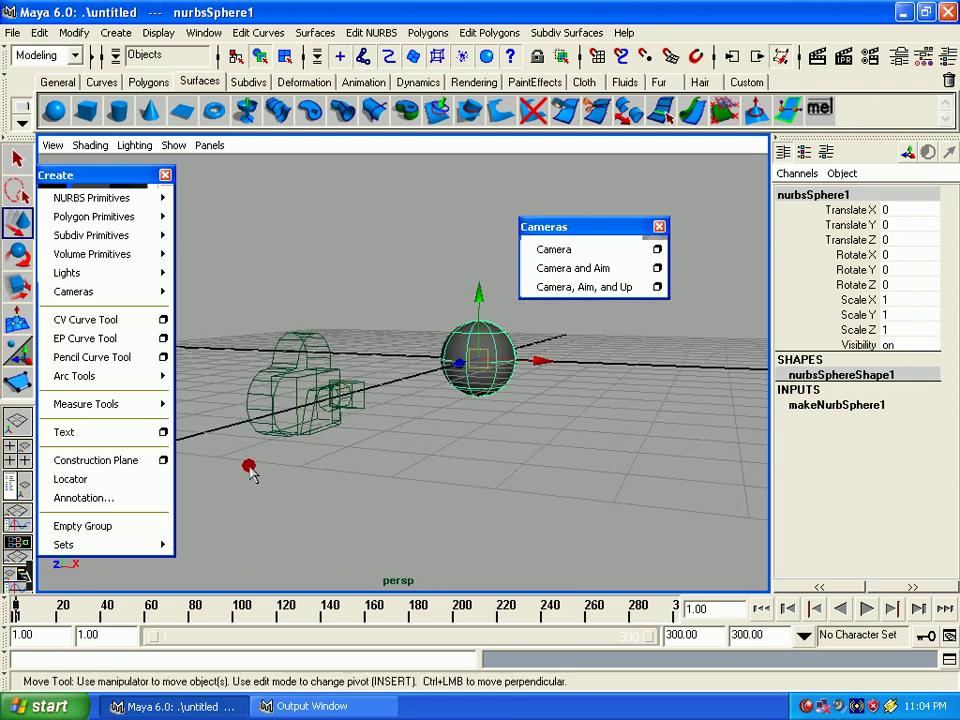
click(271, 338)
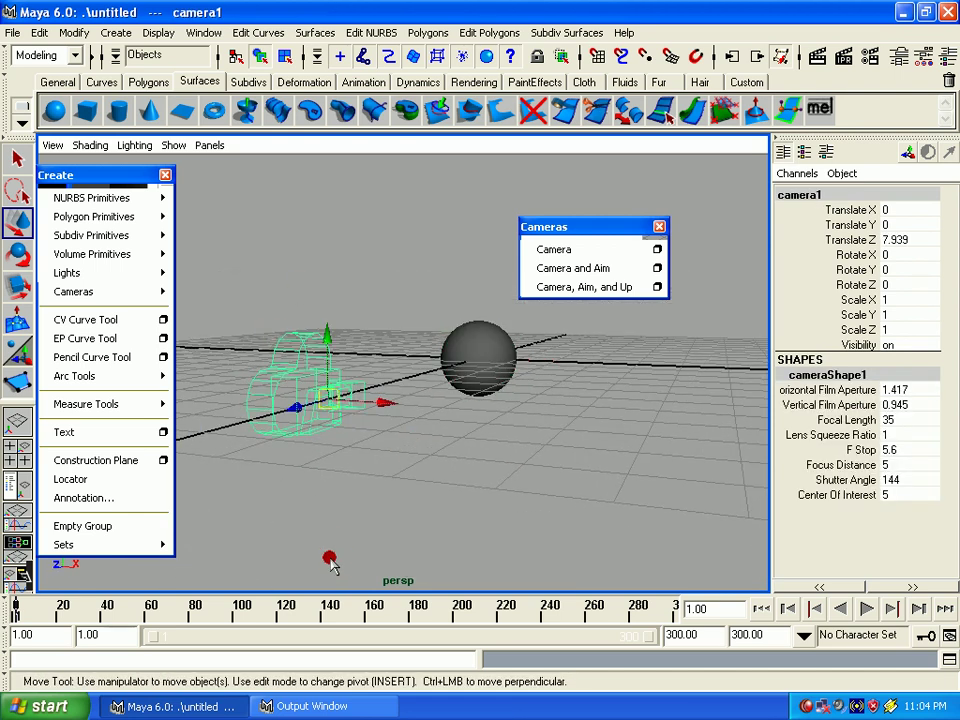
click(209, 157)
click(209, 150)
mouse_move(236, 165)
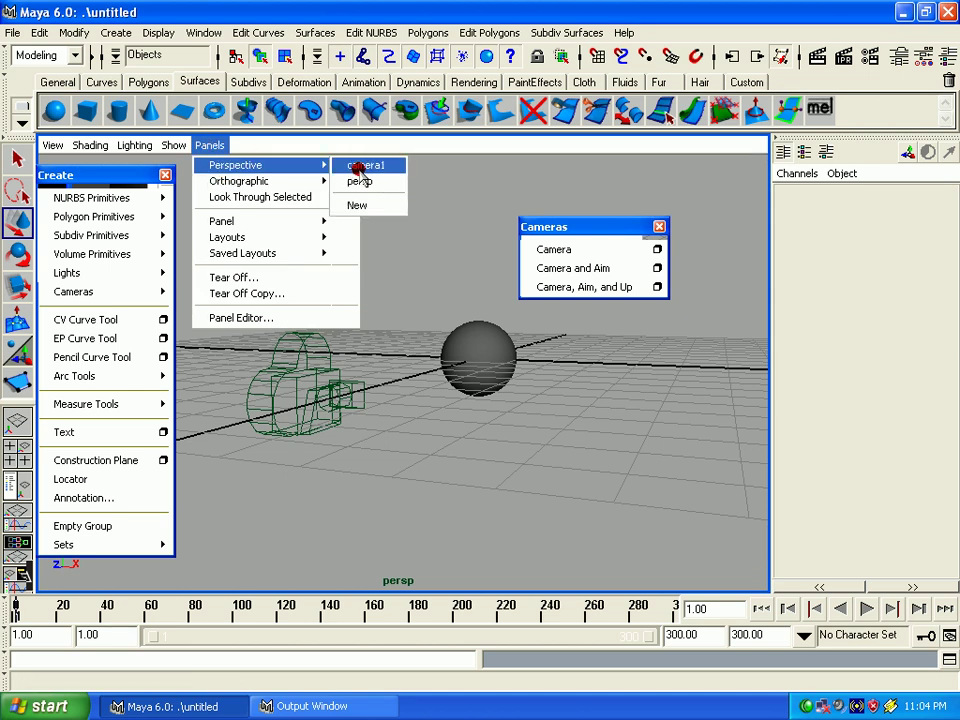
Step: Look through camera1 and dolly and tilt it to frame the sphere
click(359, 167)
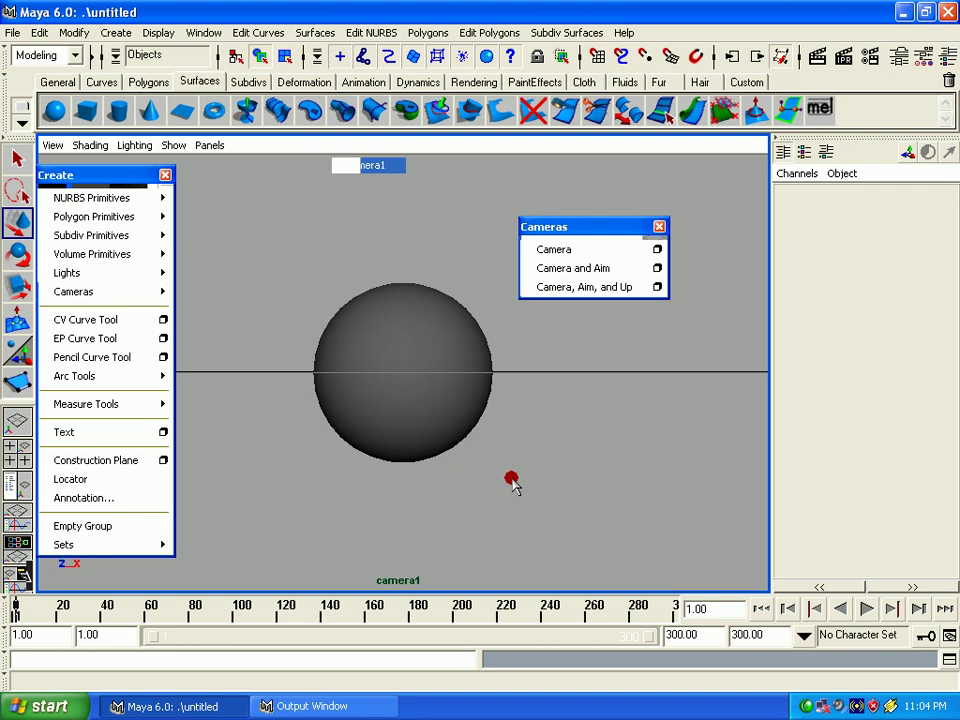
mouse_move(512, 487)
alt+right_down()
mouse_move(414, 224)
mouse_move(533, 487)
alt+right_up()
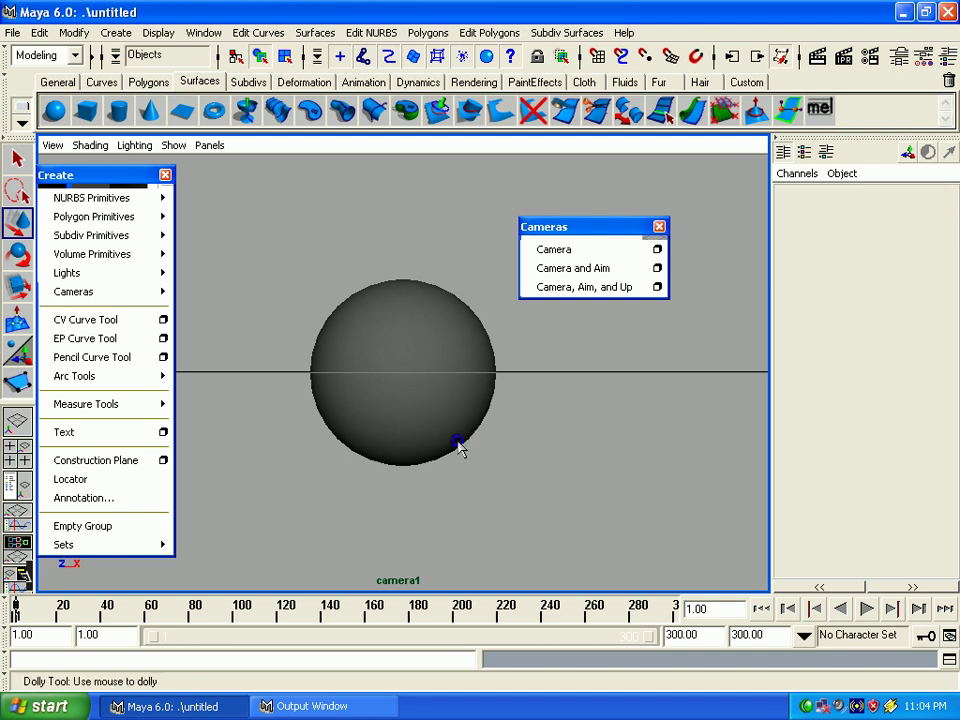
mouse_move(458, 447)
mouse_down()
mouse_move(454, 345)
mouse_move(497, 447)
mouse_up()
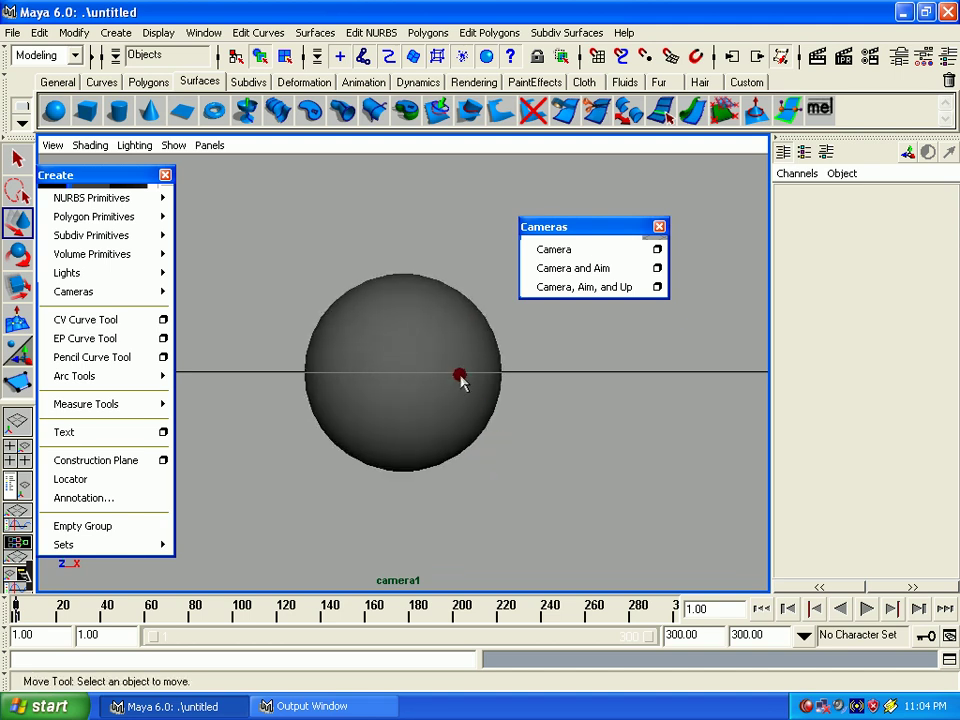
mouse_move(454, 372)
mouse_down()
mouse_move(424, 377)
mouse_move(403, 399)
mouse_move(452, 392)
mouse_up()
drag(415, 345, 429, 461)
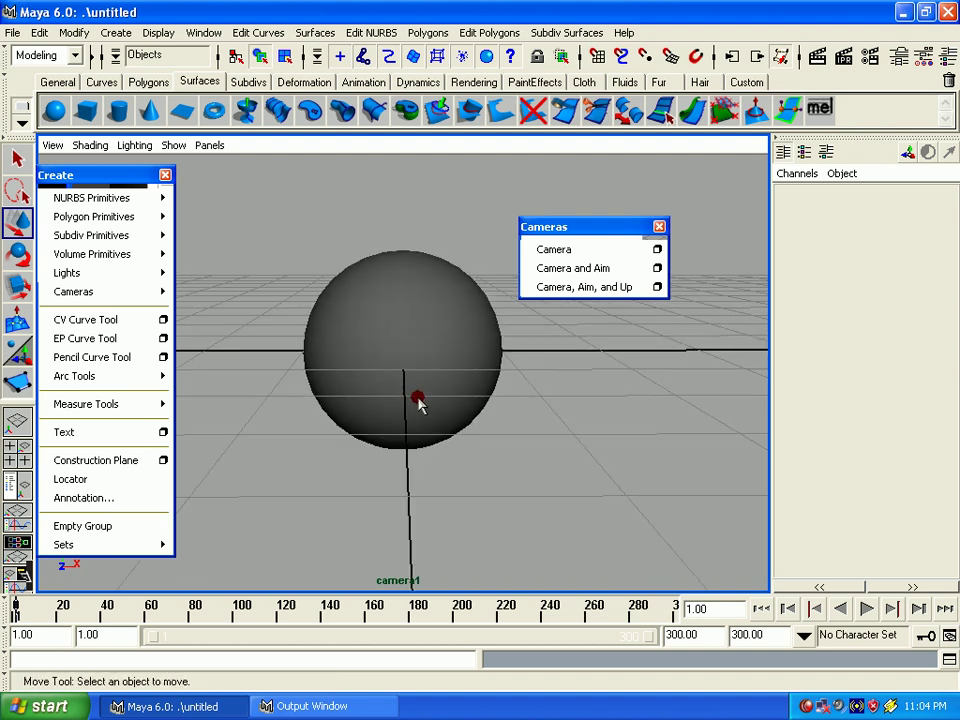
mouse_move(420, 401)
mouse_down()
mouse_move(478, 516)
mouse_move(414, 328)
mouse_move(448, 401)
mouse_move(398, 400)
mouse_move(364, 386)
mouse_move(437, 388)
mouse_up()
Step: Pull camera1 further back from the sphere and switch to the four-view layout
click(398, 332)
mouse_move(437, 388)
alt+middle_down()
mouse_move(481, 395)
mouse_move(426, 380)
alt+middle_up()
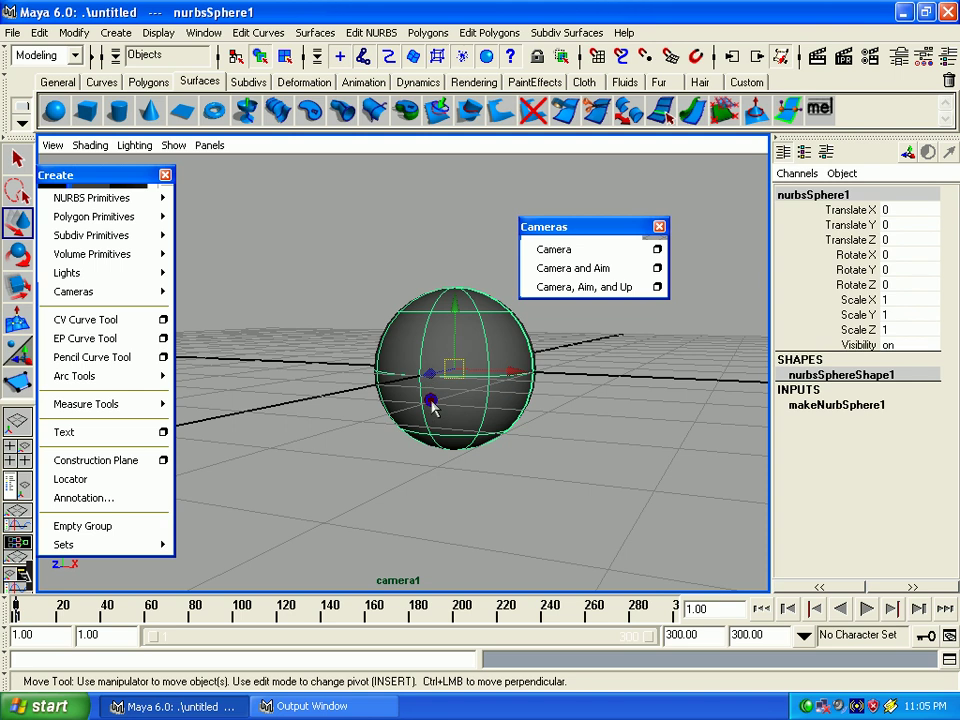
alt+right_drag(432, 401, 375, 272)
alt+right_drag(405, 330, 364, 240)
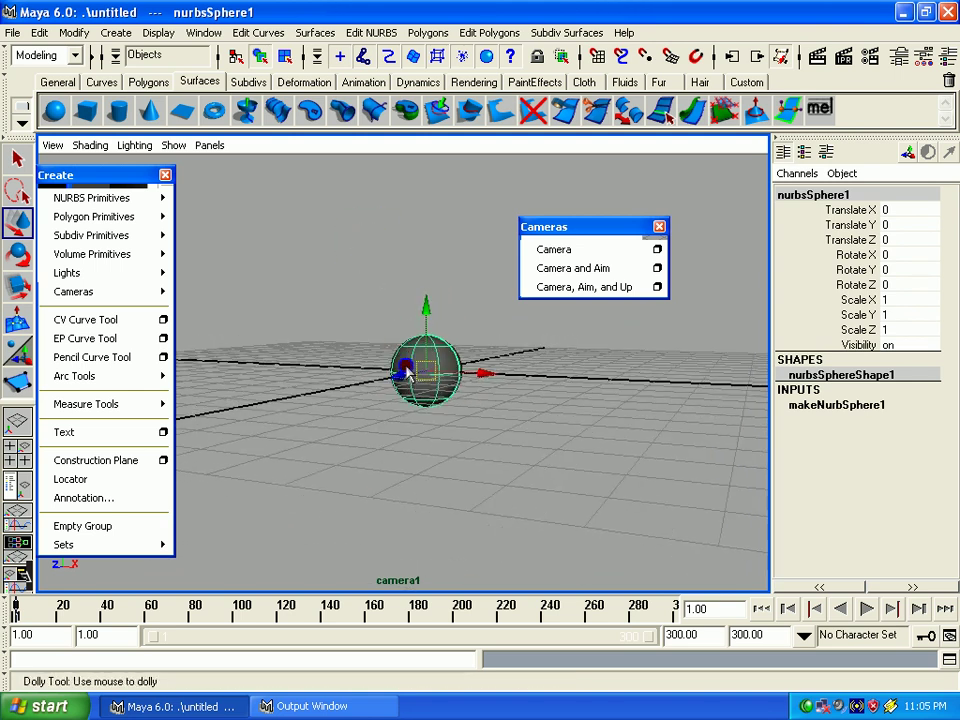
alt+drag(405, 372, 405, 398)
key(space)
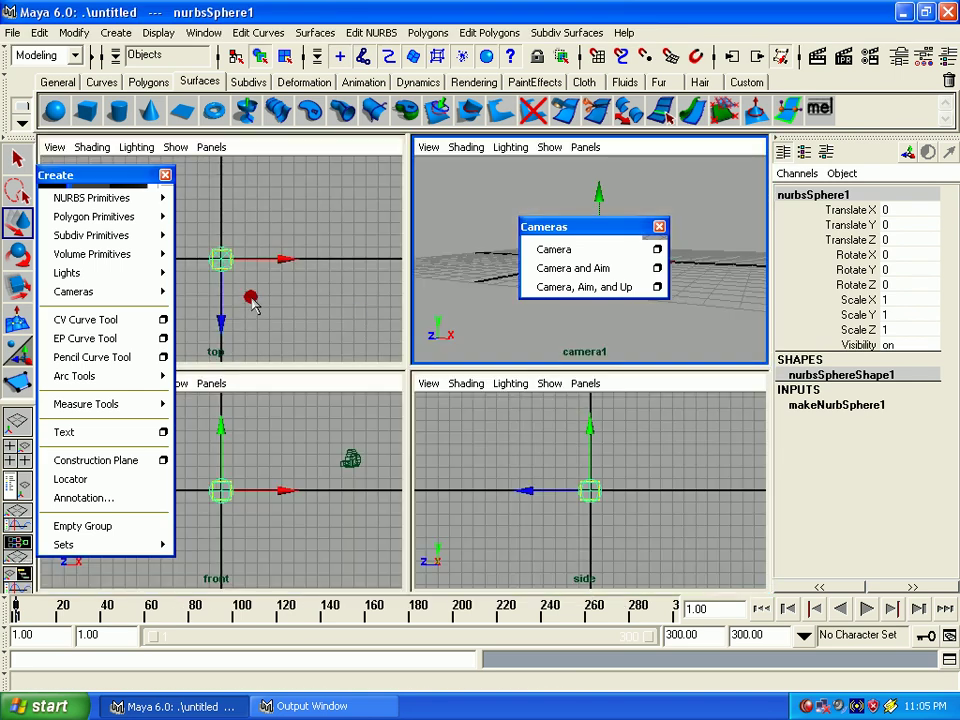
Step: Select camera1 in the front view and delete it
click(257, 240)
click(349, 456)
click(352, 456)
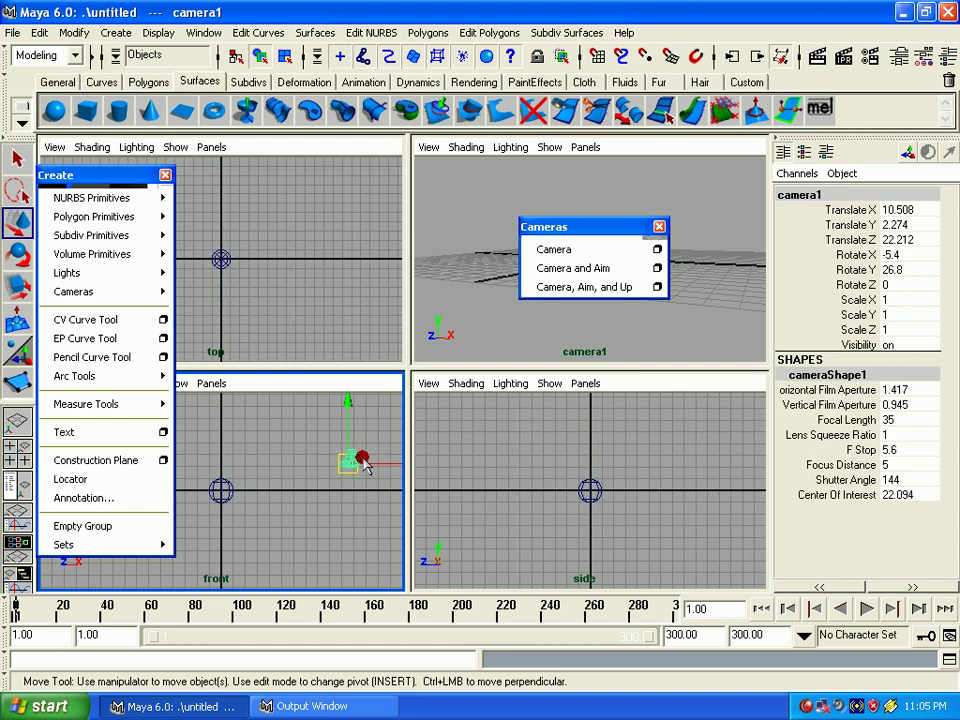
mouse_move(354, 456)
mouse_down()
mouse_move(282, 450)
mouse_move(365, 455)
mouse_move(300, 452)
mouse_move(365, 432)
mouse_move(297, 424)
mouse_move(420, 437)
mouse_move(360, 444)
mouse_up()
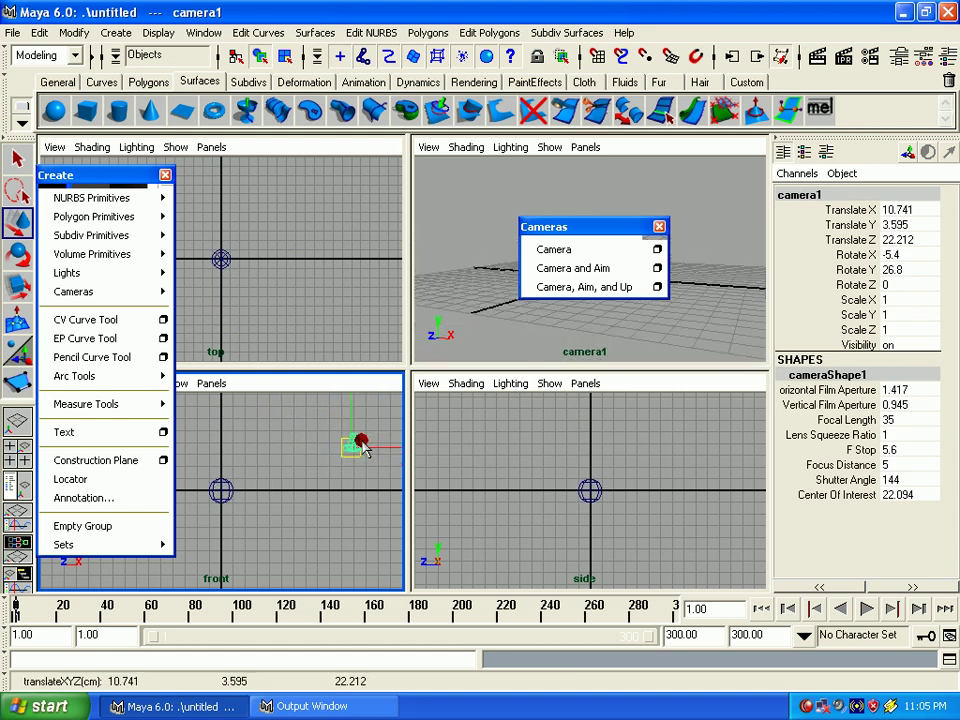
key(Delete)
Step: Create a Camera and Aim aimed at the sphere, then add a Camera, Aim and Up rig
drag(589, 226, 251, 194)
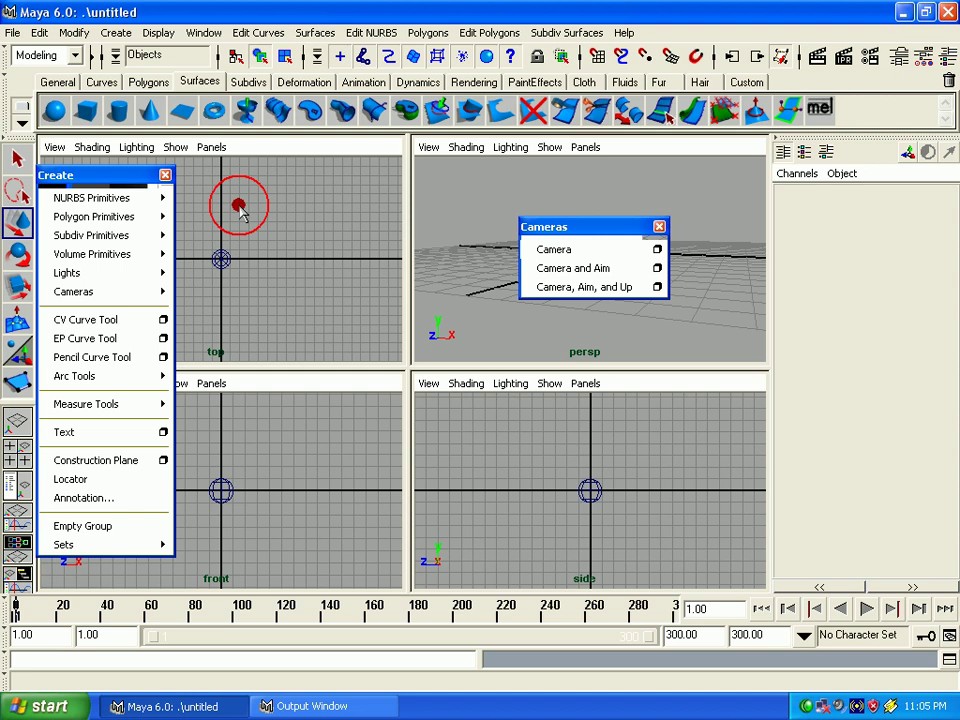
click(255, 237)
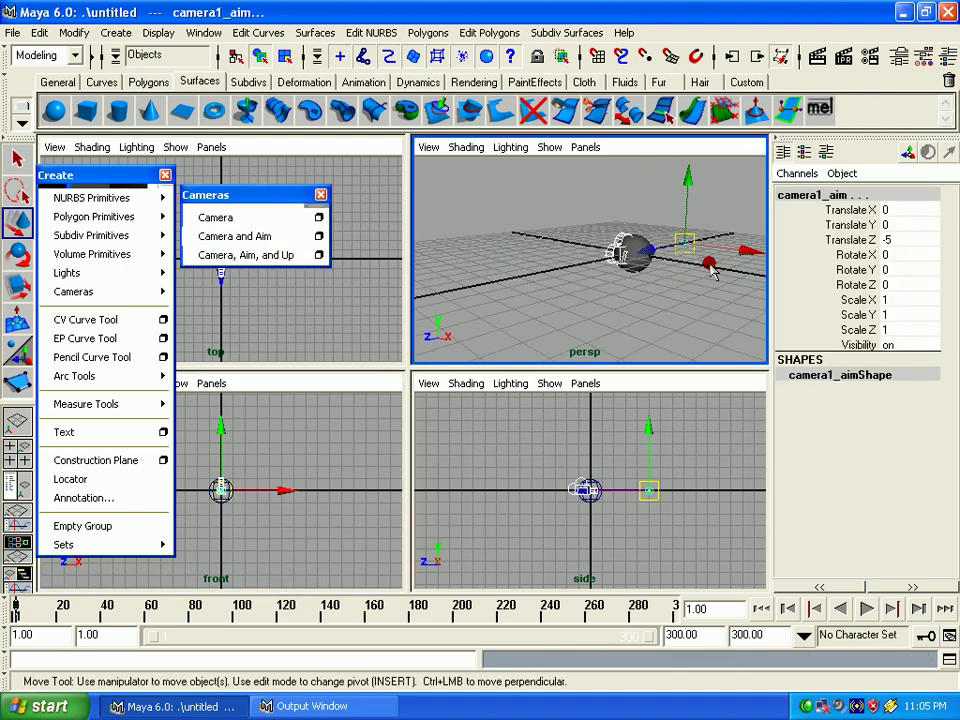
click(630, 250)
click(615, 255)
drag(650, 260, 580, 282)
click(683, 243)
mouse_move(683, 243)
mouse_down()
mouse_move(520, 278)
mouse_move(507, 293)
mouse_move(500, 190)
mouse_move(496, 262)
mouse_move(498, 201)
mouse_move(510, 253)
mouse_up()
click(519, 277)
click(505, 282)
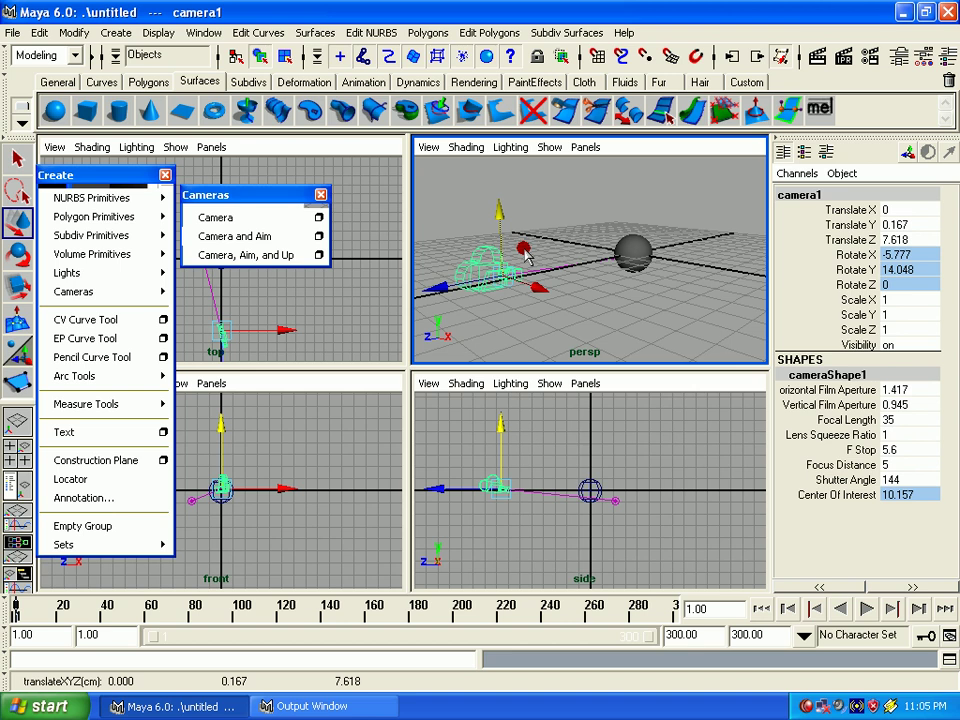
click(262, 255)
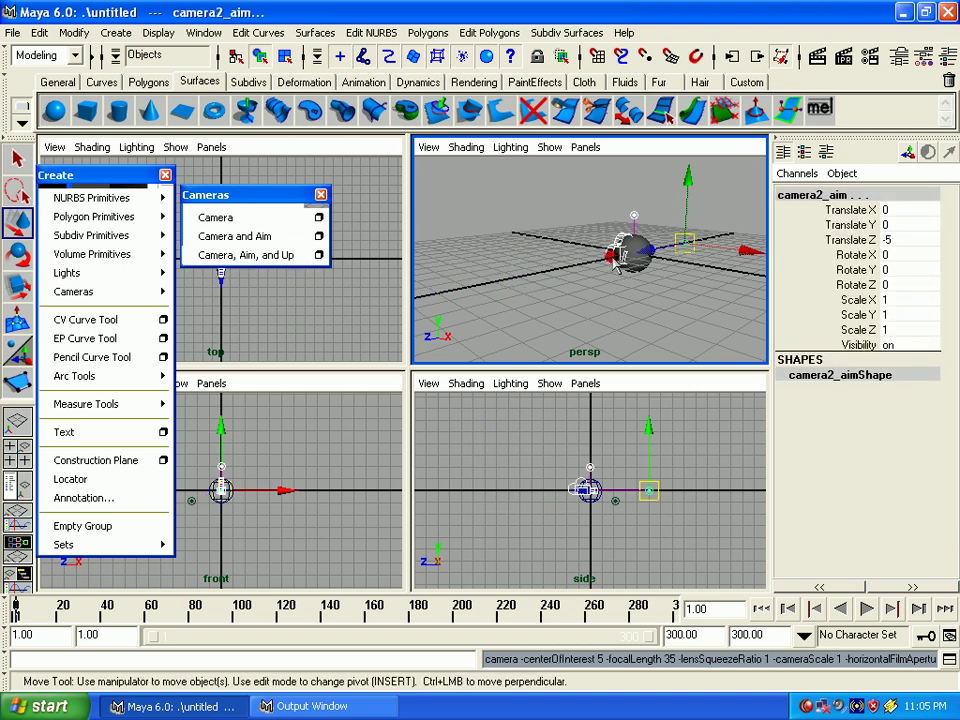
Step: Move the camera2 rig toward the origin, then pull camera2 back, raising and tilting it
drag(673, 258, 585, 268)
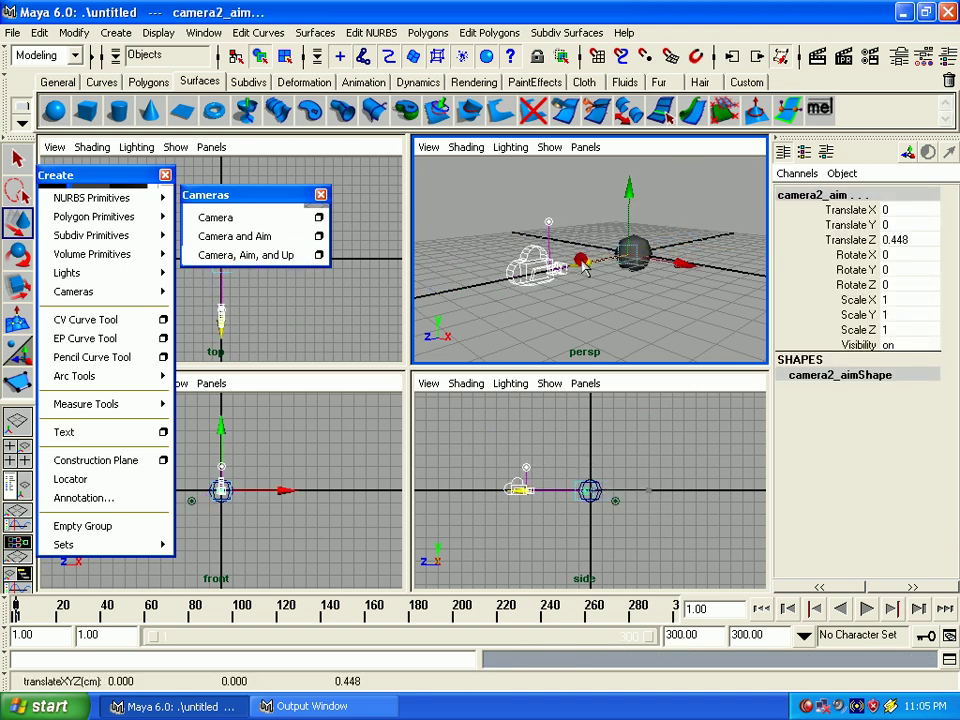
click(545, 295)
click(537, 269)
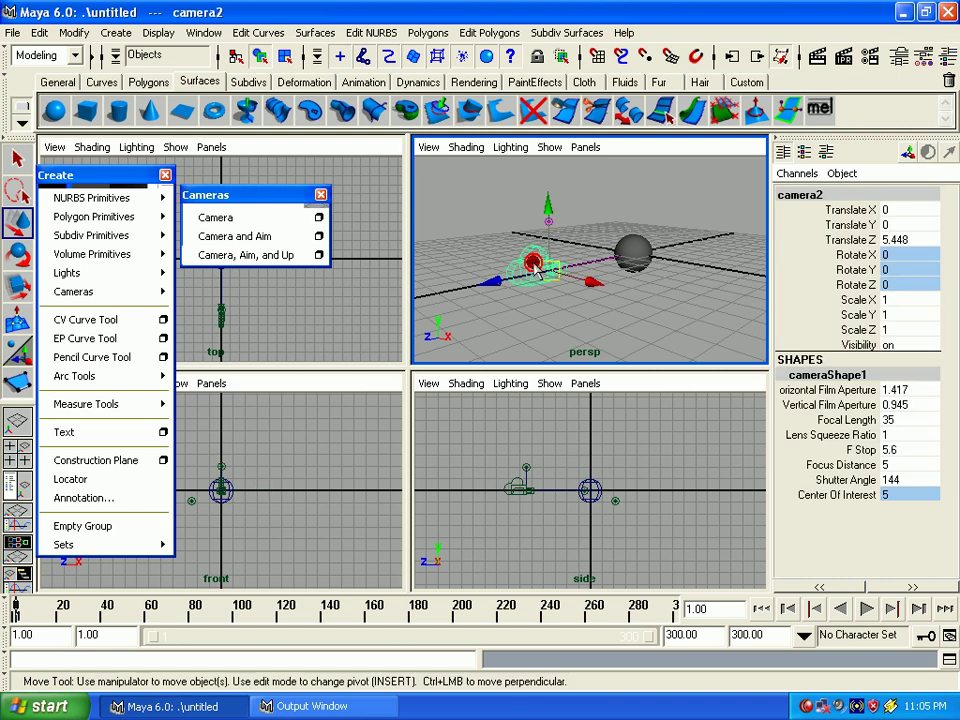
mouse_move(500, 285)
mouse_down()
mouse_move(453, 290)
mouse_move(618, 119)
mouse_up()
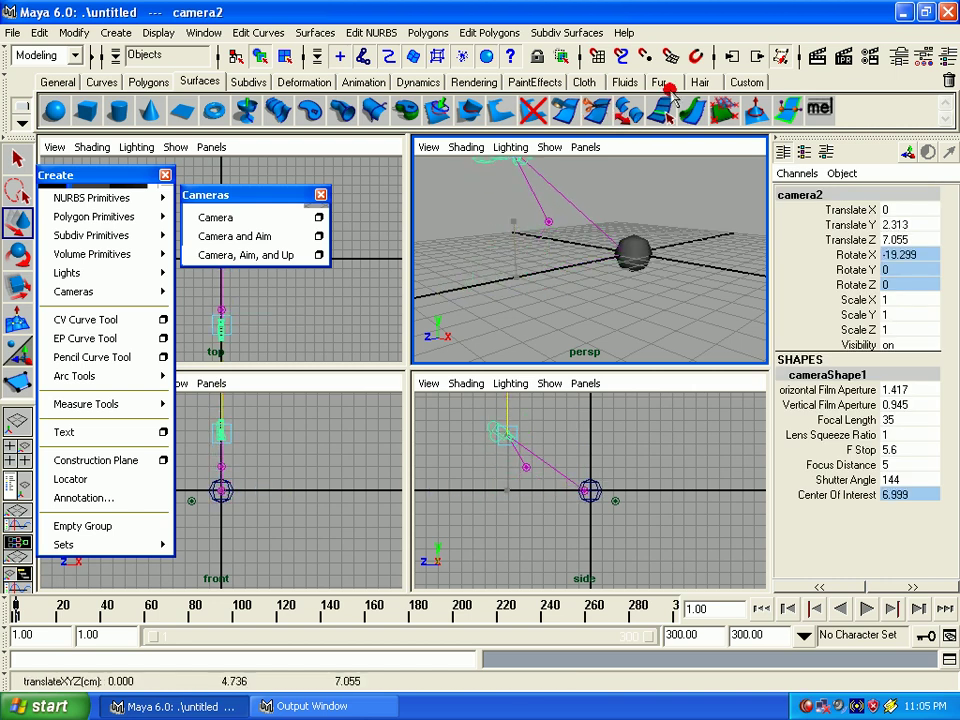
mouse_move(670, 90)
mouse_down()
mouse_move(513, 268)
mouse_move(570, 200)
mouse_move(595, 232)
mouse_move(580, 257)
mouse_up()
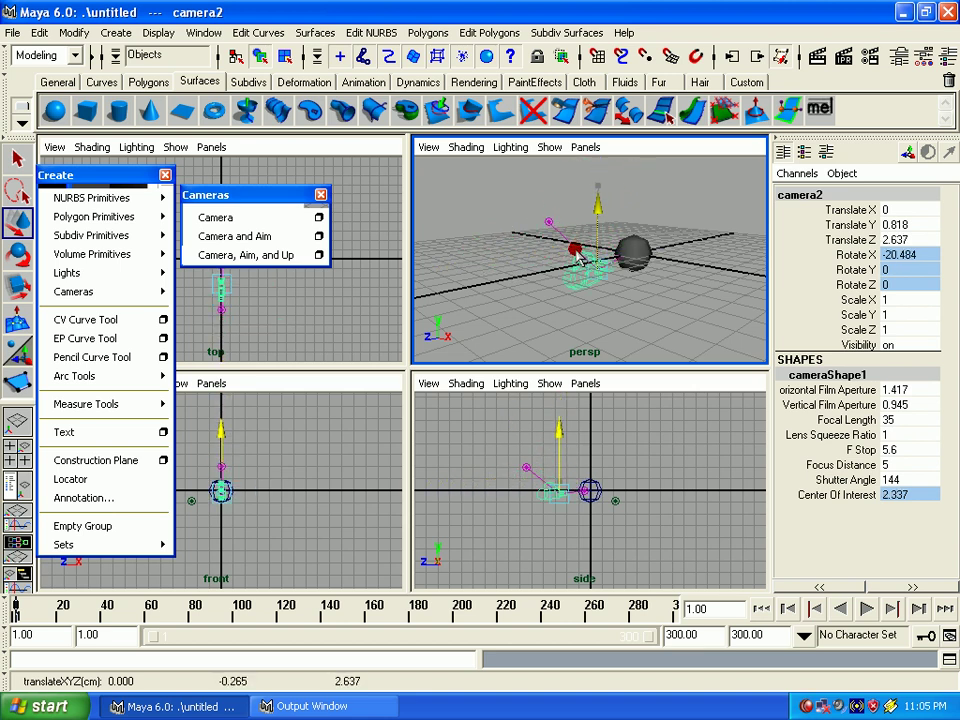
mouse_move(578, 257)
mouse_down()
mouse_move(575, 287)
mouse_move(580, 206)
mouse_move(593, 314)
mouse_move(580, 208)
mouse_move(583, 345)
mouse_move(592, 232)
mouse_move(593, 287)
mouse_up()
drag(570, 245, 548, 228)
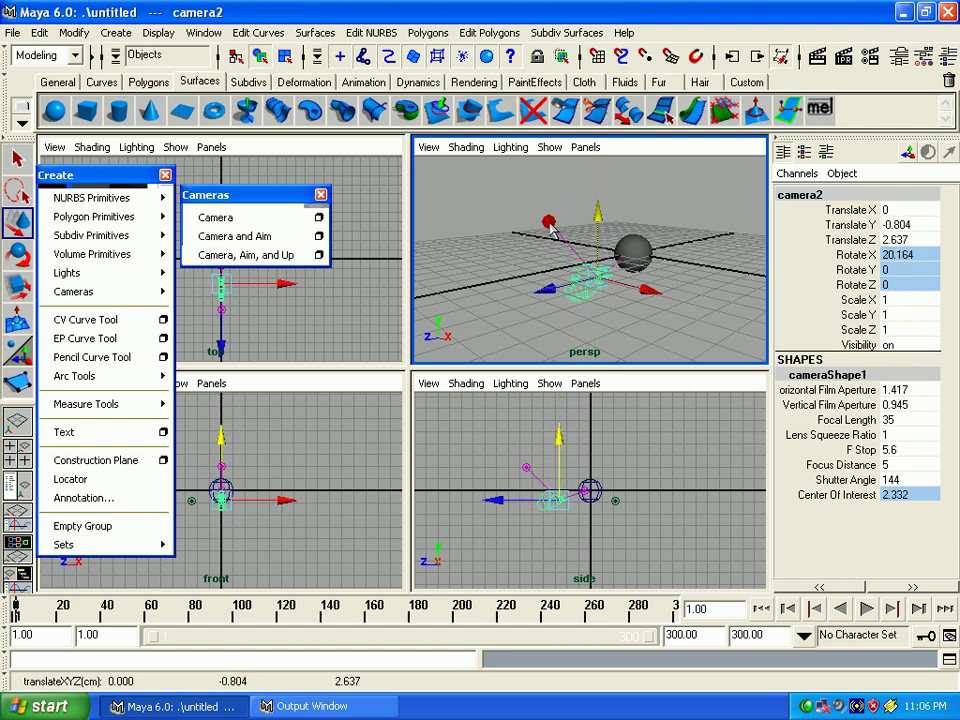
Step: Move camera2's up locator to about 0.152, 1.335, 5.49, then select the rig and sphere
click(546, 223)
mouse_move(628, 232)
mouse_down()
mouse_move(672, 276)
mouse_move(672, 292)
mouse_move(576, 214)
mouse_move(428, 225)
mouse_move(414, 208)
mouse_move(559, 206)
mouse_move(686, 304)
mouse_move(440, 215)
mouse_move(553, 245)
mouse_up()
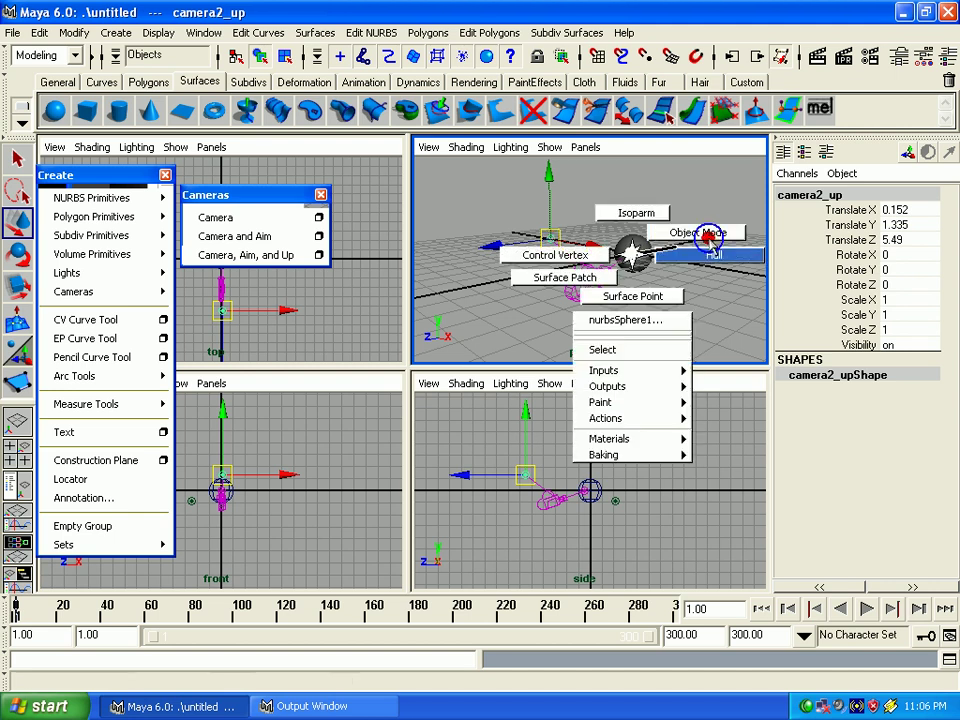
right_drag(630, 258, 697, 248)
drag(618, 267, 641, 290)
right_drag(641, 290, 643, 297)
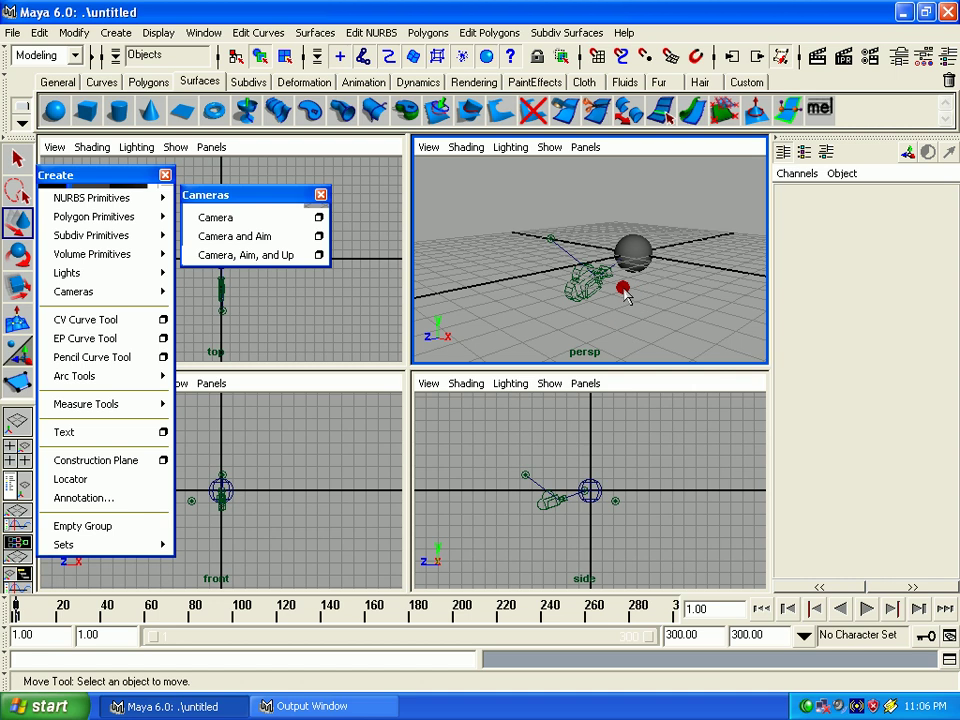
drag(452, 200, 703, 326)
Step: Delete the camera rig and sphere, close the Cameras tear-off, and maximize the perspective view
key(Delete)
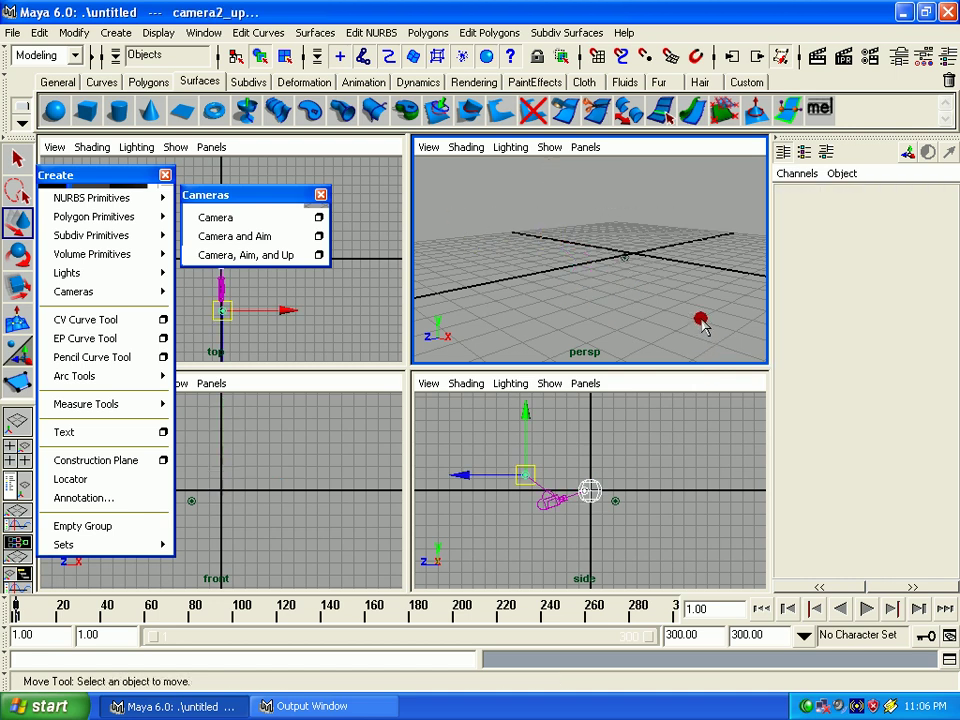
click(320, 194)
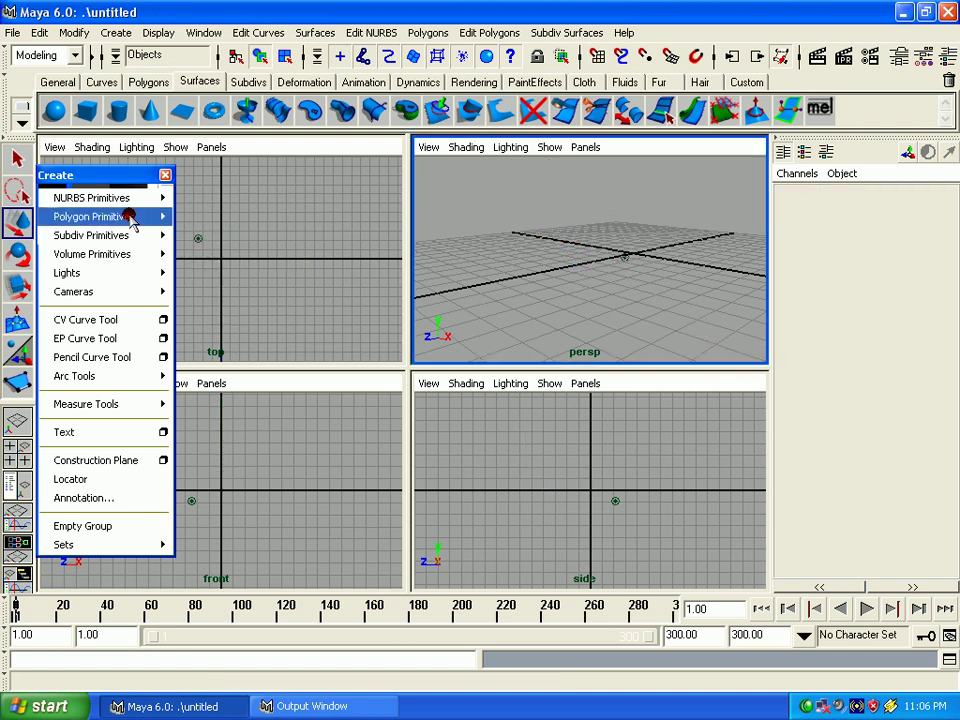
drag(122, 176, 157, 152)
key(space)
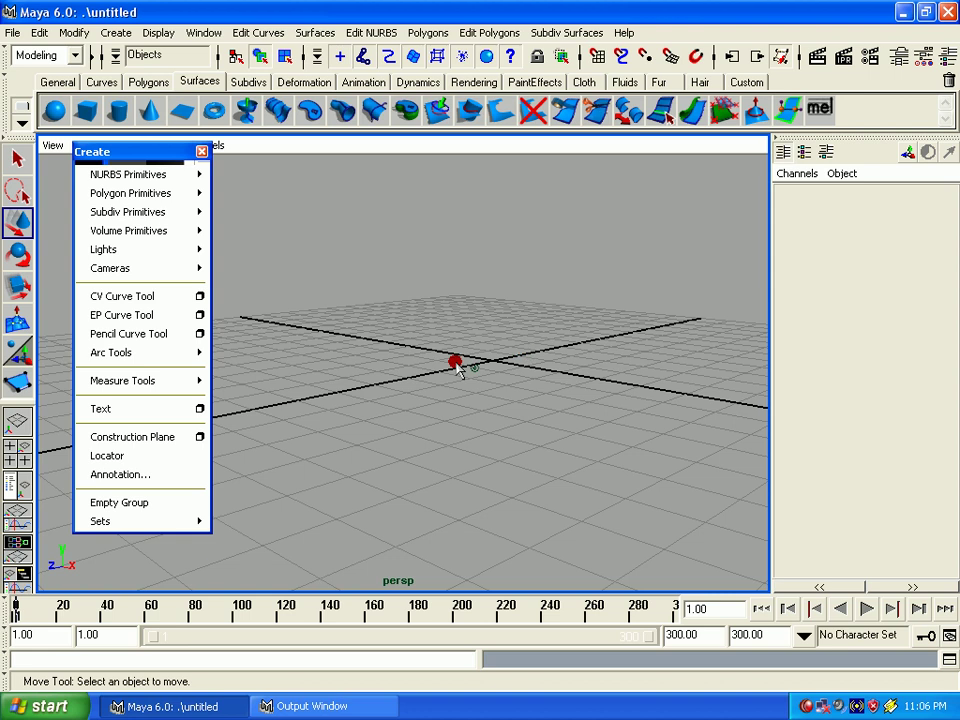
key(Delete)
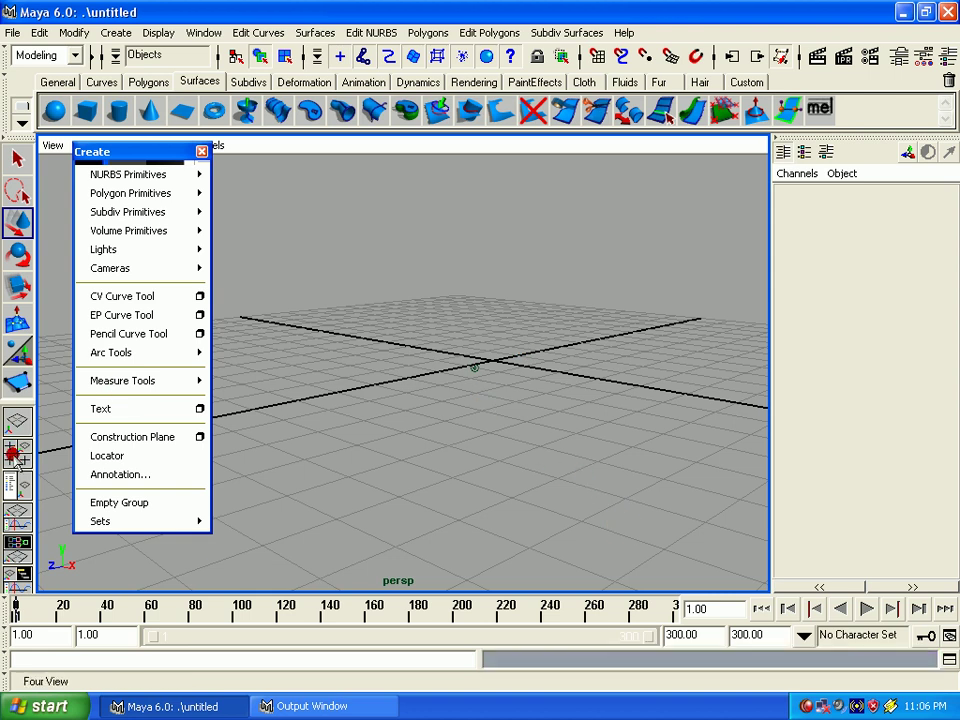
Step: Delete camera1_group from the Persp/Outliner layout, then return to a single Perspective view
click(17, 485)
mouse_move(150, 152)
mouse_down()
mouse_move(202, 190)
mouse_move(151, 158)
mouse_up()
click(100, 268)
key(Delete)
click(17, 423)
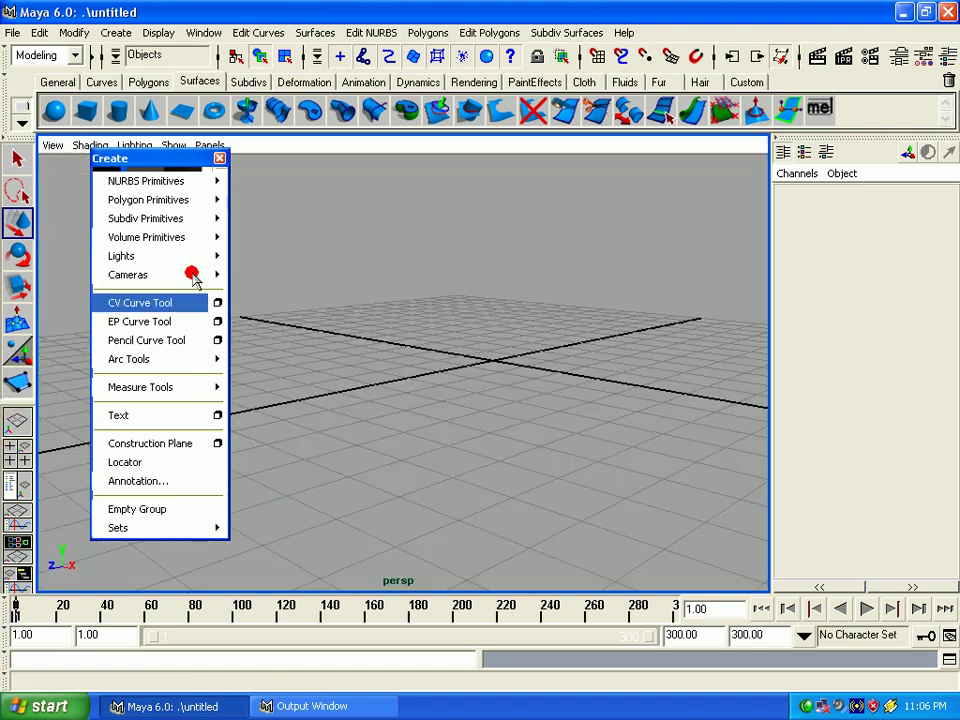
drag(167, 157, 117, 124)
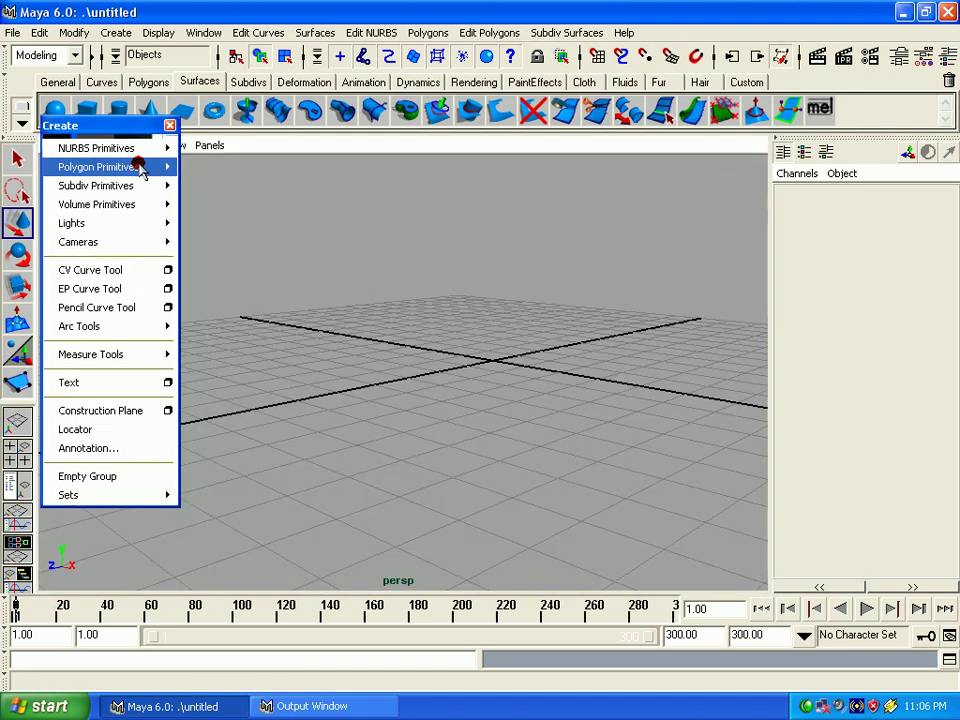
Step: Draw a long S-shaped cubic CV curve across the grid with the CV Curve Tool
click(167, 270)
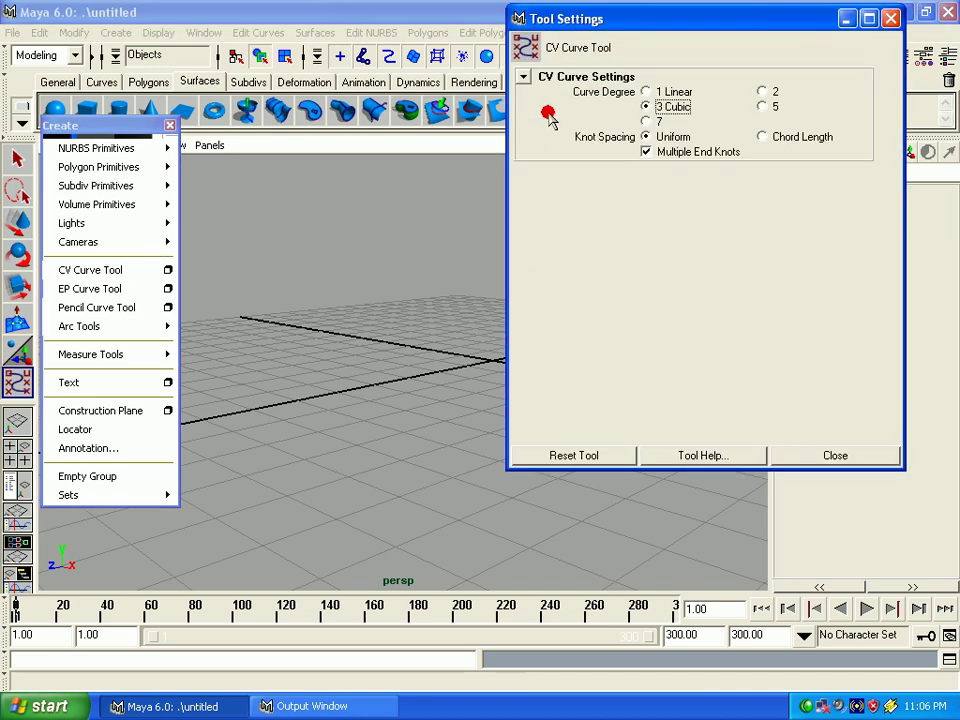
click(784, 453)
alt+drag(484, 499, 483, 490)
click(422, 177)
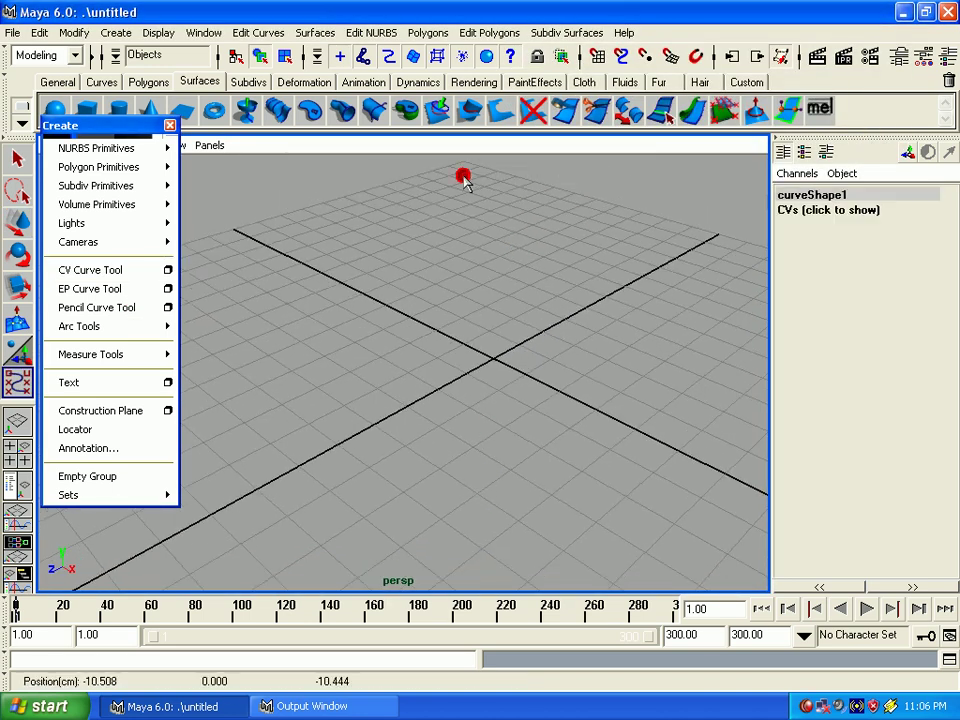
click(302, 226)
click(311, 277)
click(457, 286)
click(530, 279)
click(575, 311)
click(546, 383)
click(424, 417)
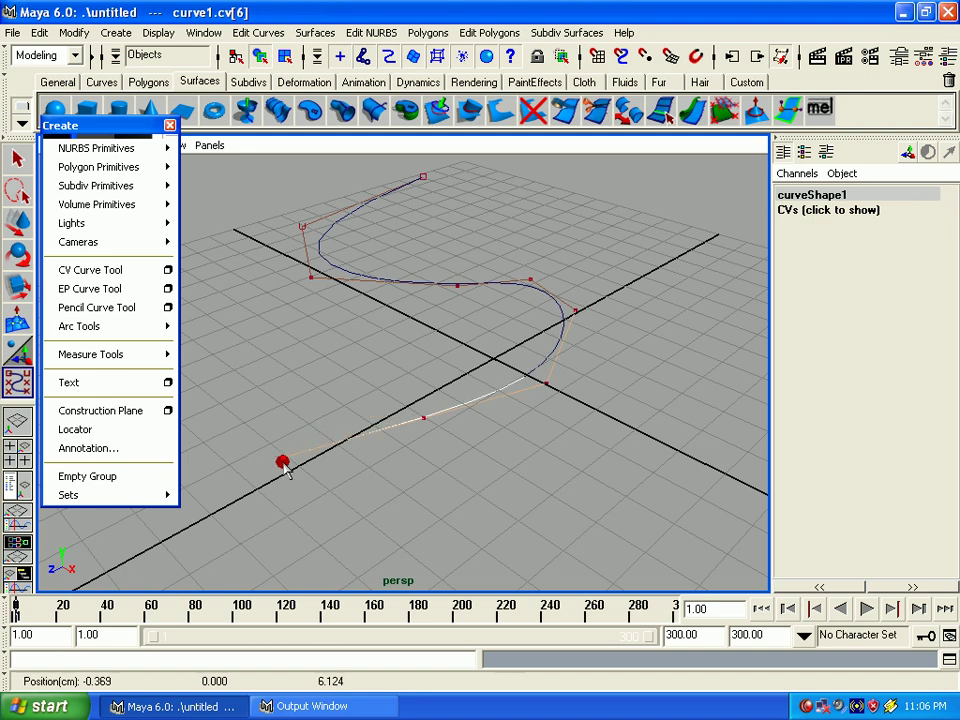
click(298, 483)
click(392, 508)
click(508, 504)
drag(581, 497, 601, 495)
click(674, 432)
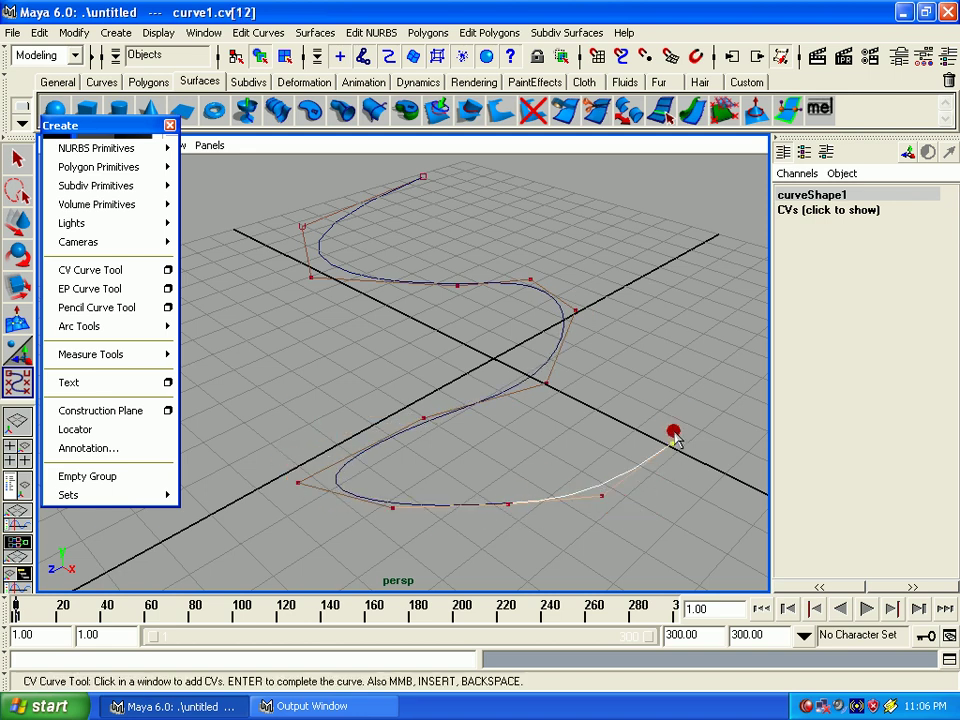
key(Return)
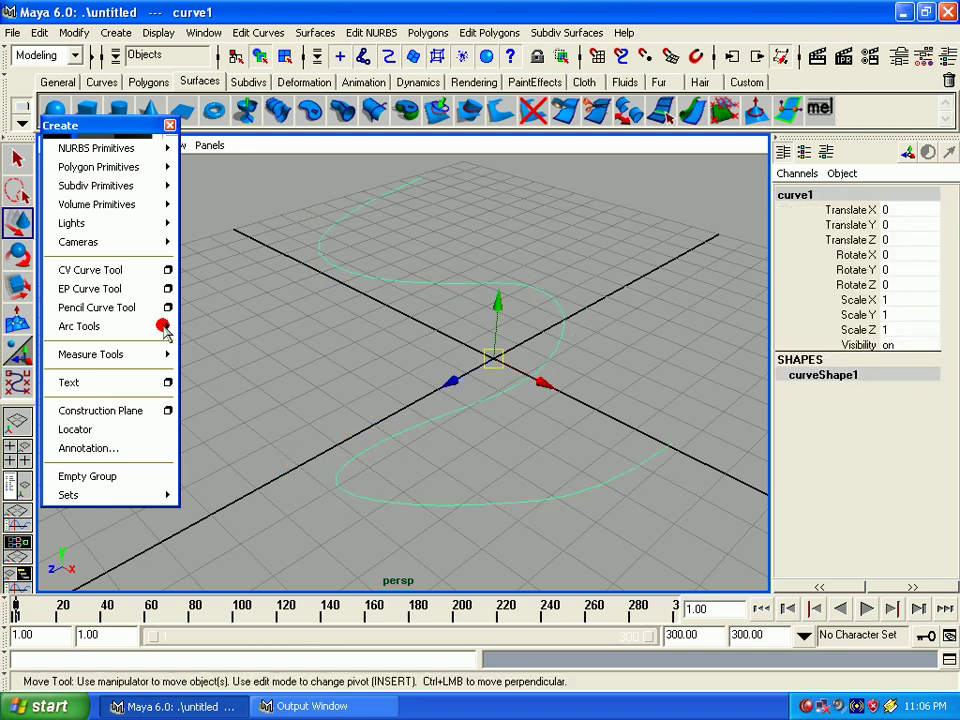
Step: Draw a second, smaller wavy curve through seven edit points with the EP Curve Tool
click(94, 288)
click(233, 243)
click(222, 295)
click(375, 336)
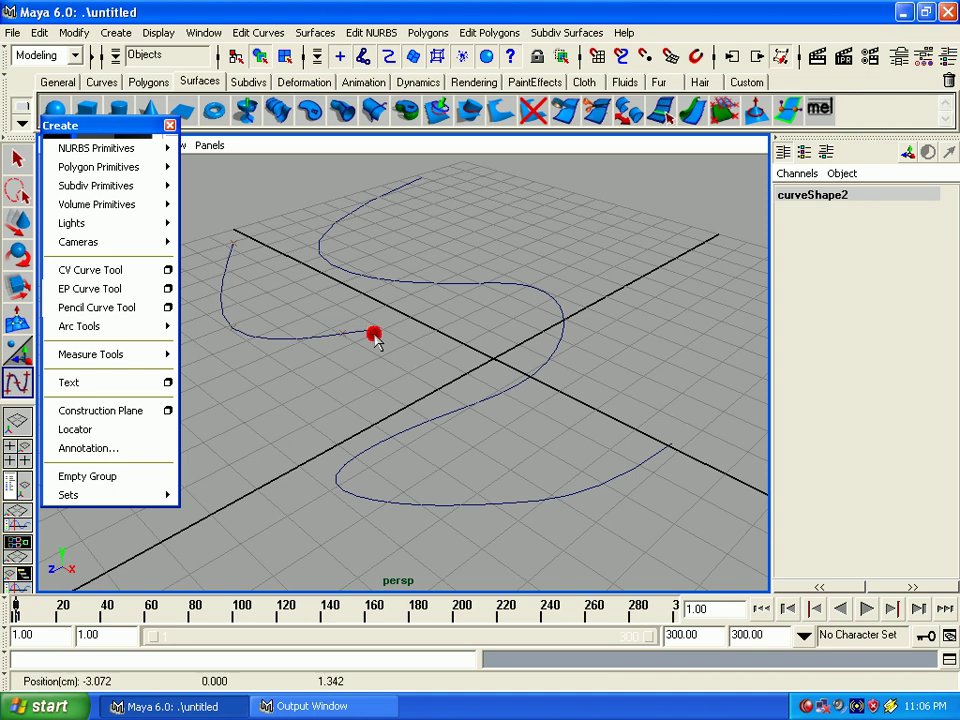
click(300, 410)
click(240, 470)
click(268, 519)
click(305, 515)
key(Return)
Step: Switch to the Move tool and select the first and second curves
key(w)
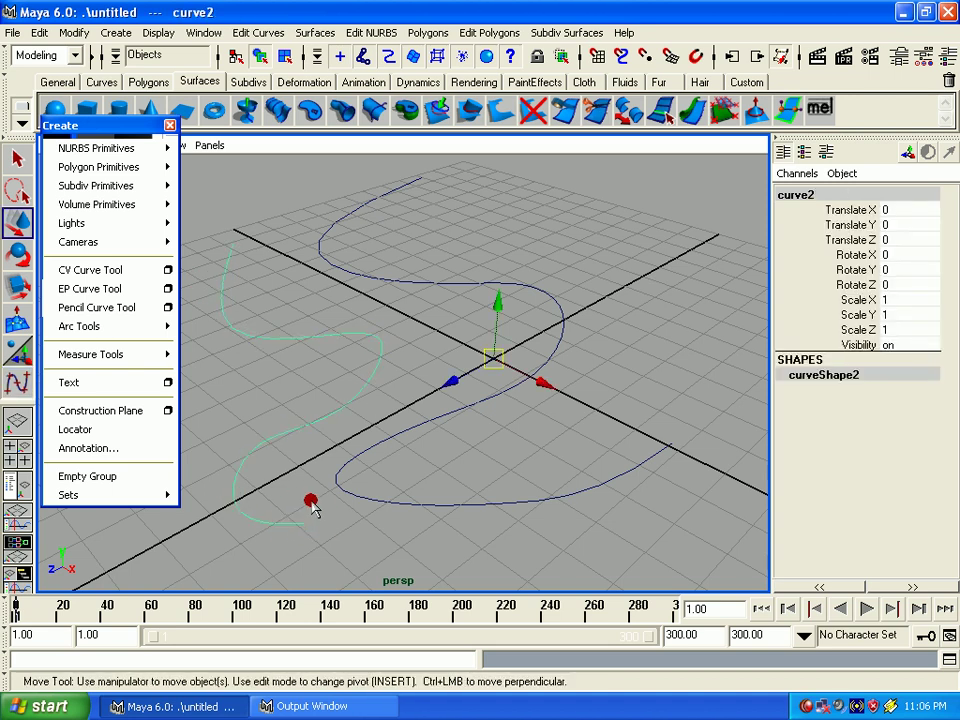
click(380, 289)
click(208, 374)
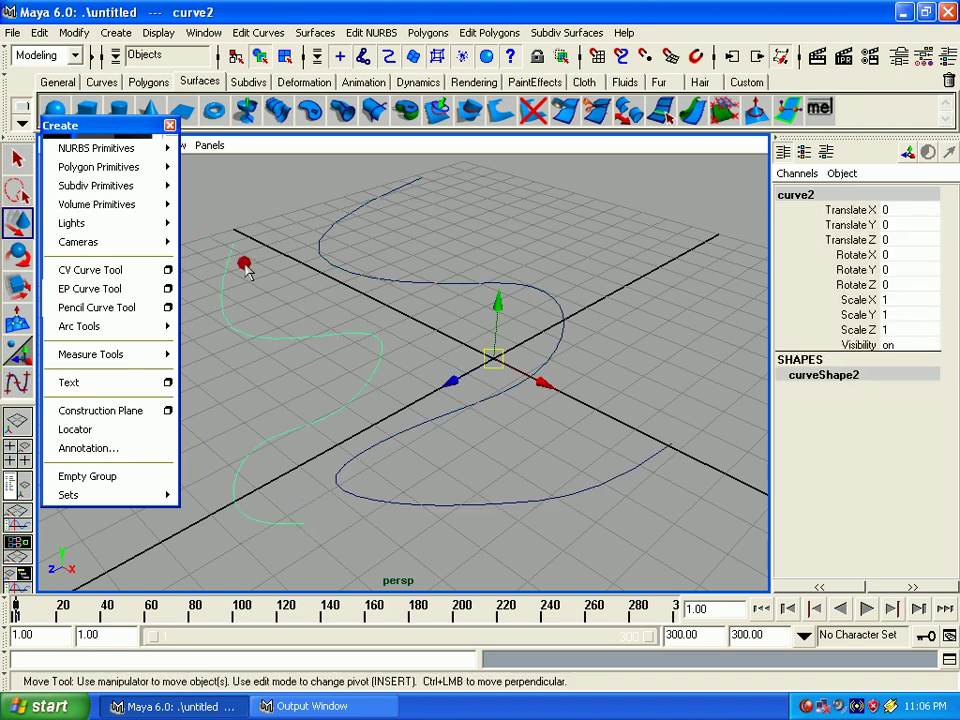
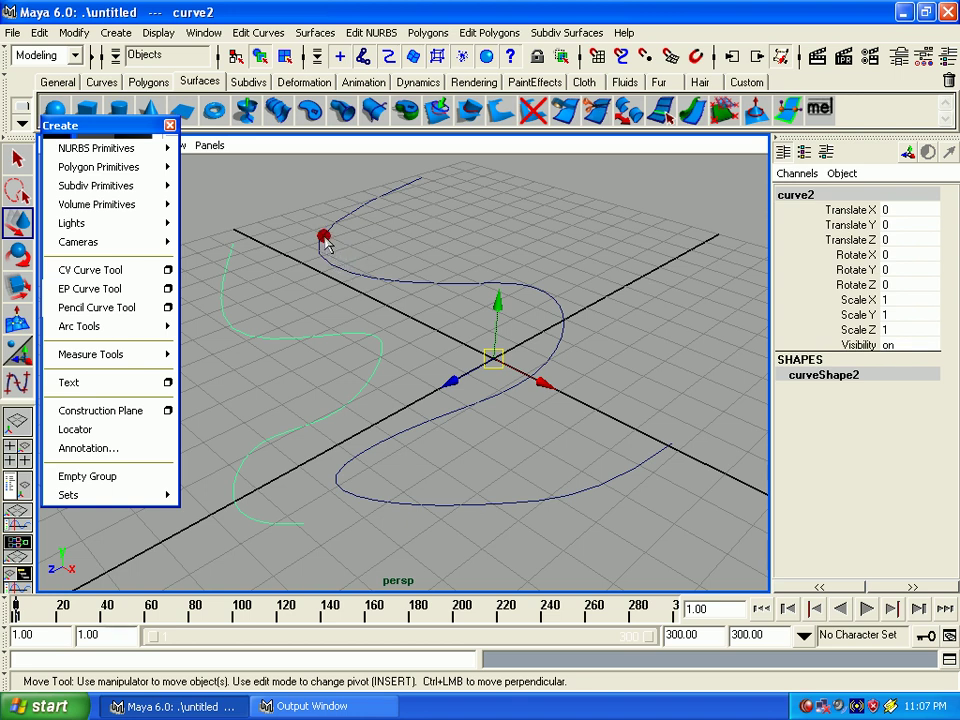
Step: Undo away the earlier curves, trying a freehand Pencil Curve stroke along the way
key(ctrl+z)
key(ctrl+z)
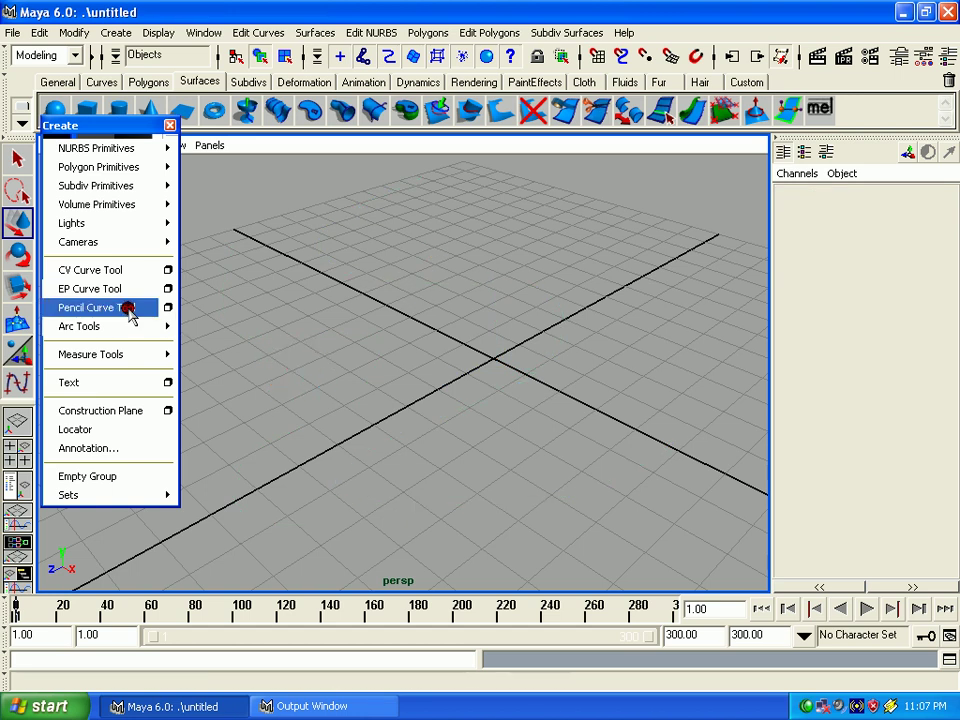
click(126, 308)
drag(317, 197, 574, 433)
key(ctrl+z)
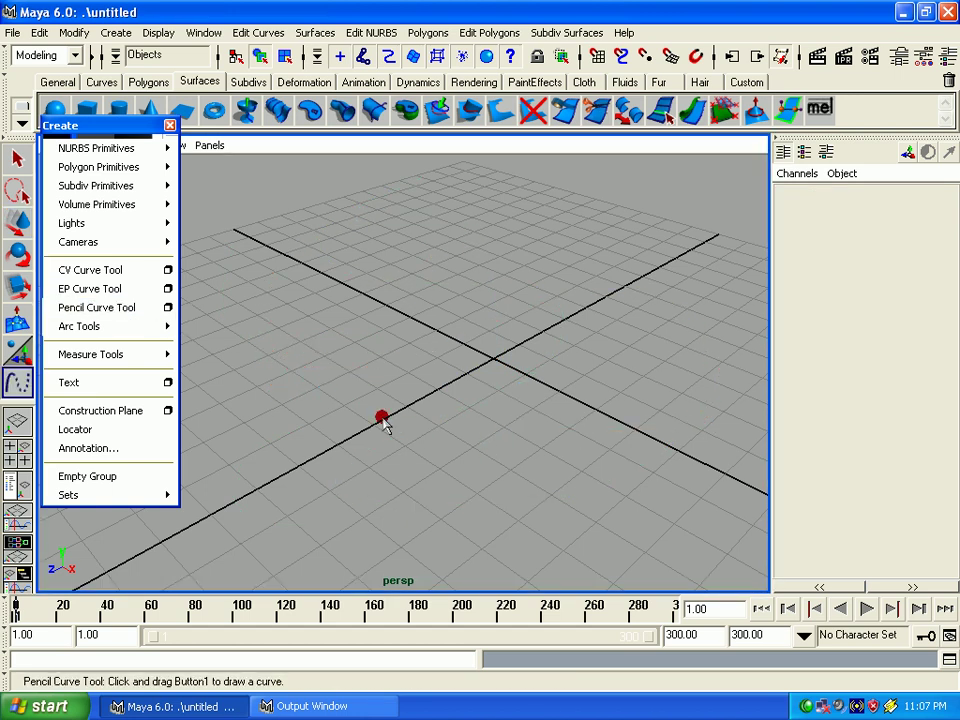
Step: Tear off the Arc Tools into a floating window and pick Three Point Circular Arc
click(112, 330)
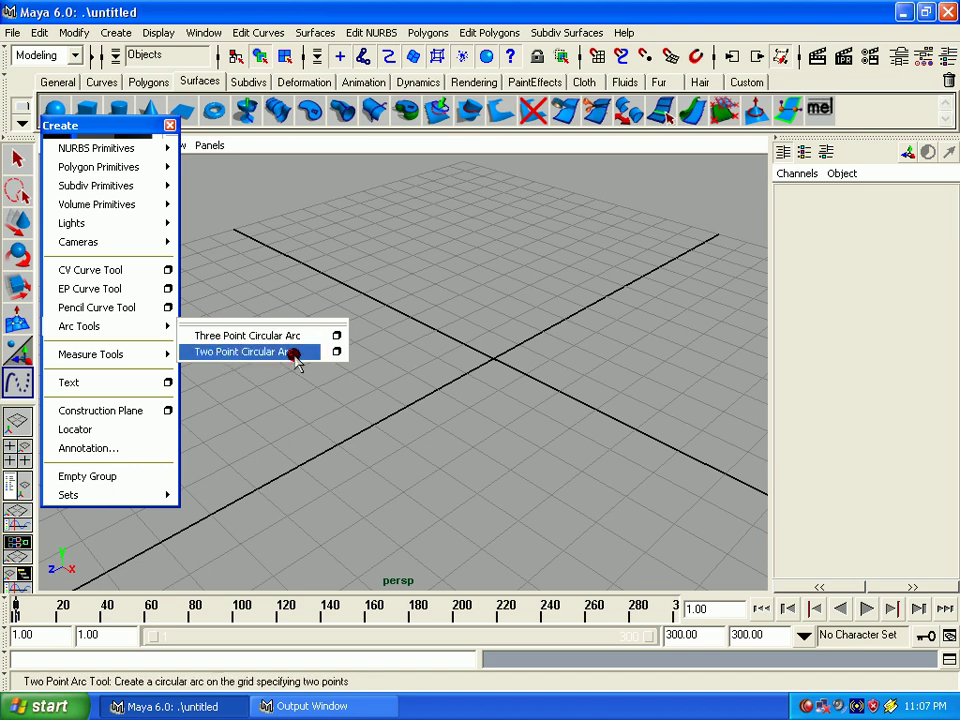
click(300, 325)
drag(336, 327, 755, 225)
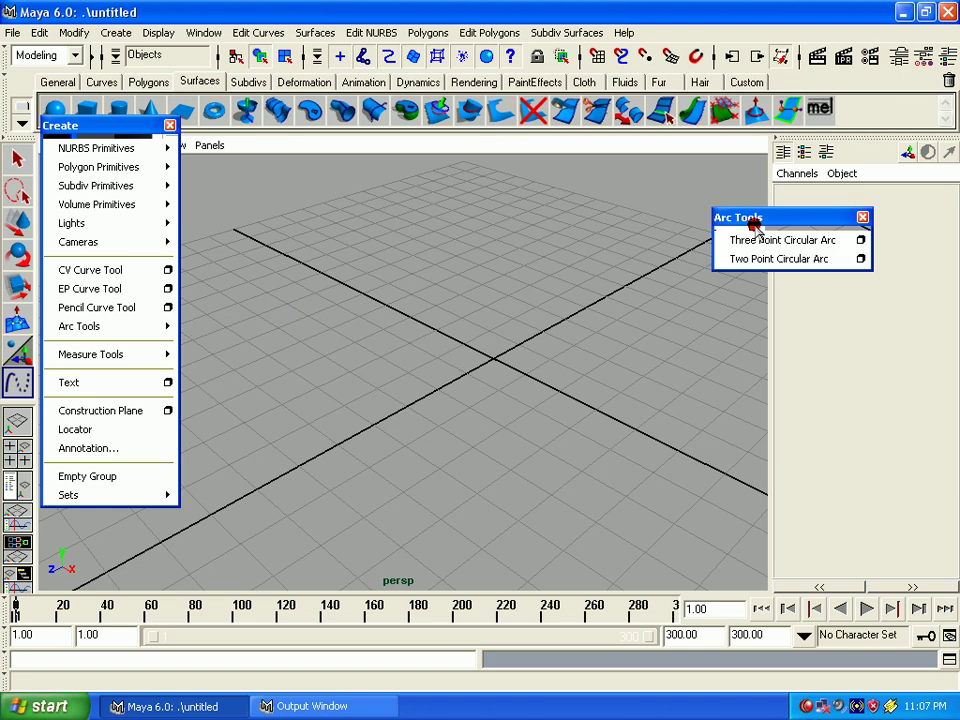
click(776, 241)
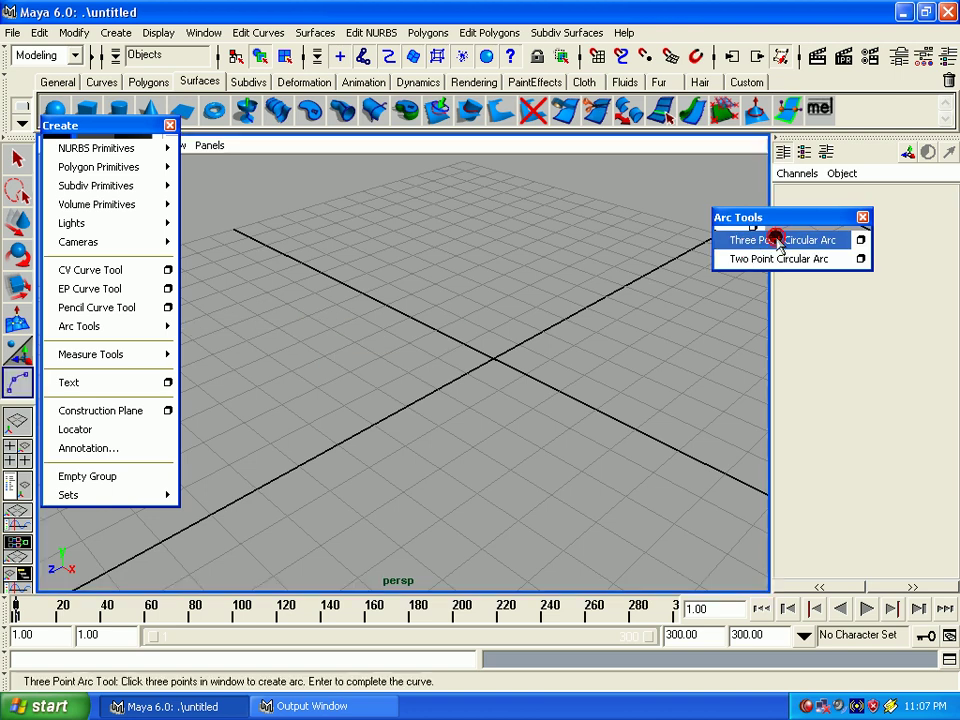
Step: Draw a three-point circular arc, dragging its third point to reshape it
click(528, 221)
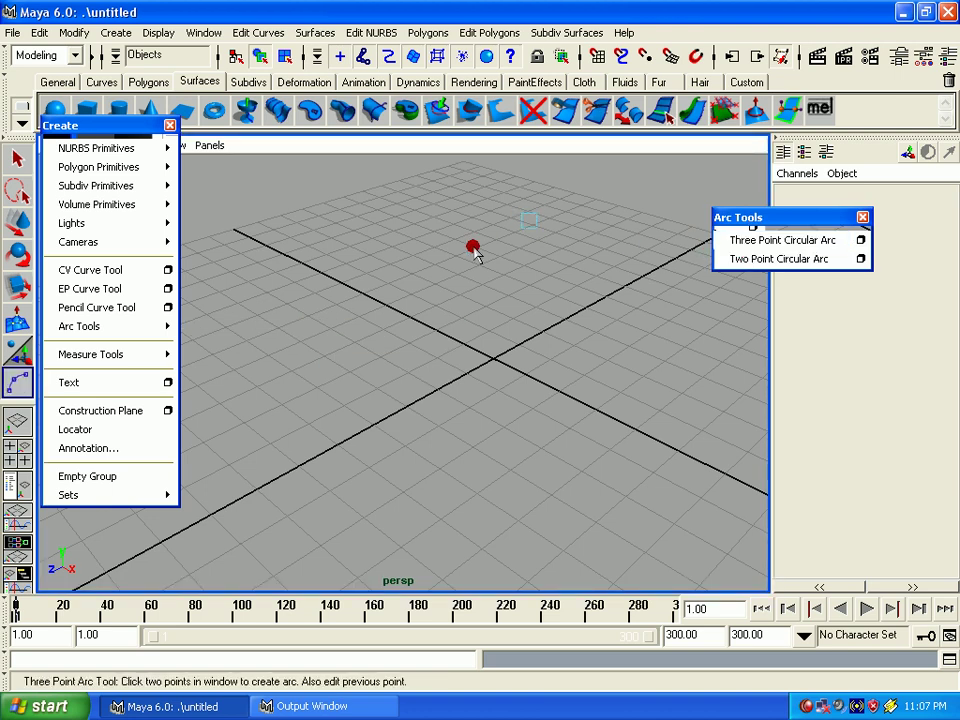
click(276, 393)
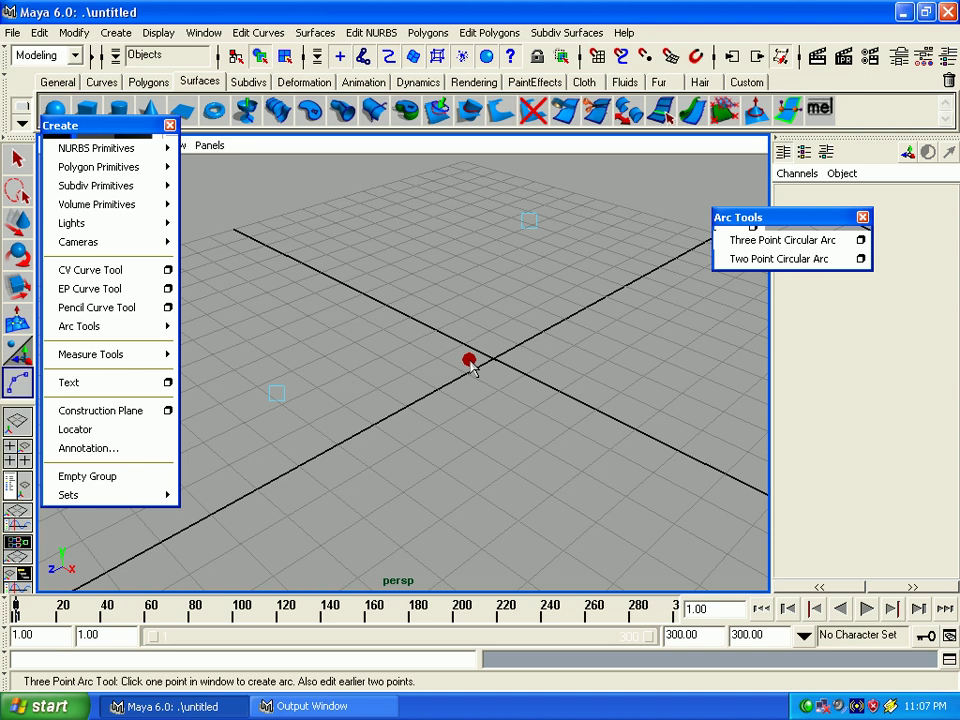
click(530, 370)
mouse_move(533, 373)
mouse_down()
mouse_move(596, 403)
mouse_move(628, 476)
mouse_move(570, 486)
mouse_move(453, 444)
mouse_move(358, 360)
mouse_move(507, 421)
mouse_move(584, 436)
mouse_move(700, 410)
mouse_move(585, 446)
mouse_move(545, 443)
mouse_up()
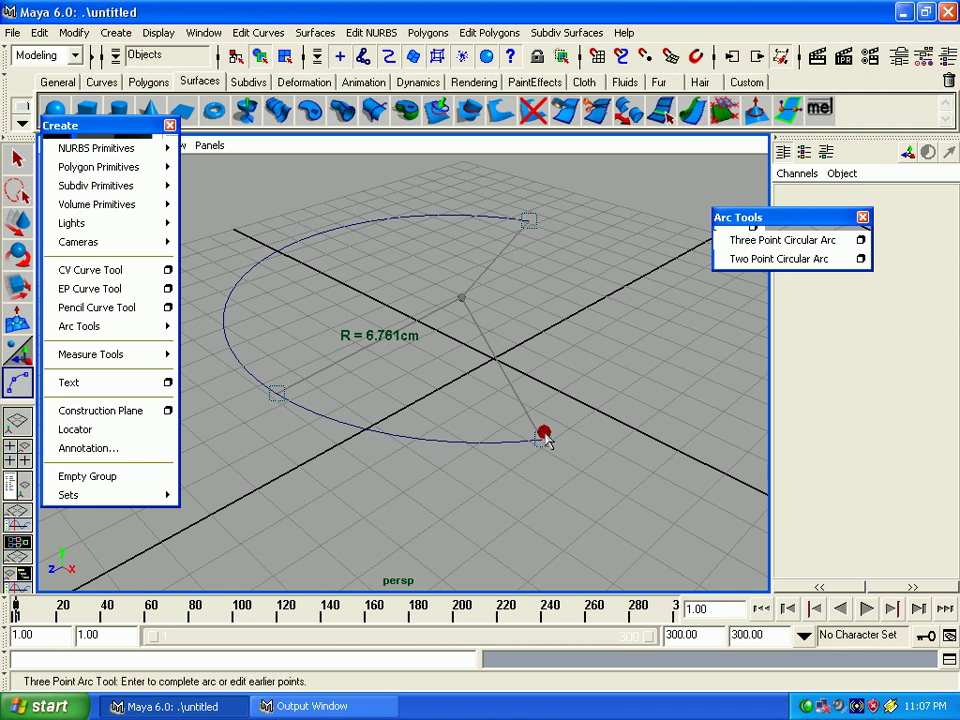
Step: Draw a two-point circular arc, close the arc tools window, and finish with Enter
click(748, 259)
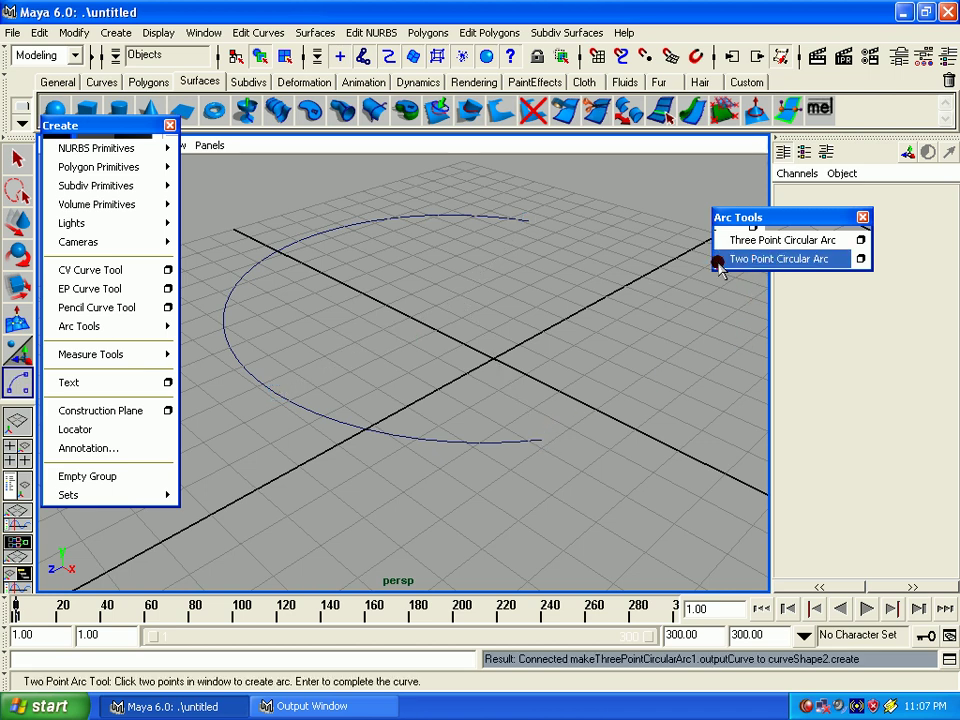
click(395, 392)
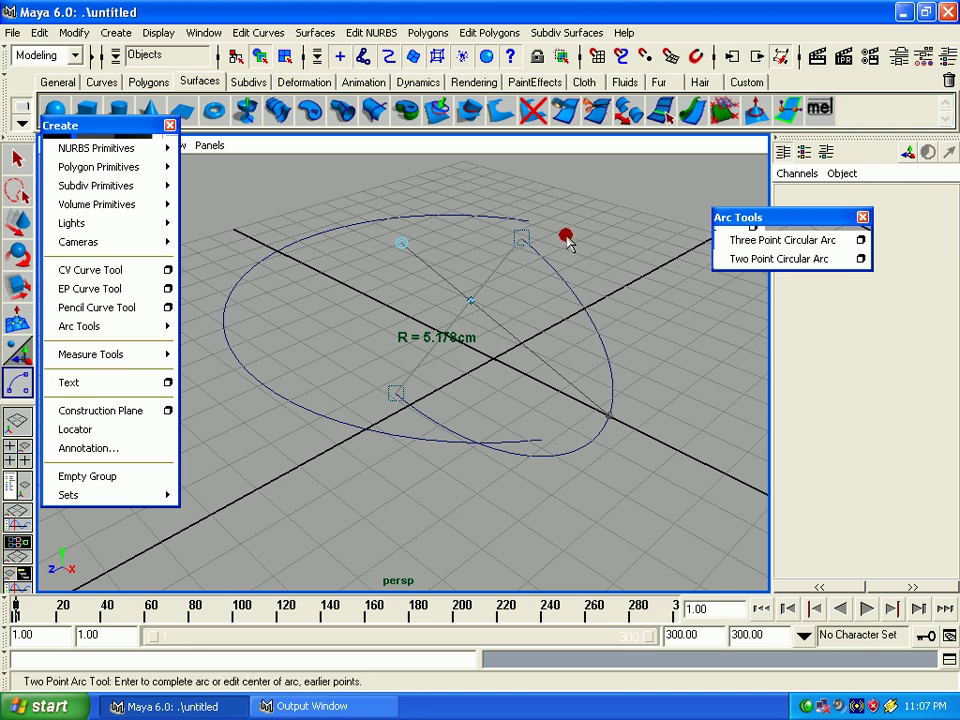
click(862, 217)
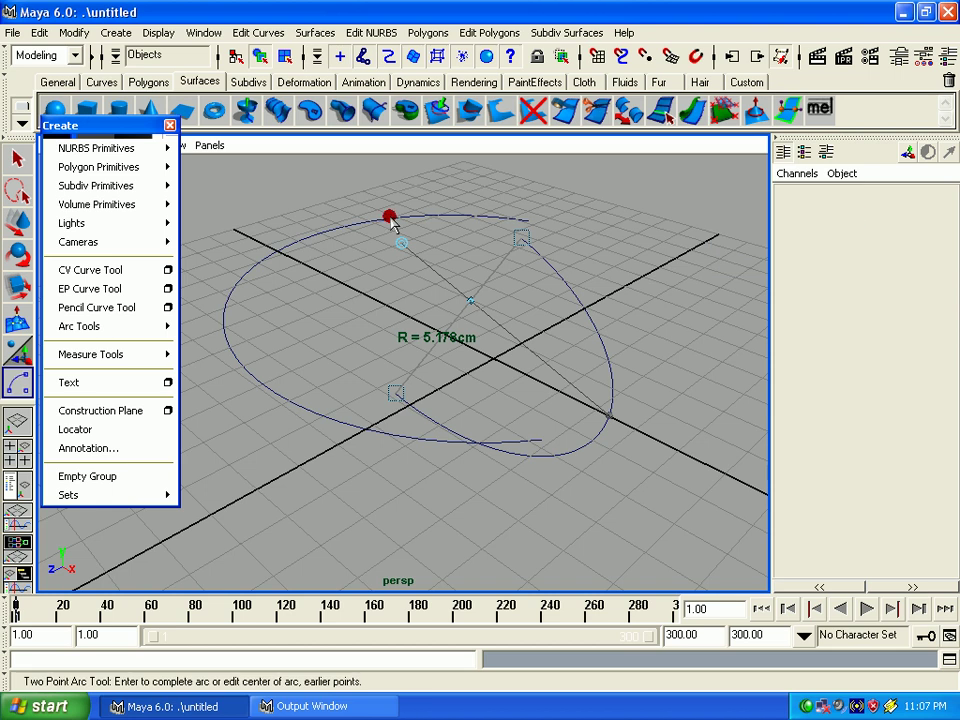
key(Return)
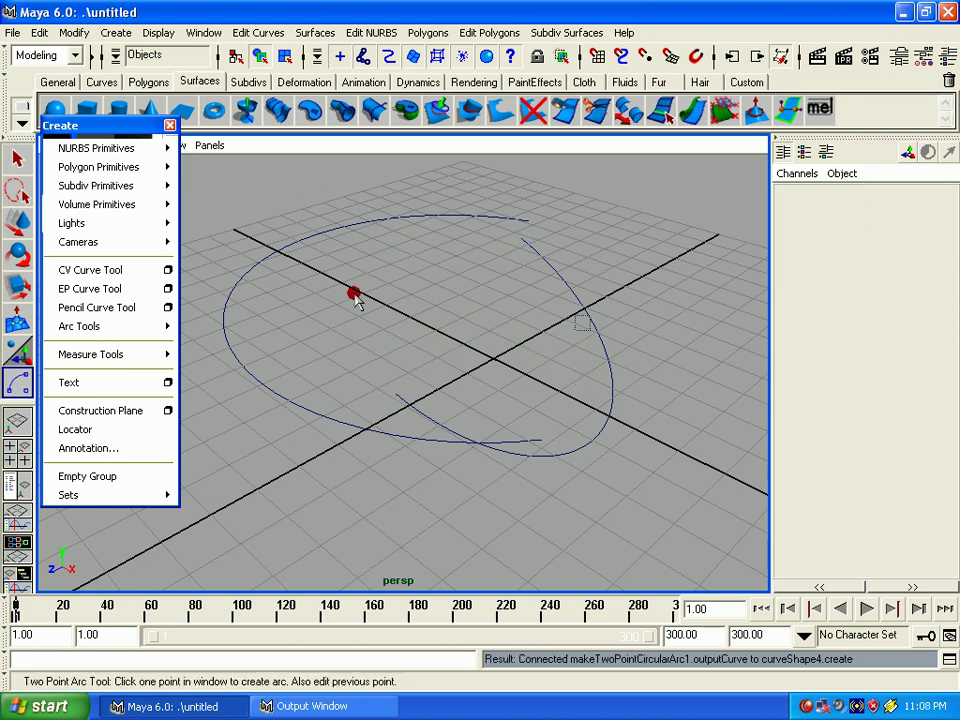
Step: Undo an extra small two-point arc and return to the Select tool
click(583, 325)
click(468, 355)
click(17, 158)
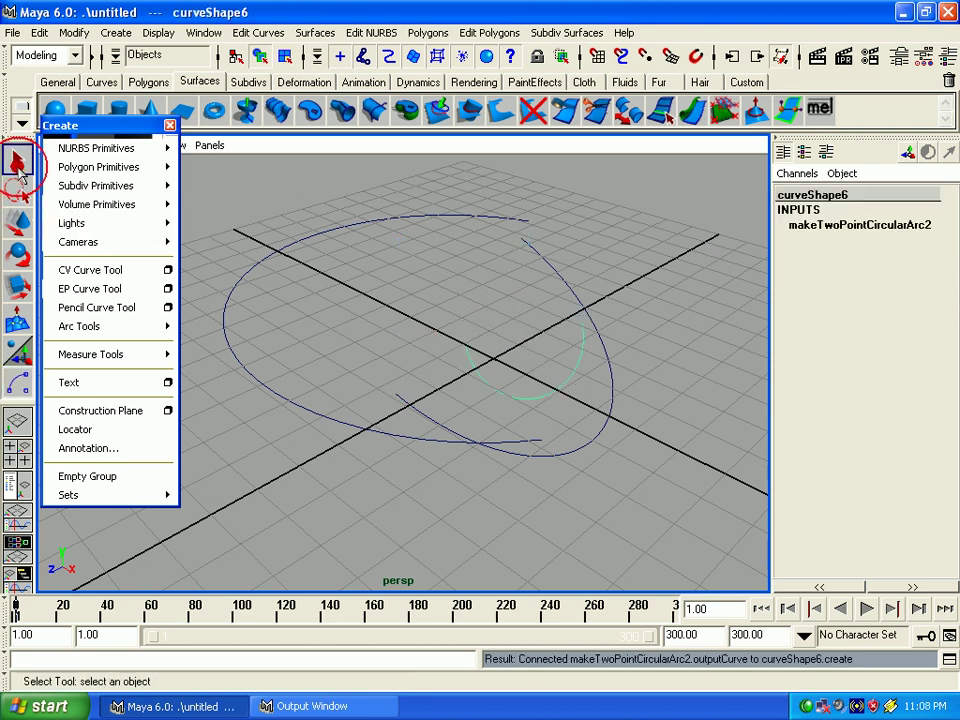
key(ctrl+z)
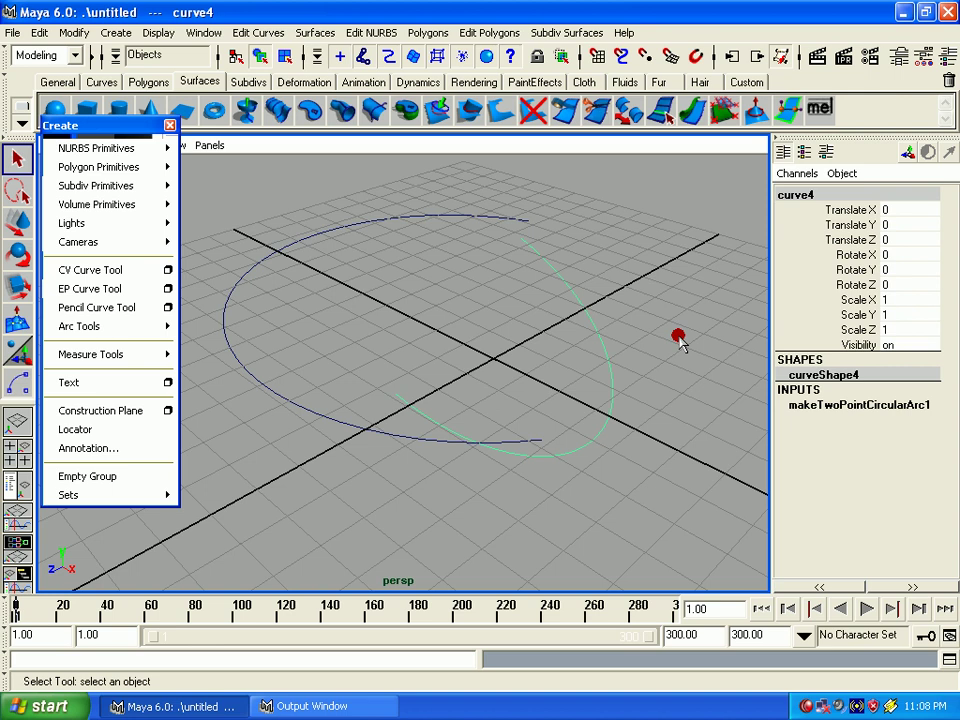
Step: Expand makeTwoPointCircularArc1 in the Channel Box and raise Sections from 8 to 12
click(797, 406)
drag(945, 330, 945, 426)
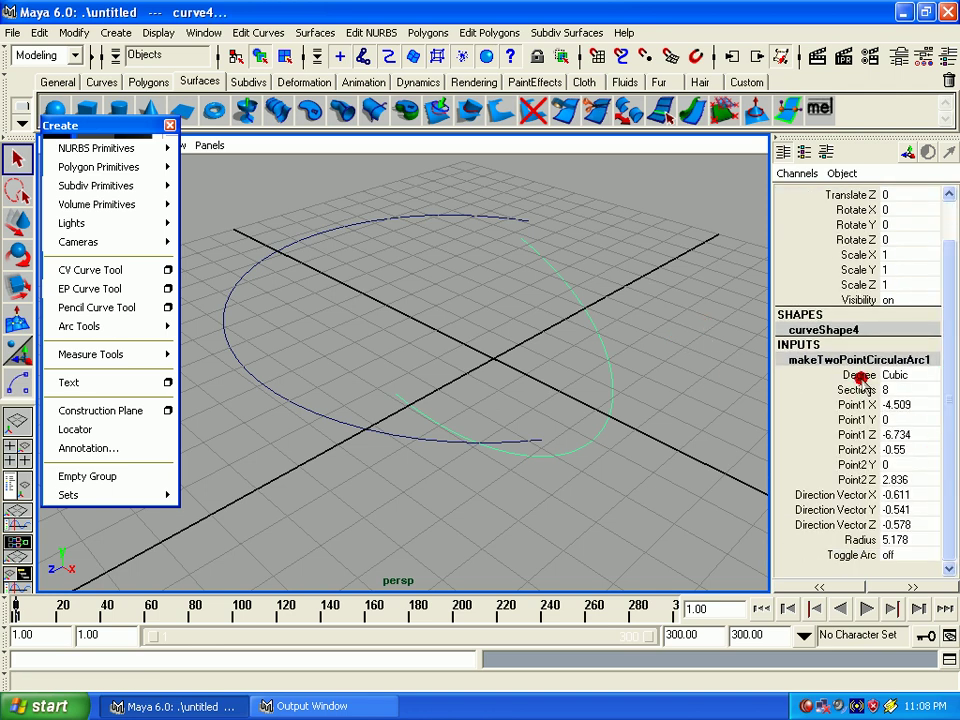
click(859, 376)
click(843, 391)
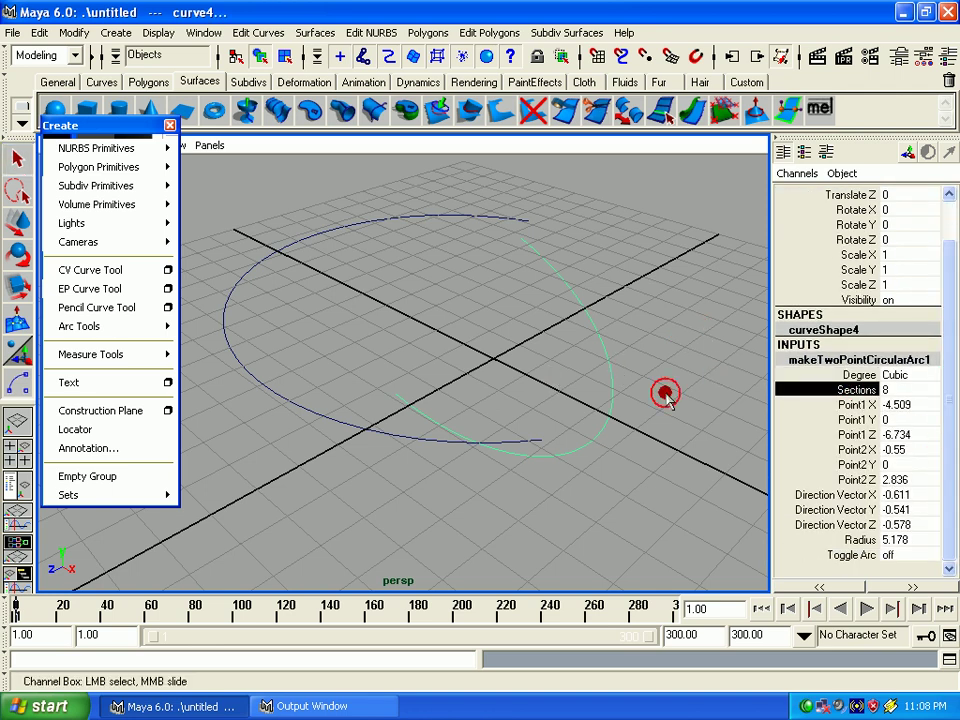
mouse_move(664, 392)
middle_down()
mouse_move(697, 402)
mouse_move(720, 379)
mouse_move(705, 398)
mouse_move(755, 415)
middle_up()
Step: Set Point1 Y to 6.5 and Z to -6.334, and slide Point2 and Direction Vector X values
click(851, 405)
click(851, 420)
click(848, 435)
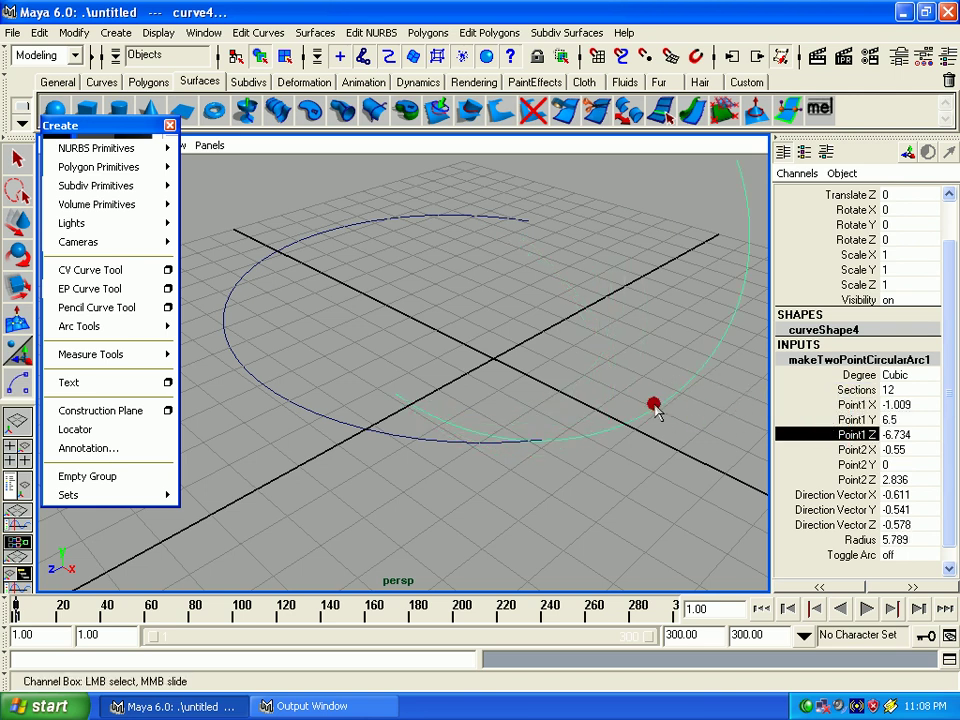
mouse_move(654, 407)
middle_down()
mouse_move(713, 407)
mouse_move(594, 392)
mouse_move(655, 400)
middle_up()
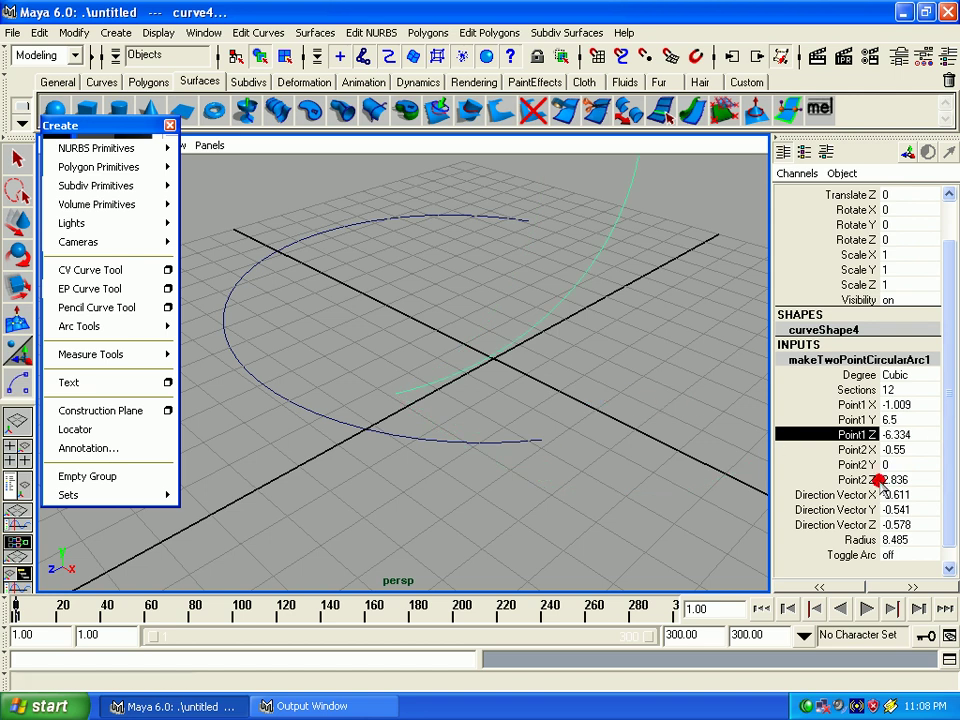
click(851, 450)
mouse_move(696, 435)
middle_down()
mouse_move(665, 425)
mouse_move(654, 441)
mouse_move(654, 429)
mouse_move(627, 428)
mouse_move(551, 393)
middle_up()
click(806, 464)
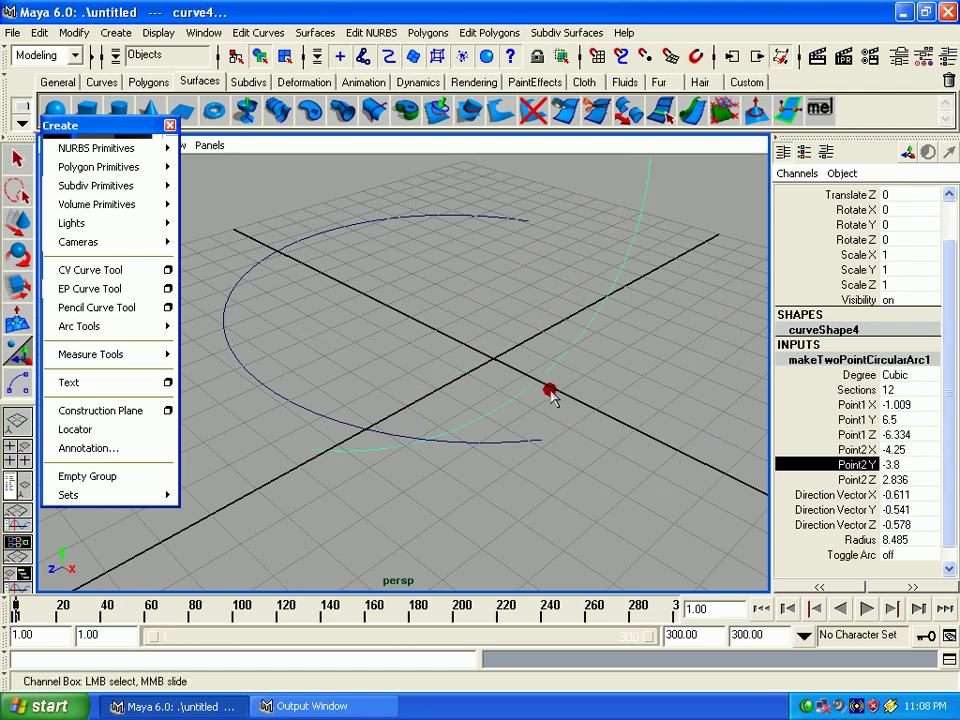
click(799, 491)
mouse_move(799, 491)
middle_down()
mouse_move(686, 444)
mouse_move(553, 441)
mouse_move(623, 440)
mouse_move(570, 440)
mouse_move(580, 440)
middle_up()
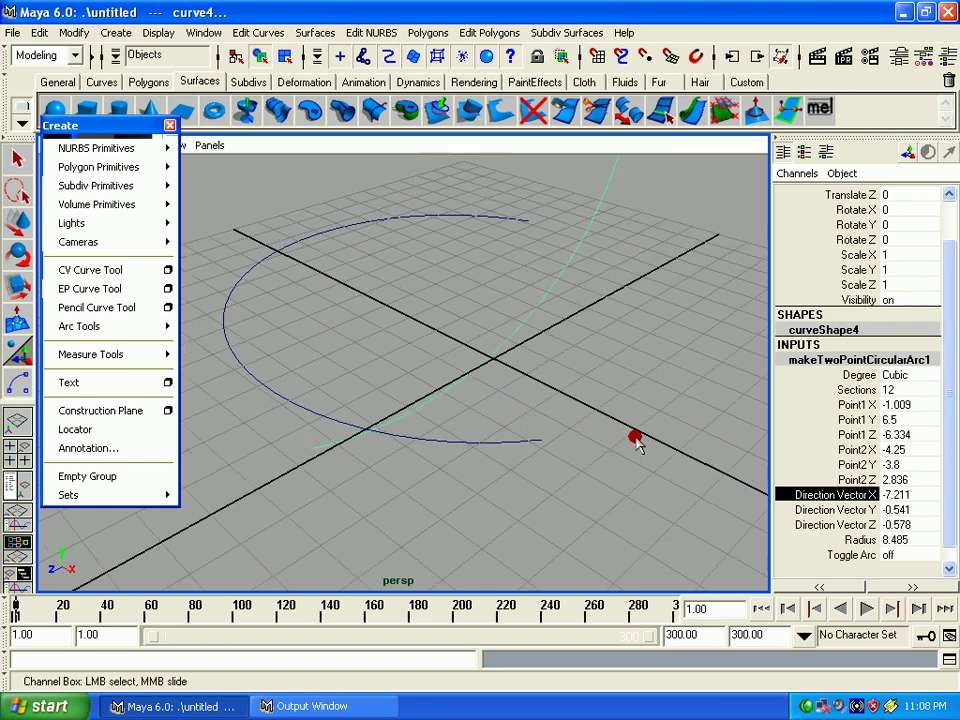
Step: Reselect curve4 and slide its Point1 X from -1.009 to -2.009
click(845, 406)
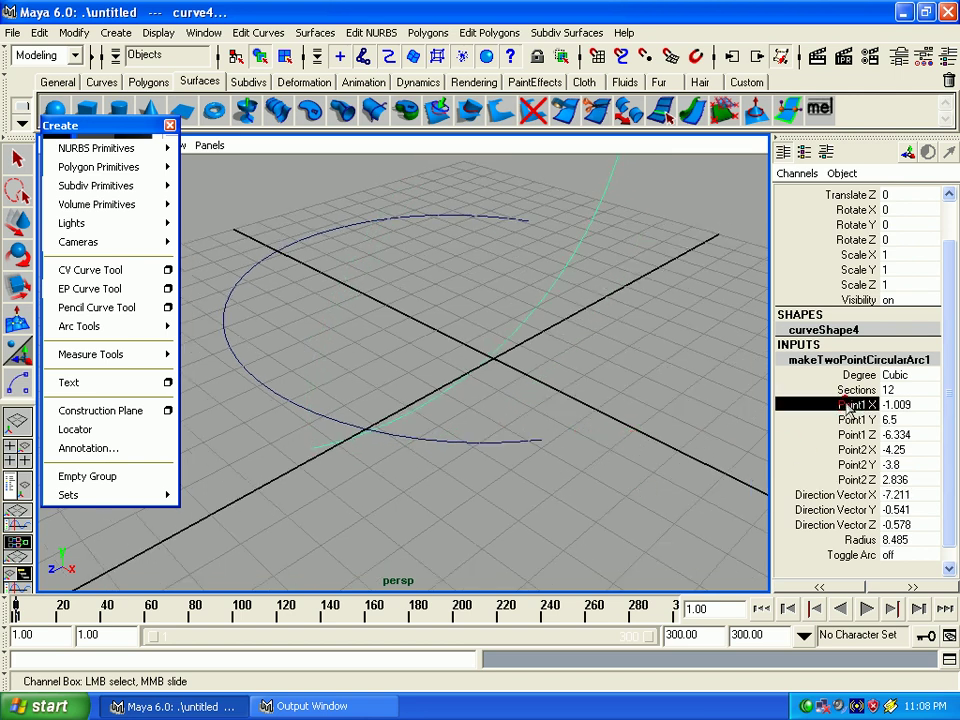
double_click(898, 405)
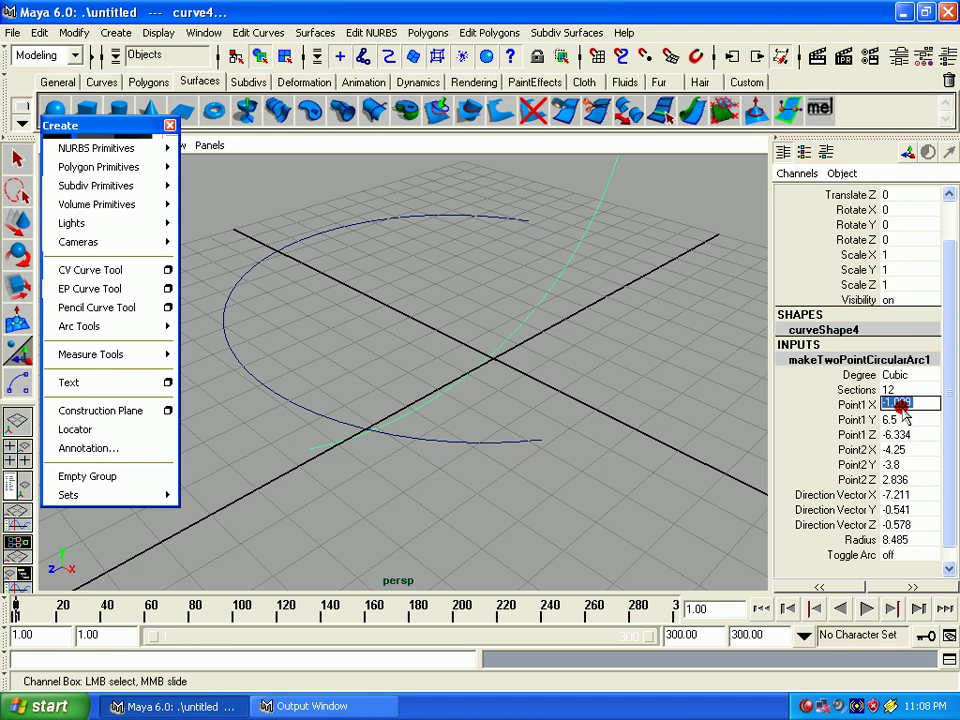
click(852, 405)
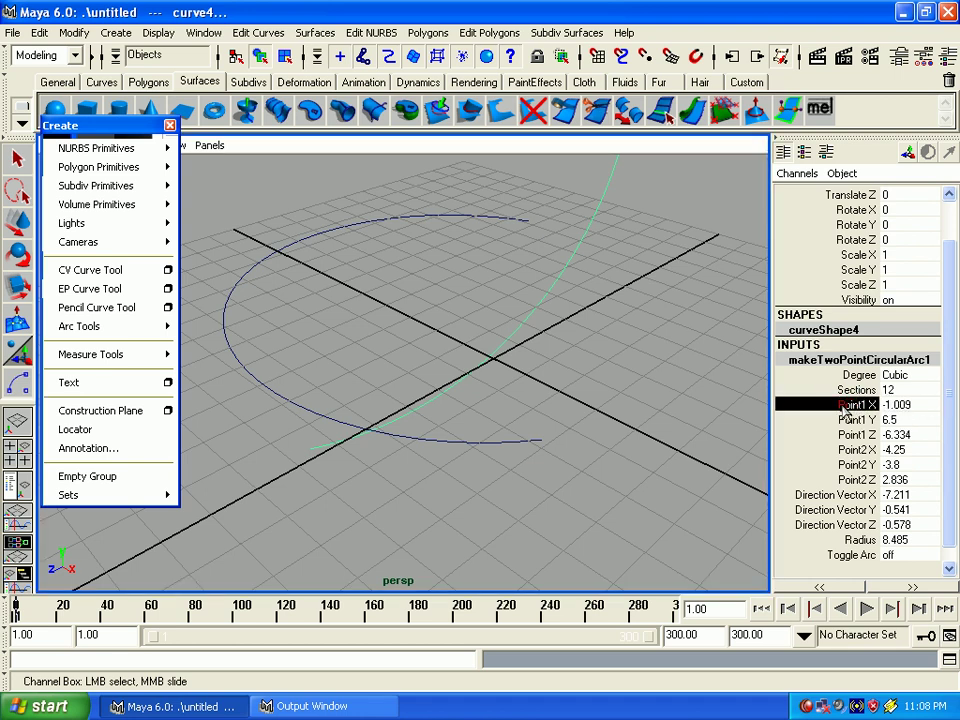
click(490, 350)
click(522, 298)
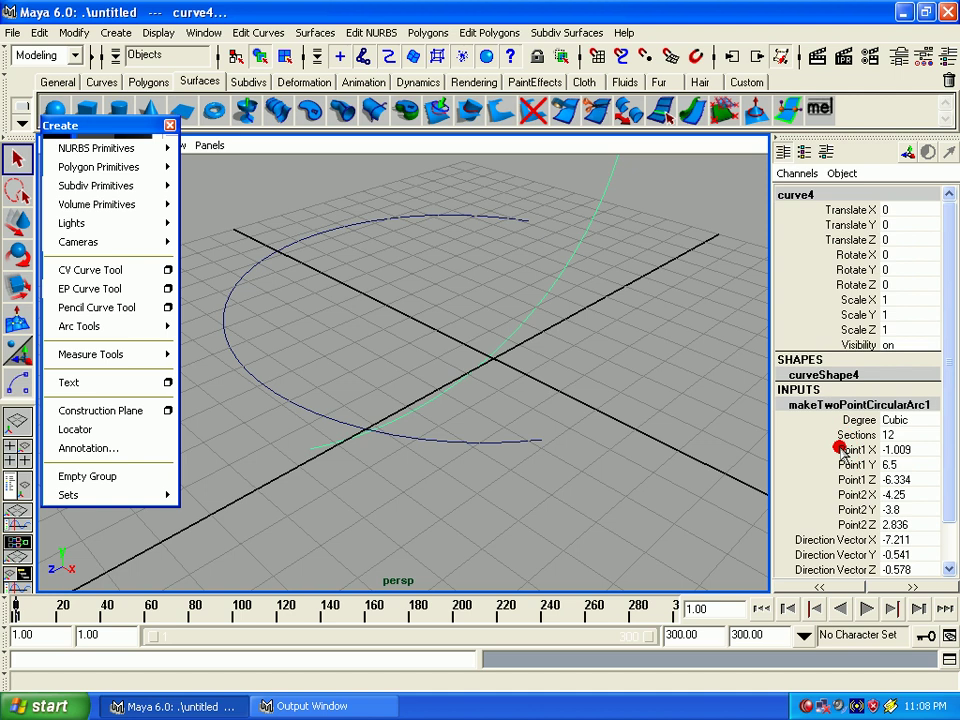
click(843, 450)
mouse_move(439, 349)
middle_down()
mouse_move(505, 350)
mouse_move(428, 352)
middle_up()
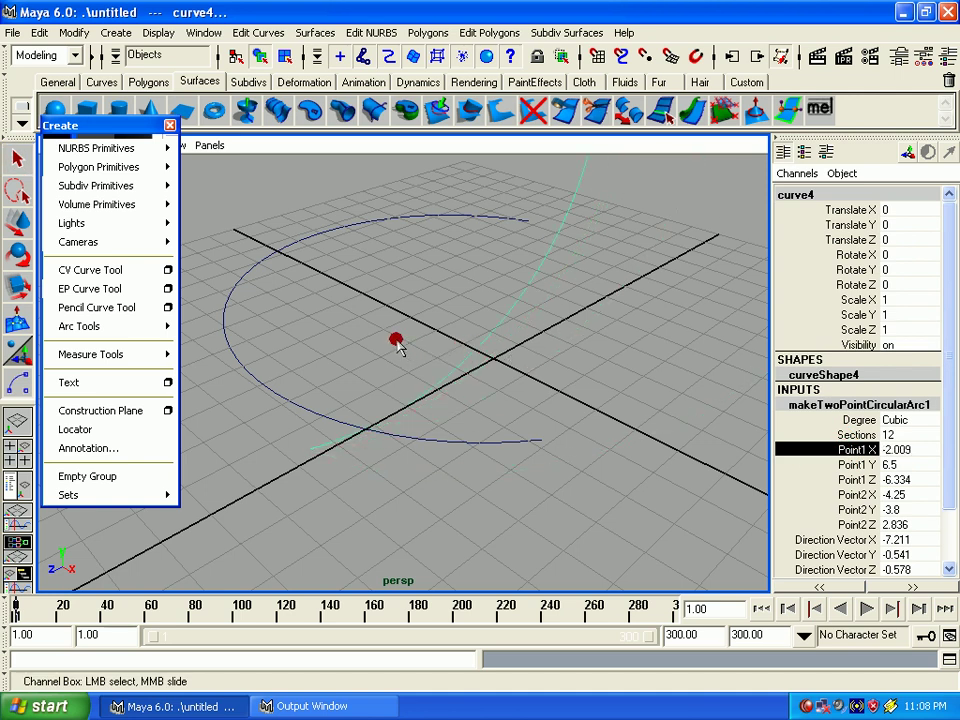
Step: Add two arc length measurements on the arc with the Arc Length Tool
key(q)
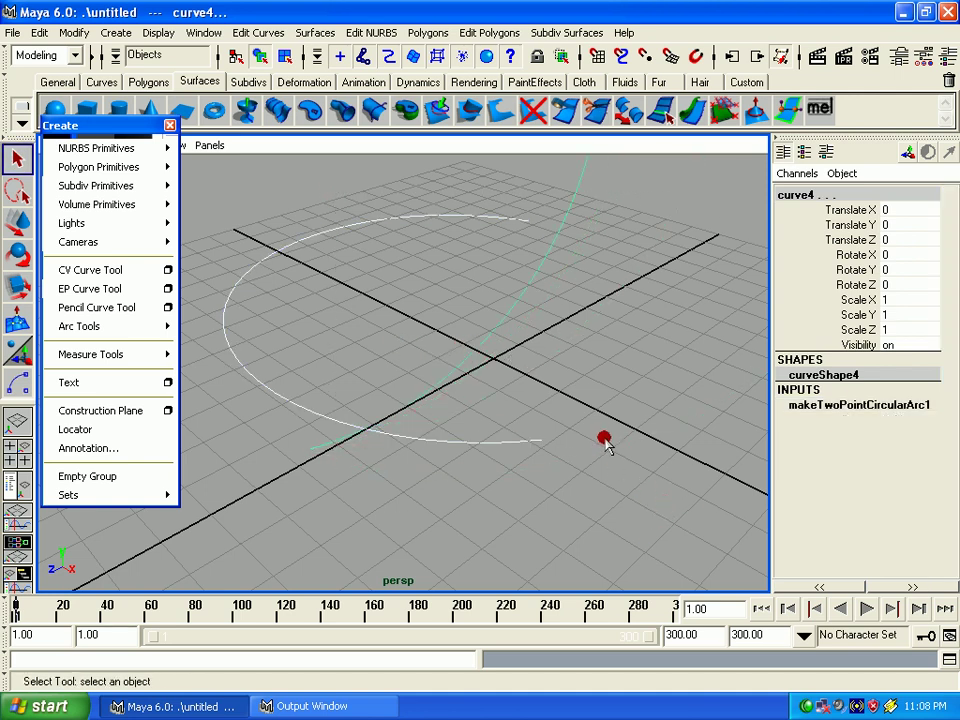
click(605, 440)
click(133, 356)
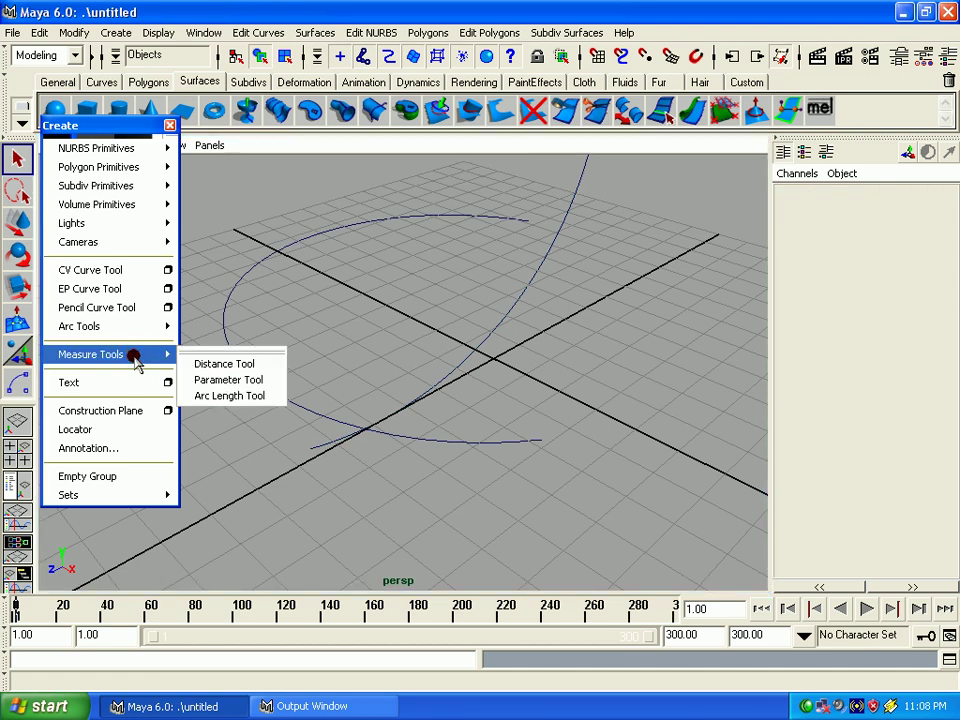
click(250, 395)
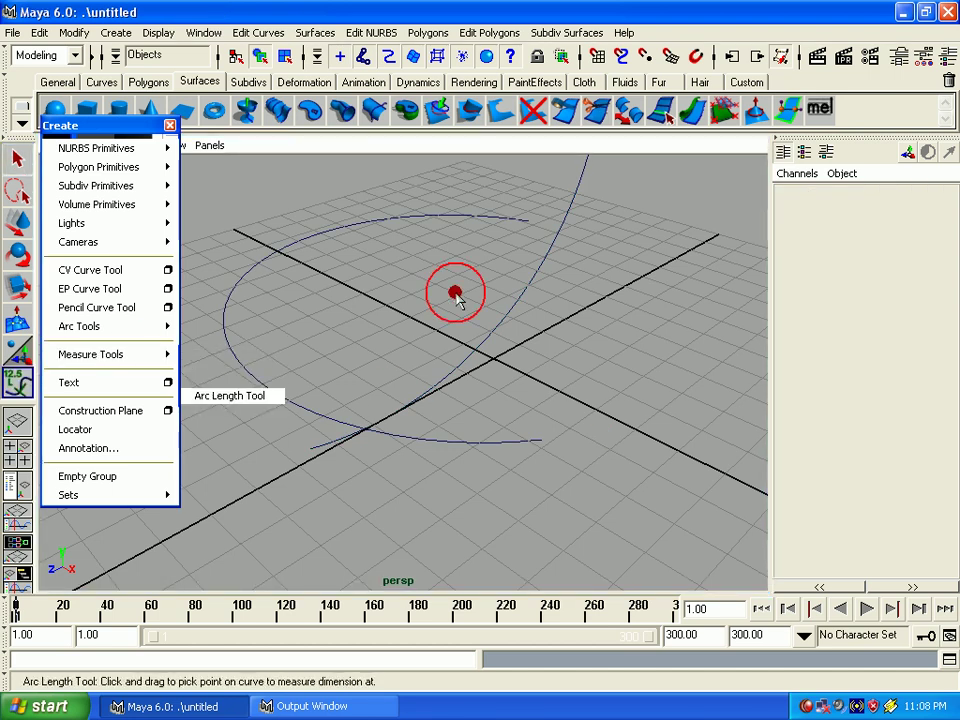
click(529, 221)
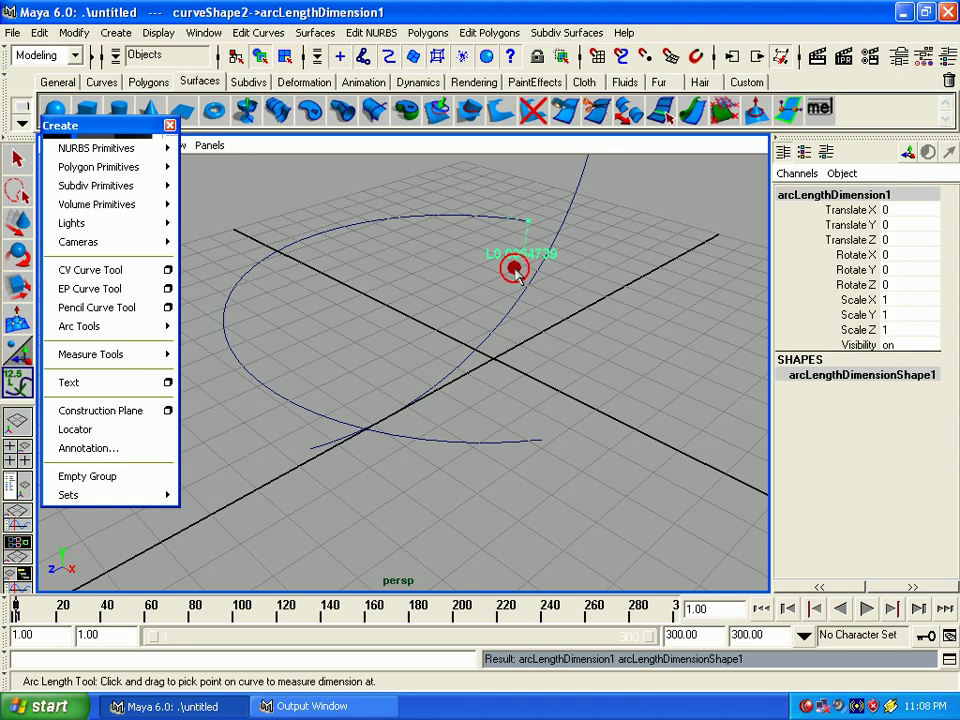
click(540, 441)
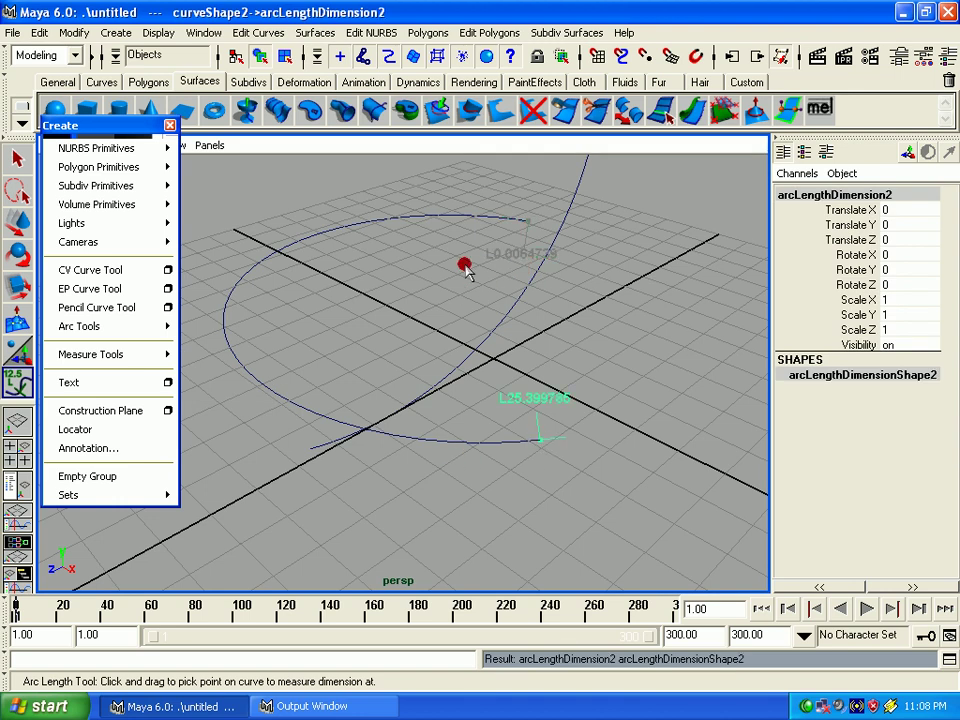
Step: Measure two distances with the Distance Tool, reading 7.102681 and 3.767864
click(124, 356)
click(224, 364)
click(354, 394)
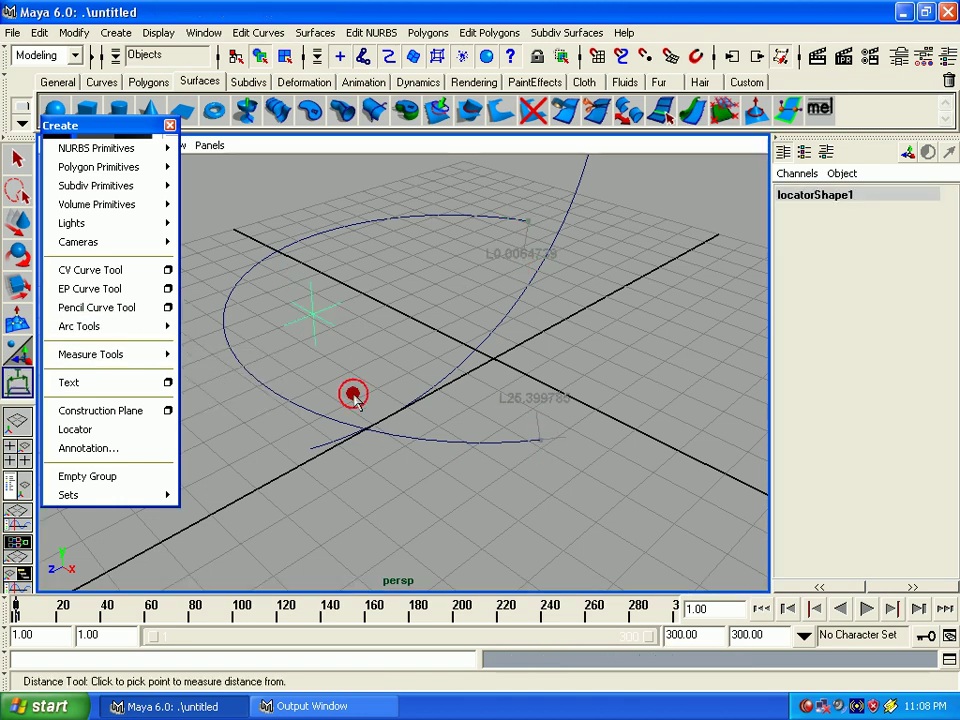
click(392, 337)
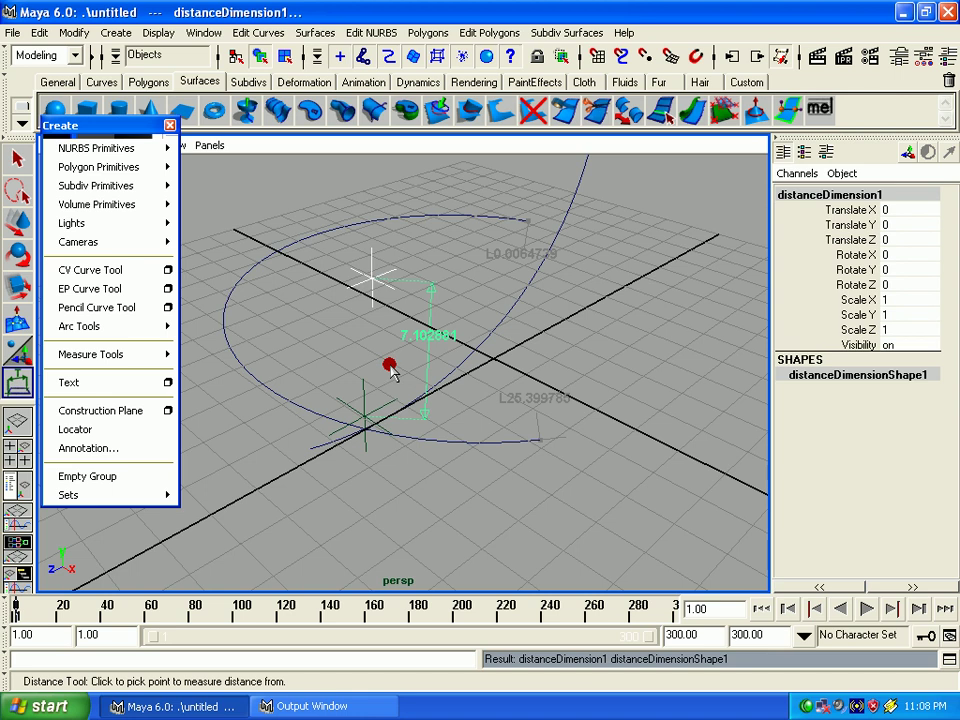
click(124, 356)
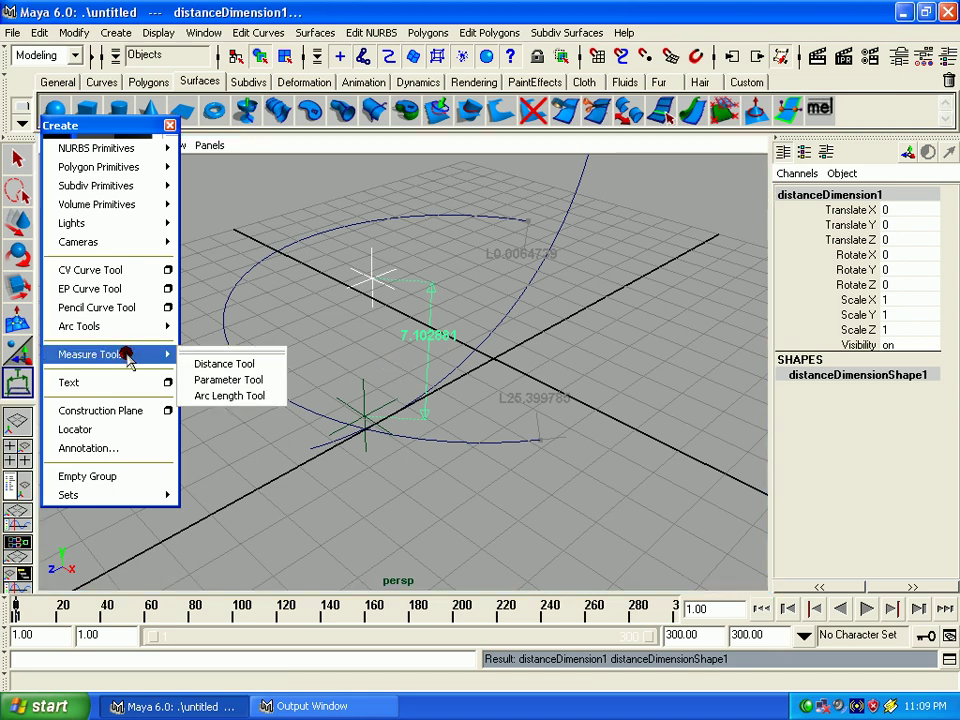
click(224, 364)
click(430, 293)
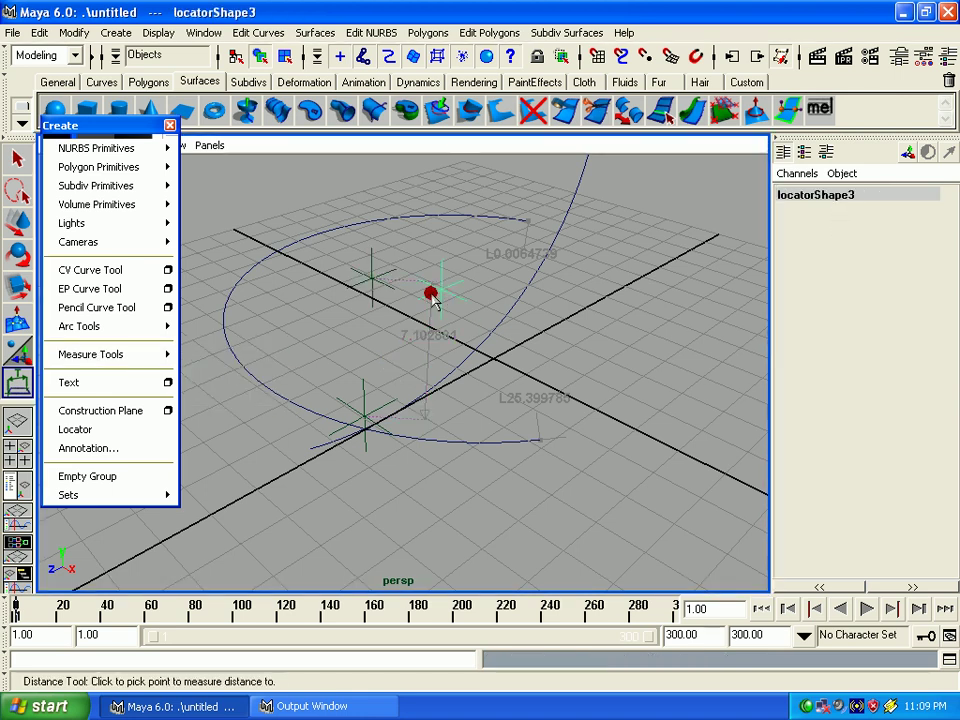
click(433, 367)
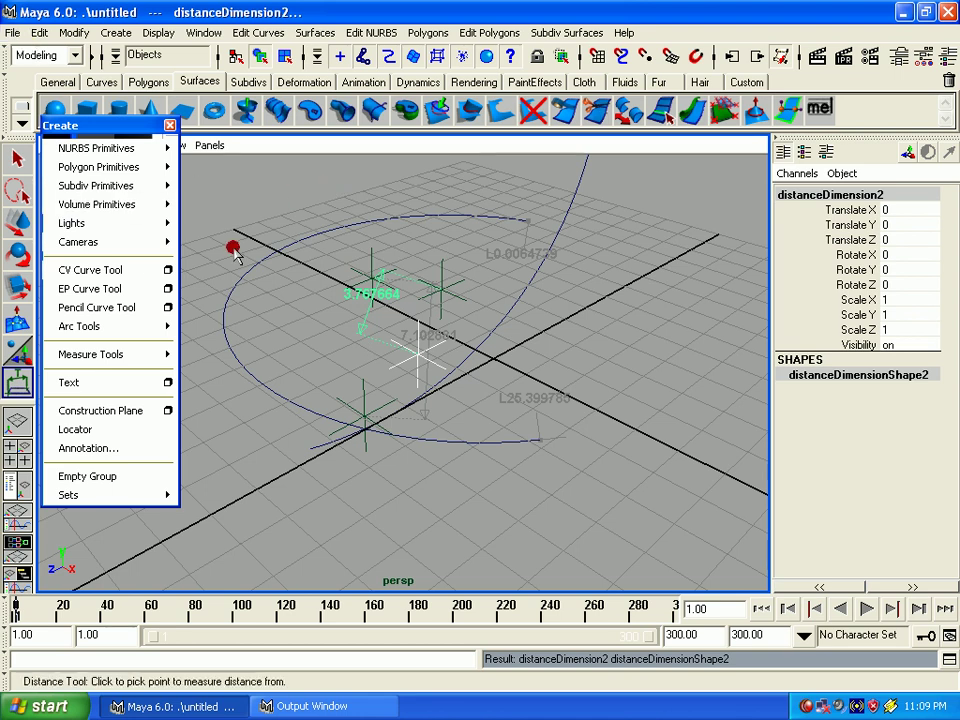
Step: Return to the Select tool, clear the selection, then marquee-select everything in the scene
click(20, 162)
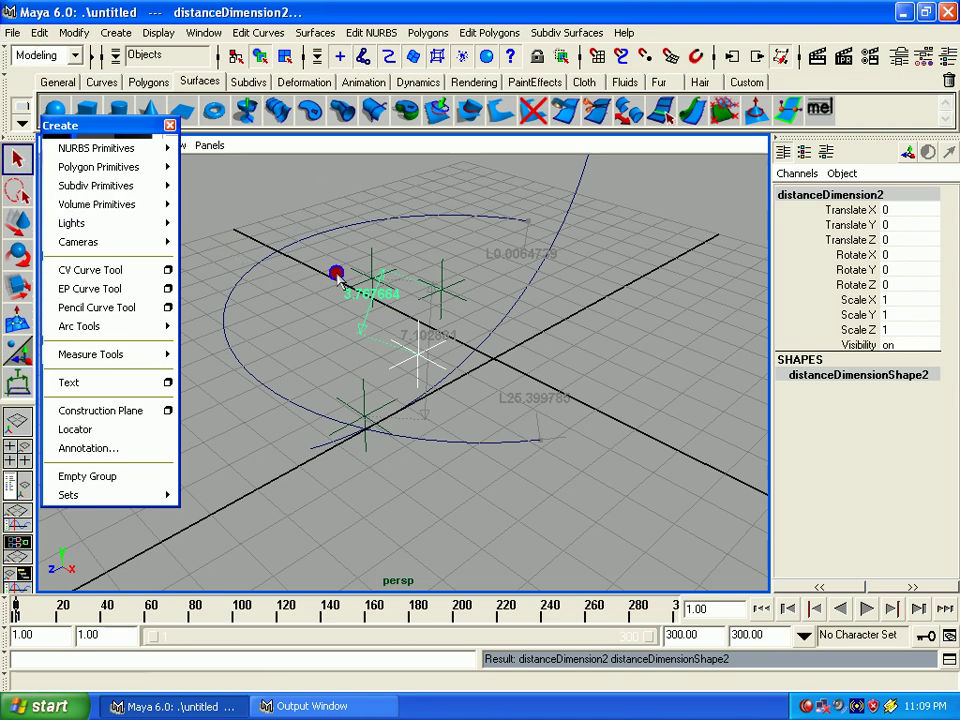
right_click(348, 322)
click(349, 321)
click(692, 345)
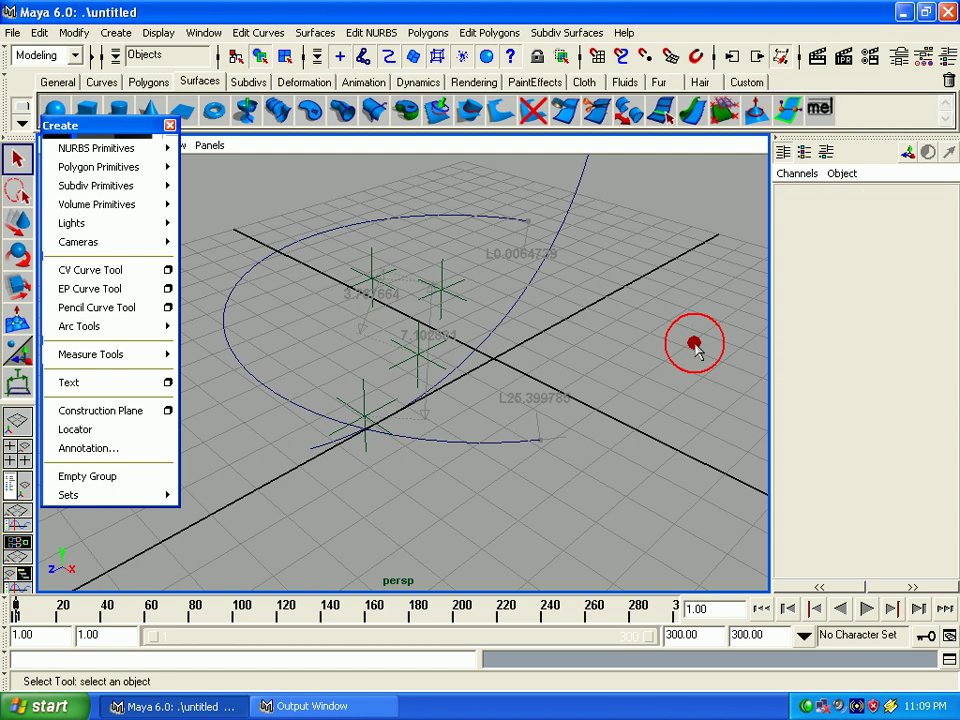
right_drag(685, 335, 686, 372)
Step: Delete all curves and measurements, then create 'xyz' text curves in a chosen font
key(Delete)
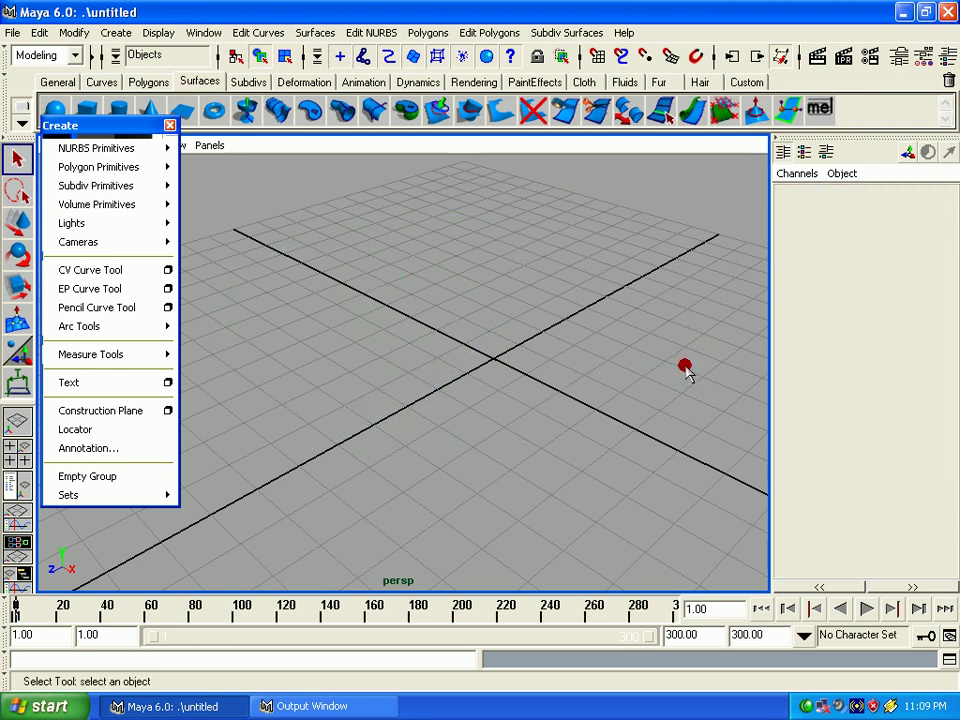
click(163, 383)
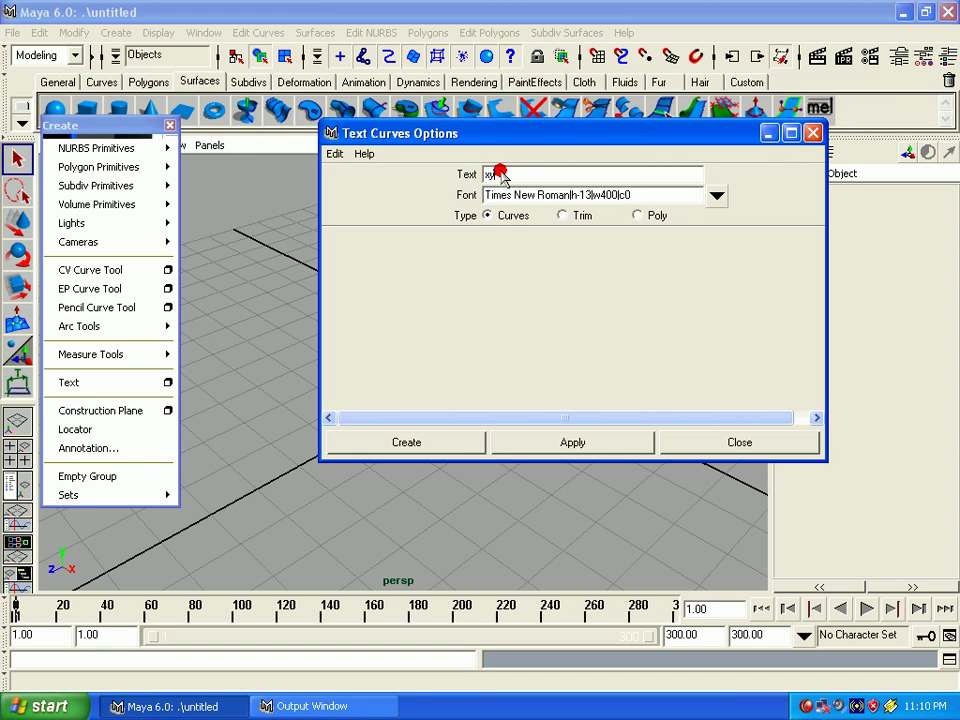
click(715, 198)
click(735, 212)
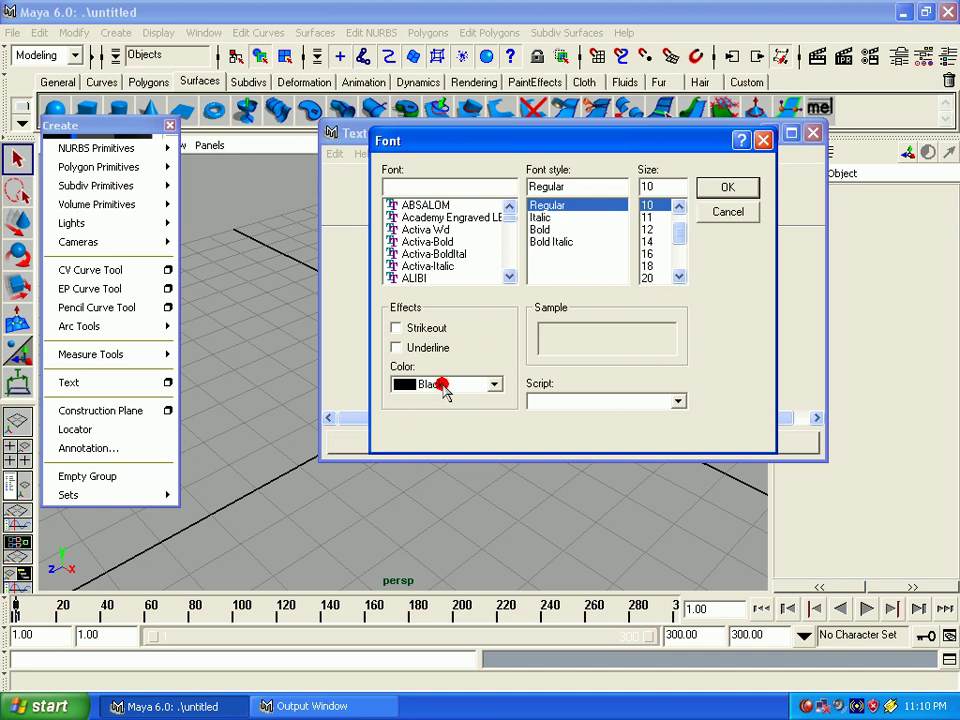
click(722, 190)
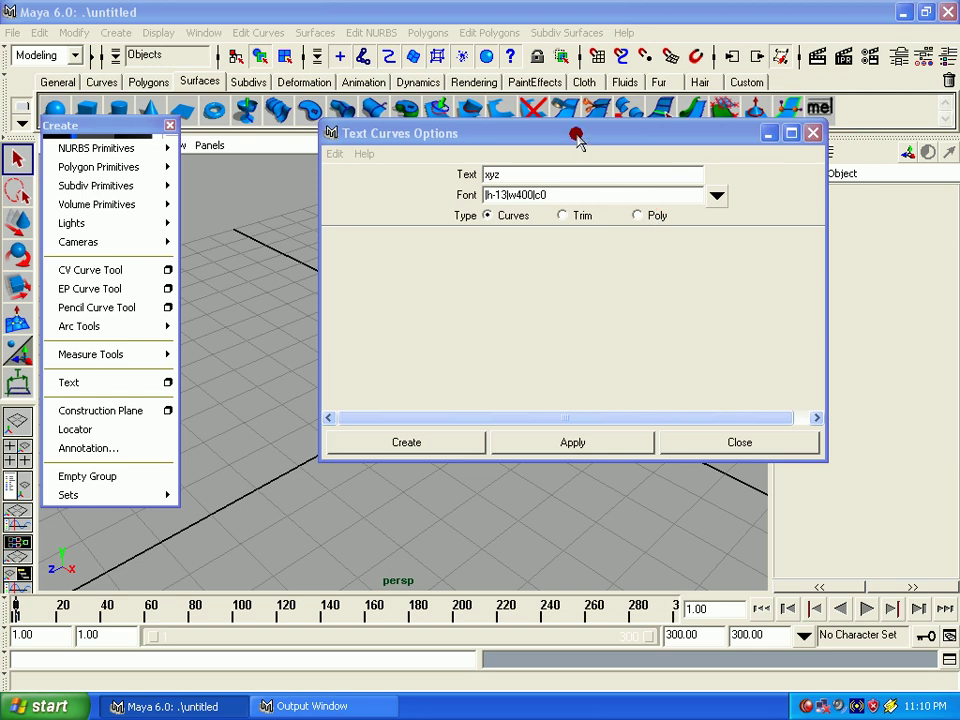
drag(577, 140, 750, 180)
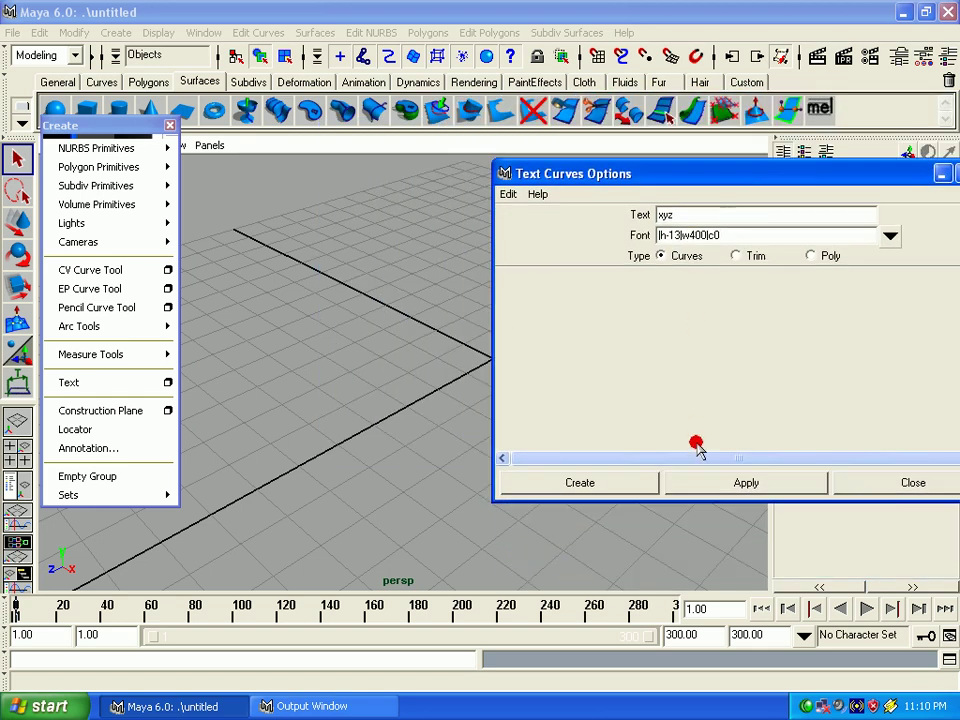
click(693, 486)
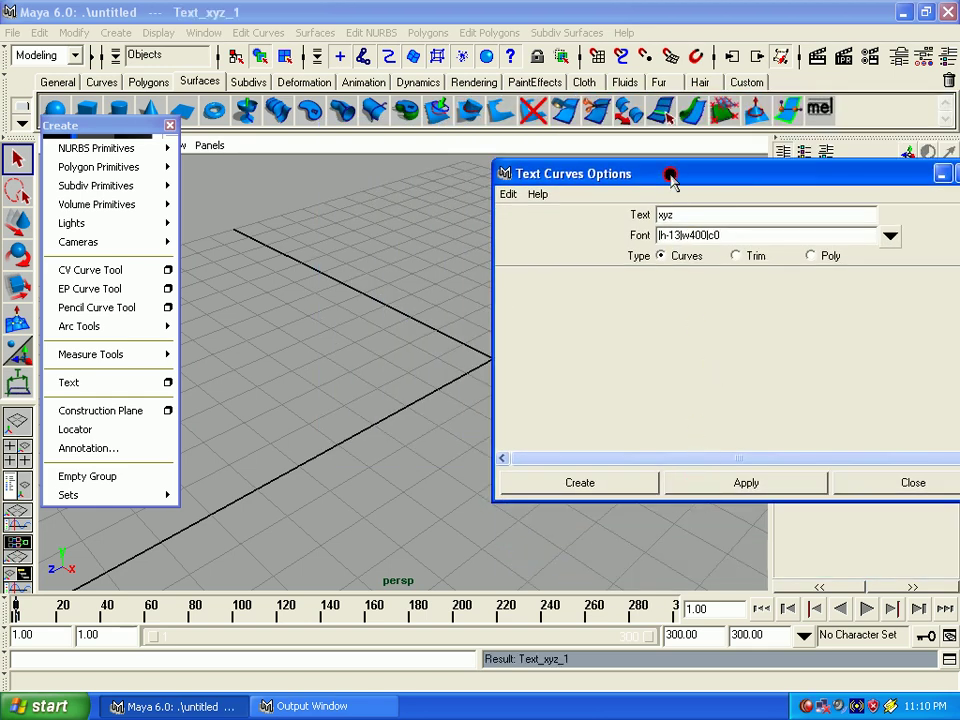
Step: Move the xyz text curves left along X to -5.771
drag(671, 176, 836, 213)
alt+right_drag(568, 326, 366, 350)
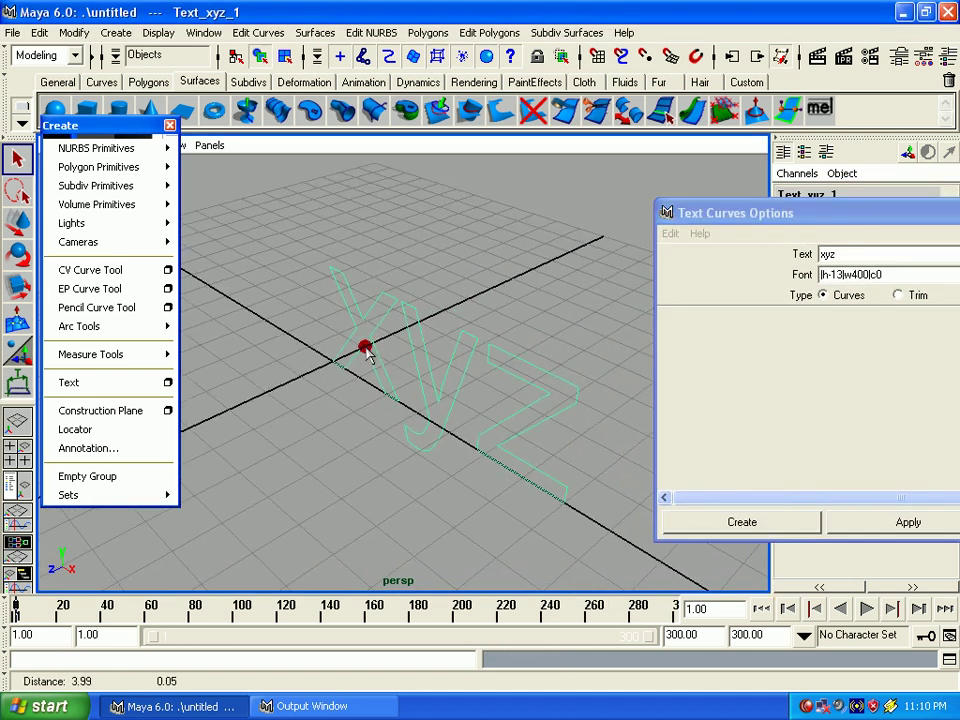
key(w)
drag(373, 390, 255, 318)
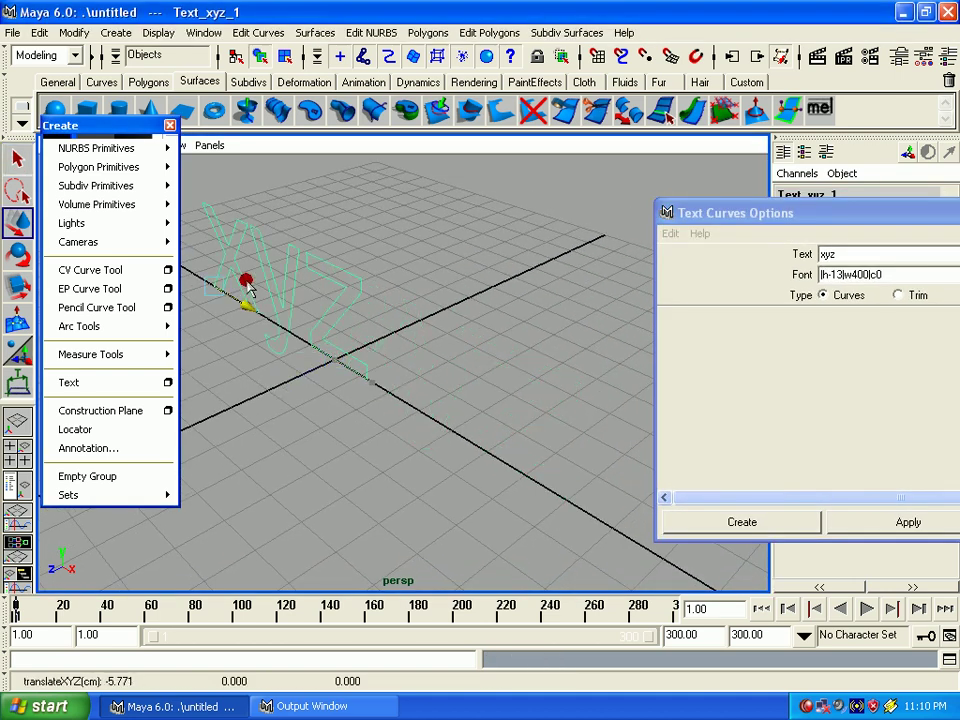
Step: Create the xyz text again as a trimmed surface
drag(832, 213, 732, 187)
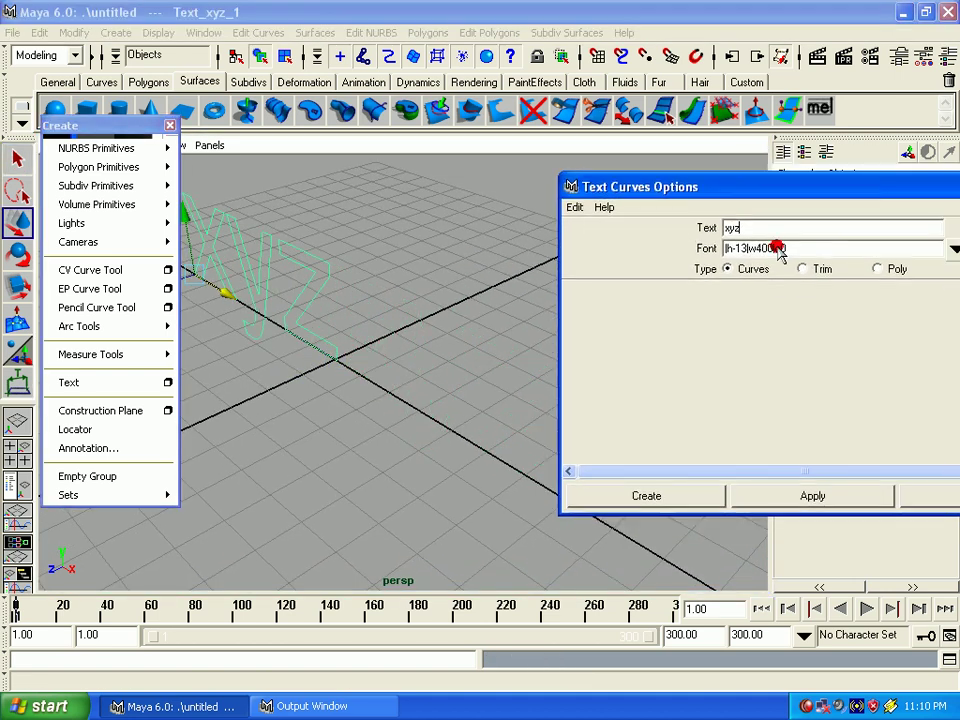
click(801, 268)
click(772, 488)
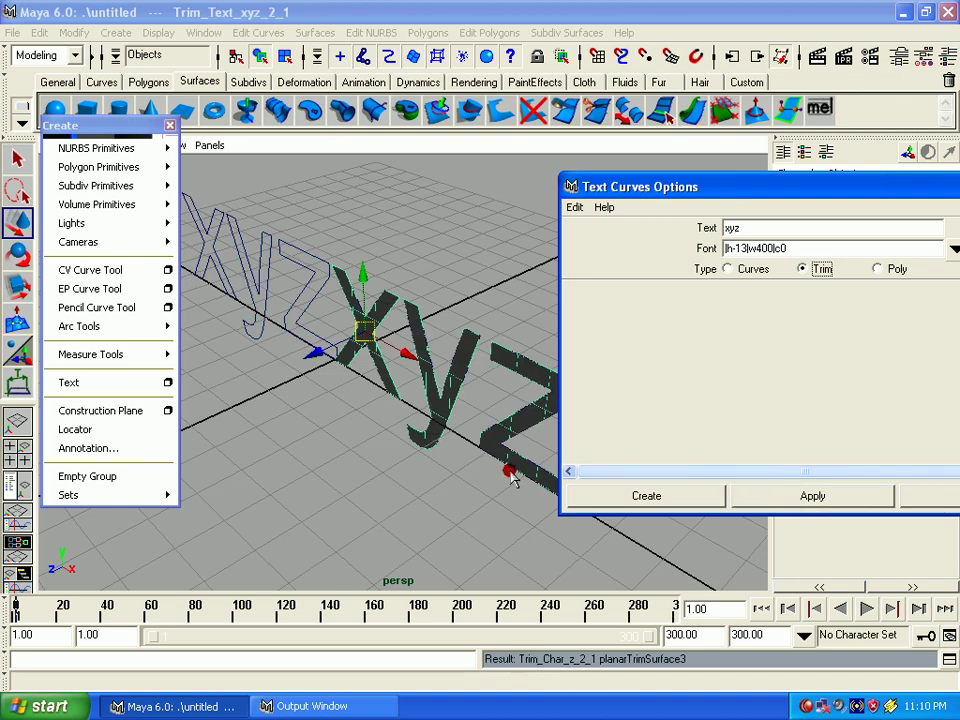
mouse_move(510, 471)
alt+mouse_down()
mouse_move(377, 401)
mouse_move(411, 390)
mouse_move(283, 175)
alt+mouse_up()
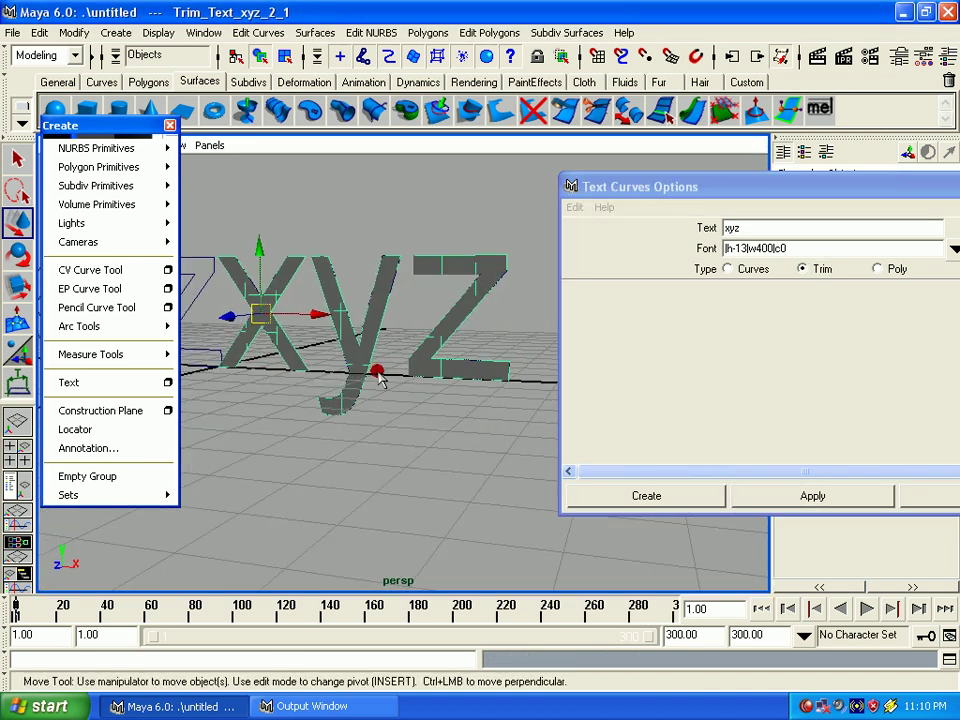
alt+drag(458, 355, 755, 255)
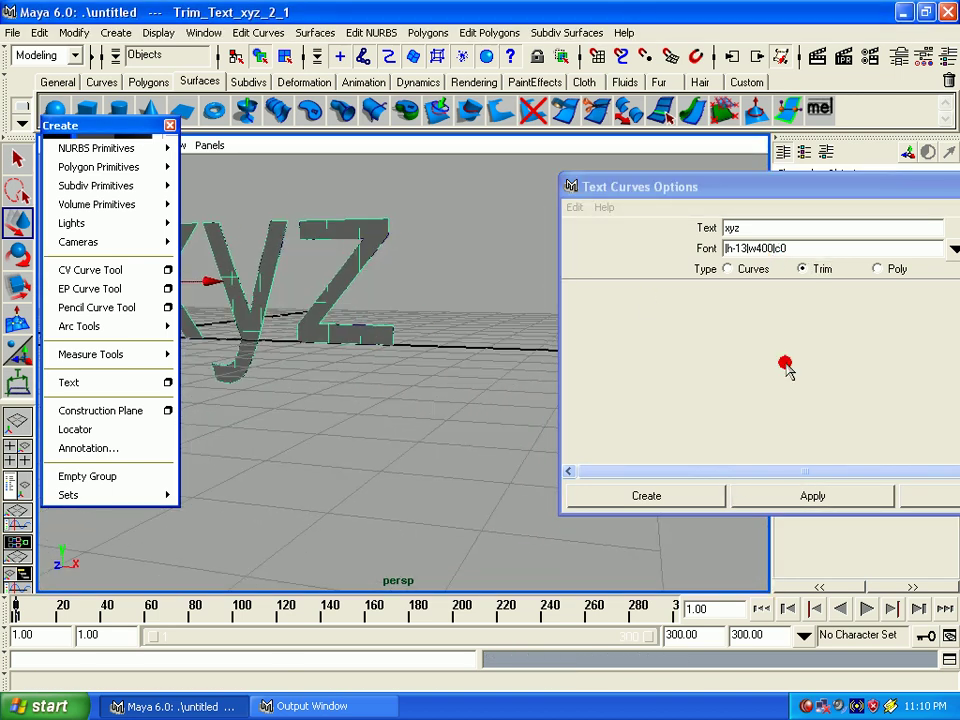
Step: Create the xyz text as a polygon mesh, move it forward, and close Text options
click(893, 270)
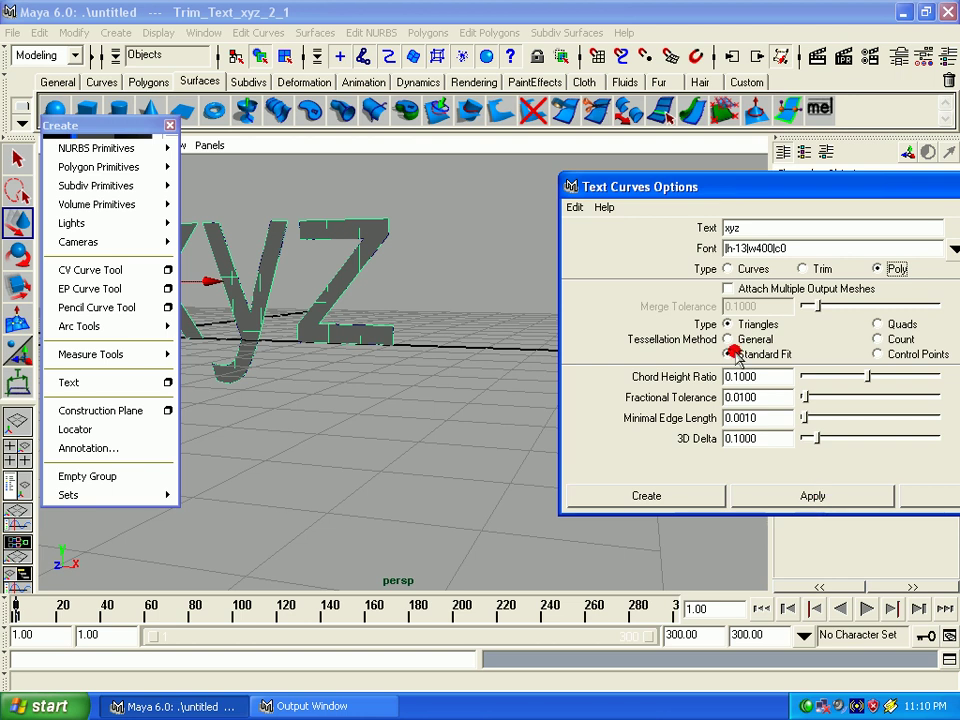
click(745, 490)
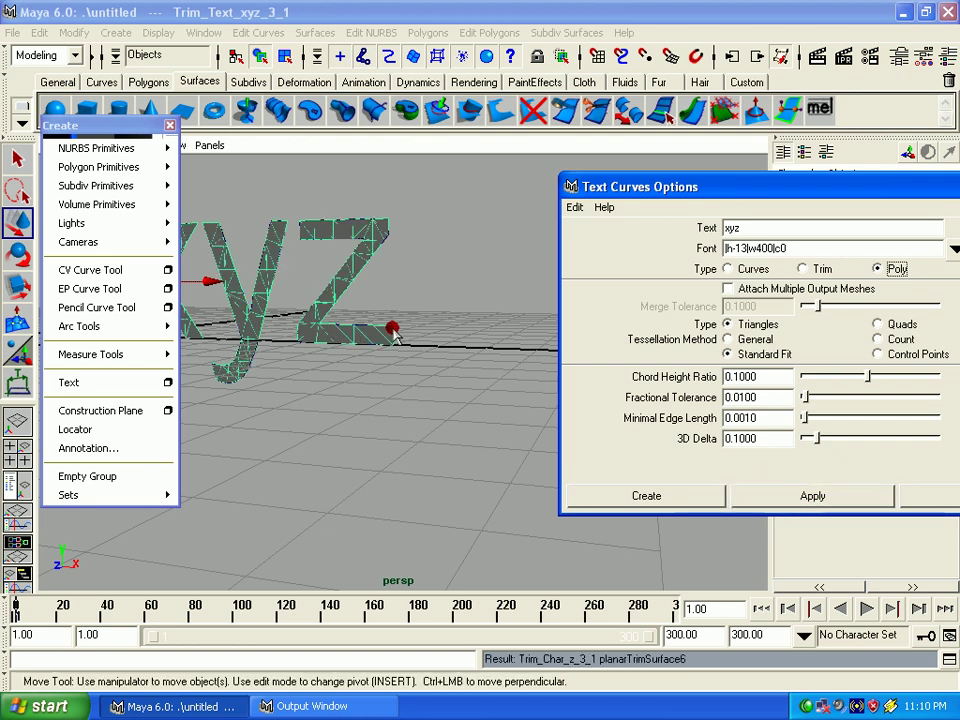
middle_drag(378, 333, 490, 470)
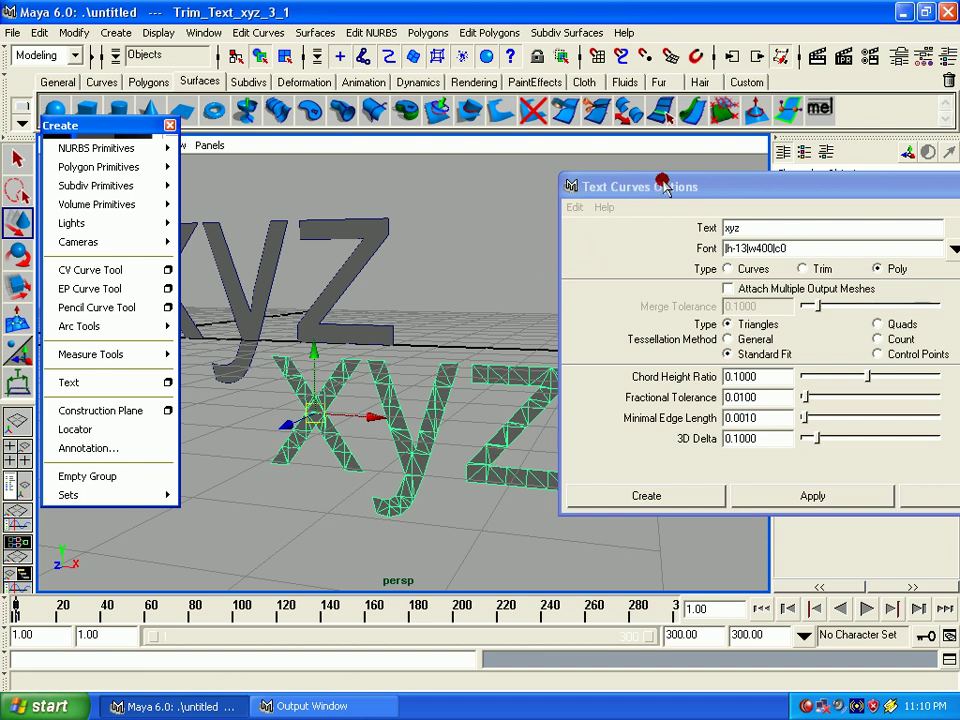
drag(665, 188, 445, 169)
click(720, 485)
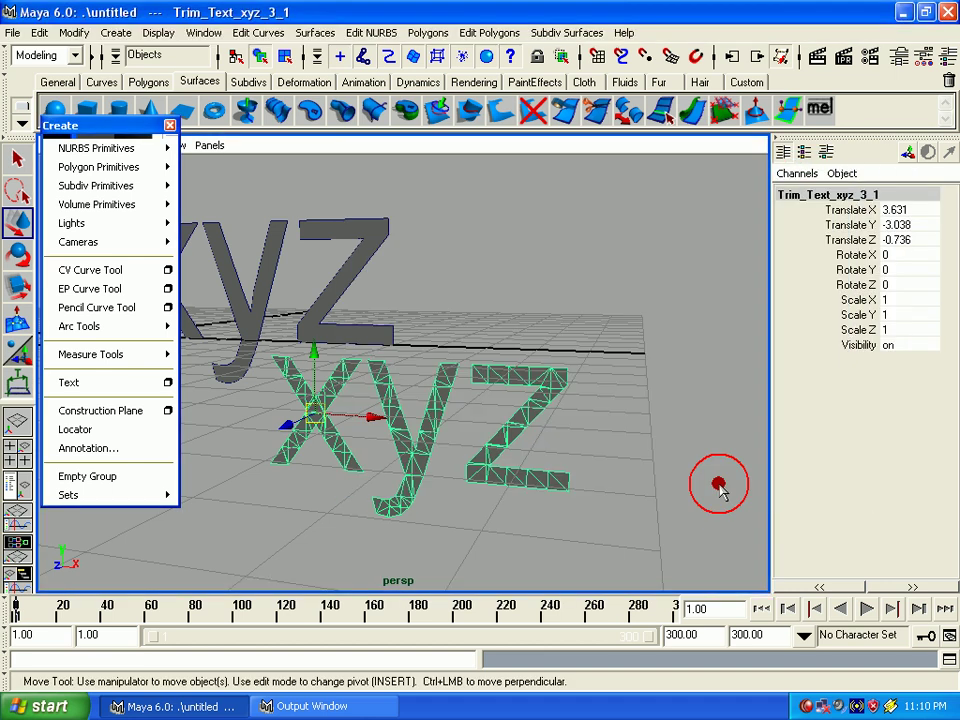
Step: Reframe the view and select the xyz outline curves
mouse_move(568, 476)
alt+right_down()
mouse_move(732, 487)
mouse_move(332, 321)
alt+right_up()
mouse_move(332, 321)
alt+mouse_down()
mouse_move(311, 493)
mouse_move(322, 425)
alt+mouse_up()
drag(250, 243, 300, 395)
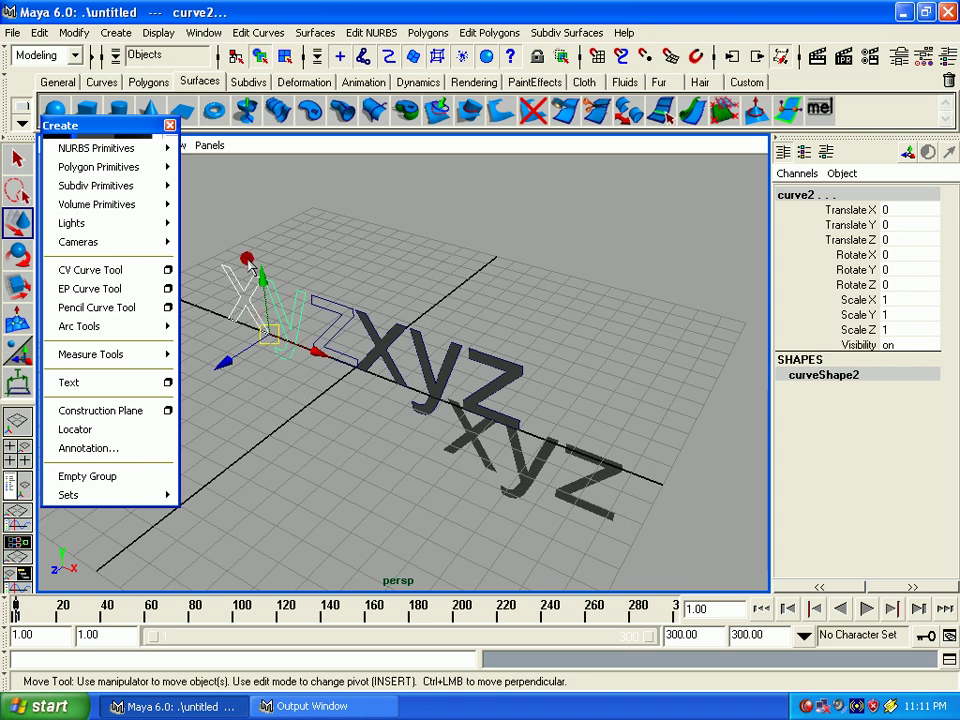
Step: Clear the scene and create a construction plane with pole axis XZ
key(z)
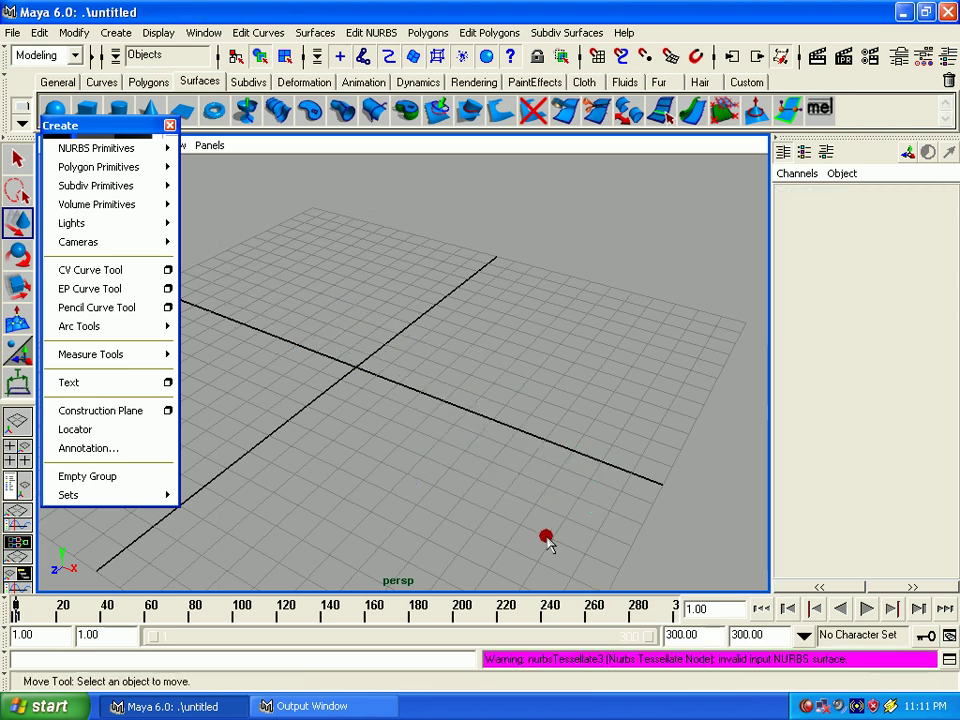
click(167, 412)
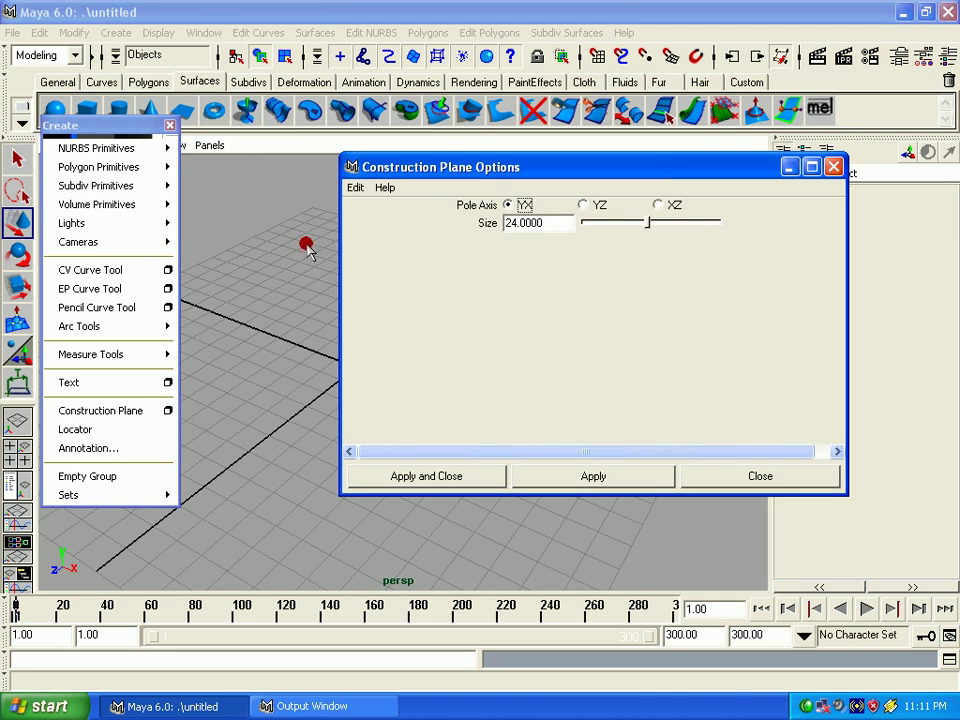
click(368, 200)
click(465, 222)
click(651, 206)
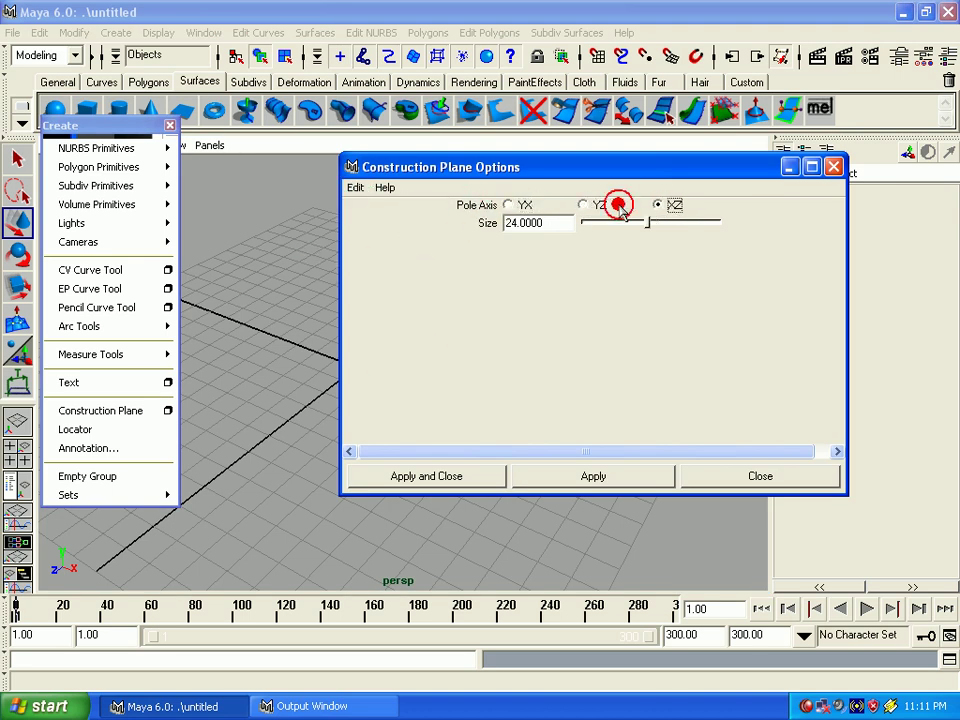
click(528, 205)
click(656, 207)
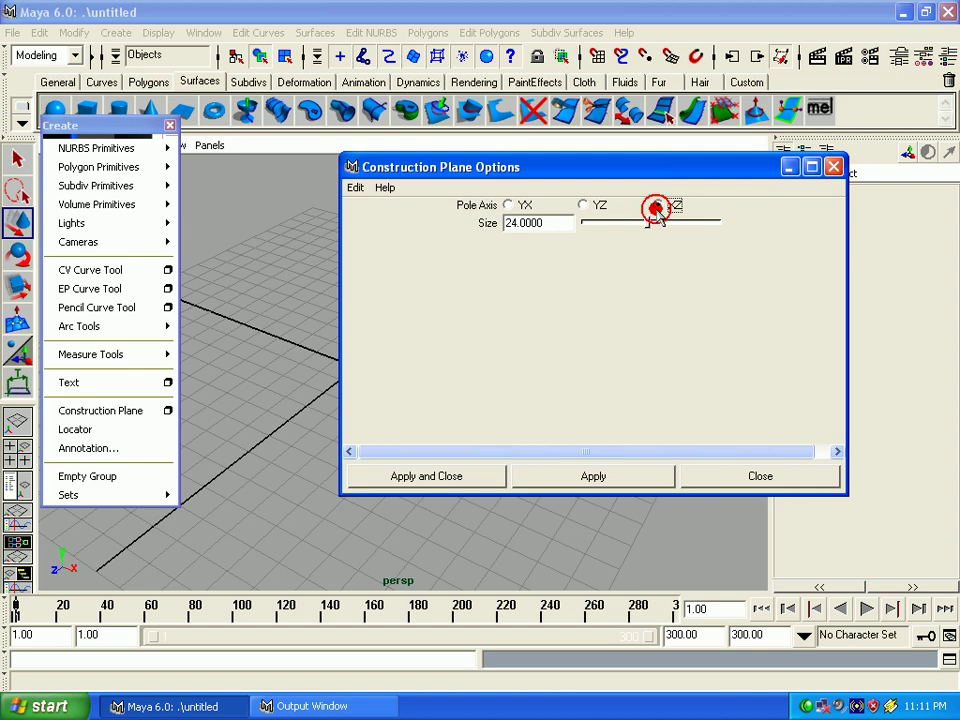
click(593, 478)
Step: Add construction planes with YZ and YX pole axes, close the options, and deselect
click(583, 205)
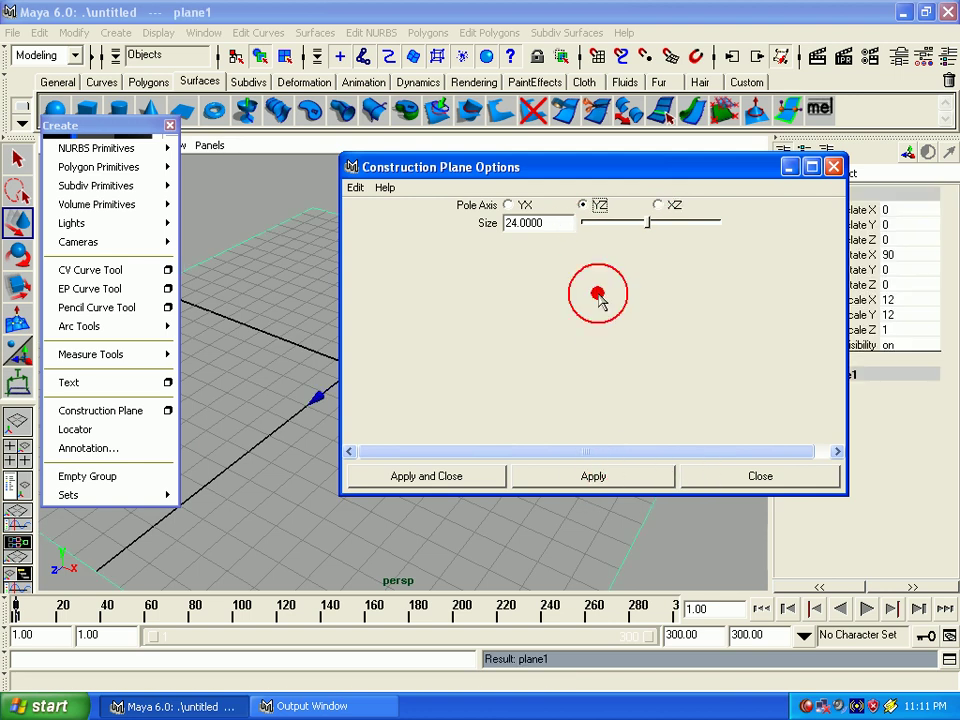
click(583, 476)
click(528, 205)
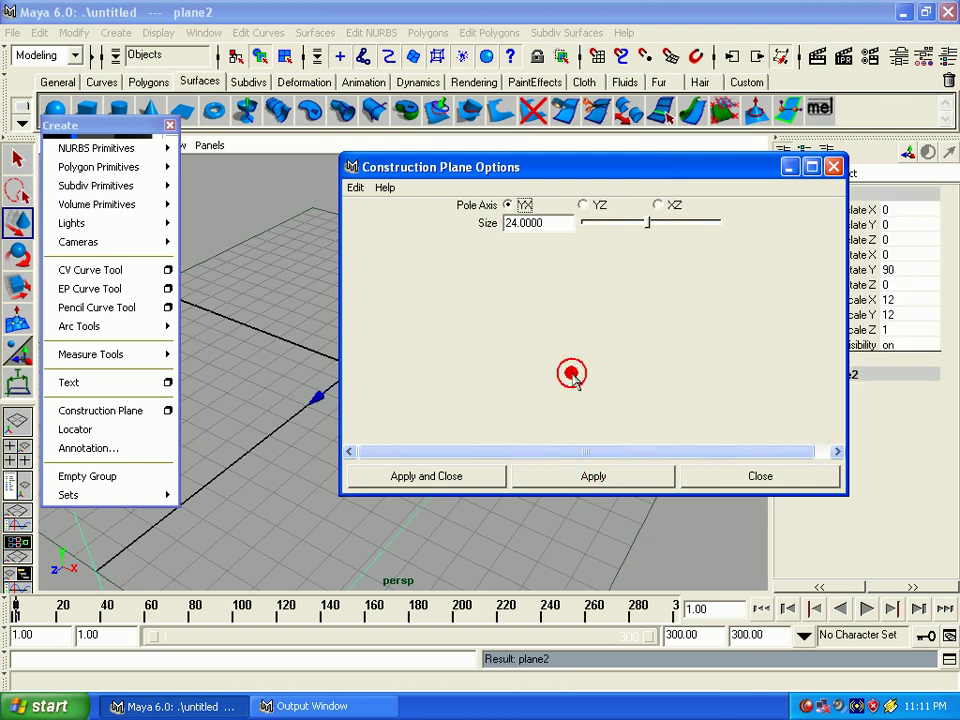
click(583, 476)
click(722, 480)
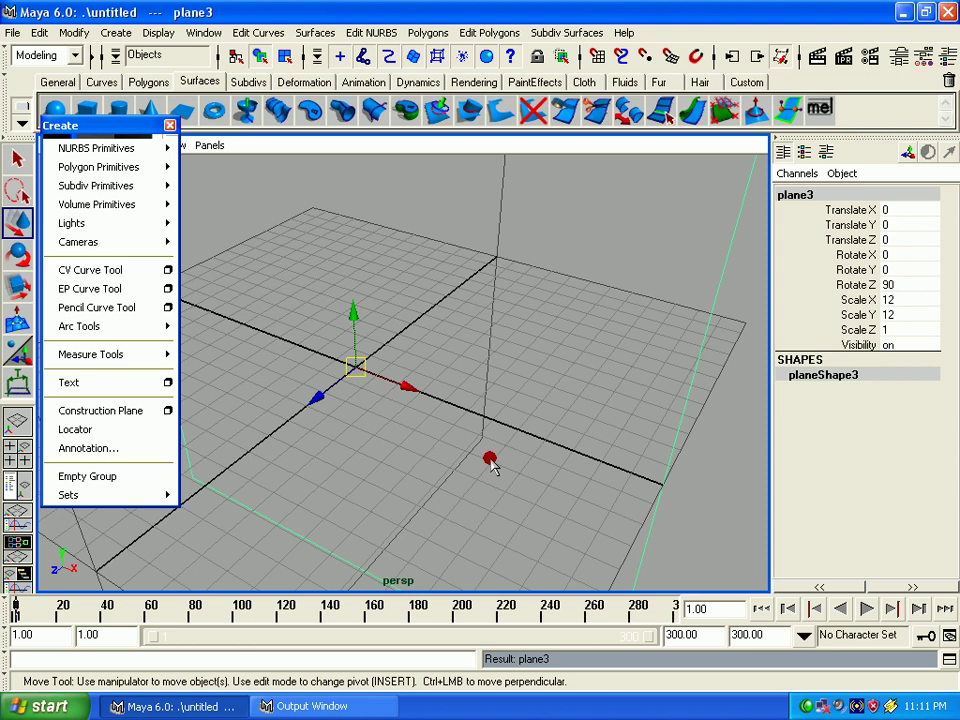
alt+drag(493, 465, 456, 446)
alt+right_drag(456, 446, 411, 281)
mouse_move(411, 281)
alt+mouse_down()
mouse_move(388, 410)
mouse_move(229, 377)
mouse_move(482, 392)
mouse_move(455, 398)
alt+mouse_up()
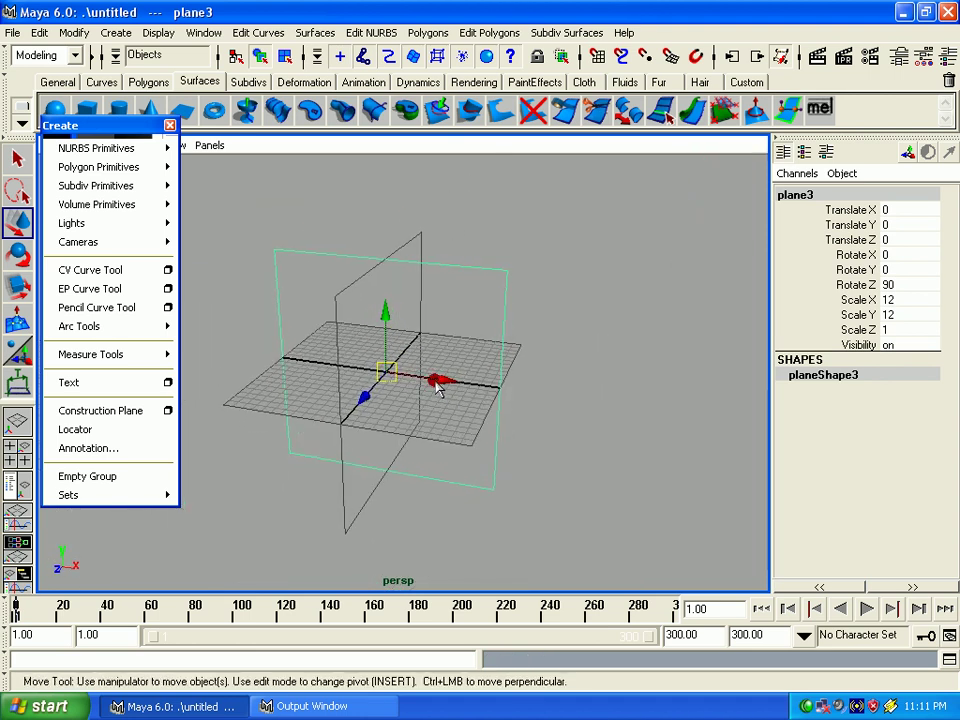
click(420, 304)
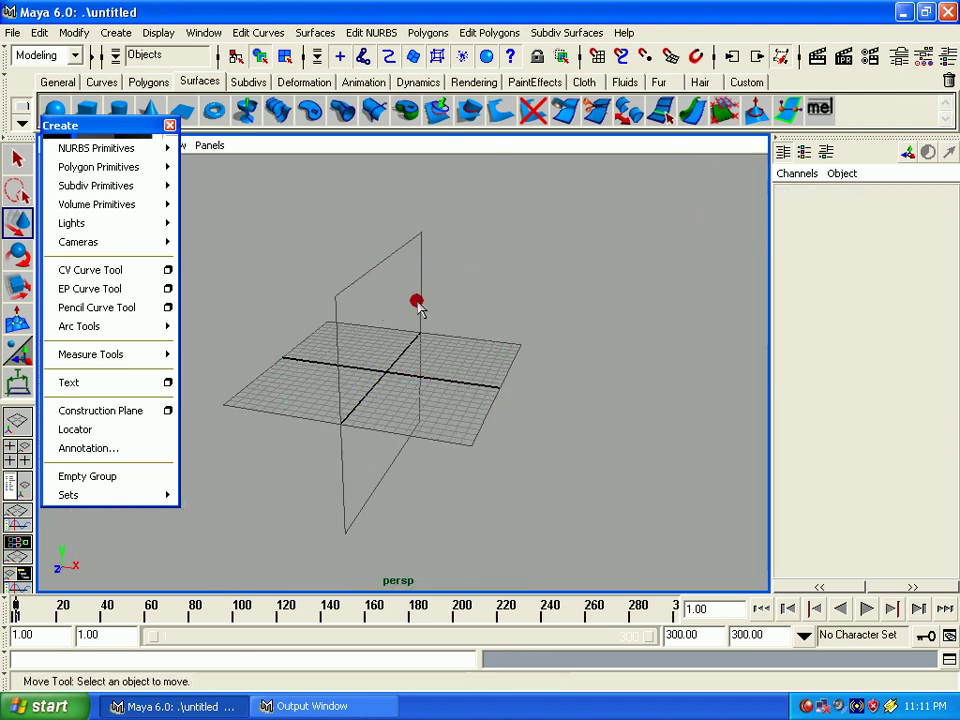
Step: Select and delete the vertical construction plane
key(Delete)
click(410, 240)
key(Delete)
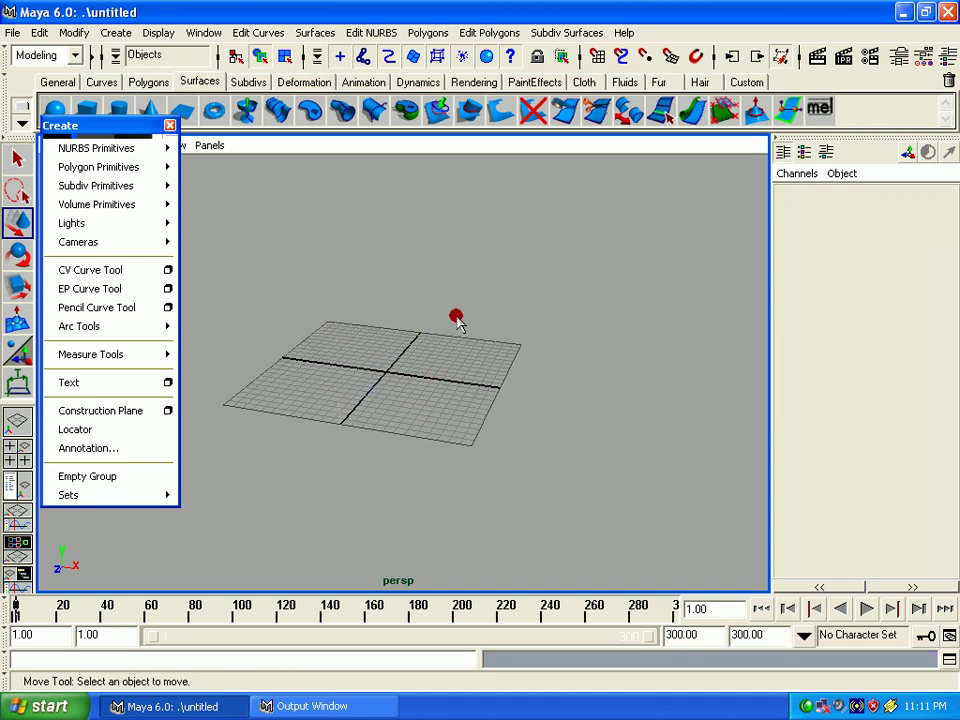
Step: Draw a ten-vertex looping practice curve with the CV Curve Tool
click(75, 270)
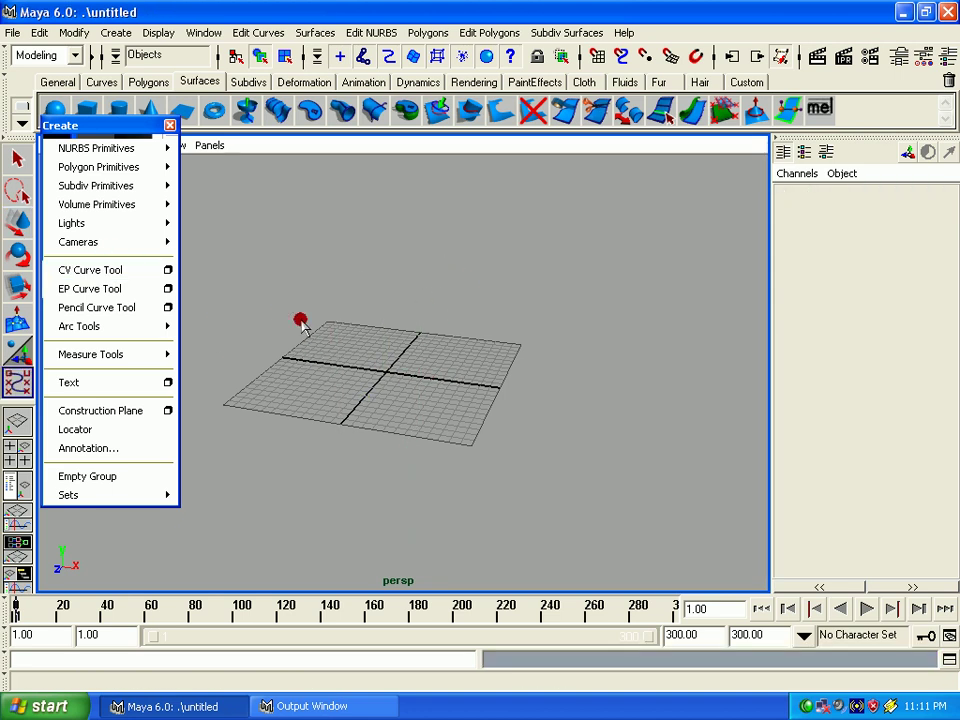
alt+drag(341, 345, 330, 330)
click(292, 245)
click(340, 218)
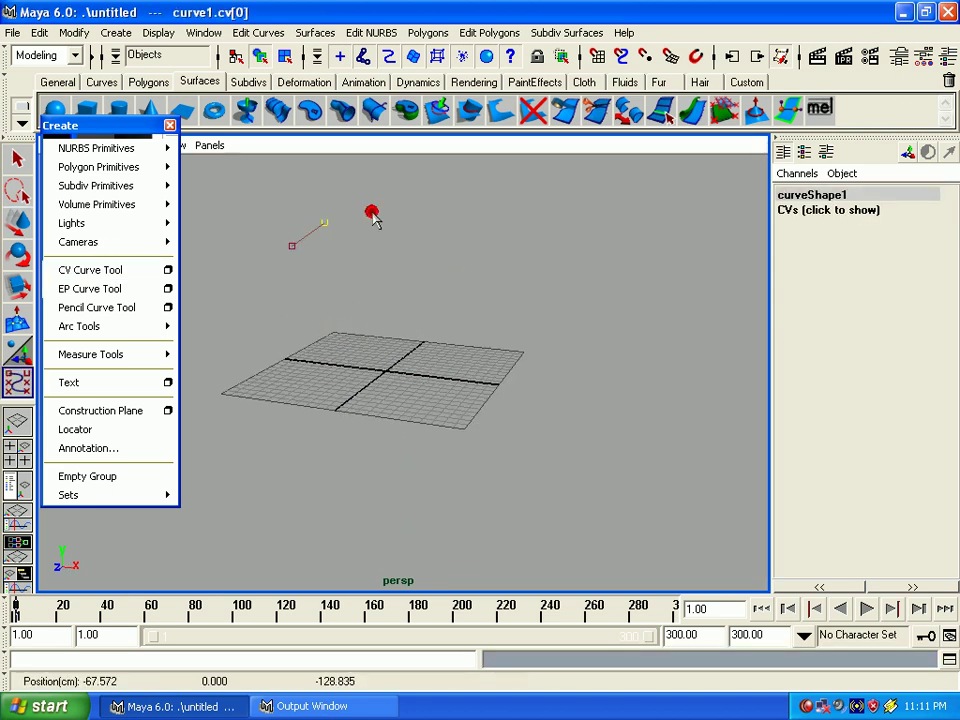
click(397, 213)
click(480, 223)
click(550, 248)
click(360, 272)
click(300, 290)
click(375, 330)
click(430, 328)
click(490, 326)
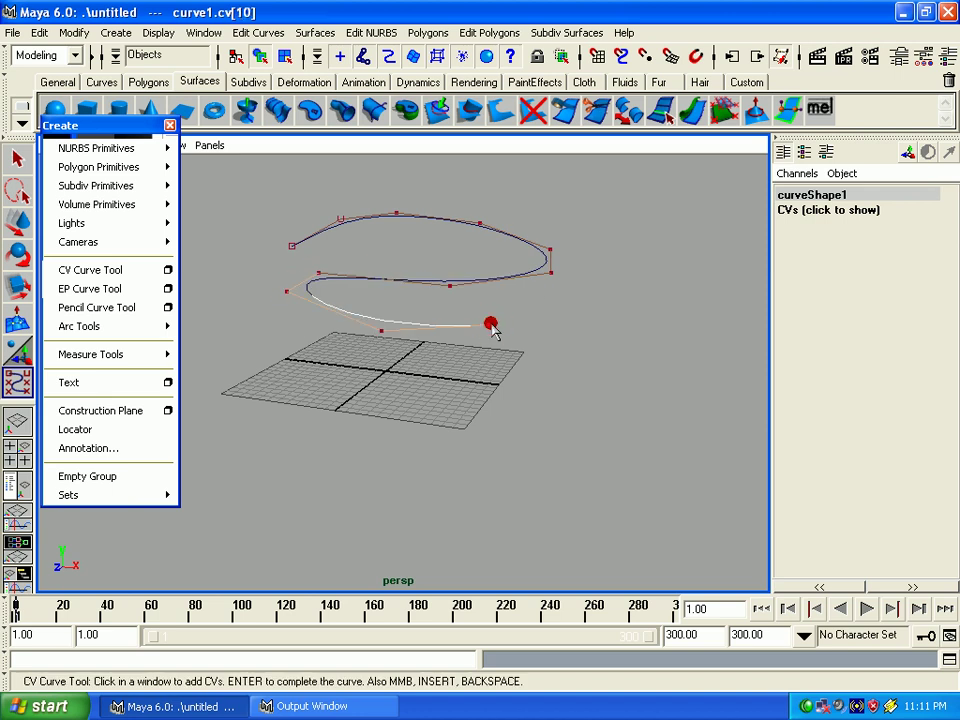
key(w)
Step: Delete the practice curve and the remaining construction plane, leaving the bare grid
mouse_move(418, 368)
alt+mouse_down()
mouse_move(268, 392)
mouse_move(392, 416)
alt+mouse_up()
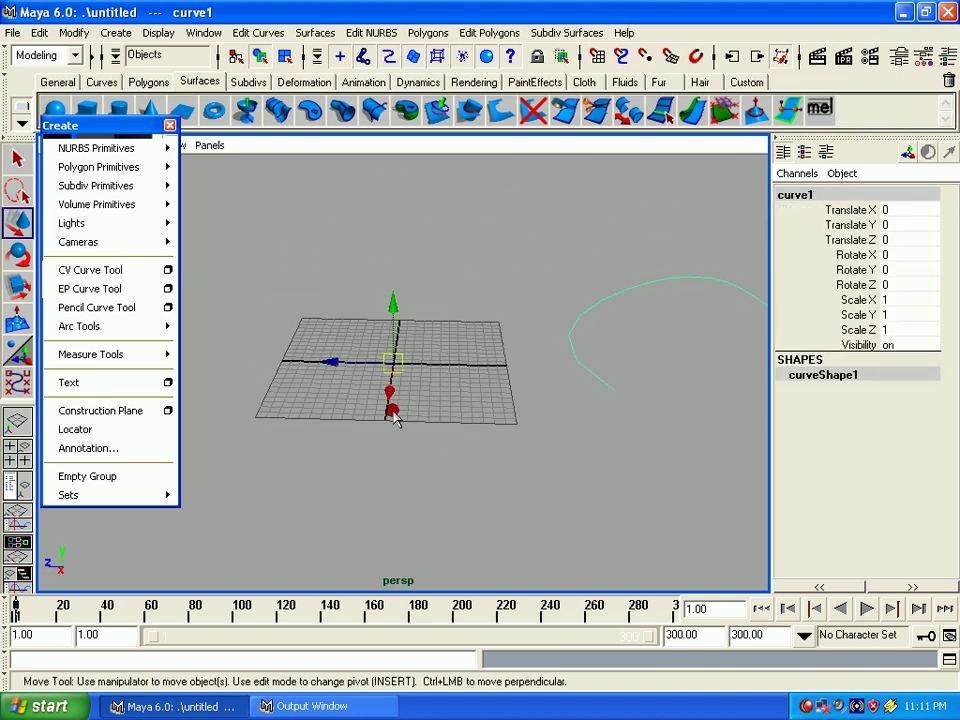
alt+right_drag(392, 416, 373, 422)
mouse_move(373, 422)
alt+mouse_down()
mouse_move(496, 447)
mouse_move(450, 392)
mouse_move(506, 388)
mouse_move(553, 392)
mouse_move(602, 428)
mouse_move(484, 360)
alt+mouse_up()
alt+right_drag(484, 360, 516, 396)
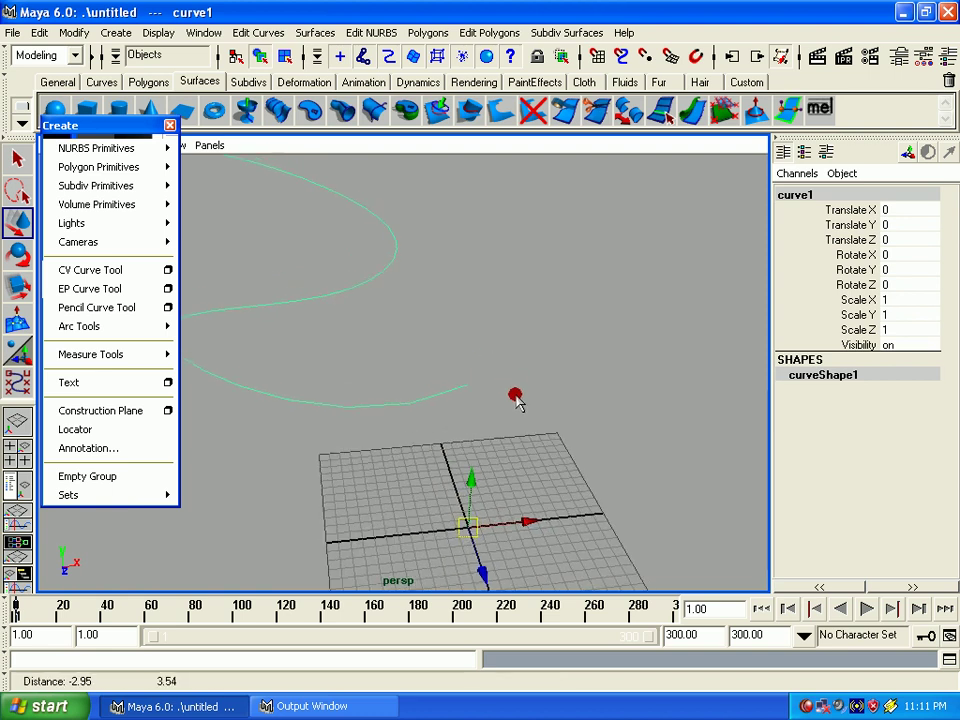
mouse_move(516, 396)
alt+mouse_down()
mouse_move(369, 360)
mouse_move(352, 365)
alt+mouse_up()
key(Delete)
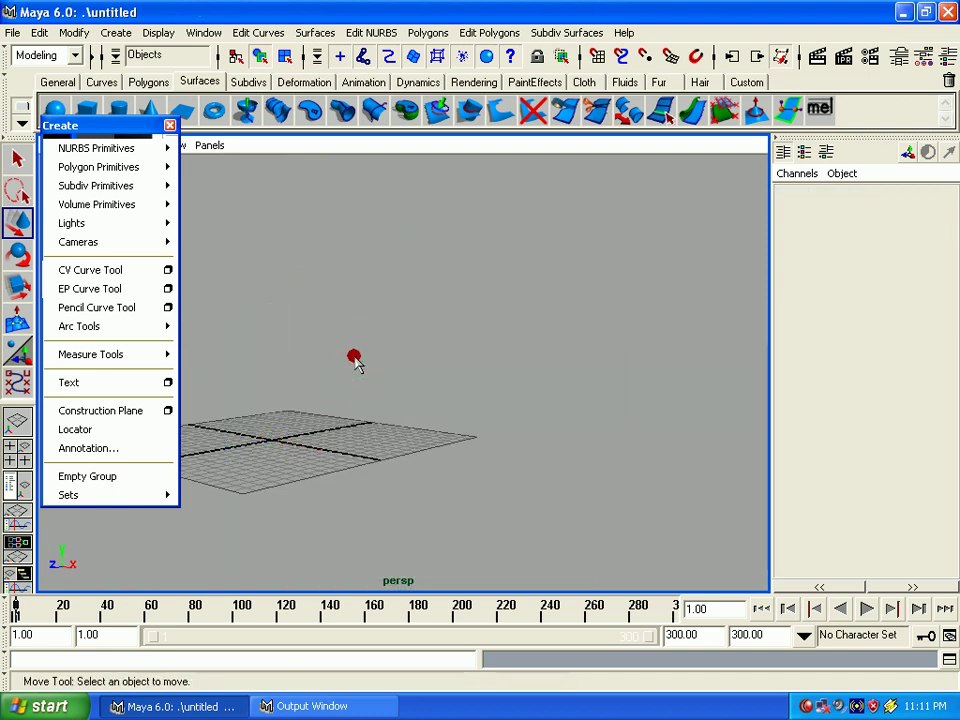
click(335, 448)
key(f)
key(Delete)
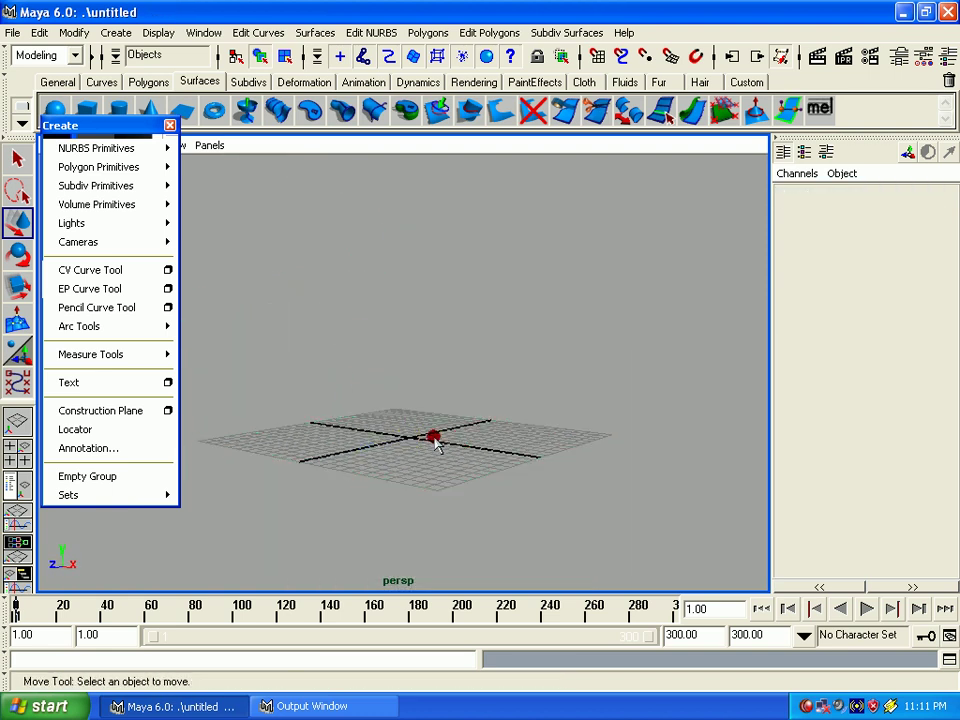
alt+drag(435, 440, 409, 461)
alt+right_drag(409, 461, 418, 392)
mouse_move(418, 392)
alt+mouse_down()
mouse_move(399, 356)
mouse_move(376, 358)
alt+mouse_up()
click(100, 269)
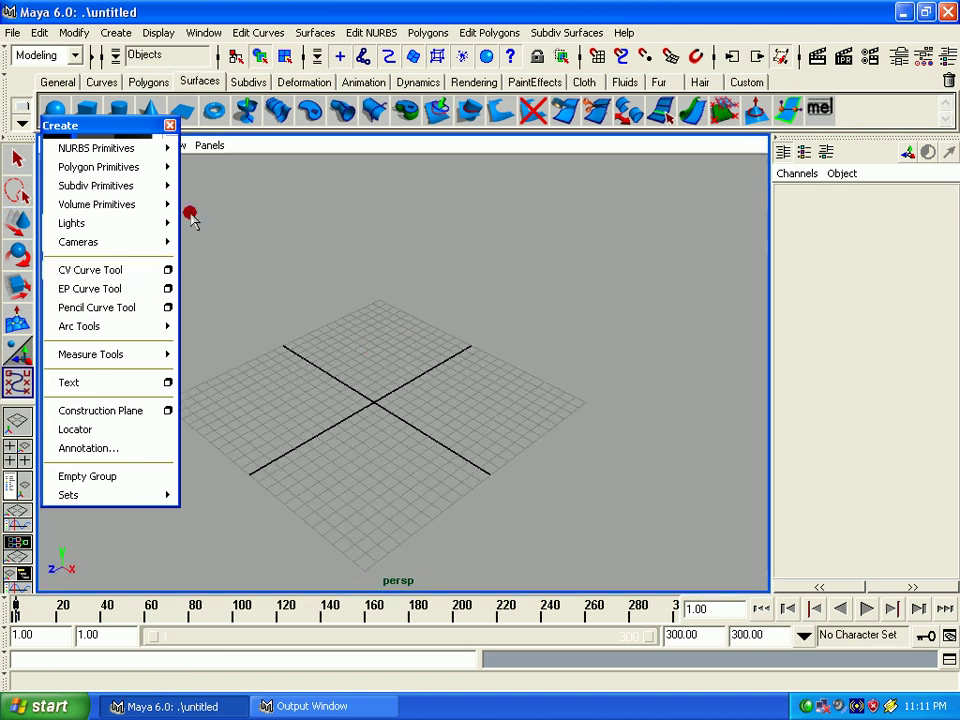
click(272, 184)
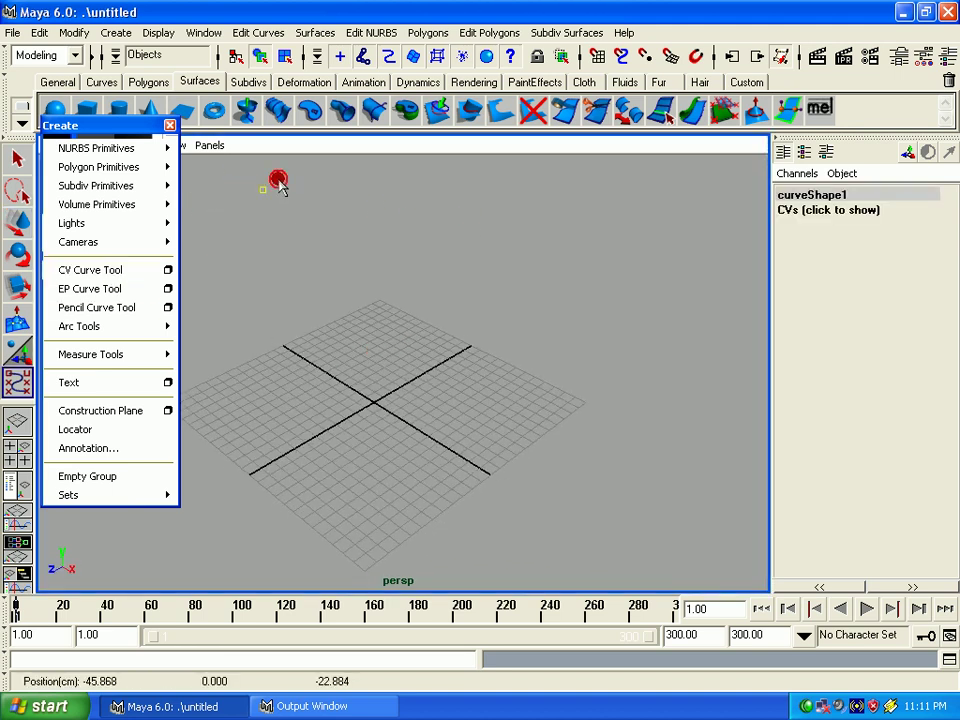
click(326, 170)
click(409, 170)
click(463, 175)
click(398, 203)
click(280, 251)
click(382, 262)
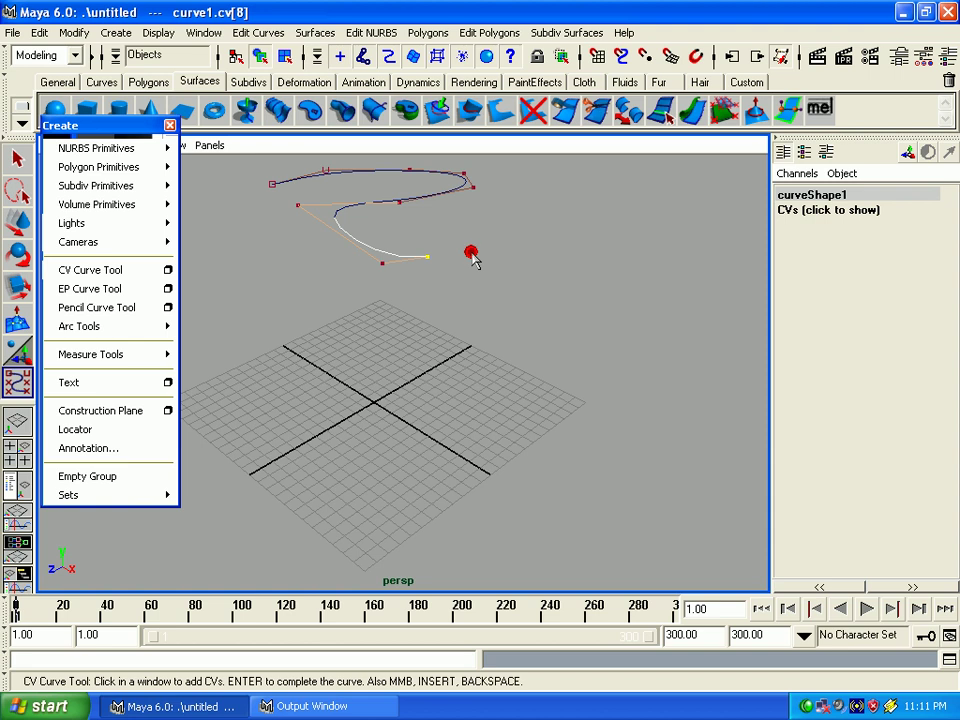
click(427, 257)
click(480, 253)
key(w)
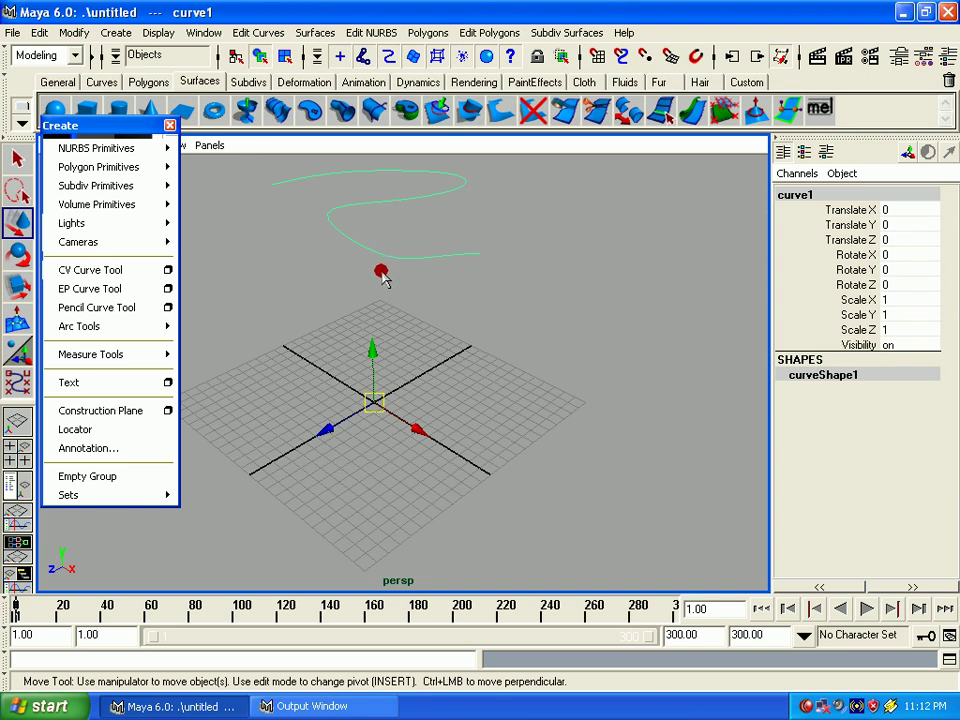
mouse_move(407, 336)
alt+mouse_down()
mouse_move(348, 330)
mouse_move(370, 317)
mouse_move(362, 350)
mouse_move(340, 350)
alt+mouse_up()
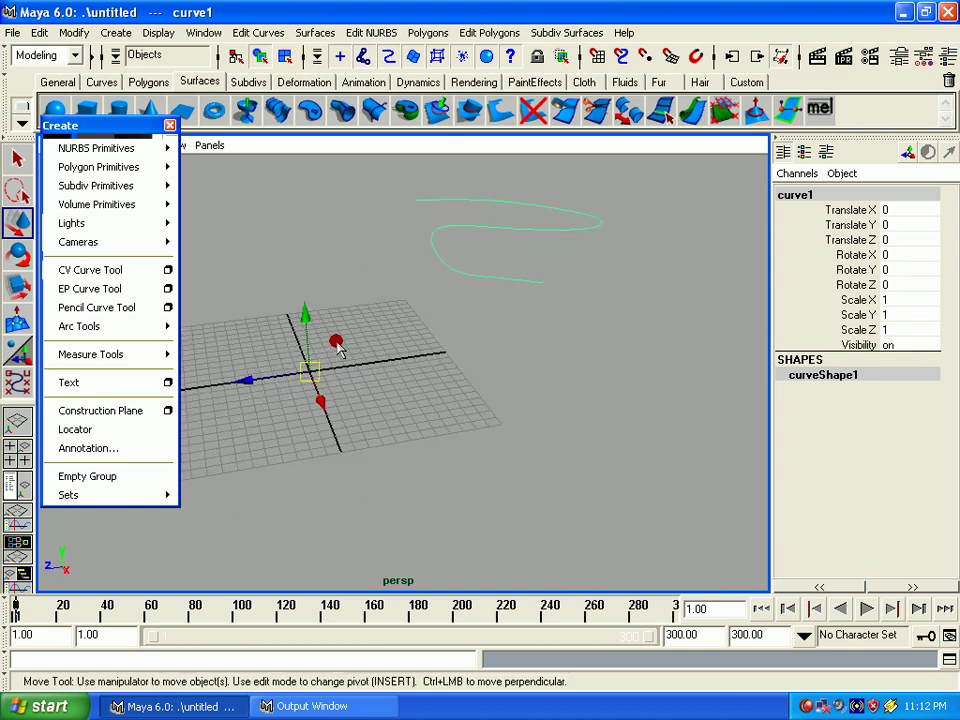
key(Delete)
mouse_move(317, 358)
alt+middle_down()
mouse_move(409, 388)
mouse_move(432, 420)
alt+middle_up()
alt+right_drag(432, 420, 454, 497)
mouse_move(454, 497)
alt+mouse_down()
mouse_move(392, 407)
mouse_move(407, 392)
mouse_move(404, 425)
alt+mouse_up()
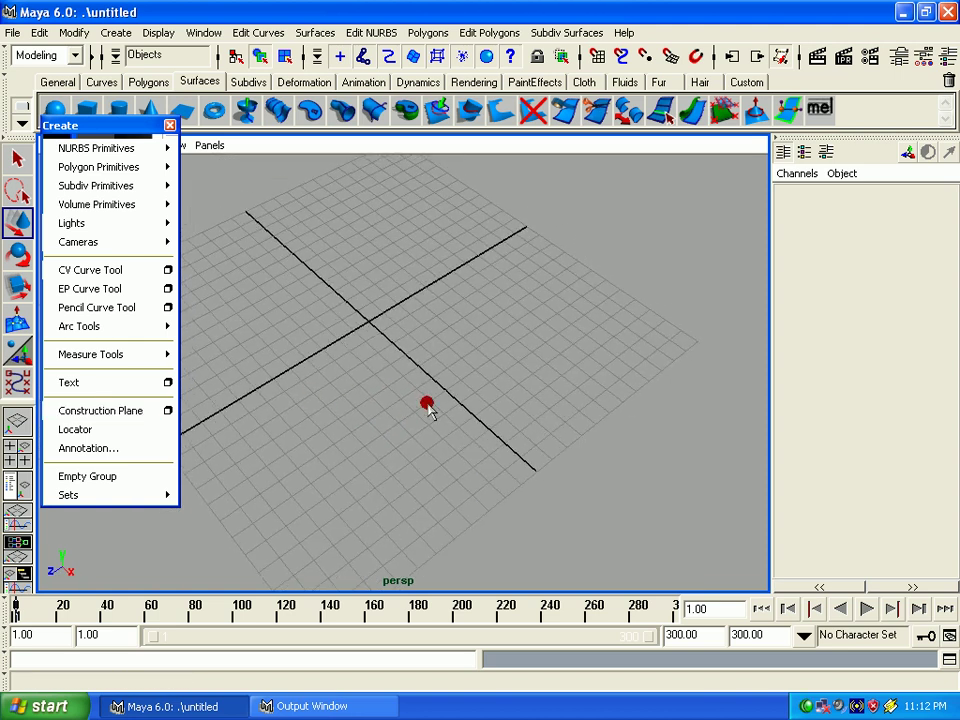
Step: Create a new construction plane, plane1, at the grid centre
alt+middle_drag(429, 407, 499, 414)
alt+drag(499, 414, 486, 392)
alt+middle_drag(486, 392, 390, 328)
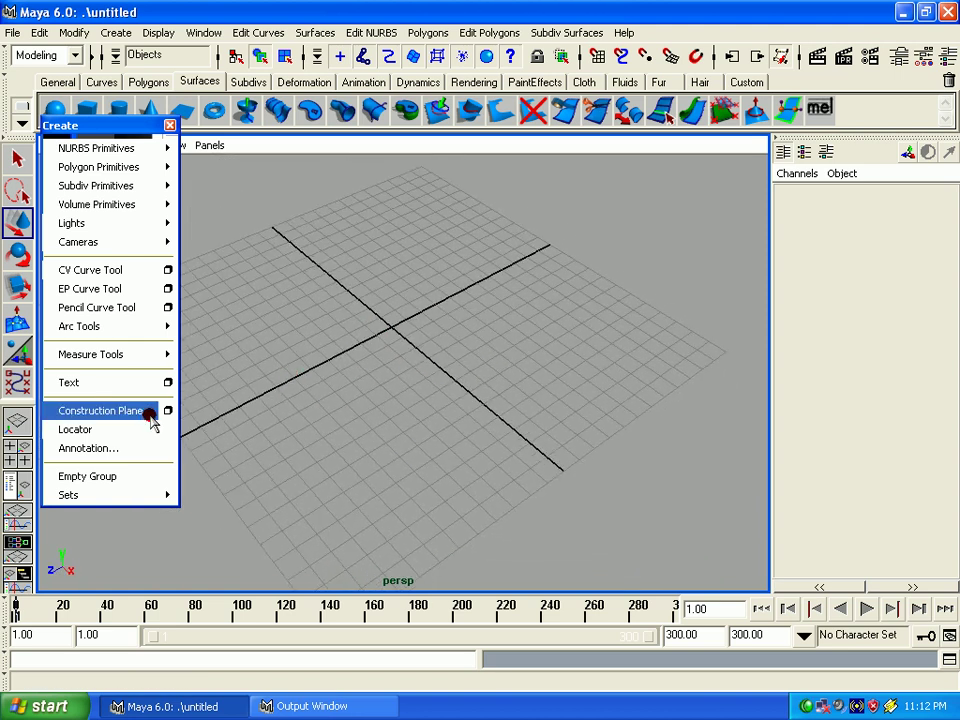
click(150, 418)
alt+drag(369, 401, 503, 373)
Step: Rotate plane1 to 41.415 on Y and make it live
key(e)
mouse_move(482, 317)
mouse_down()
mouse_move(447, 256)
mouse_move(436, 276)
mouse_up()
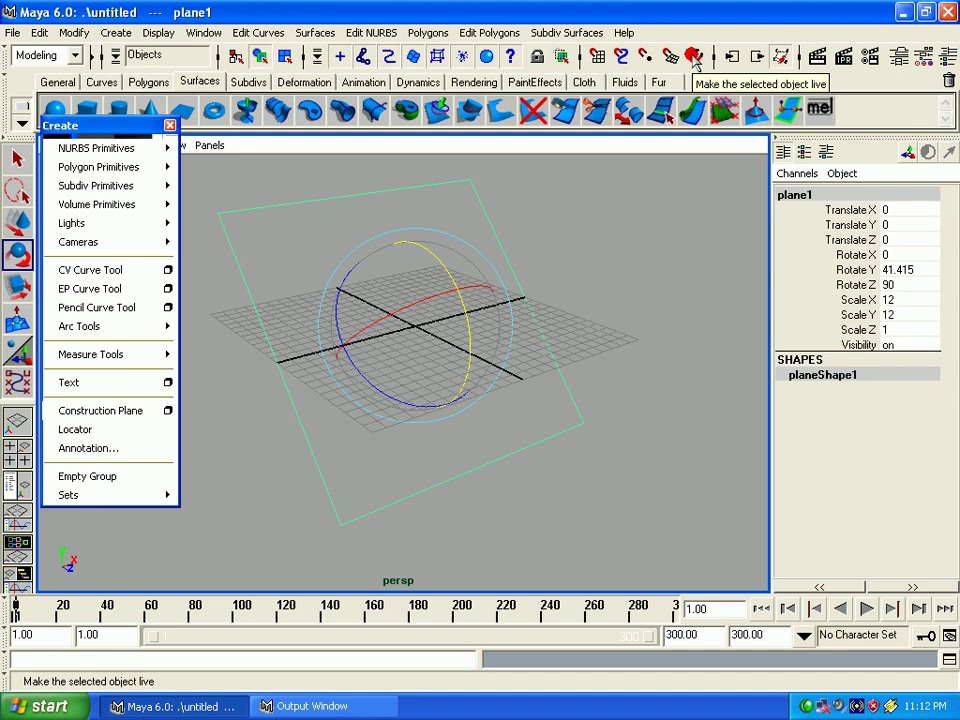
click(73, 32)
click(94, 155)
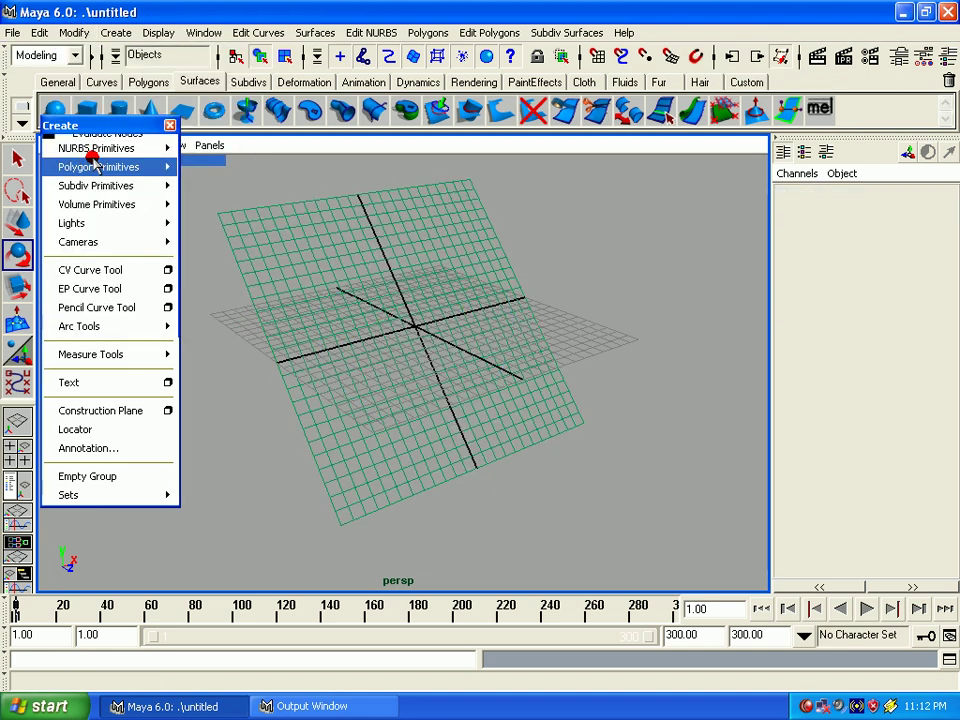
Step: Draw a looping seven-point CV curve, curve1, onto the tilted live construction plane
click(399, 301)
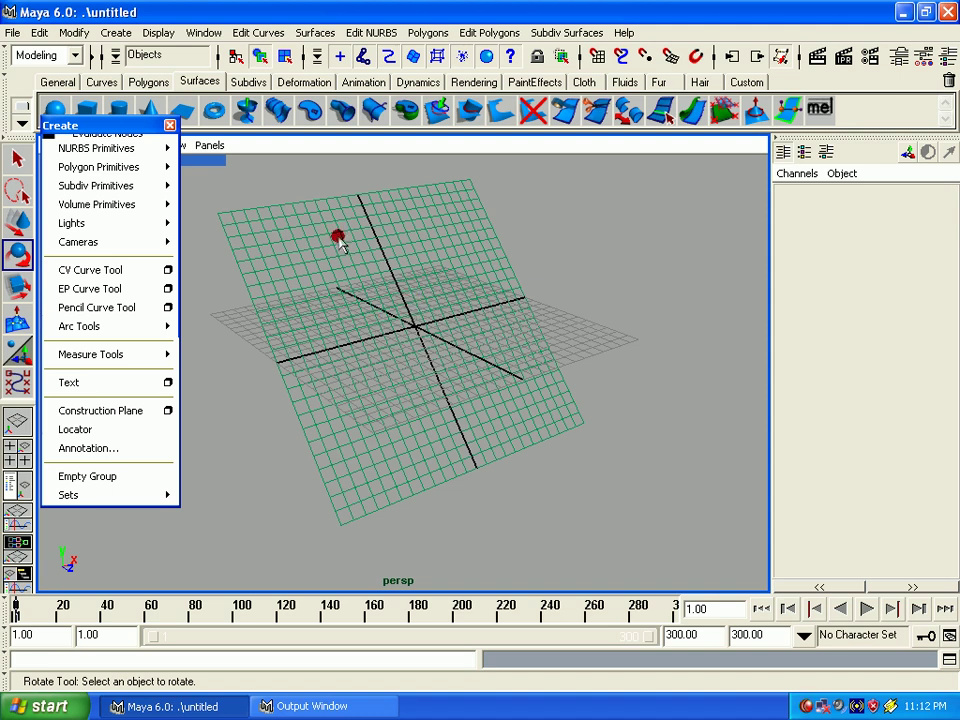
click(90, 270)
click(305, 333)
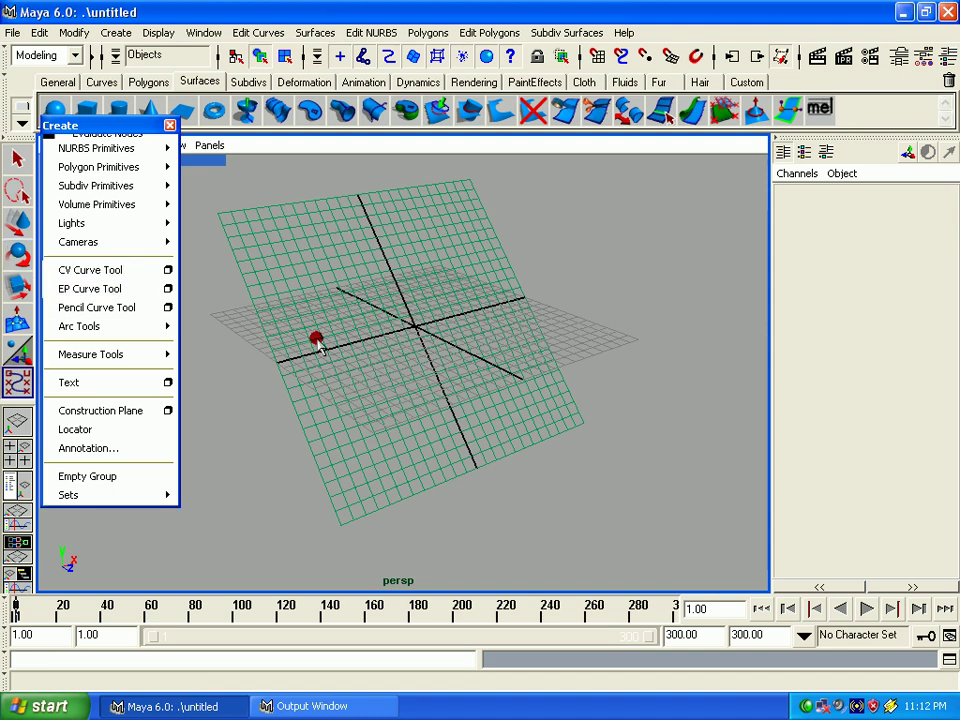
click(295, 251)
click(355, 232)
click(435, 247)
click(396, 429)
click(519, 364)
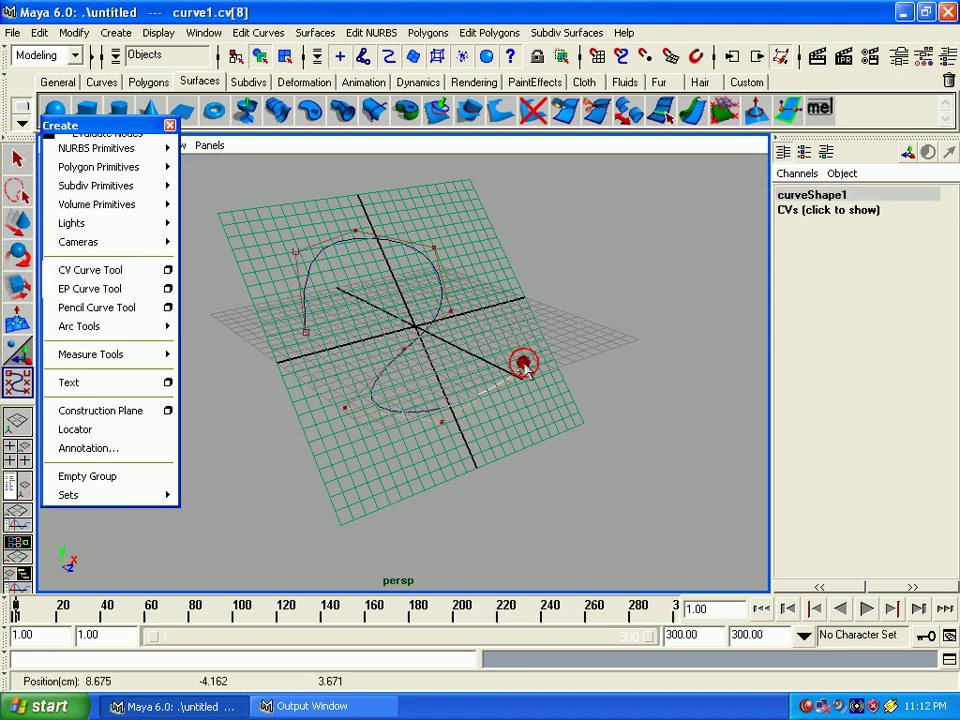
click(519, 368)
key(Return)
Step: Switch to the Move tool and tumble the view to inspect curve1 on the plane
key(e)
mouse_move(503, 370)
alt+mouse_down()
mouse_move(411, 400)
mouse_move(443, 388)
mouse_move(500, 398)
mouse_move(452, 422)
mouse_move(242, 390)
mouse_move(446, 407)
mouse_move(328, 438)
mouse_move(428, 425)
mouse_move(368, 418)
alt+mouse_up()
key(w)
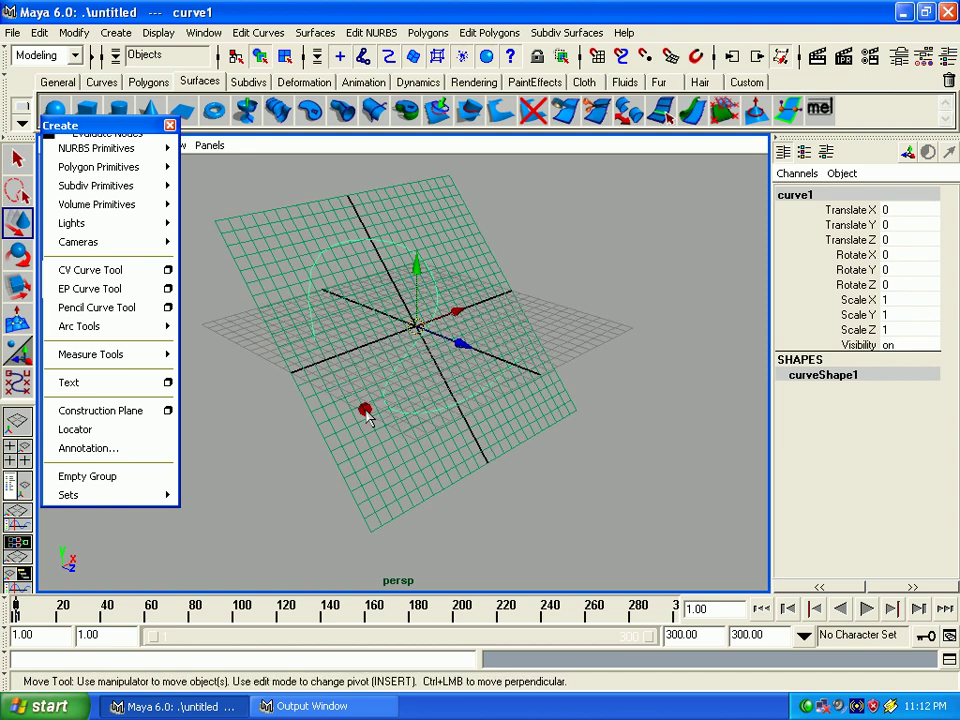
mouse_move(375, 276)
alt+right_down()
mouse_move(396, 338)
mouse_move(411, 272)
alt+right_up()
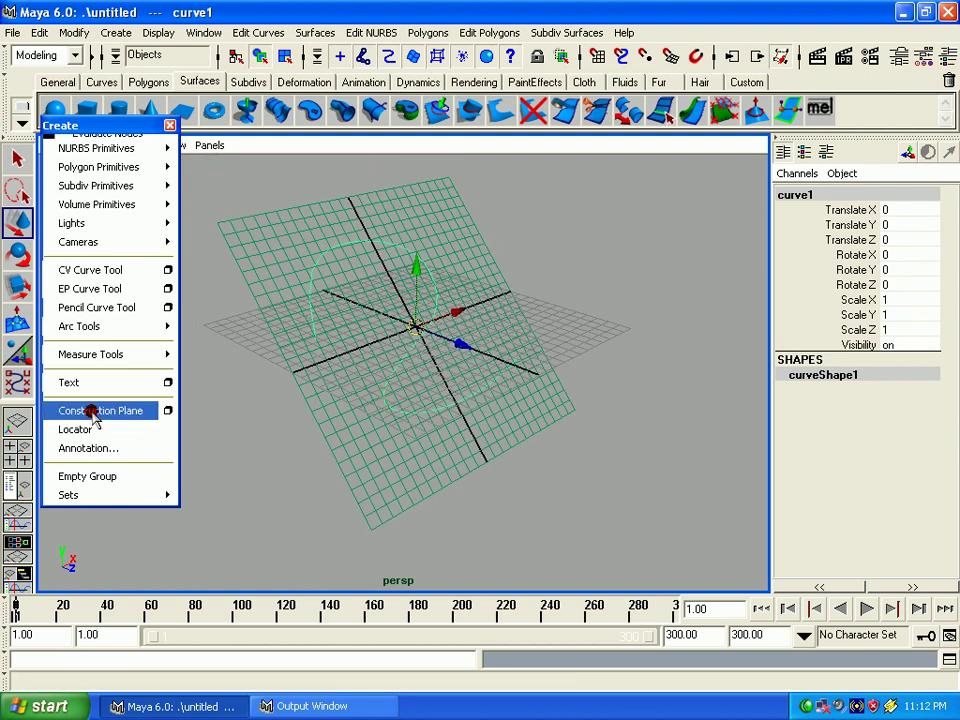
Step: Turn off the live construction plane and clear the selection
click(694, 57)
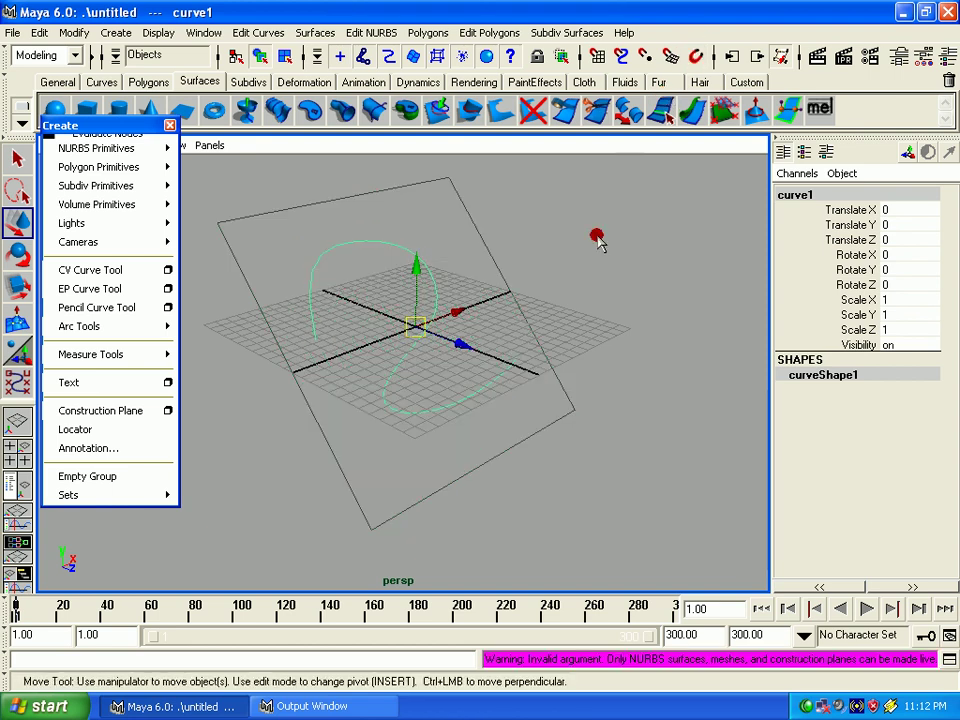
click(531, 283)
drag(298, 230, 298, 230)
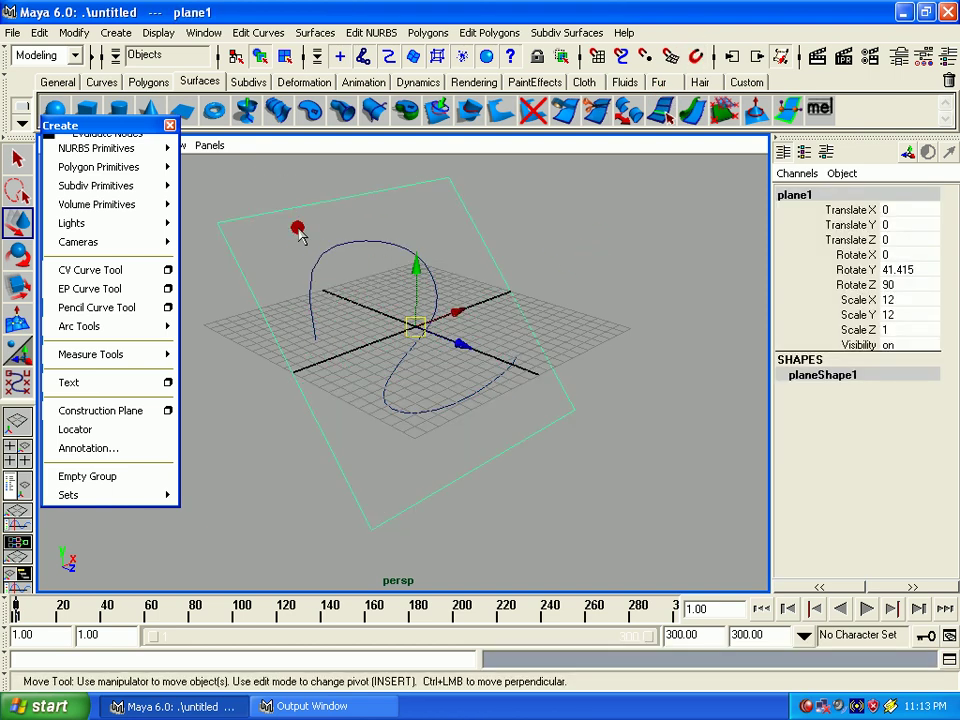
click(341, 230)
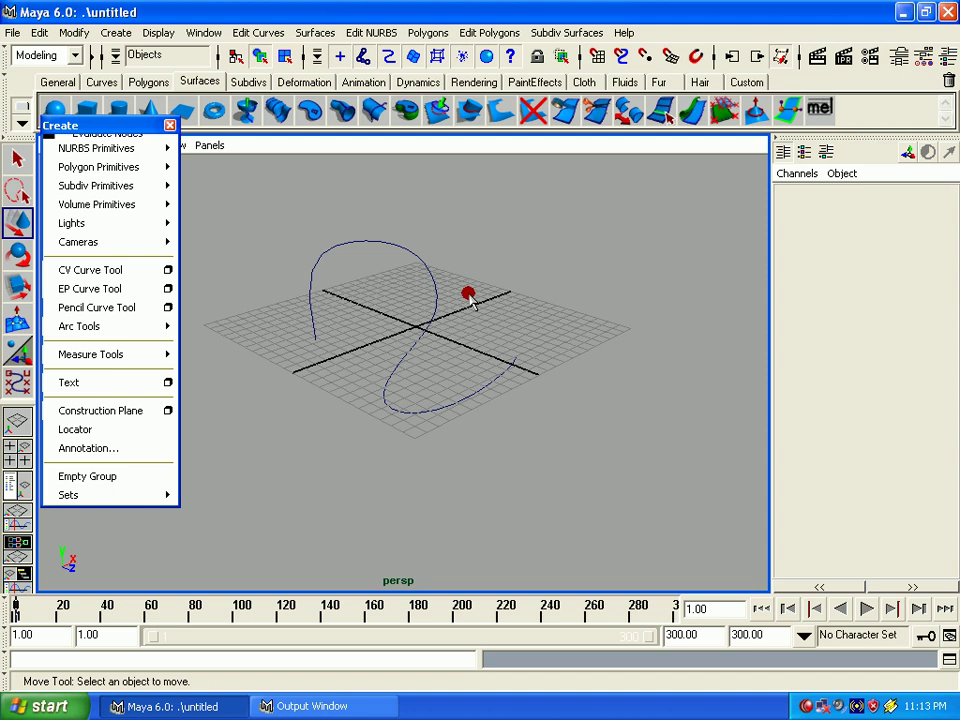
Step: Select curve1 and delete it, leaving only the empty ground grid
mouse_move(467, 294)
alt+mouse_down()
mouse_move(542, 300)
mouse_move(544, 319)
alt+mouse_up()
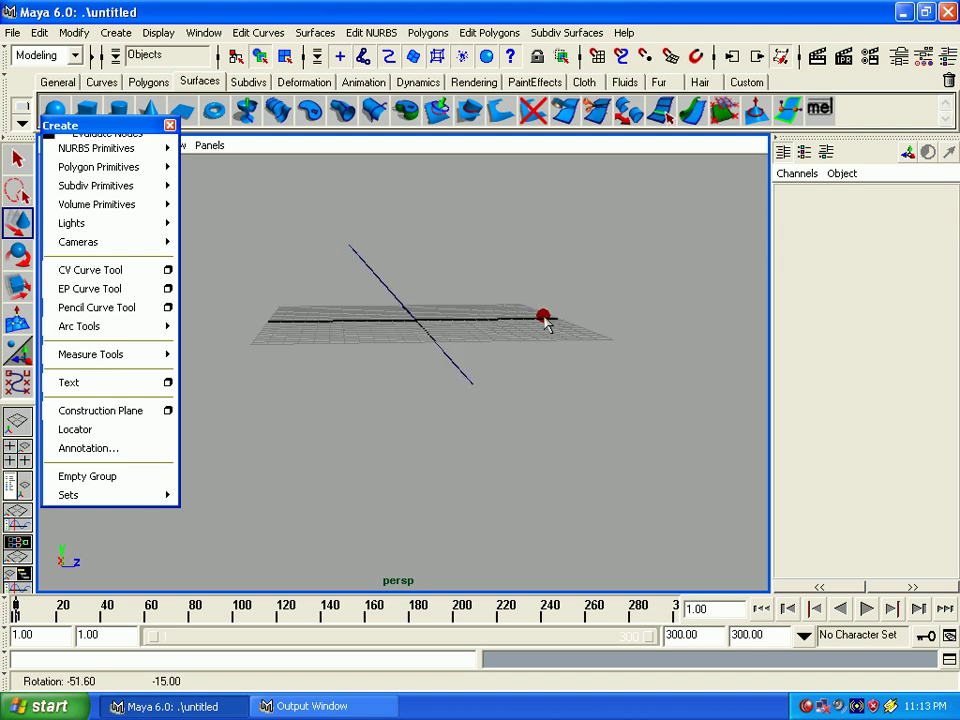
click(420, 318)
alt+drag(420, 318, 428, 326)
mouse_move(428, 326)
alt+right_down()
mouse_move(439, 343)
mouse_move(457, 333)
alt+right_up()
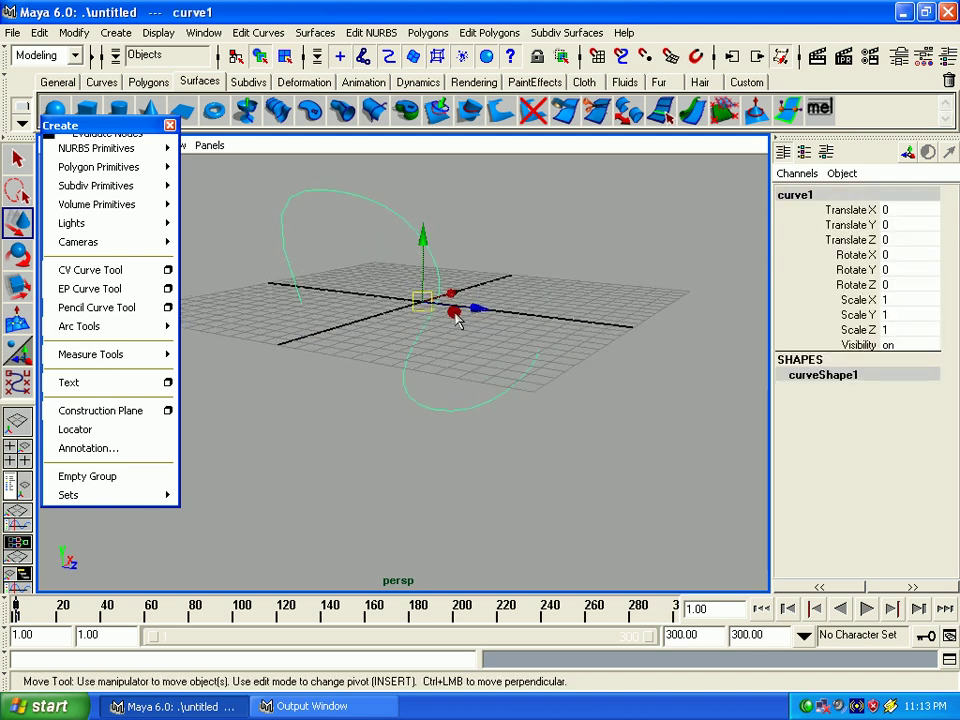
alt+middle_drag(457, 320, 507, 372)
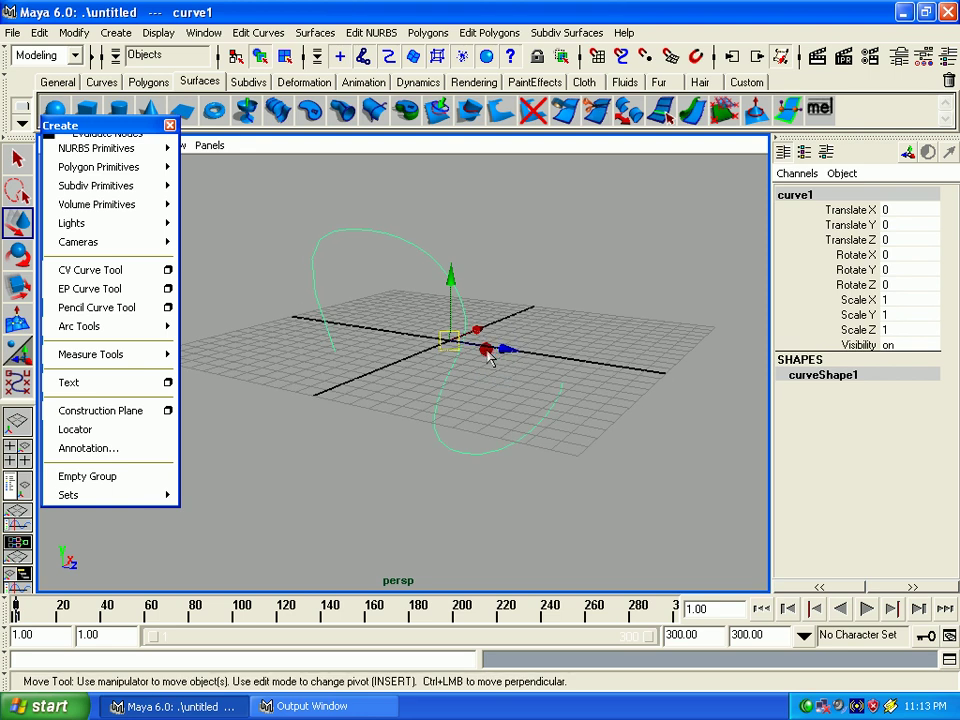
key(Delete)
alt+drag(422, 349, 420, 388)
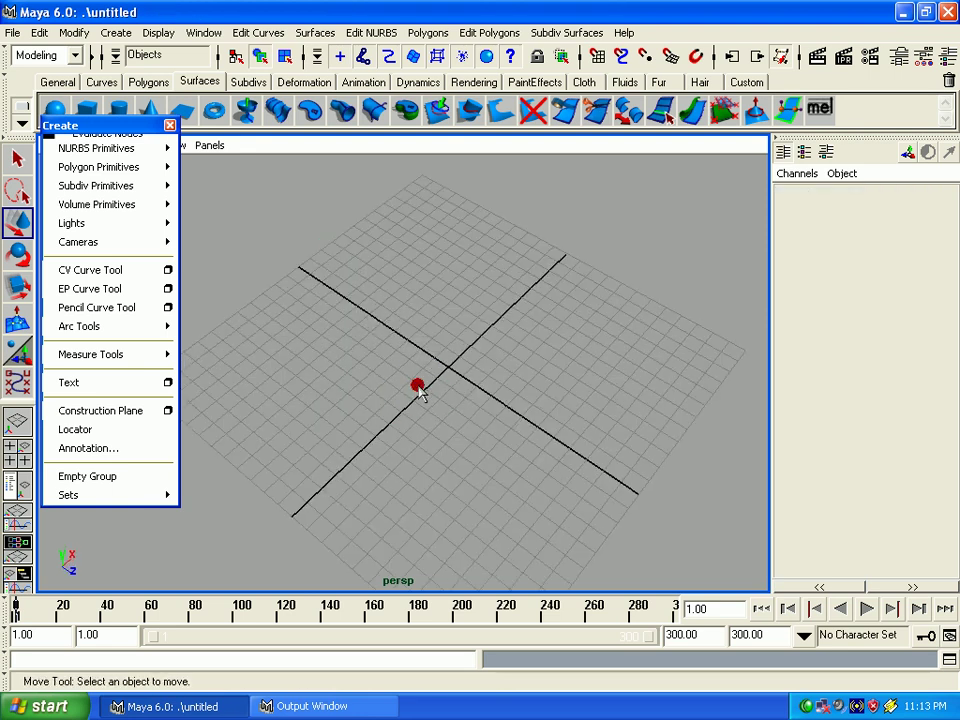
Step: Create a locator at the origin and close the accidentally opened Render View
click(92, 430)
alt+right_drag(355, 285, 497, 411)
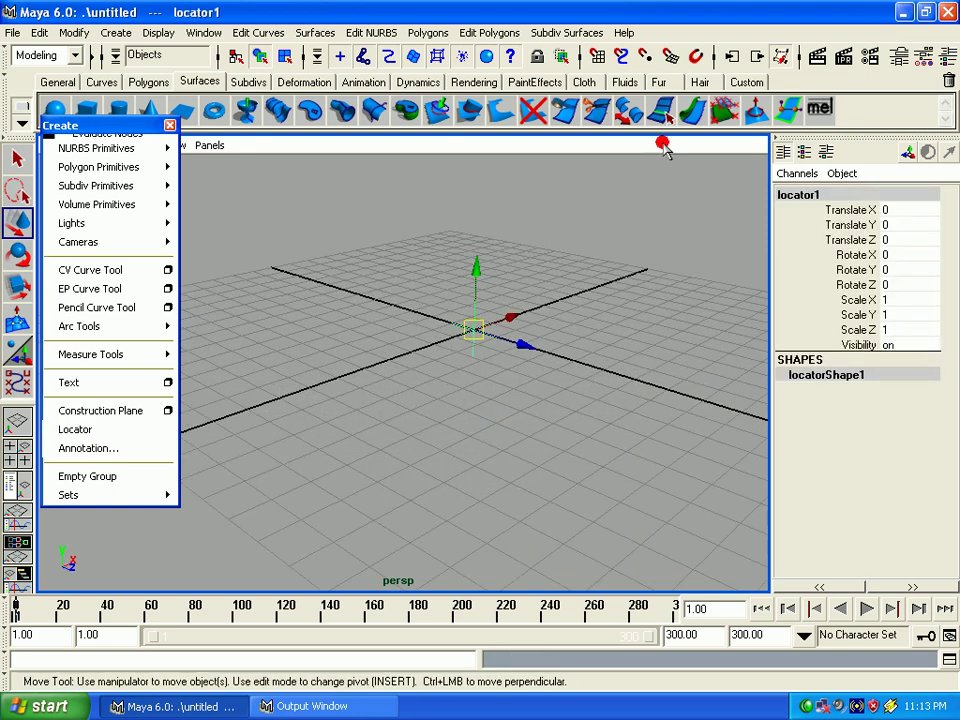
click(820, 56)
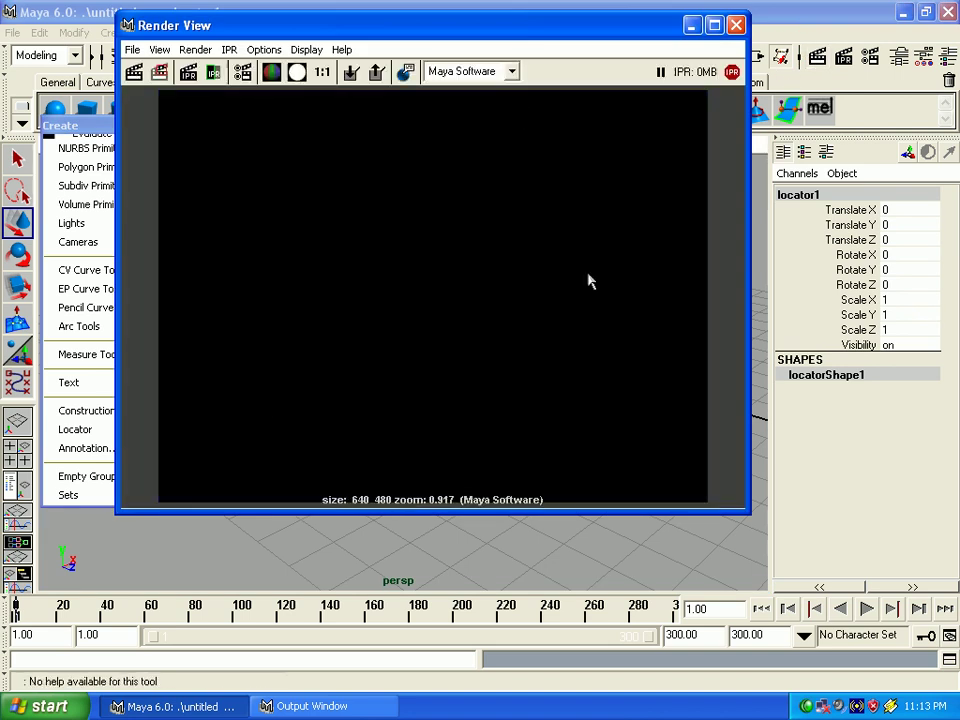
click(735, 25)
Step: Drag the locator to translate -0.33, 0.772, -2.926
mouse_move(514, 386)
alt+right_down()
mouse_move(553, 420)
mouse_move(466, 412)
mouse_move(415, 380)
alt+right_up()
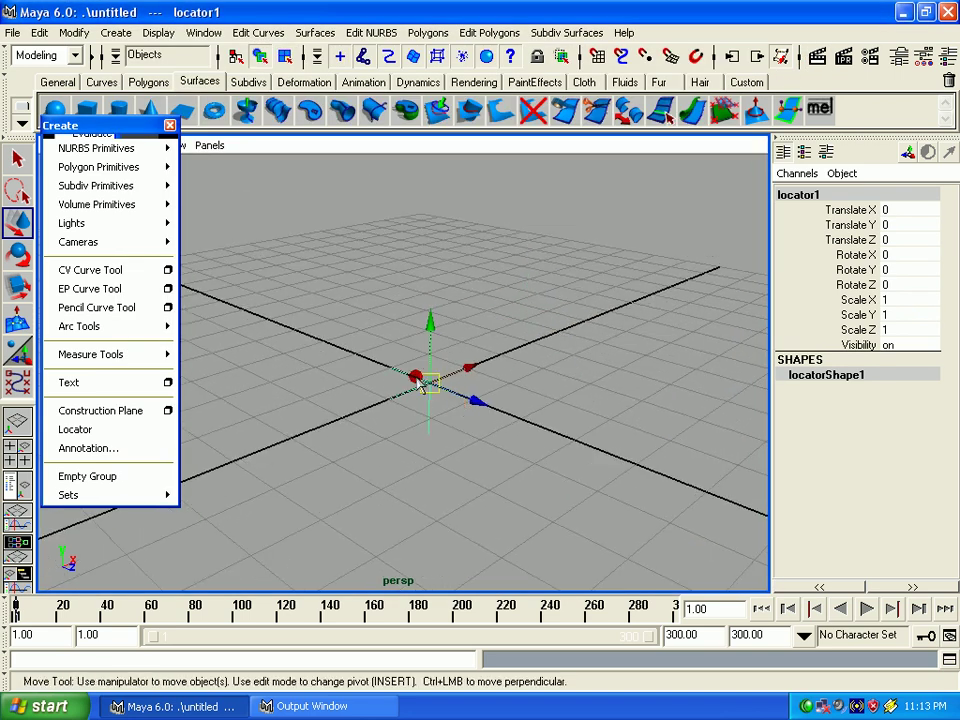
drag(418, 383, 380, 270)
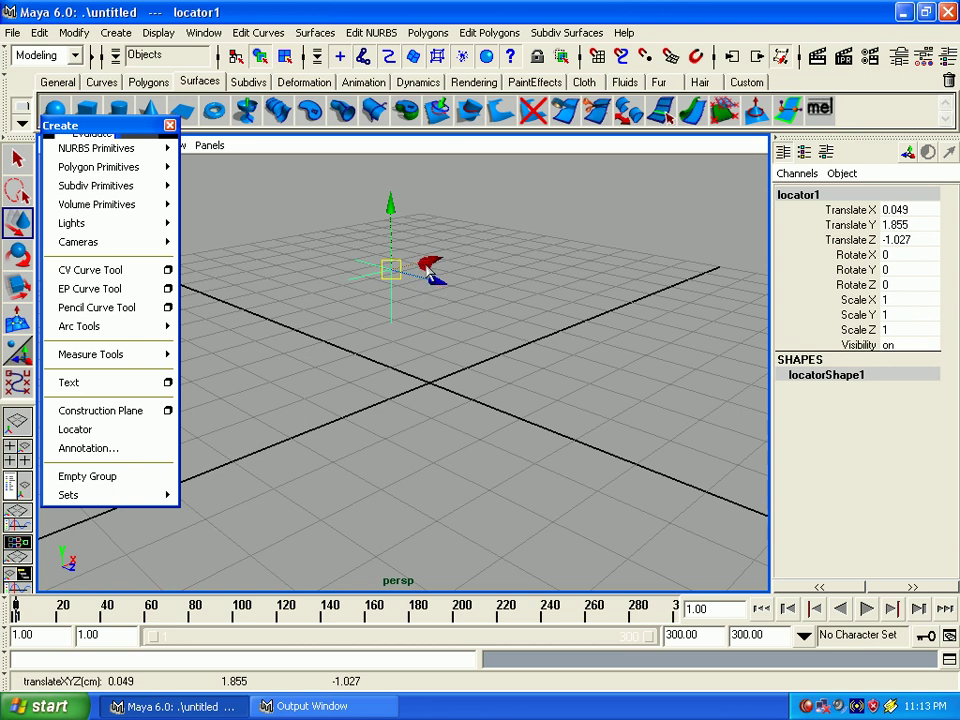
mouse_move(394, 291)
alt+mouse_down()
mouse_move(392, 328)
mouse_move(515, 290)
mouse_move(510, 222)
mouse_move(463, 300)
mouse_move(480, 312)
mouse_move(456, 302)
mouse_move(596, 339)
alt+mouse_up()
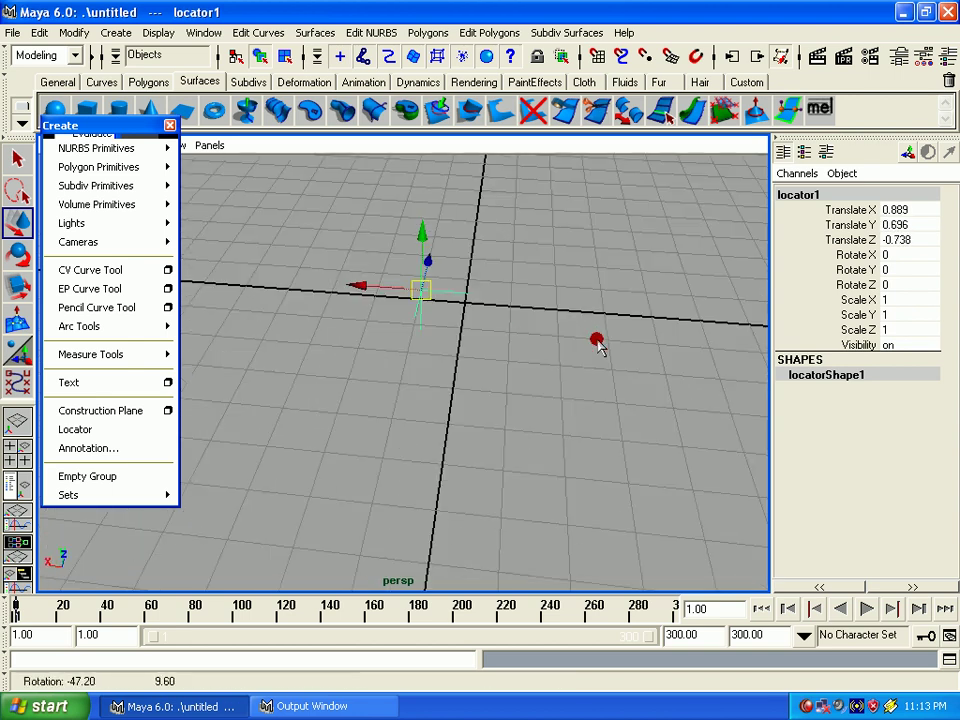
alt+drag(435, 300, 486, 299)
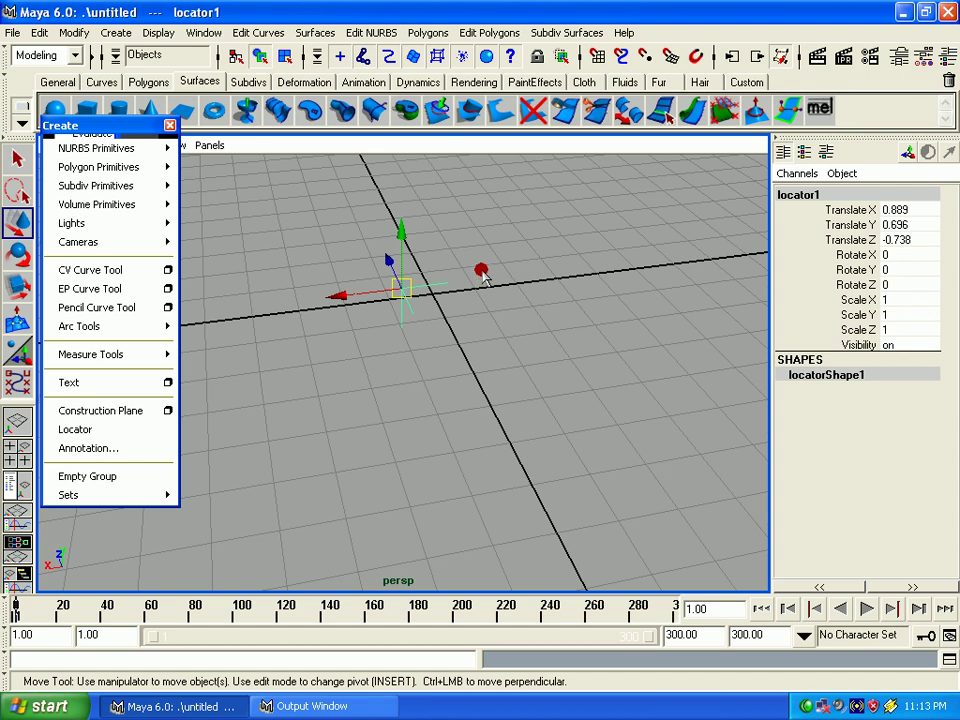
mouse_move(483, 280)
alt+mouse_down()
mouse_move(362, 304)
mouse_move(490, 276)
mouse_move(470, 229)
alt+mouse_up()
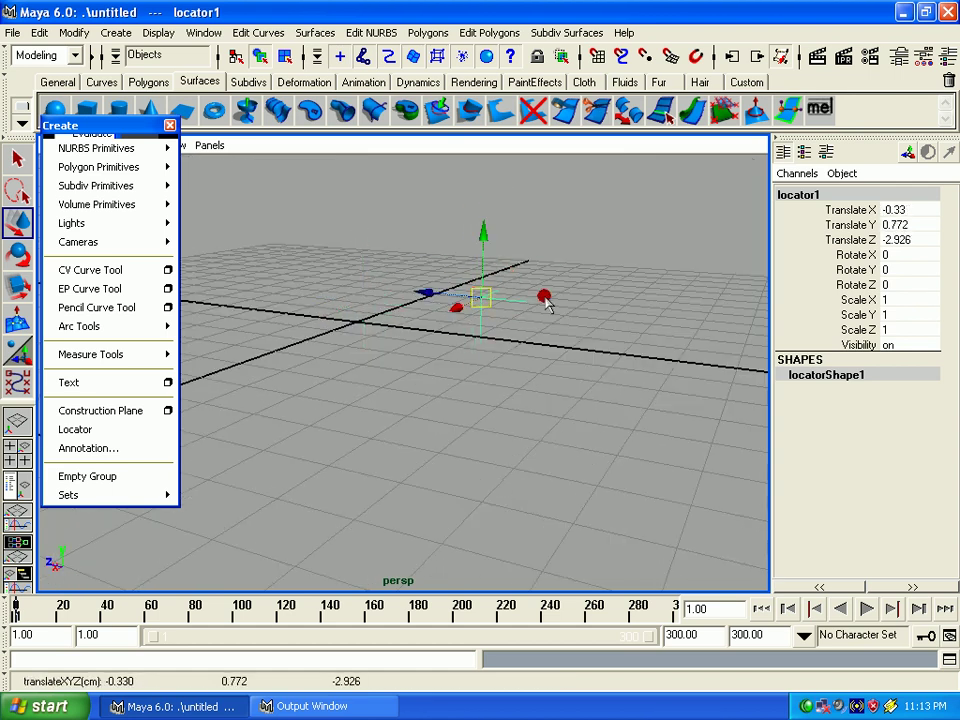
alt+drag(453, 338, 496, 341)
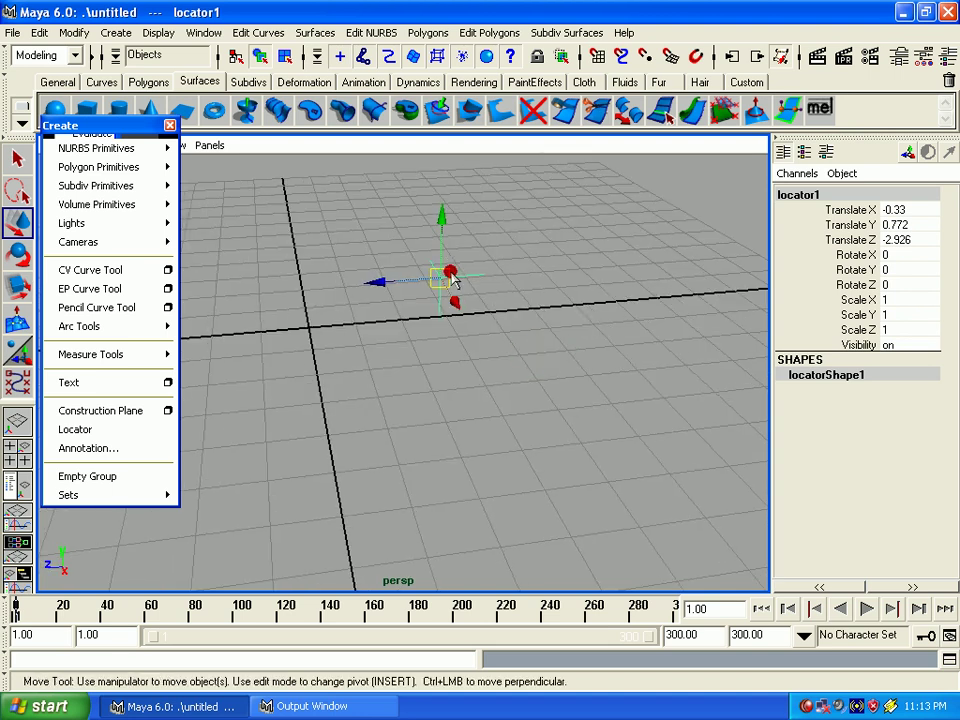
Step: Add an annotation reading 'rotate 90' to the locator
click(88, 448)
drag(412, 278, 677, 212)
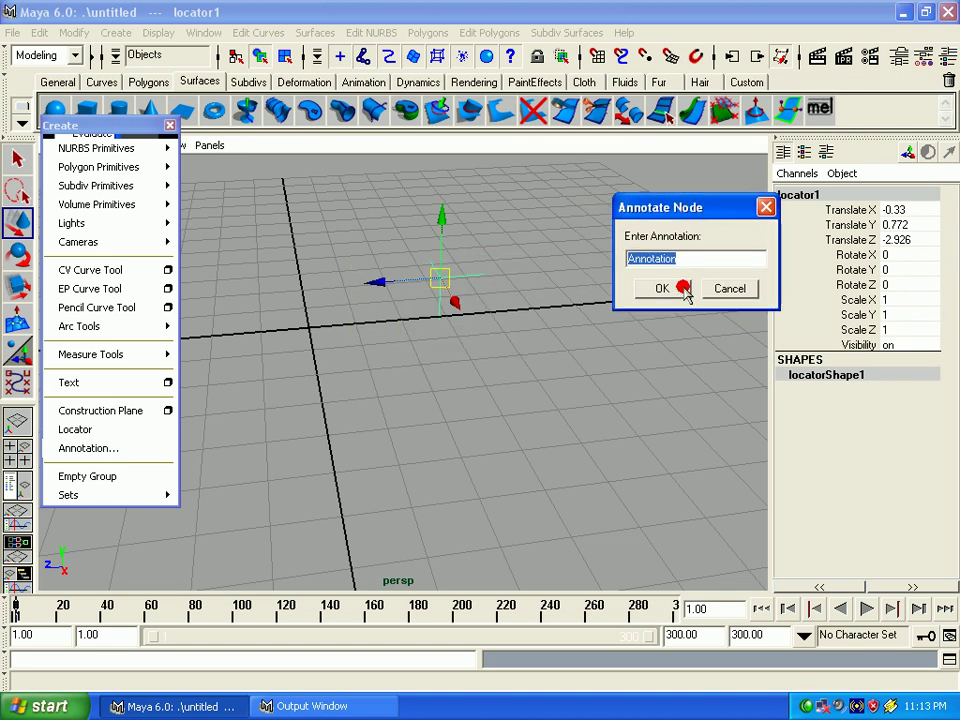
text(rot)
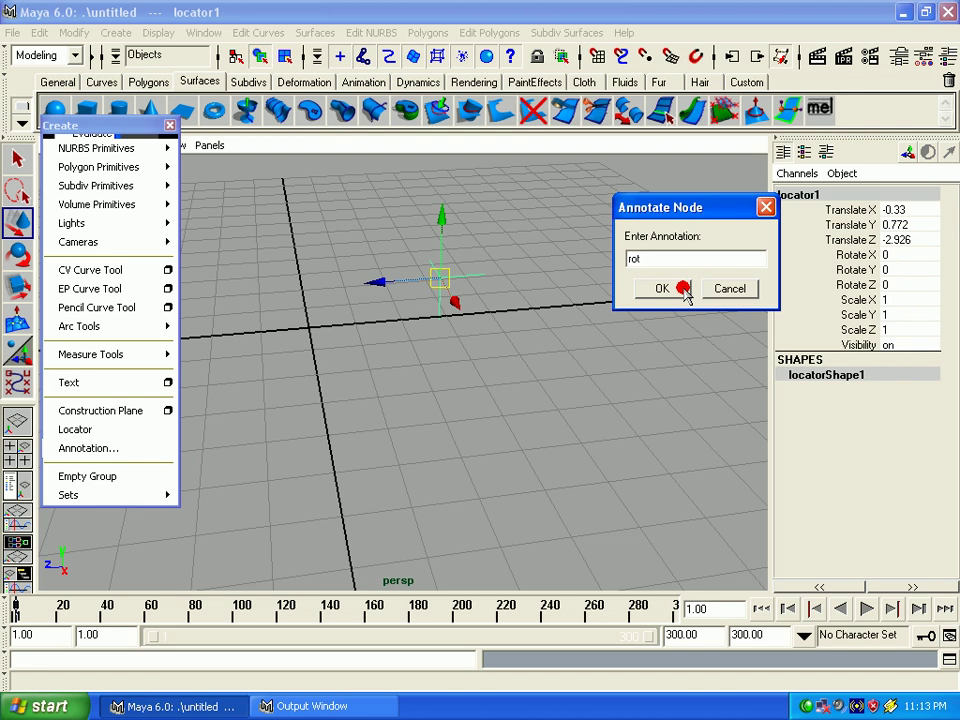
text(ate )
text(90)
click(681, 288)
Step: Move the locator to 0.389, -0.459, -2.849 and rotate it 14.45 degrees around Y
click(420, 395)
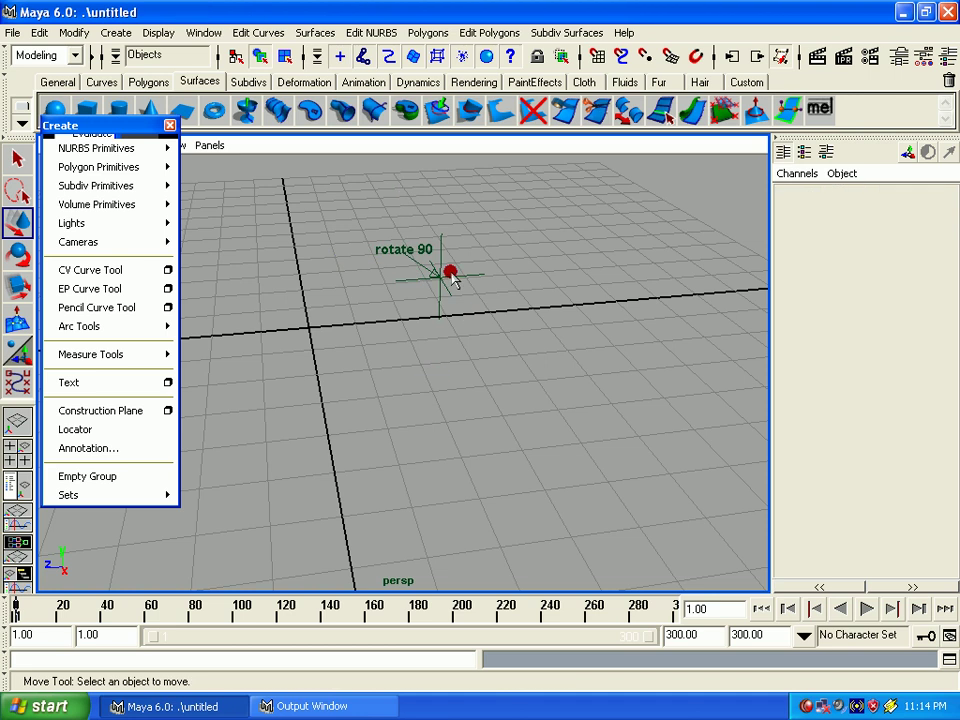
click(445, 290)
click(449, 298)
mouse_move(449, 298)
mouse_down()
mouse_move(489, 364)
mouse_move(444, 349)
mouse_up()
key(e)
mouse_move(430, 395)
mouse_down()
mouse_move(514, 390)
mouse_move(443, 386)
mouse_up()
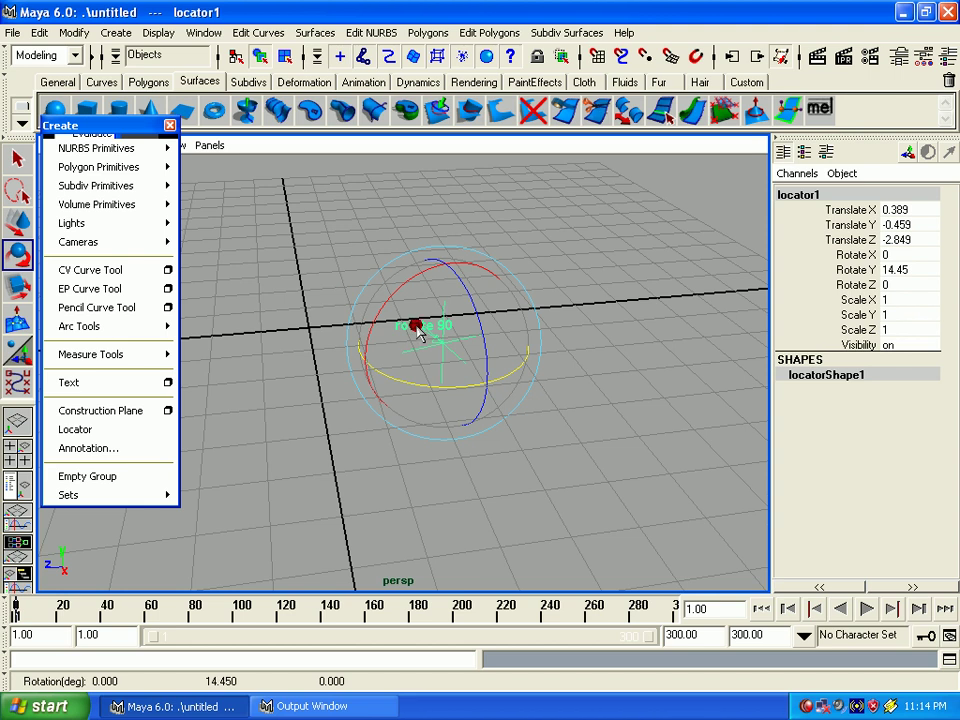
Step: In the Attribute Editor, change the annotation's text from 'rotate 90' to 'hand control'
click(418, 333)
key(ctrl+a)
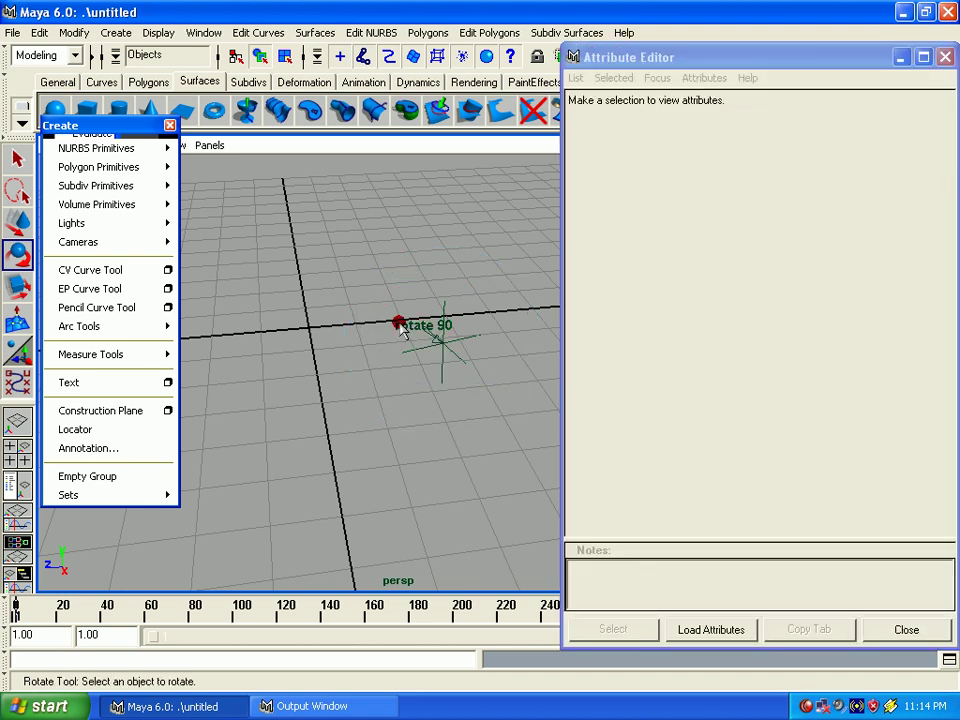
click(400, 330)
mouse_move(403, 335)
mouse_down()
mouse_move(636, 313)
mouse_move(495, 302)
mouse_move(426, 326)
mouse_move(452, 350)
mouse_up()
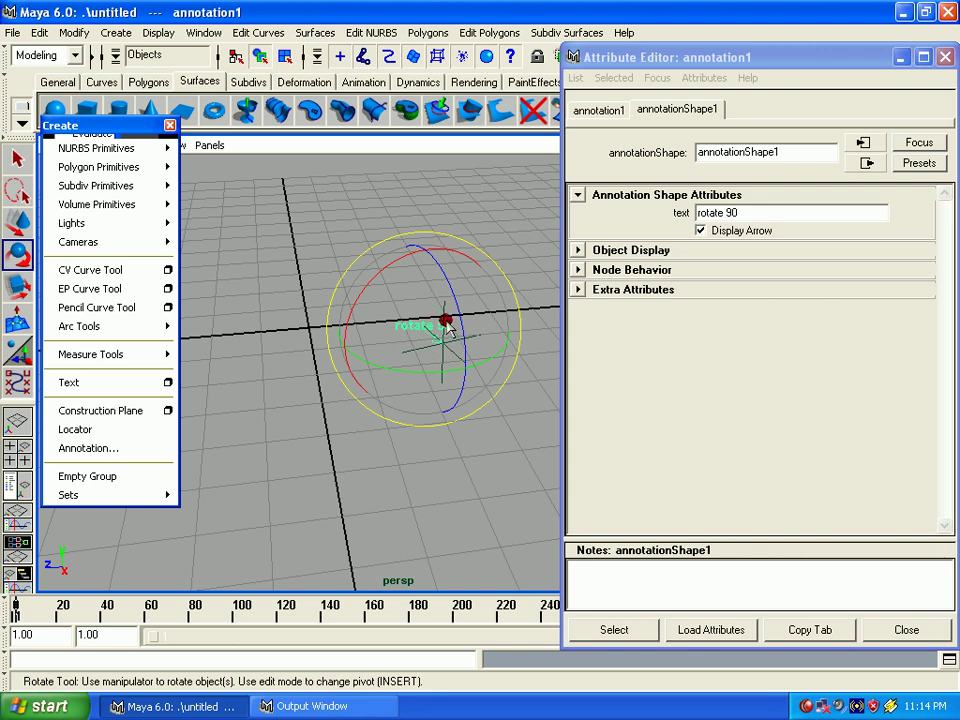
click(729, 212)
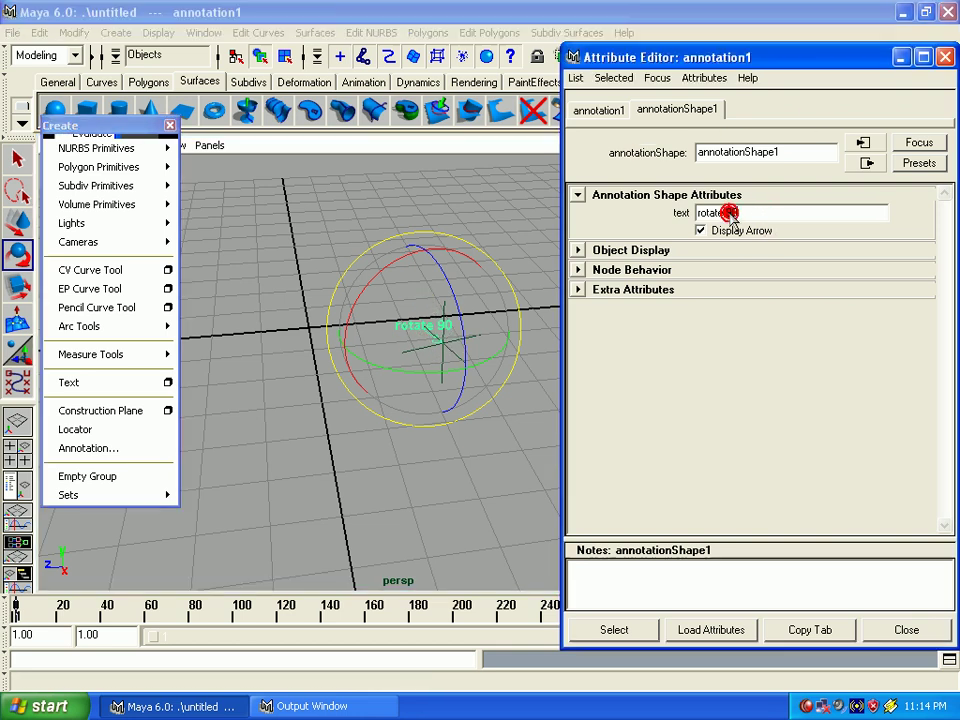
key(Return)
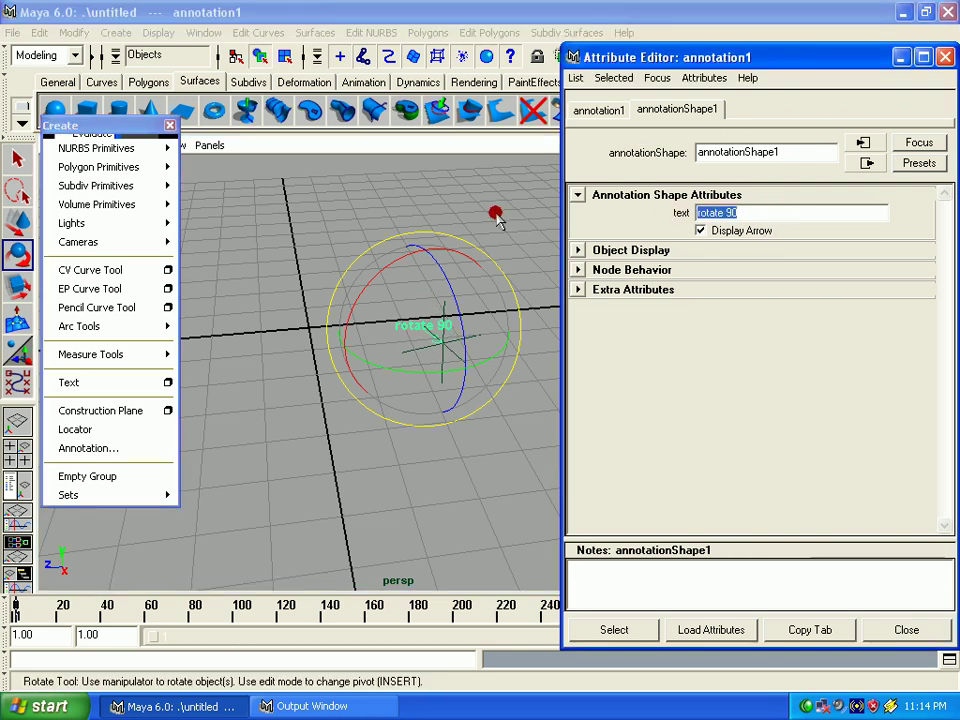
text(han)
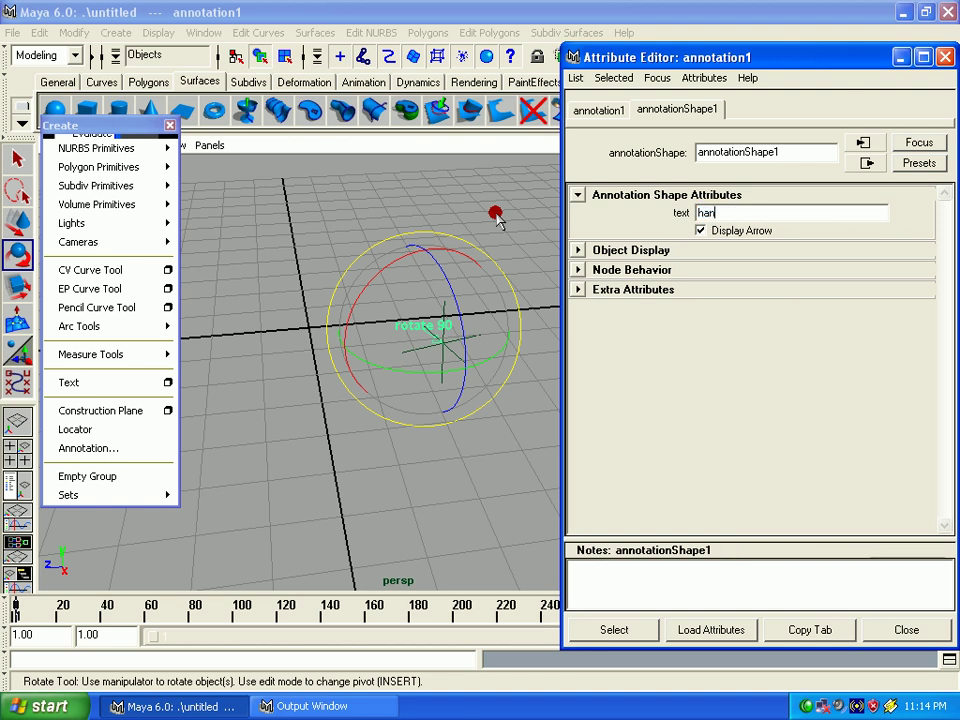
text(d co)
text(nt)
text(rol)
key(Return)
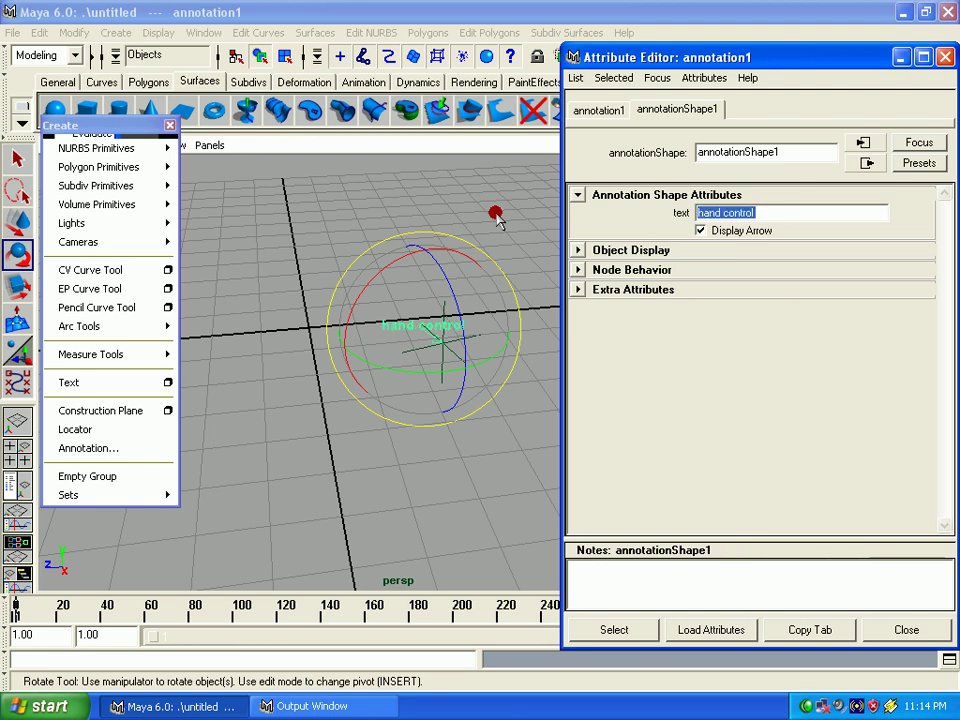
click(480, 439)
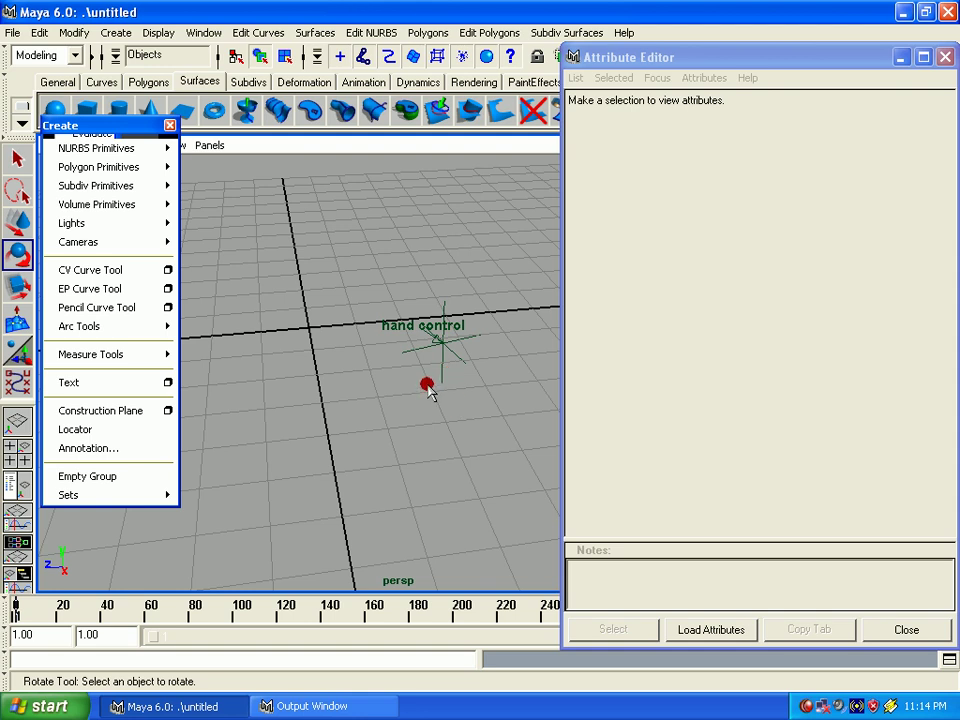
drag(260, 205, 482, 439)
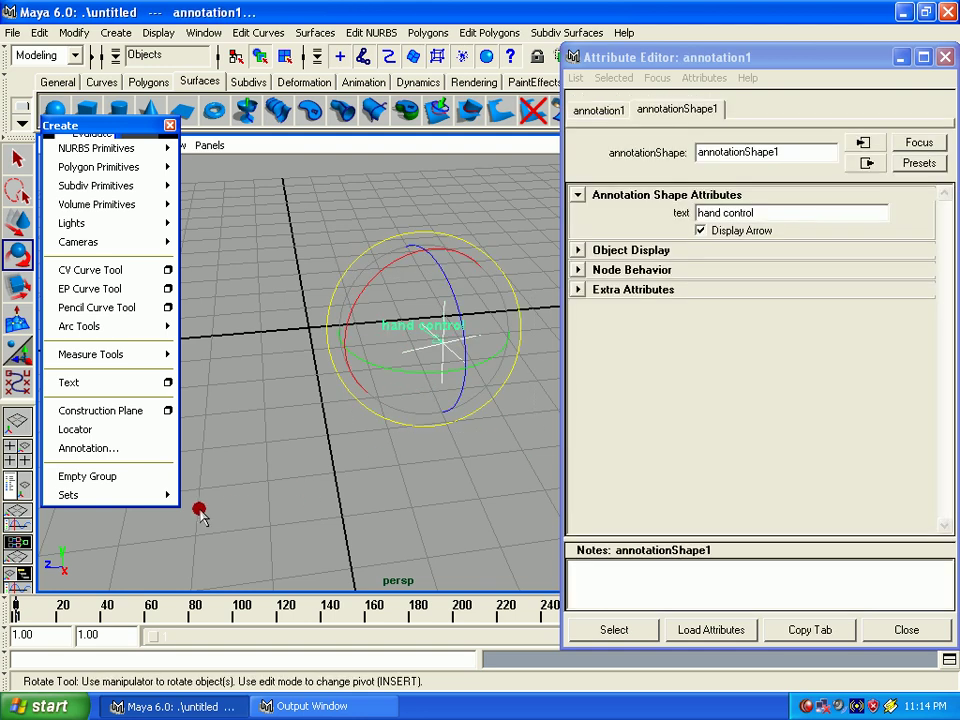
Step: Create an empty group, then deselect it
click(136, 478)
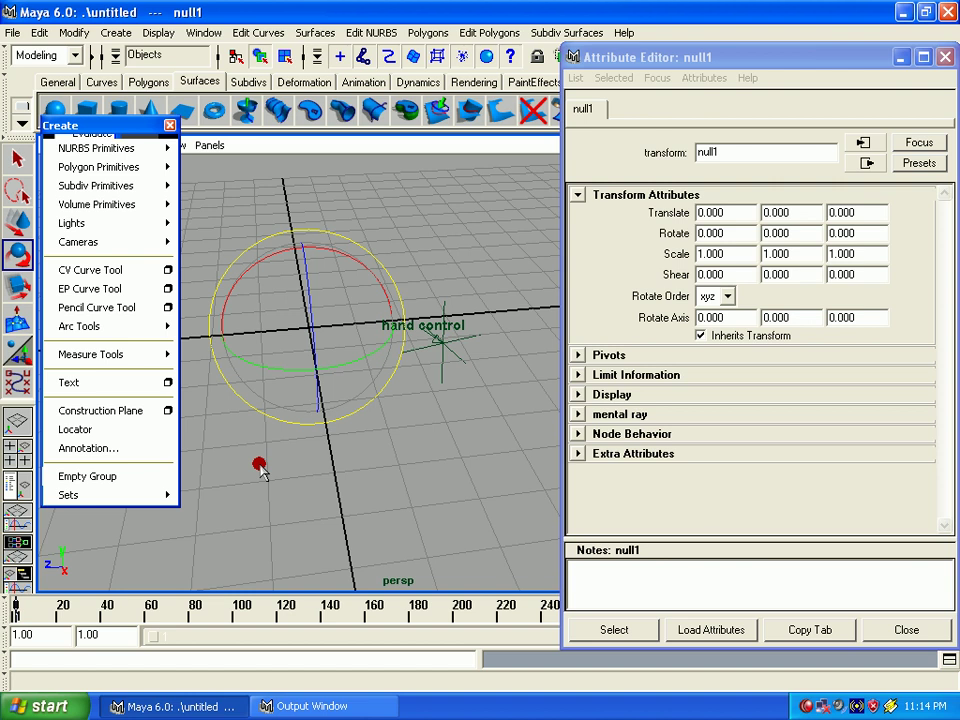
key(w)
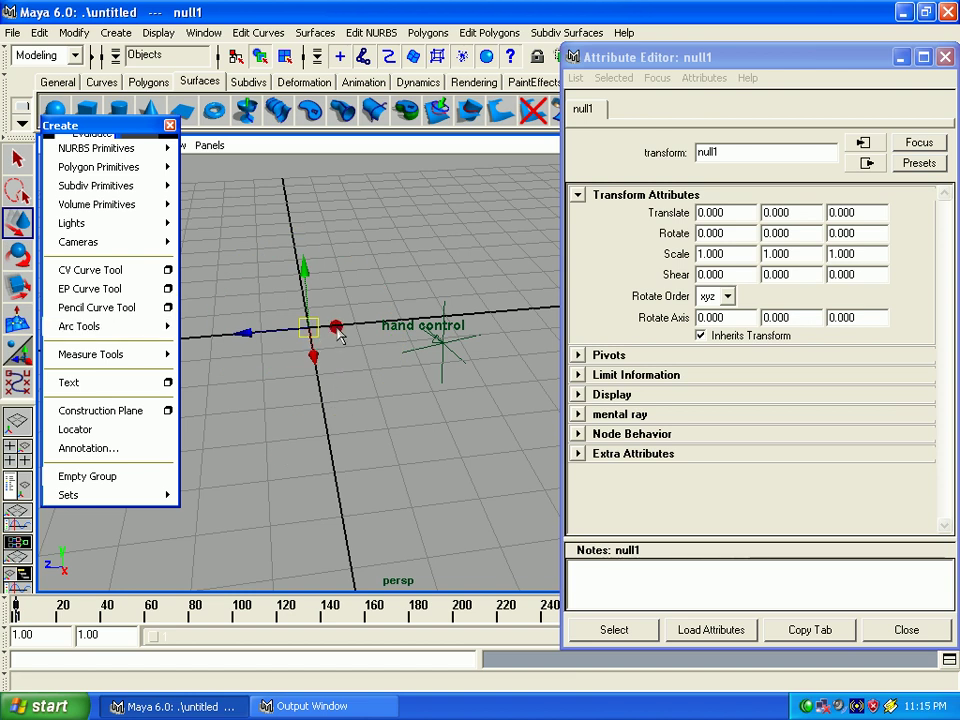
click(294, 340)
mouse_move(68, 495)
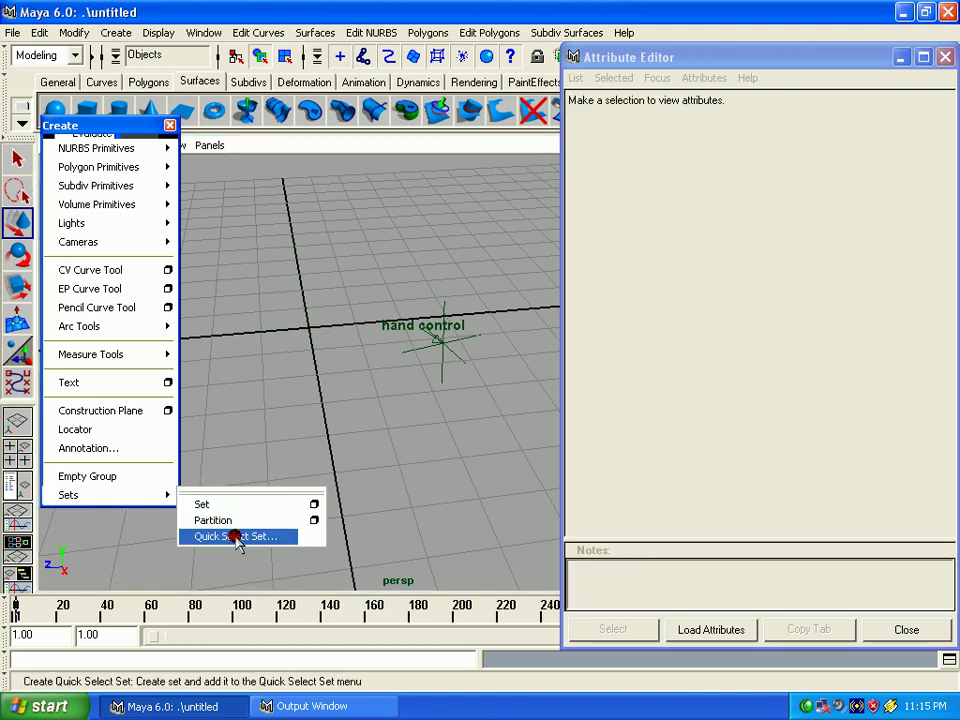
Step: Delete the 'hand control' annotation with its locator and close the Attribute Editor
click(386, 316)
key(Delete)
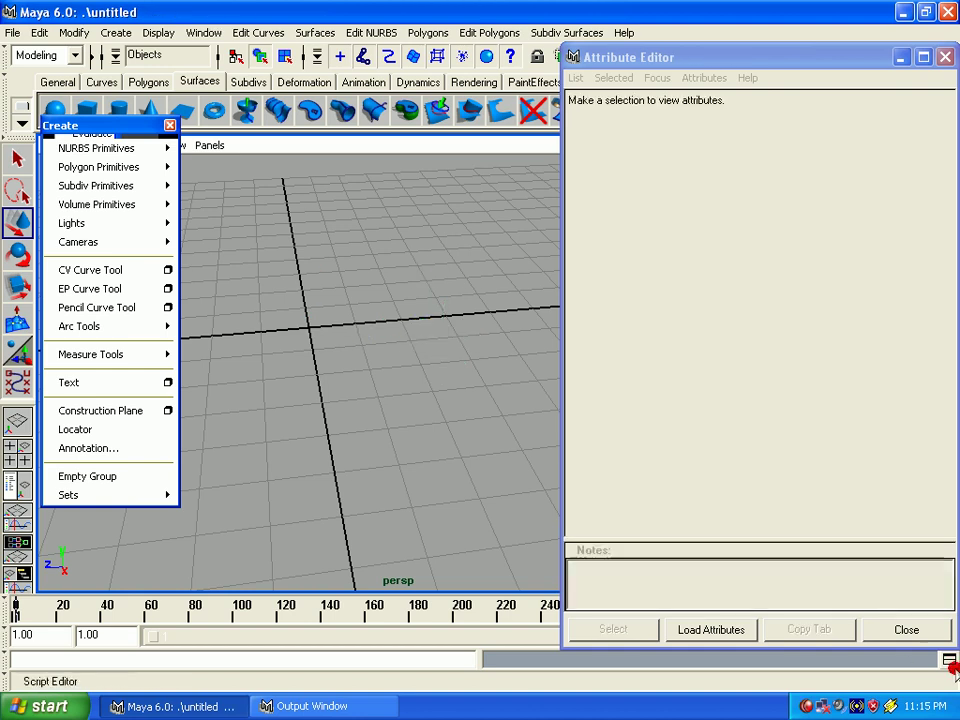
click(903, 629)
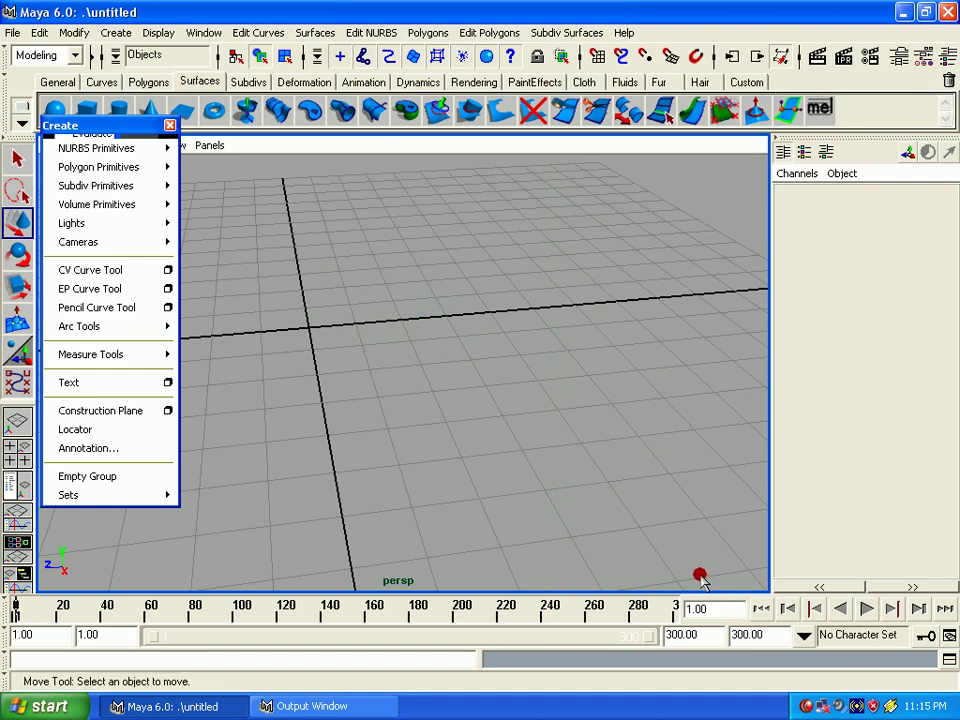
mouse_move(156, 128)
mouse_down()
mouse_move(397, 210)
mouse_move(307, 196)
mouse_up()
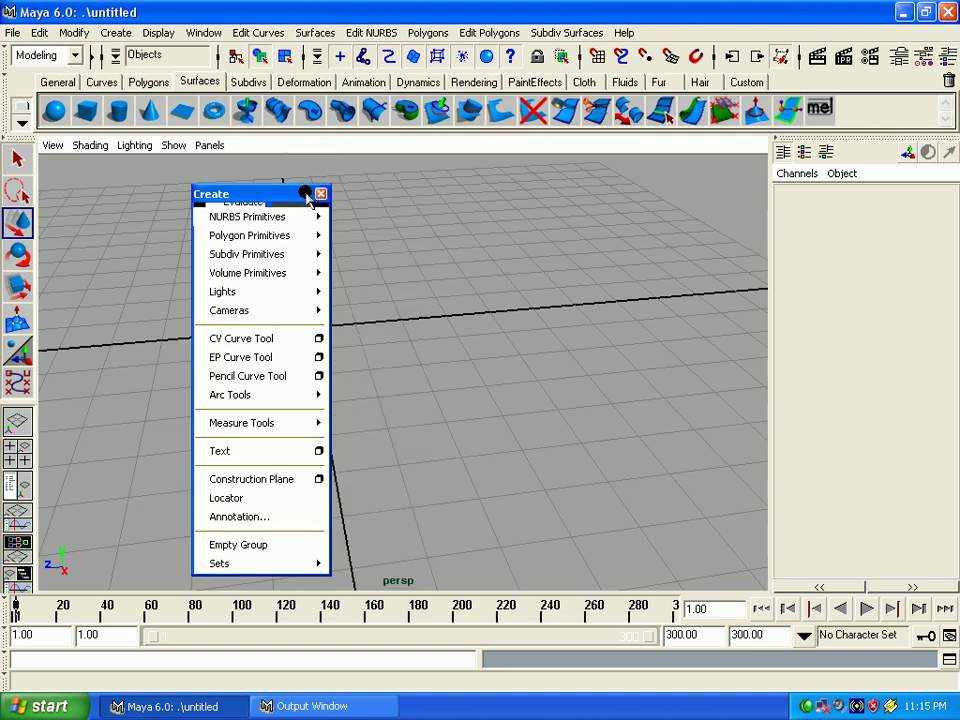